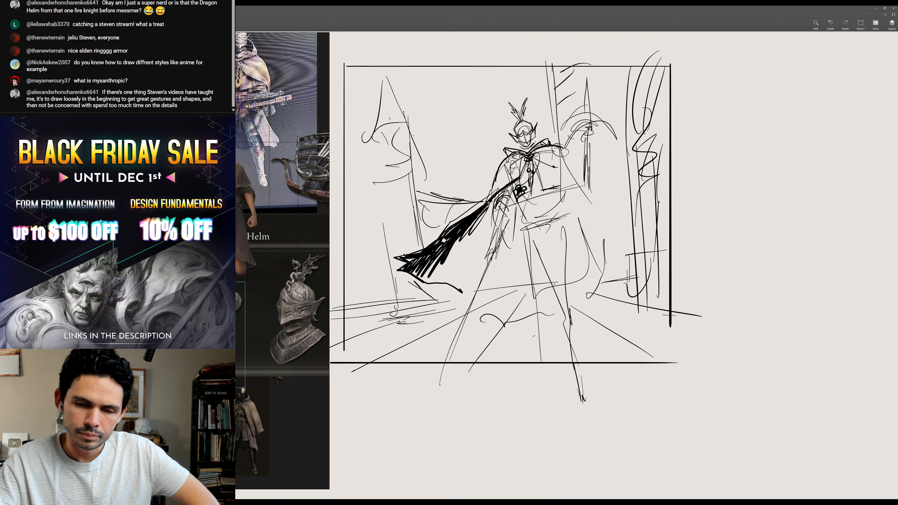
- Sketch the armored plates along the knight's lowered arm, down to the gauntlet at the hand
mouse_move(506, 211)
left_mouse_down()
mouse_move(493, 211)
mouse_move(492, 238)
mouse_move(502, 239)
mouse_move(485, 254)
mouse_move(492, 254)
mouse_move(487, 237)
mouse_move(483, 266)
left_mouse_up()
mouse_move(495, 260)
left_mouse_down()
mouse_move(483, 267)
mouse_move(492, 272)
left_mouse_up()
left_click_drag(497, 255, 485, 269)
left_click_drag(491, 266, 485, 269)
left_click_drag(487, 260, 480, 281)
left_click_drag(479, 287, 474, 298)
- Draw the long straight sword blade running diagonally from the lowered hand to the frame's bottom edge, redoing its edge lines
mouse_move(492, 269)
left_mouse_down()
mouse_move(465, 317)
mouse_move(484, 268)
mouse_move(442, 358)
left_mouse_up()
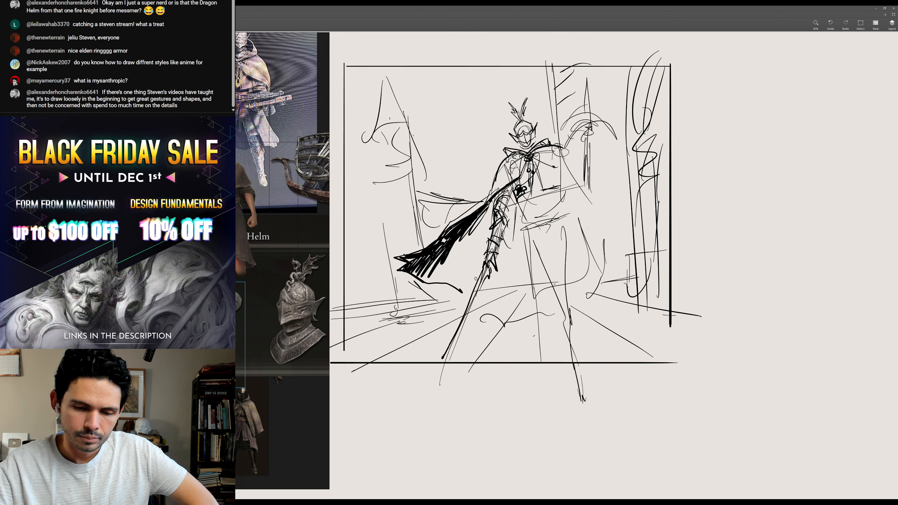
key("ctrl+z")
left_click_drag(481, 273, 444, 366)
key("ctrl+z")
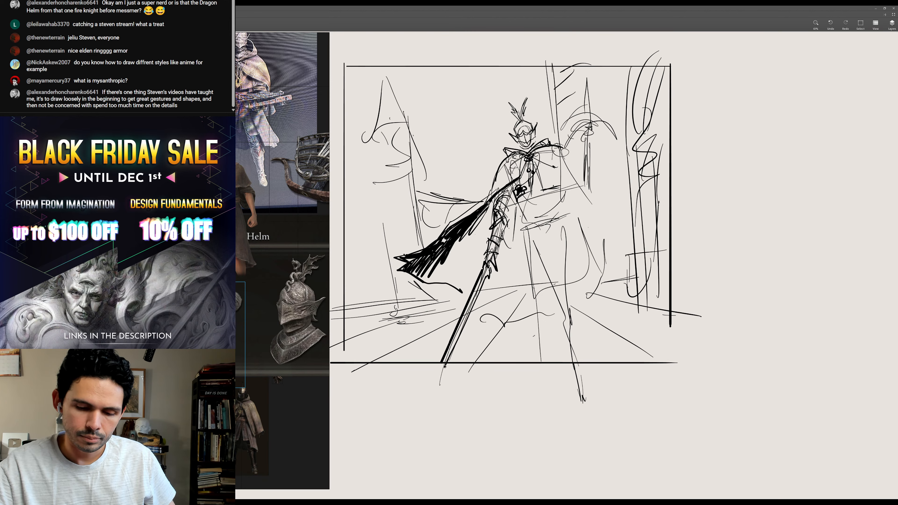
key("ctrl+z")
left_click_drag(487, 277, 449, 360)
- Examine the robed figure and the armored knight on the reference board for costume and leg details
left_click_drag(634, 186, 630, 193)
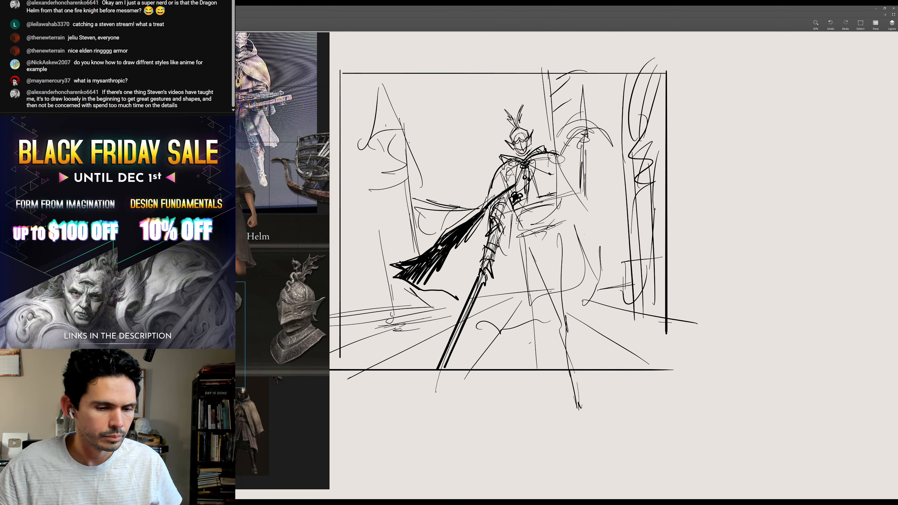
scroll(255, 224, "up", 3)
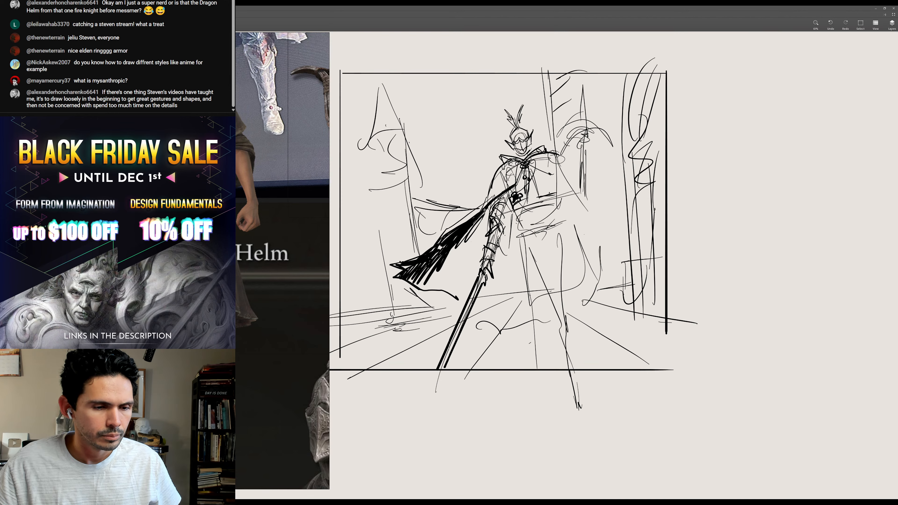
scroll(281, 261, "up", 3)
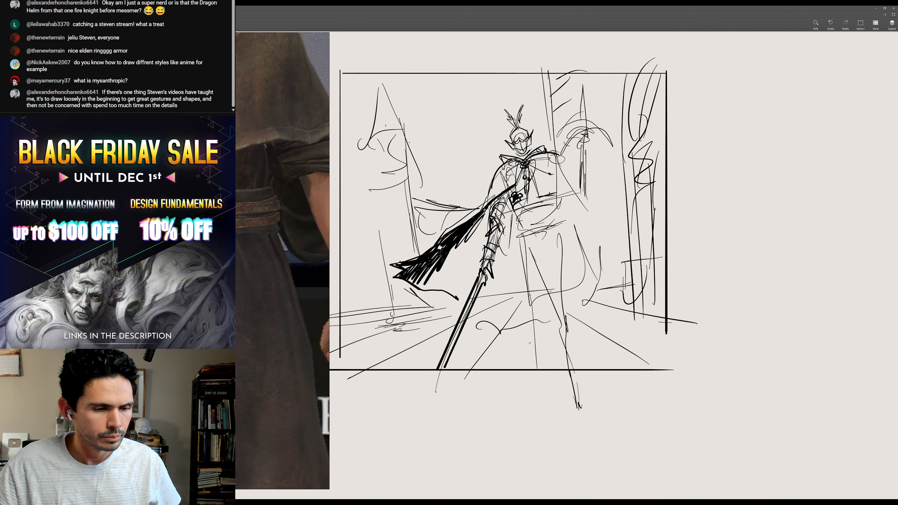
scroll(282, 327, "down", 2)
left_click_drag(279, 259, 310, 263)
scroll(326, 381, "down", 2)
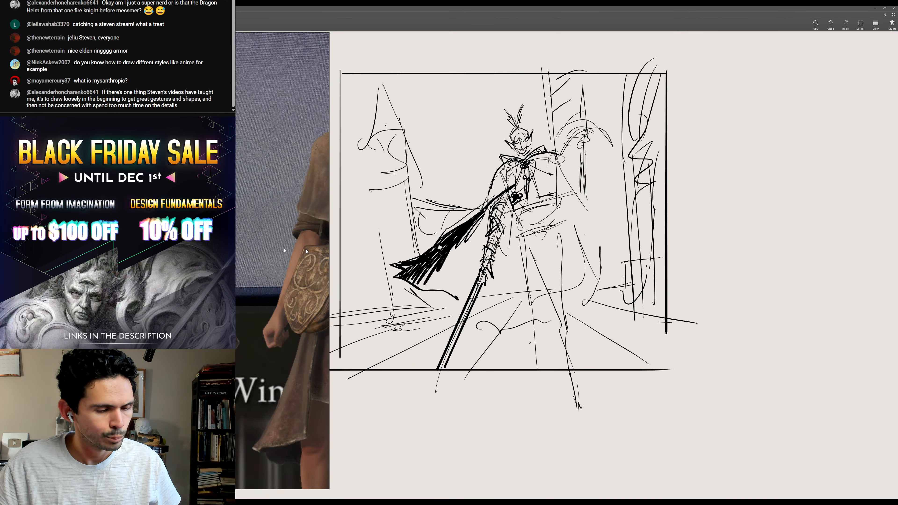
scroll(326, 381, "up", 3)
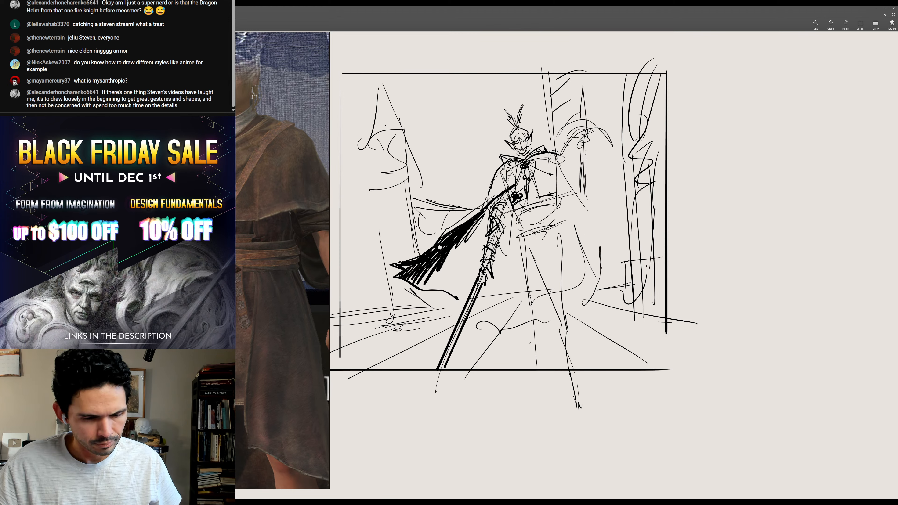
scroll(281, 261, "down", 2)
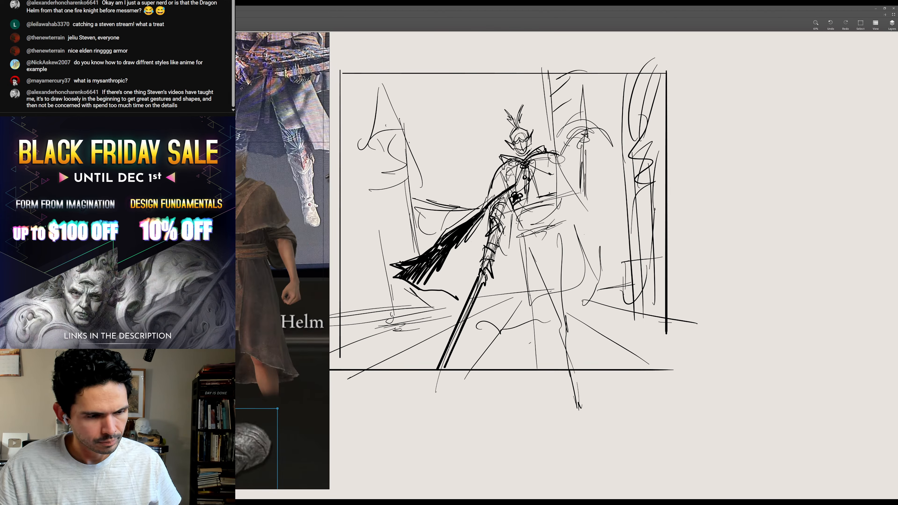
scroll(282, 261, "down", 2)
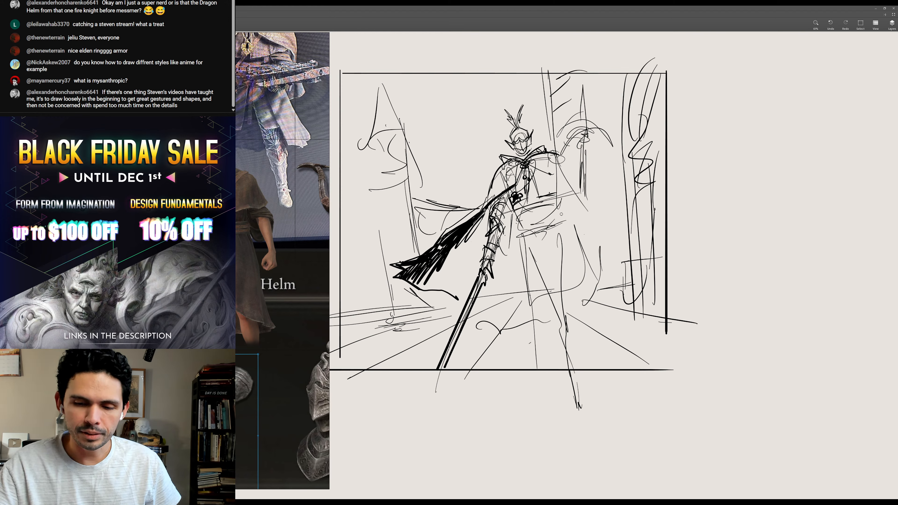
- Ink the banded belt around the knight's waist and define the cape and shoulder contours over the chest
mouse_move(515, 213)
left_mouse_down()
mouse_move(557, 202)
mouse_move(511, 218)
mouse_move(560, 201)
mouse_move(529, 216)
mouse_move(562, 213)
mouse_move(530, 222)
mouse_move(516, 214)
mouse_move(556, 201)
mouse_move(519, 215)
left_mouse_up()
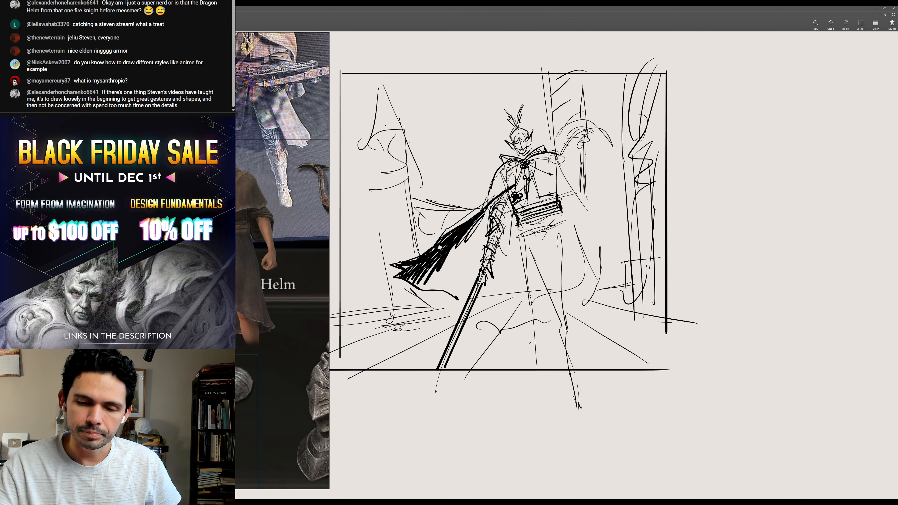
mouse_move(555, 192)
left_mouse_down()
mouse_move(556, 201)
mouse_move(561, 193)
left_mouse_up()
mouse_move(529, 165)
left_mouse_down()
mouse_move(538, 177)
mouse_move(565, 154)
left_mouse_up()
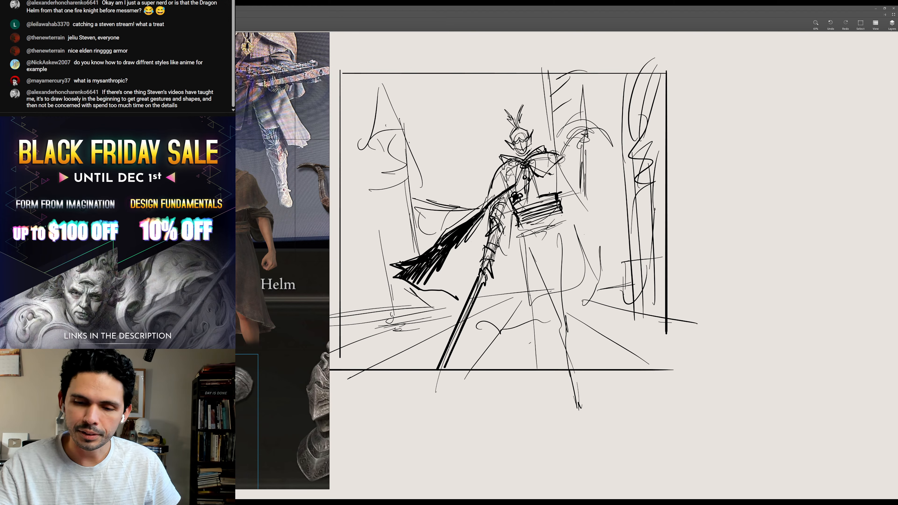
left_click_drag(517, 186, 495, 172)
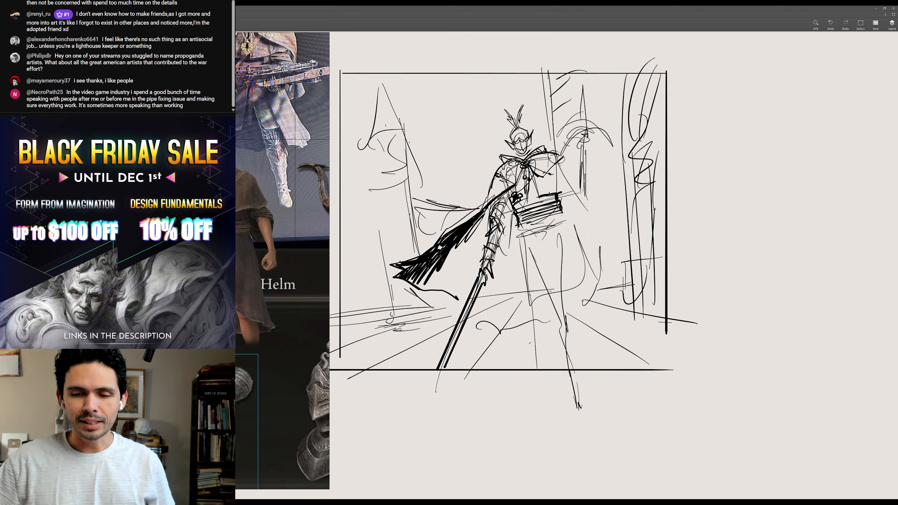
mouse_move(542, 182)
left_mouse_down()
mouse_move(569, 178)
mouse_move(566, 158)
mouse_move(570, 164)
mouse_move(556, 165)
left_mouse_up()
left_click_drag(560, 157, 546, 168)
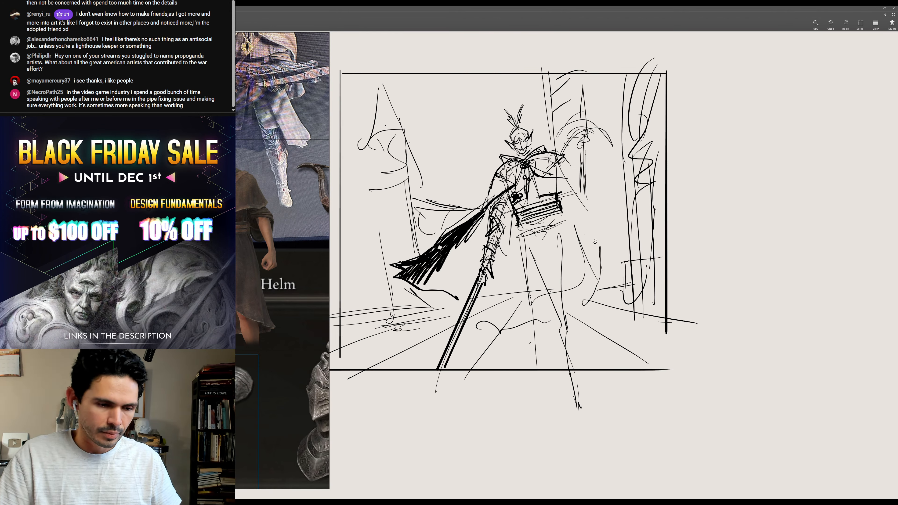
- Sketch the knight's raised arm bending at the elbow, with the hand gripping upward beside the torso
mouse_move(519, 211)
left_mouse_down()
mouse_move(552, 197)
mouse_move(563, 183)
mouse_move(561, 160)
mouse_move(578, 185)
left_mouse_up()
mouse_move(565, 157)
left_mouse_down()
mouse_move(587, 195)
mouse_move(571, 198)
mouse_move(583, 180)
mouse_move(576, 156)
mouse_move(574, 188)
mouse_move(576, 150)
left_mouse_up()
left_click_drag(586, 133, 588, 148)
left_click_drag(580, 145, 578, 147)
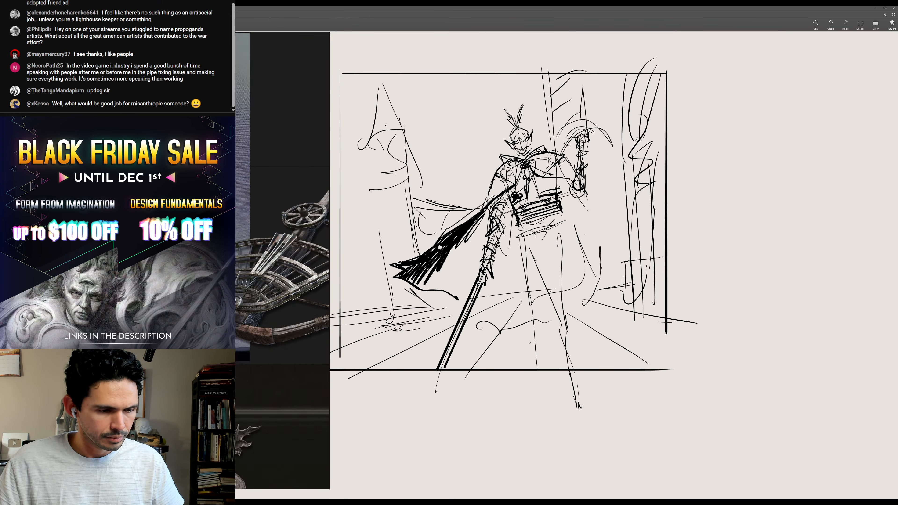
- Draw the dark vertical shaft held in the raised hand, with a round head and a spike on top
mouse_move(582, 143)
left_mouse_down()
mouse_move(579, 168)
mouse_move(589, 162)
mouse_move(591, 185)
mouse_move(584, 179)
left_mouse_up()
mouse_move(588, 151)
left_mouse_down()
mouse_move(591, 180)
mouse_move(589, 160)
left_mouse_up()
mouse_move(582, 123)
left_mouse_down()
mouse_move(591, 131)
mouse_move(585, 156)
mouse_move(579, 144)
left_mouse_up()
left_click_drag(589, 138, 582, 146)
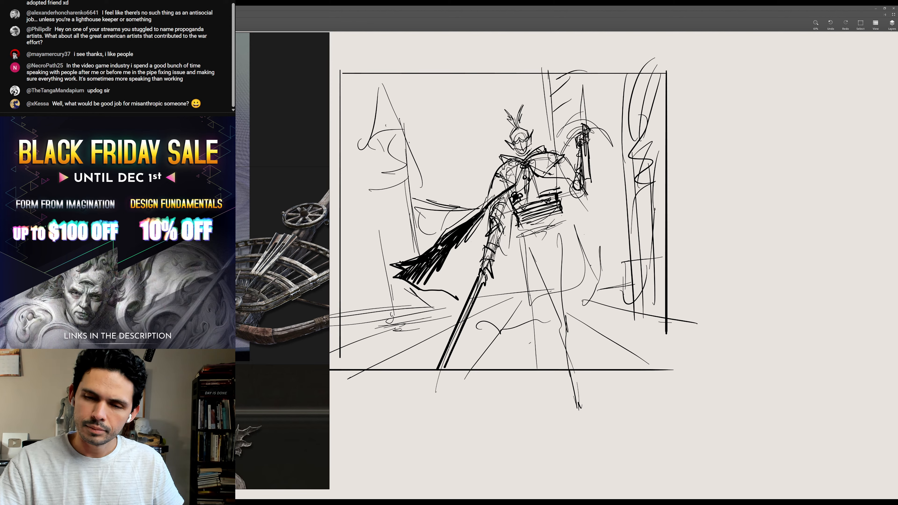
mouse_move(582, 112)
left_mouse_down()
mouse_move(578, 124)
mouse_move(573, 109)
mouse_move(575, 120)
left_mouse_up()
mouse_move(585, 76)
left_mouse_down()
mouse_move(582, 134)
mouse_move(583, 103)
mouse_move(572, 127)
left_mouse_up()
- Sketch a curved, latticed basket shape above the raised shaft, based on the wooden contraption reference
mouse_move(311, 248)
left_mouse_down()
mouse_move(249, 256)
mouse_move(257, 271)
left_mouse_up()
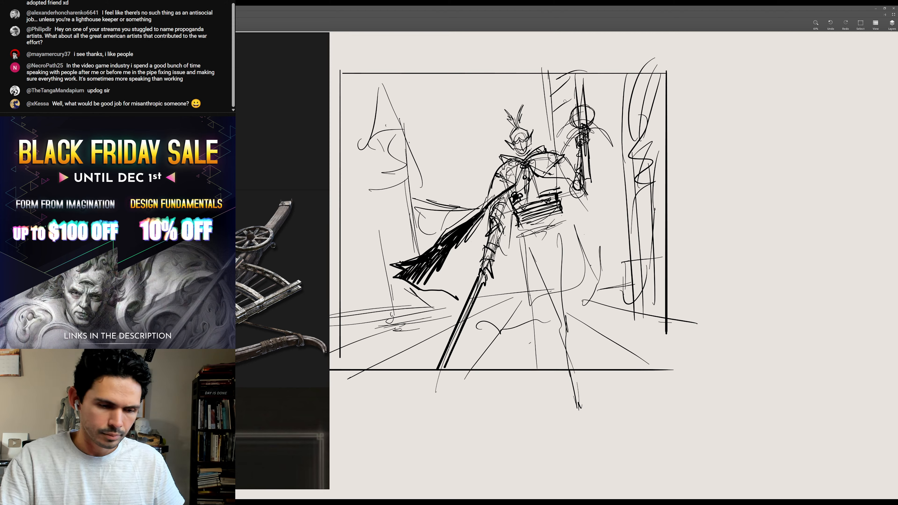
mouse_move(567, 100)
left_mouse_down()
mouse_move(606, 95)
mouse_move(540, 104)
mouse_move(620, 88)
mouse_move(580, 102)
left_mouse_up()
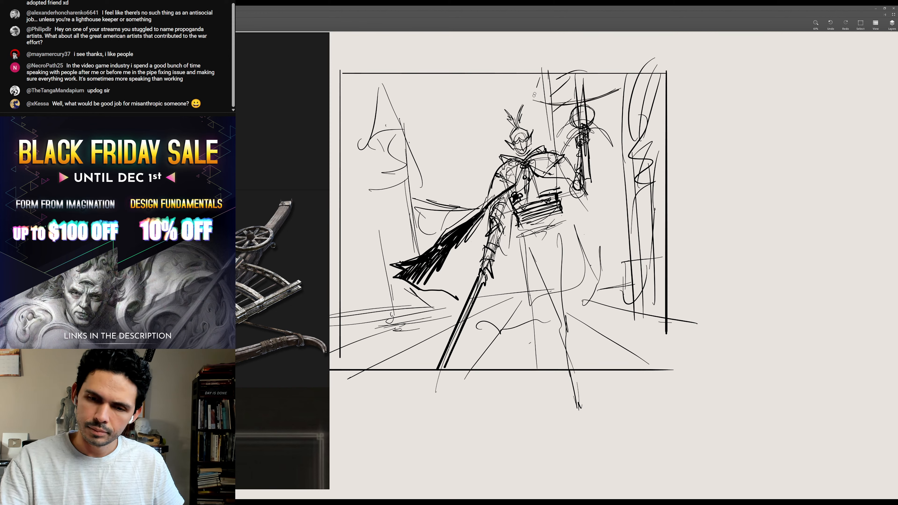
left_click_drag(546, 75, 539, 106)
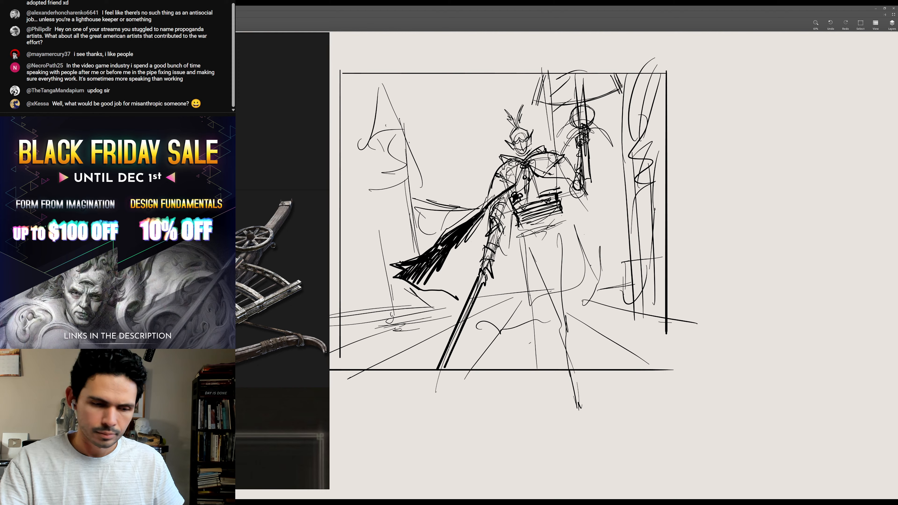
left_click_drag(618, 75, 622, 88)
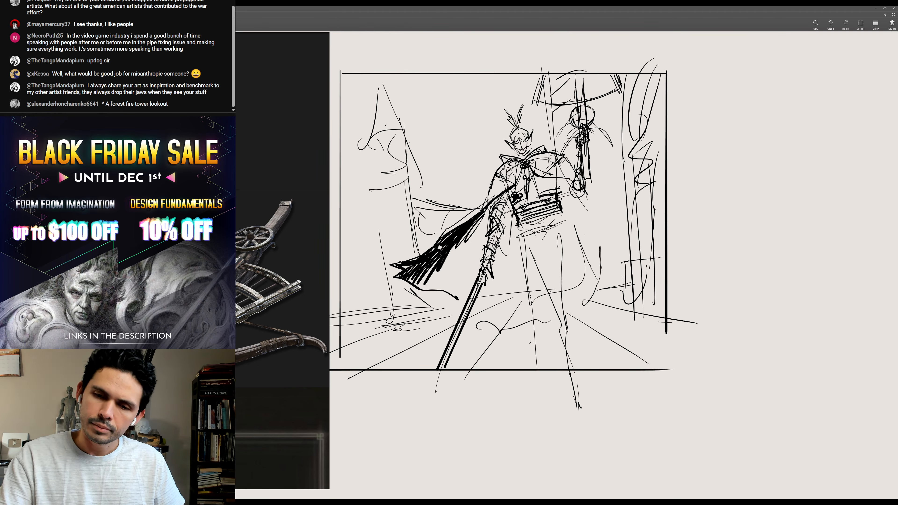
mouse_move(539, 89)
left_mouse_down()
mouse_move(610, 77)
mouse_move(565, 75)
left_mouse_up()
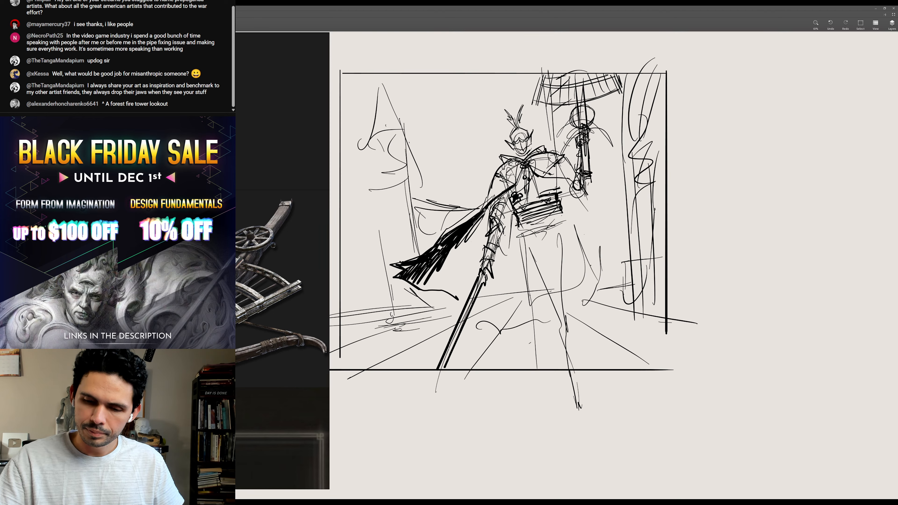
- Outline the thigh and knee of the knight's forward leg below the belt
scroll(555, 248, "down", 2)
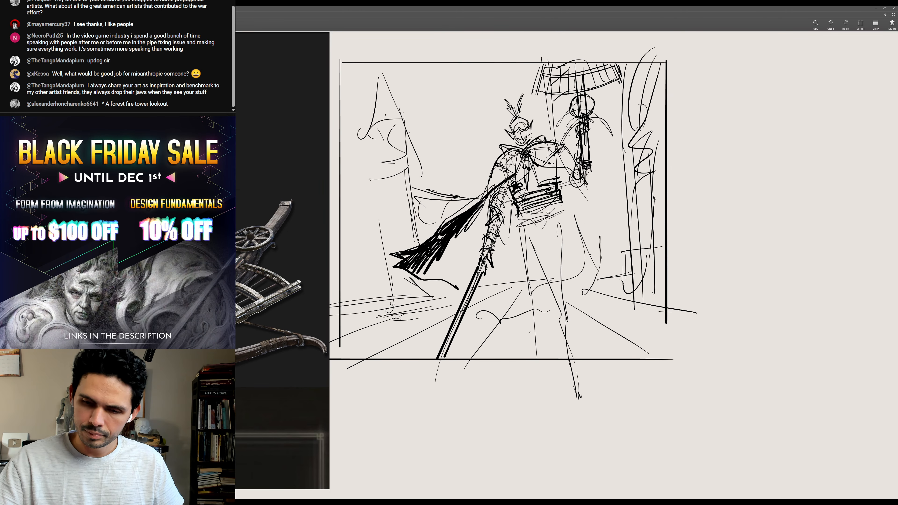
mouse_move(547, 212)
left_mouse_down()
mouse_move(570, 253)
mouse_move(556, 302)
left_mouse_up()
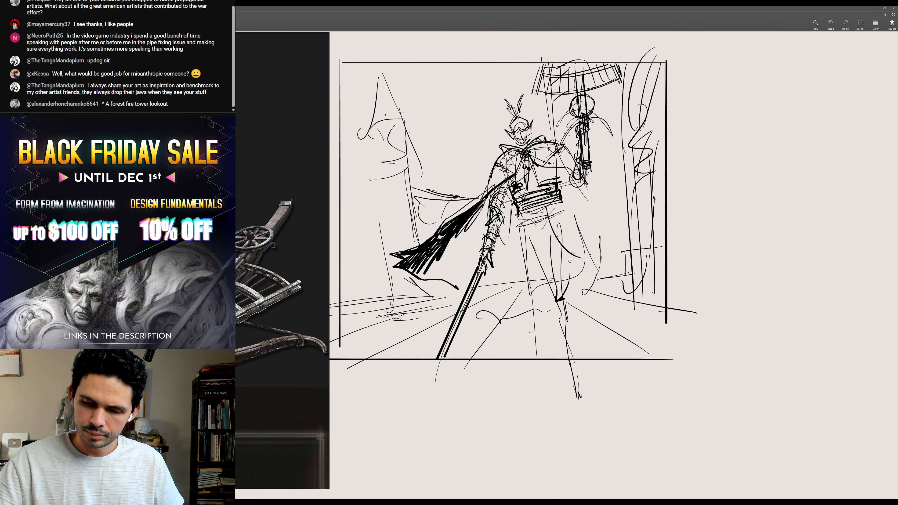
left_click_drag(569, 261, 571, 287)
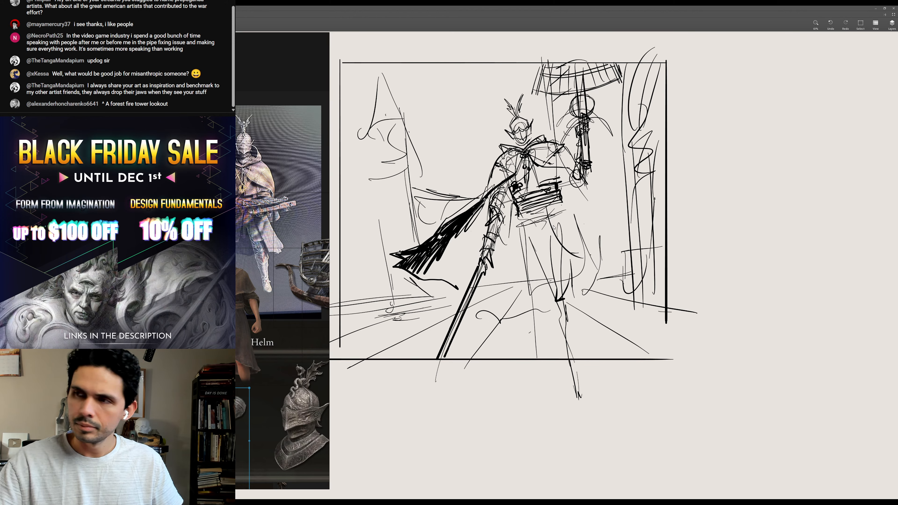
mouse_move(547, 214)
left_mouse_down()
mouse_move(558, 271)
mouse_move(578, 273)
left_mouse_up()
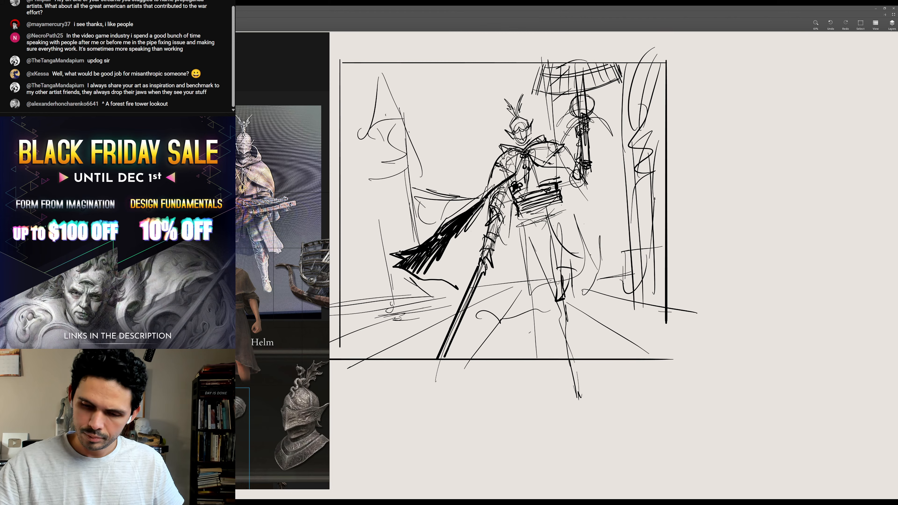
- Hatch long vertical strokes down the forward thigh to the knee to suggest hanging cloth folds
left_click_drag(546, 262, 561, 293)
mouse_move(549, 252)
left_mouse_down()
mouse_move(560, 292)
mouse_move(553, 251)
mouse_move(569, 253)
mouse_move(563, 280)
left_mouse_up()
mouse_move(565, 287)
left_mouse_down()
mouse_move(569, 272)
mouse_move(559, 297)
left_mouse_up()
mouse_move(545, 241)
left_mouse_down()
mouse_move(528, 278)
mouse_move(540, 260)
left_mouse_up()
left_click_drag(545, 260, 546, 292)
left_click_drag(555, 277, 546, 290)
- Add the jagged, flared trim on both sides of the forward knee and rough in the lower leg
mouse_move(557, 286)
left_mouse_down()
mouse_move(560, 327)
mouse_move(583, 275)
left_mouse_up()
left_click_drag(580, 285, 589, 267)
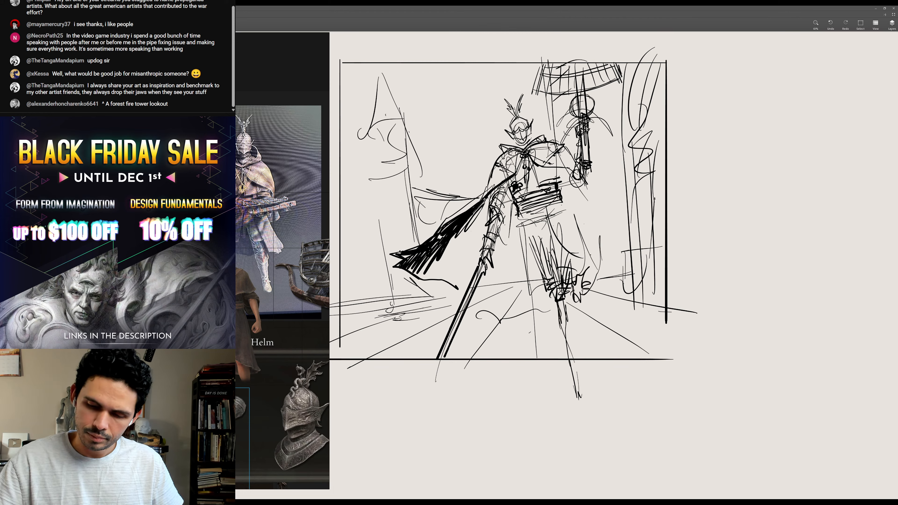
left_click_drag(529, 275, 544, 283)
mouse_move(531, 282)
left_mouse_down()
mouse_move(573, 317)
mouse_move(573, 297)
mouse_move(576, 314)
mouse_move(566, 328)
mouse_move(558, 314)
mouse_move(566, 357)
left_mouse_up()
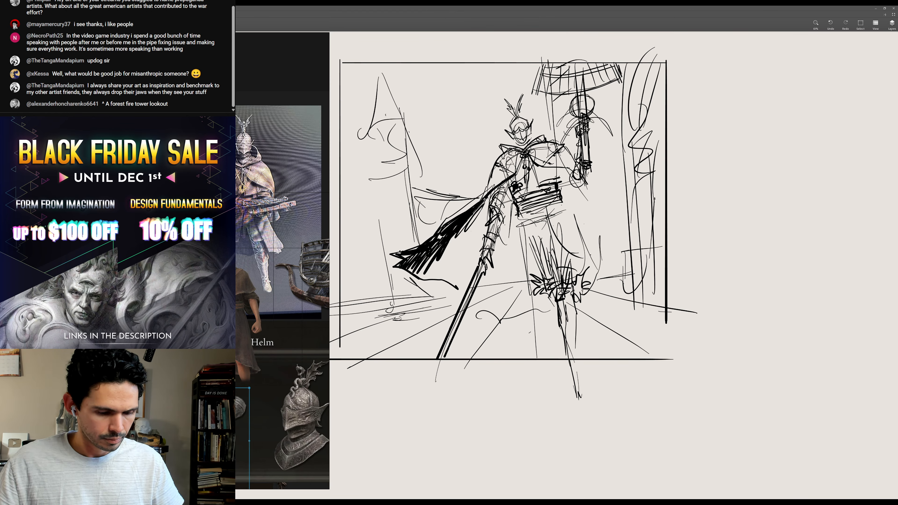
- Examine the leg armor and boots on the reference board
left_click_drag(301, 318, 170, 186)
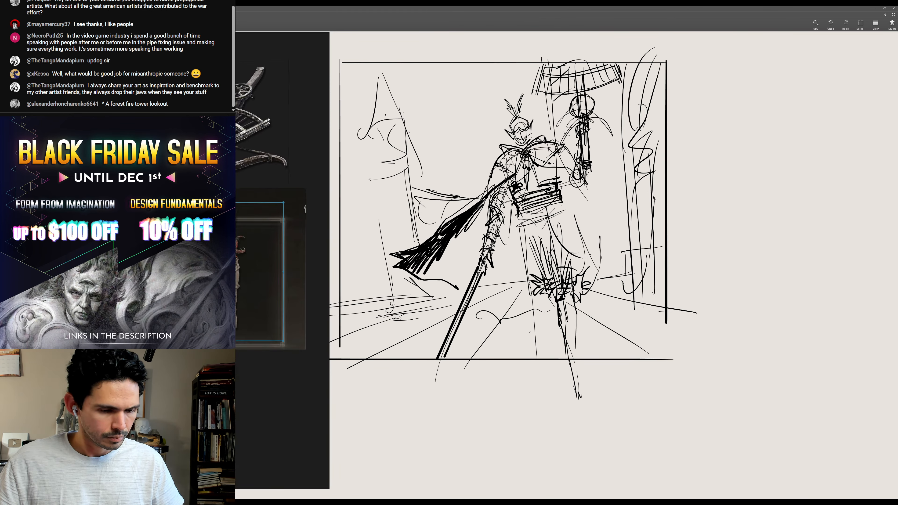
left_click_drag(261, 269, 274, 322)
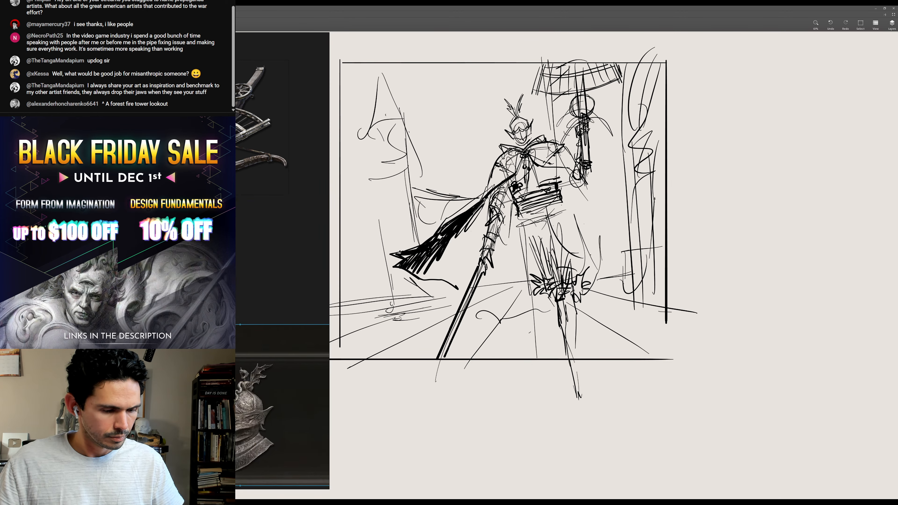
left_click_drag(282, 389, 311, 425)
left_click_drag(283, 248, 304, 247)
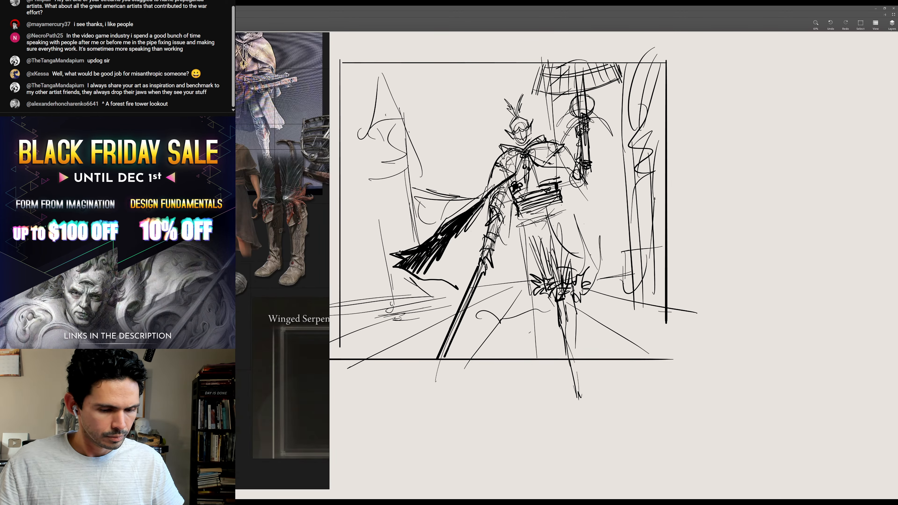
left_click_drag(318, 375, 251, 262)
scroll(250, 263, "up", 3)
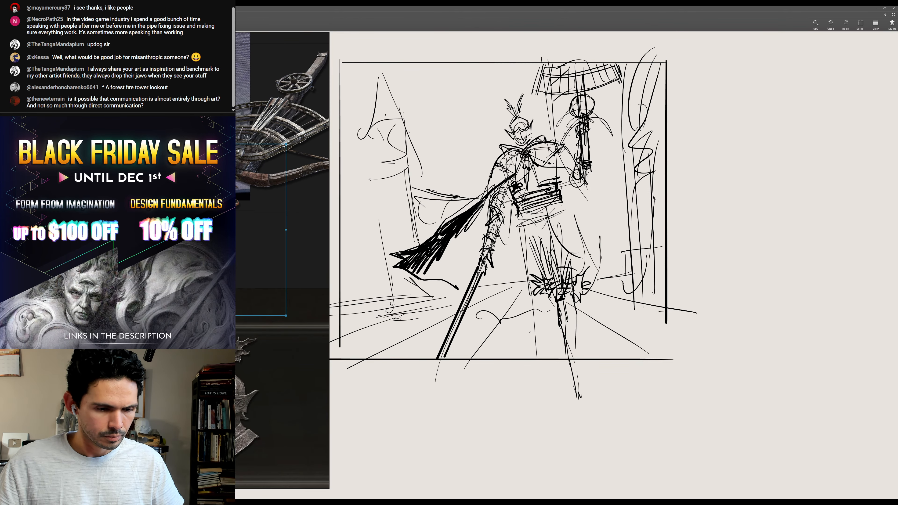
scroll(238, 236, "down", 2)
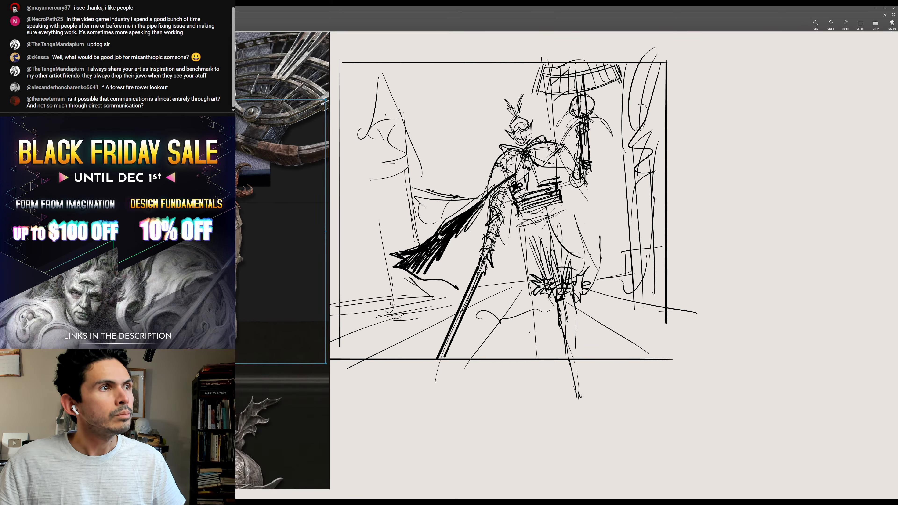
scroll(238, 236, "down", 2)
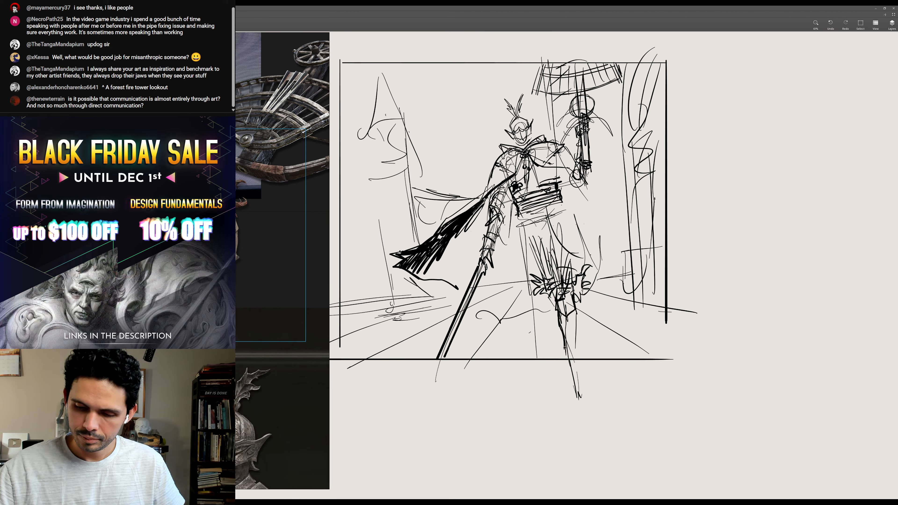
- Draw the armored shin and boot below the knee down to the frame's bottom edge, and reinforce the outer thigh line
left_click_drag(572, 308, 578, 349)
mouse_move(570, 314)
left_mouse_down()
mouse_move(573, 348)
mouse_move(569, 323)
mouse_move(572, 336)
mouse_move(580, 312)
mouse_move(572, 295)
mouse_move(579, 351)
left_mouse_up()
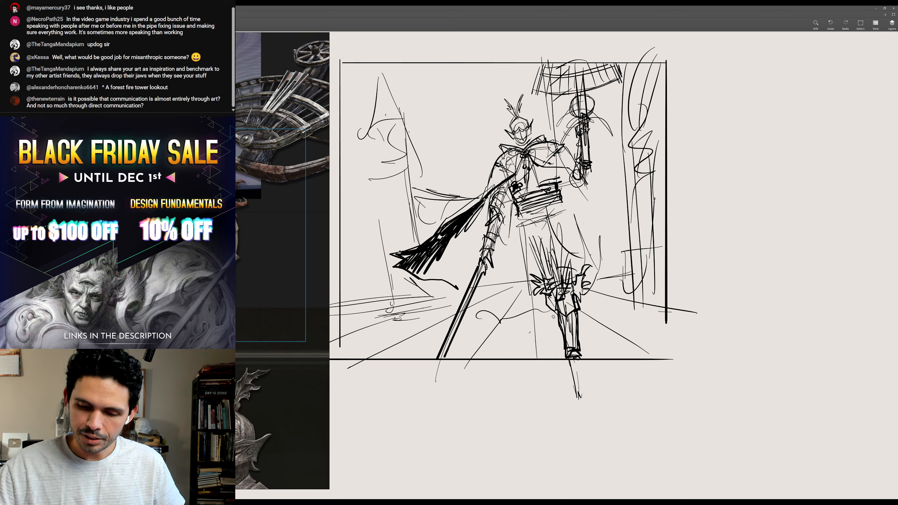
left_click_drag(548, 307, 557, 334)
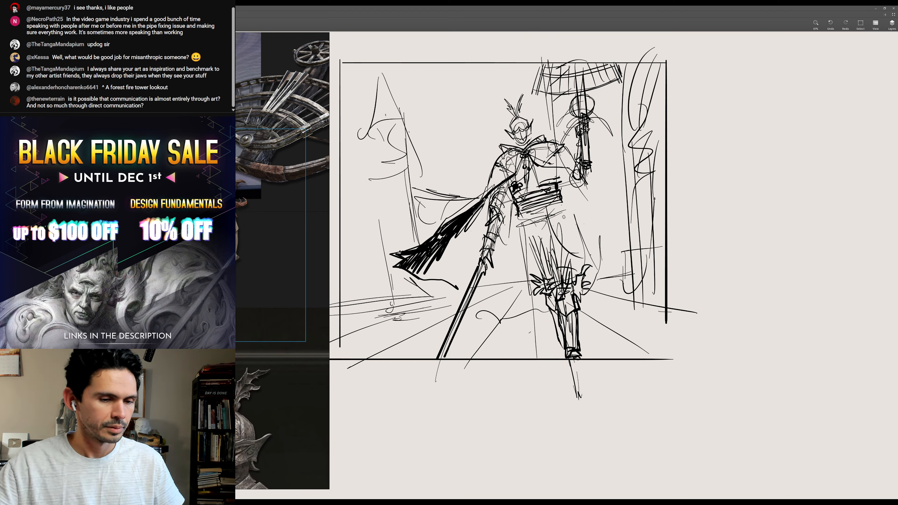
left_click_drag(550, 214, 572, 253)
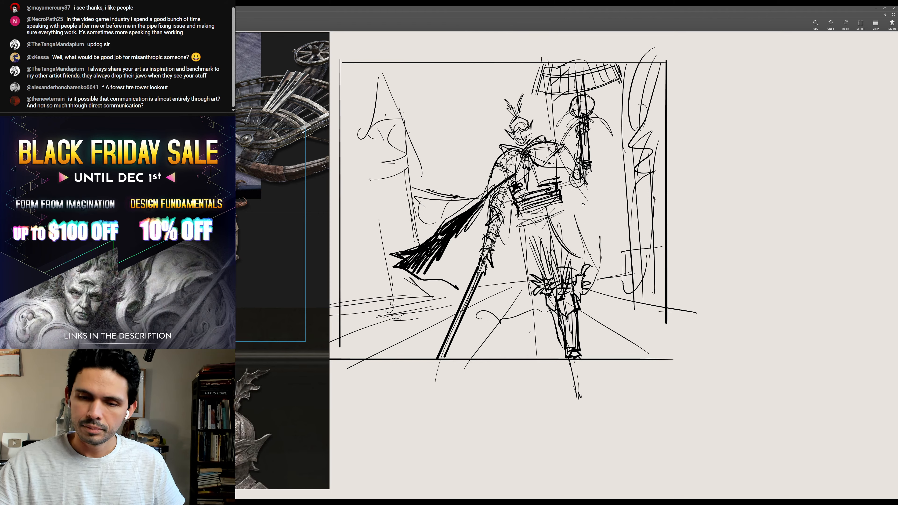
- Draw the long coat skirt flaring from the waist past the forward knee, and fill its underside near the hem with black
scroll(282, 261, "down", 3)
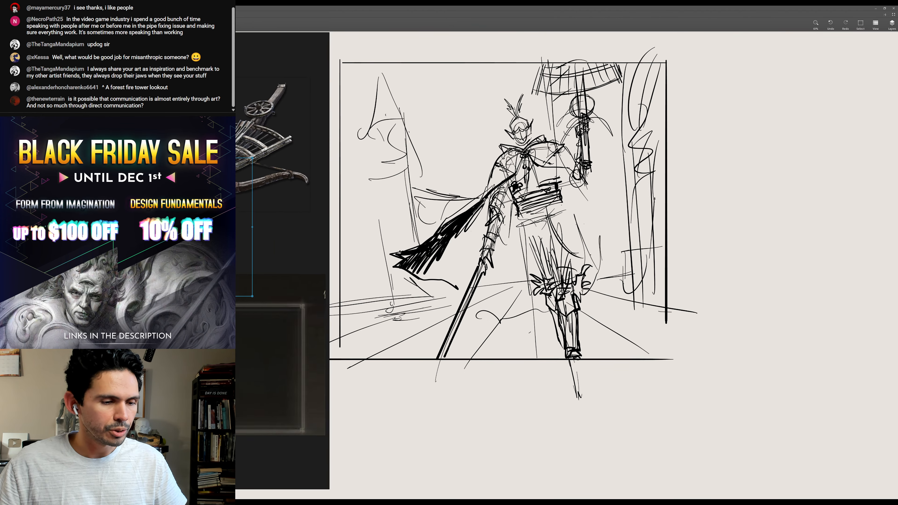
left_click_drag(241, 244, 322, 267)
scroll(282, 261, "down", 2)
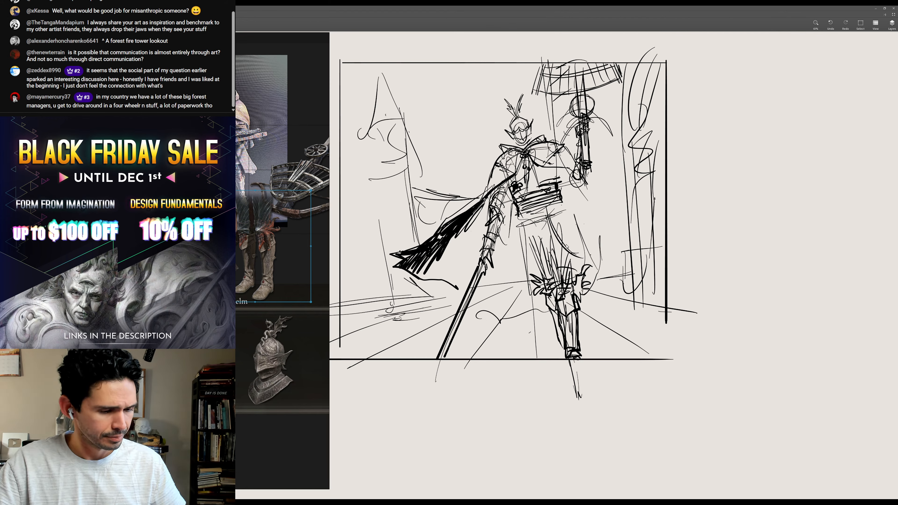
left_click_drag(546, 209, 567, 253)
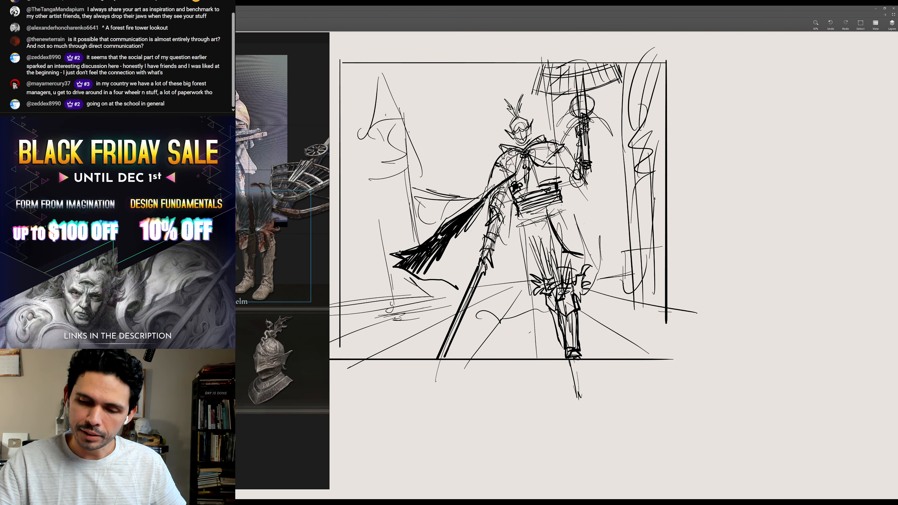
left_click_drag(558, 204, 603, 281)
left_click_drag(558, 200, 605, 280)
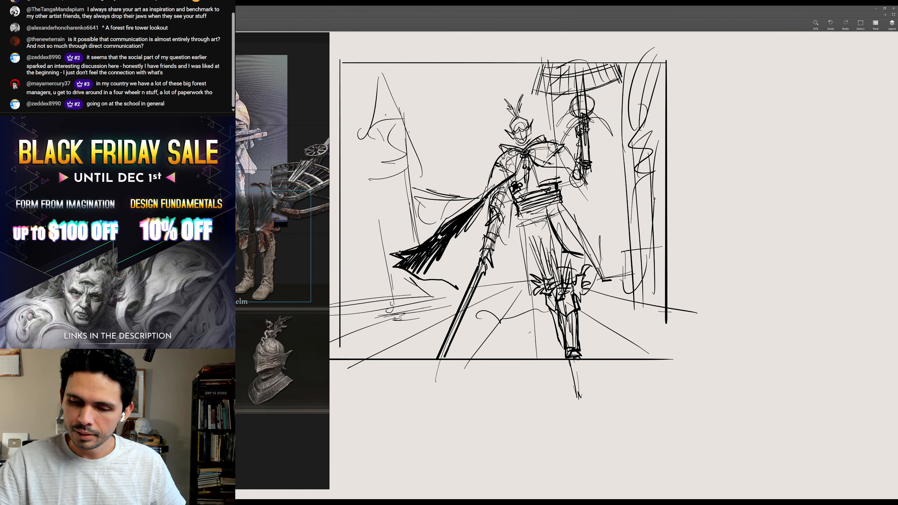
left_click_drag(569, 222, 597, 282)
mouse_move(567, 210)
left_mouse_down()
mouse_move(612, 284)
mouse_move(593, 286)
mouse_move(574, 257)
left_mouse_up()
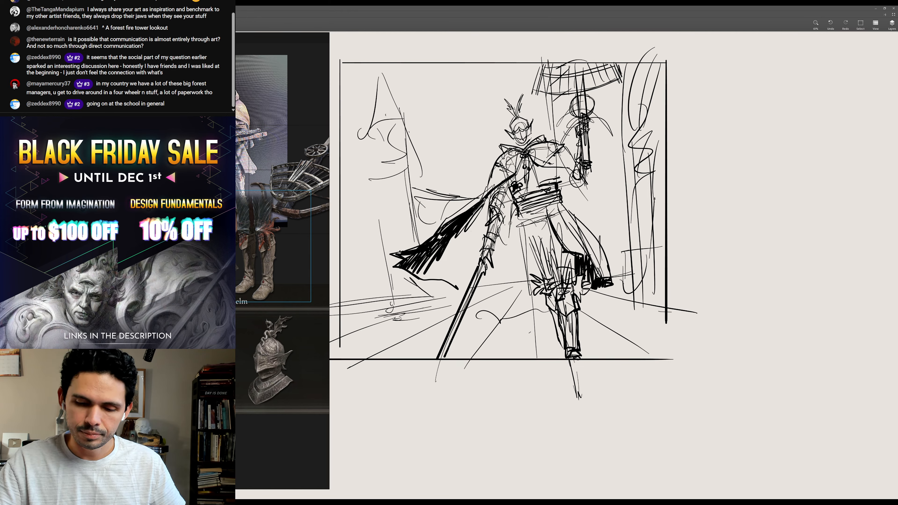
- Outline the knight's rear knee and boot, and fill the coat lining between the legs with solid black
mouse_move(495, 276)
left_mouse_down()
mouse_move(479, 311)
mouse_move(516, 219)
mouse_move(496, 288)
left_mouse_up()
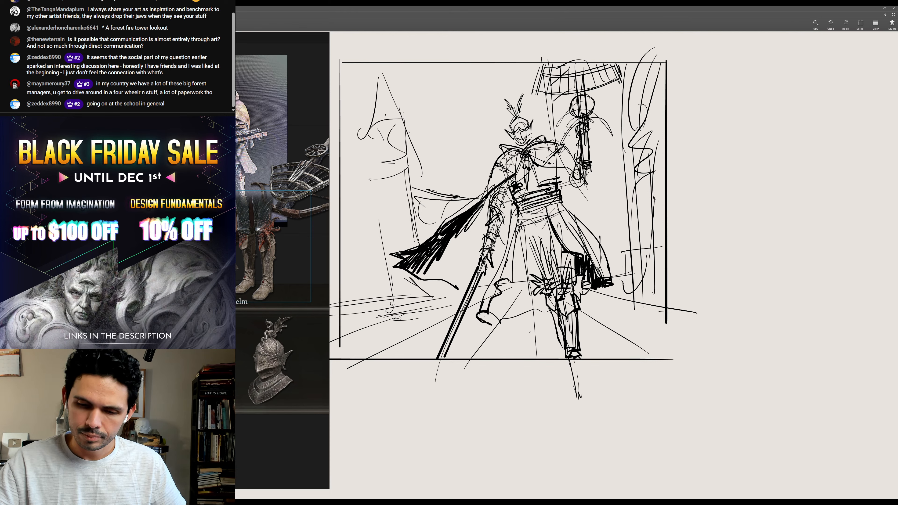
mouse_move(523, 227)
left_mouse_down()
mouse_move(528, 251)
mouse_move(525, 240)
mouse_move(513, 293)
mouse_move(500, 281)
mouse_move(489, 320)
mouse_move(507, 284)
mouse_move(516, 296)
mouse_move(521, 267)
mouse_move(525, 283)
mouse_move(535, 280)
mouse_move(534, 261)
mouse_move(527, 296)
mouse_move(530, 284)
mouse_move(546, 311)
left_mouse_up()
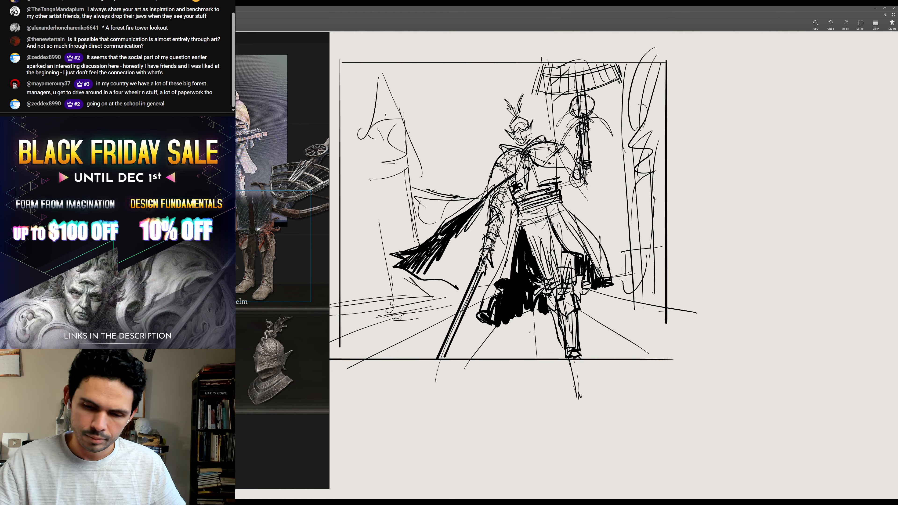
- Draw the cloth panel hanging from the belt between the thighs, with vertical side edges and a dark lower hem
mouse_move(537, 227)
left_mouse_down()
mouse_move(532, 258)
mouse_move(526, 230)
mouse_move(524, 256)
left_mouse_up()
left_click_drag(540, 221, 542, 263)
mouse_move(538, 262)
left_mouse_down()
mouse_move(540, 239)
mouse_move(520, 264)
mouse_move(547, 233)
mouse_move(540, 259)
left_mouse_up()
left_click_drag(538, 220, 539, 262)
mouse_move(535, 223)
left_mouse_down()
mouse_move(516, 257)
mouse_move(540, 255)
left_mouse_up()
left_click_drag(546, 236, 550, 245)
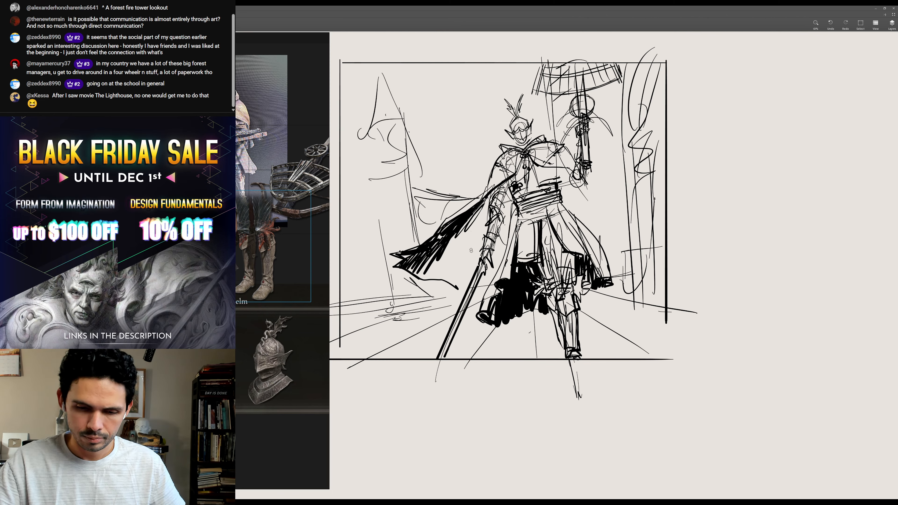
- Extend the billowing cape down to the sword arm and fill it with dense dark fold strokes
left_click_drag(439, 252, 432, 277)
mouse_move(455, 248)
left_mouse_down()
mouse_move(446, 282)
mouse_move(464, 289)
left_mouse_up()
mouse_move(483, 235)
left_mouse_down()
mouse_move(474, 277)
mouse_move(466, 261)
left_mouse_up()
mouse_move(481, 215)
left_mouse_down()
mouse_move(449, 253)
mouse_move(457, 237)
left_mouse_up()
mouse_move(493, 195)
left_mouse_down()
mouse_move(482, 221)
mouse_move(493, 272)
mouse_move(480, 287)
left_mouse_up()
mouse_move(501, 257)
left_mouse_down()
mouse_move(488, 283)
mouse_move(507, 213)
mouse_move(503, 244)
left_mouse_up()
- Sketch a light tree trunk with curved branches and foliage in the background beside the knight's head
left_click_drag(637, 169, 635, 170)
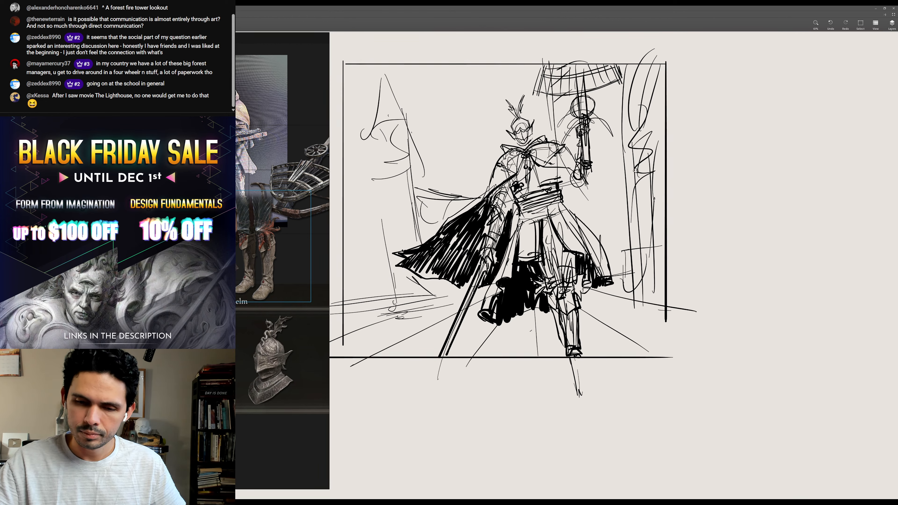
scroll(635, 170, "down", 3)
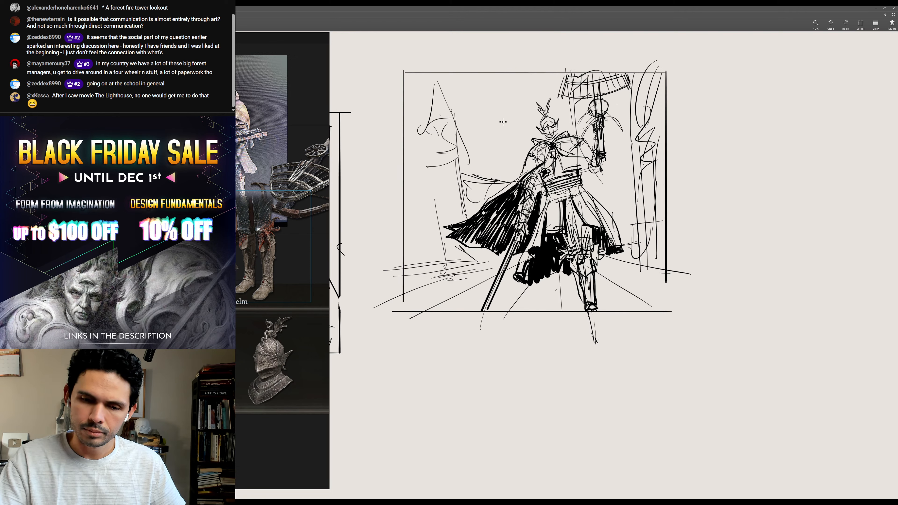
mouse_move(506, 188)
left_mouse_down()
mouse_move(510, 101)
mouse_move(532, 81)
left_mouse_up()
left_click_drag(505, 113, 534, 78)
mouse_move(508, 119)
left_mouse_down()
mouse_move(526, 98)
mouse_move(503, 76)
mouse_move(489, 115)
mouse_move(513, 126)
left_mouse_up()
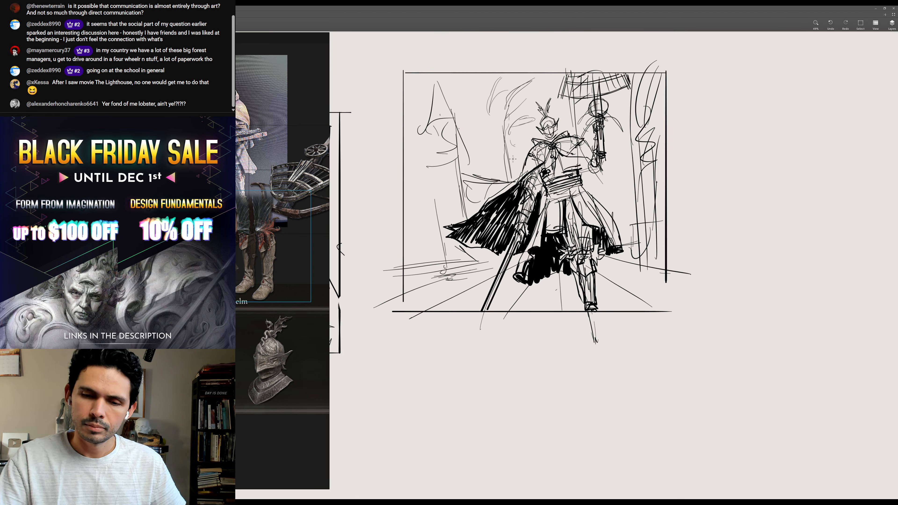
left_click_drag(479, 75, 477, 113)
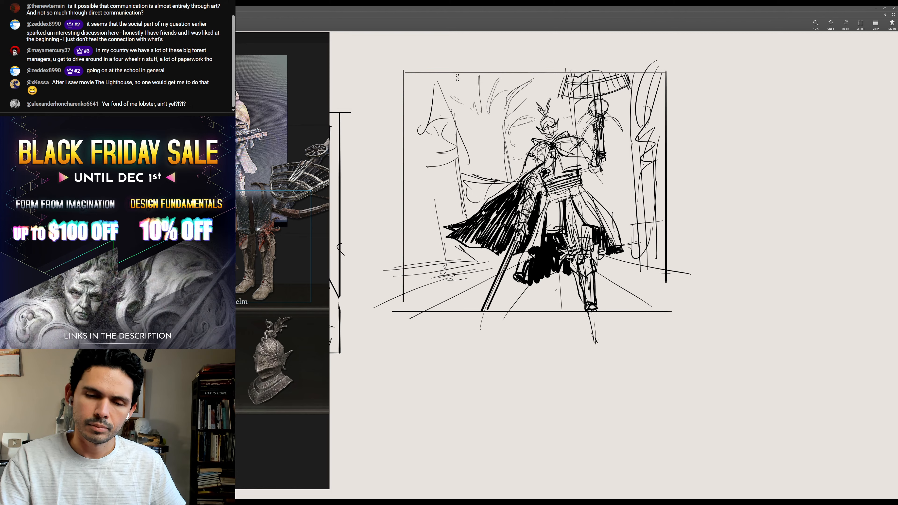
- Rough in a round tower at the scene's left side, with a pointed roof, construction ellipses and long vertical walls
mouse_move(426, 76)
left_mouse_down()
mouse_move(409, 95)
mouse_move(421, 124)
mouse_move(438, 114)
mouse_move(418, 122)
left_mouse_up()
mouse_move(435, 71)
left_mouse_down()
mouse_move(460, 123)
mouse_move(442, 113)
mouse_move(461, 129)
mouse_move(425, 140)
mouse_move(450, 135)
mouse_move(444, 242)
left_mouse_up()
left_click_drag(419, 145, 436, 258)
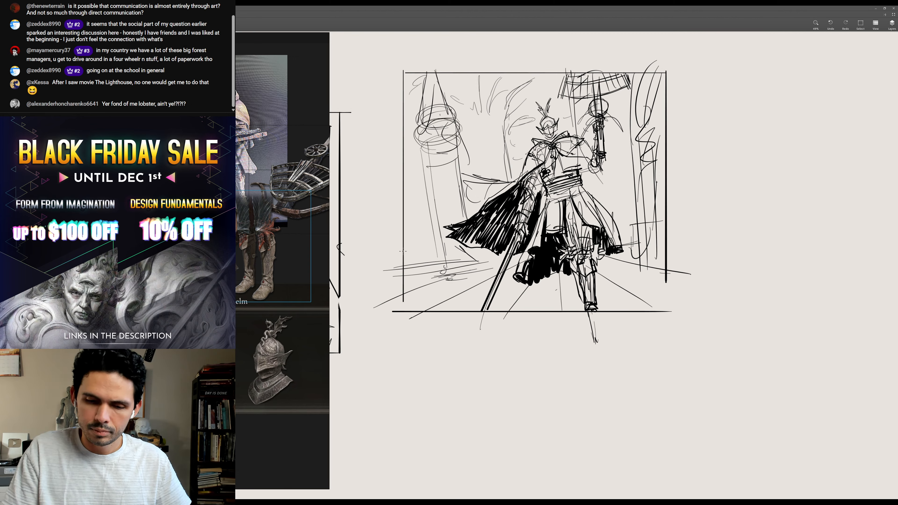
- Draw a low stone wall beside the tower's base and define the tower's lower edges where they meet the ground
mouse_move(401, 231)
left_mouse_down()
mouse_move(448, 234)
mouse_move(398, 234)
left_mouse_up()
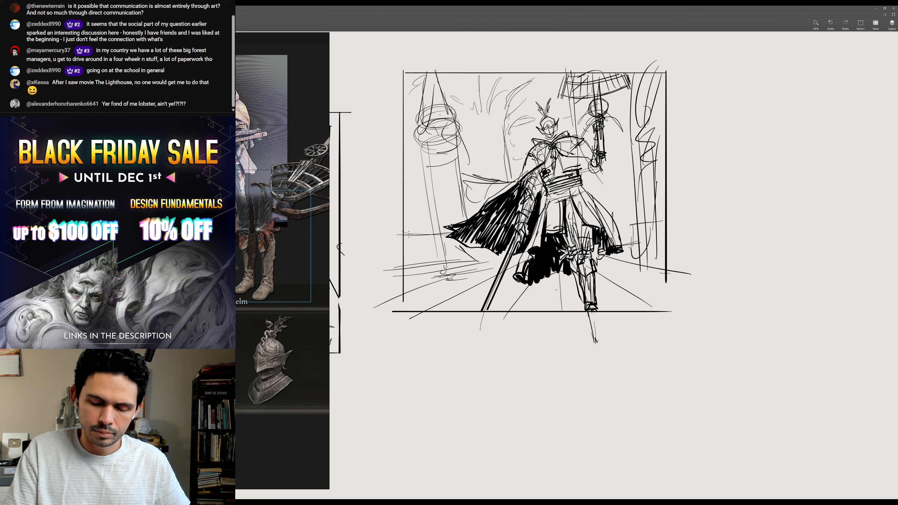
left_click_drag(410, 224, 424, 224)
left_click_drag(424, 224, 425, 263)
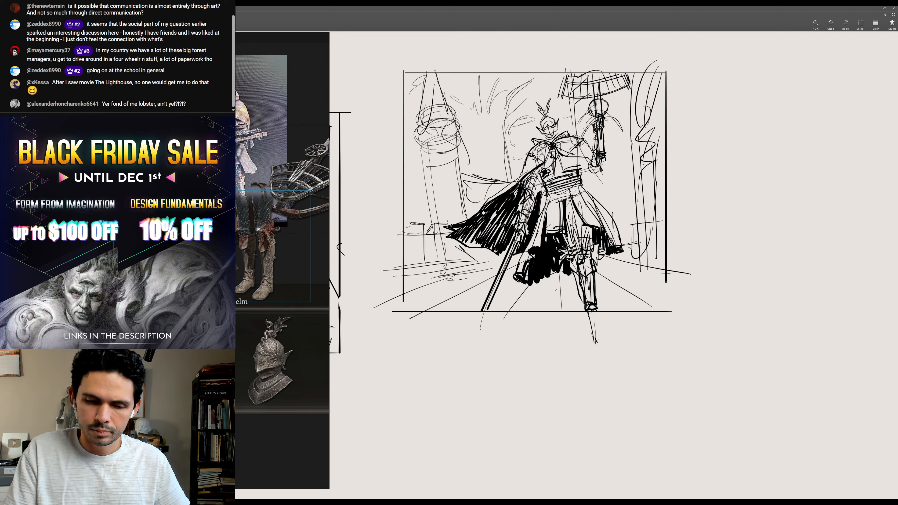
left_click_drag(446, 229, 444, 269)
left_click_drag(434, 236, 444, 268)
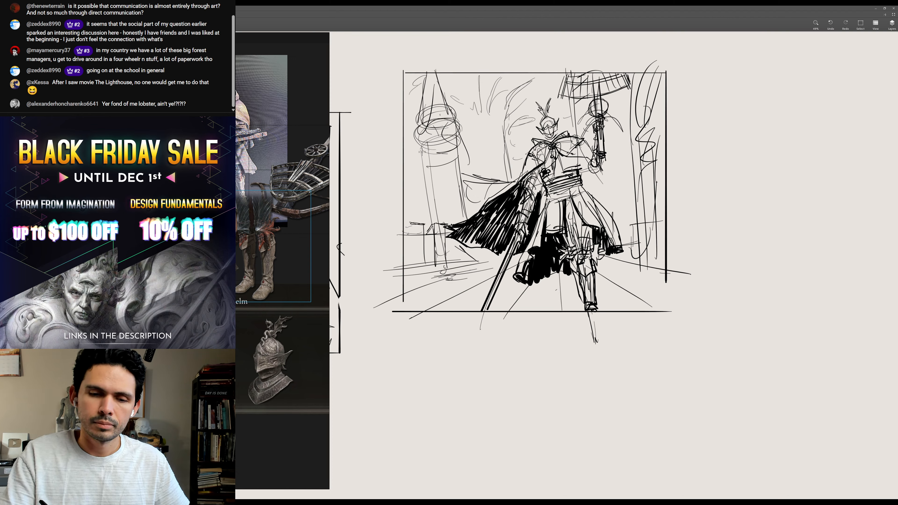
- Draw the projecting ledge with vertical supports around the tower below its upper chamber
left_click_drag(425, 142, 413, 117)
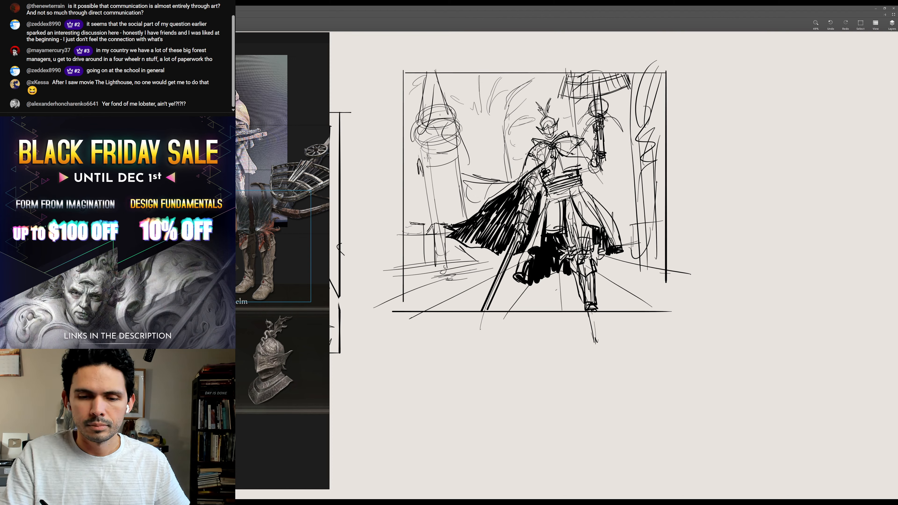
mouse_move(429, 152)
left_mouse_down()
mouse_move(430, 171)
mouse_move(462, 169)
left_mouse_up()
mouse_move(421, 173)
left_mouse_down()
mouse_move(466, 163)
mouse_move(448, 189)
left_mouse_up()
- Add tree trunks between the tower and the knight, with loose foliage around the tower roof, and retrace the tower shaft's edge
left_click_drag(475, 127, 479, 173)
mouse_move(477, 134)
left_mouse_down()
mouse_move(480, 177)
mouse_move(456, 110)
left_mouse_up()
left_click_drag(491, 176, 491, 113)
mouse_move(490, 147)
left_mouse_down()
mouse_move(492, 175)
mouse_move(494, 101)
mouse_move(492, 177)
left_mouse_up()
mouse_move(501, 152)
left_mouse_down()
mouse_move(496, 103)
mouse_move(461, 131)
left_mouse_up()
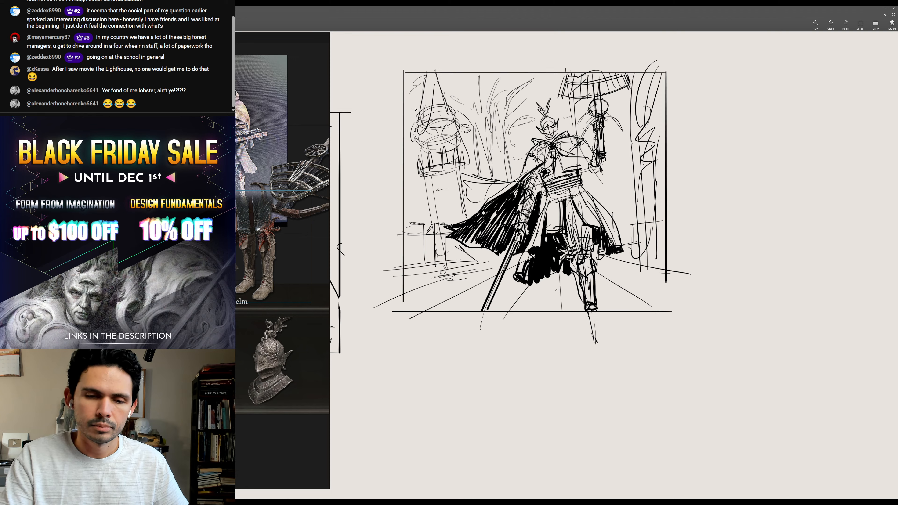
left_click_drag(423, 77, 408, 113)
left_click_drag(514, 136, 531, 132)
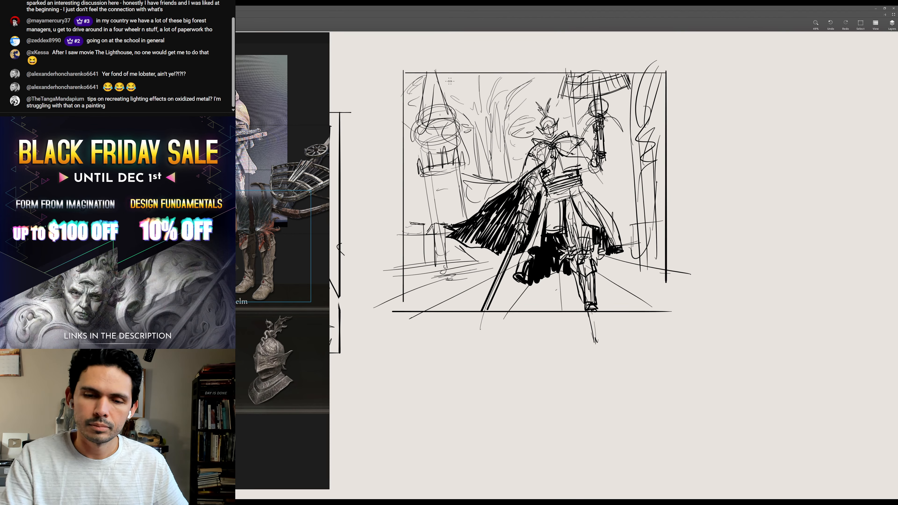
left_click_drag(449, 80, 463, 75)
left_click_drag(485, 116, 472, 124)
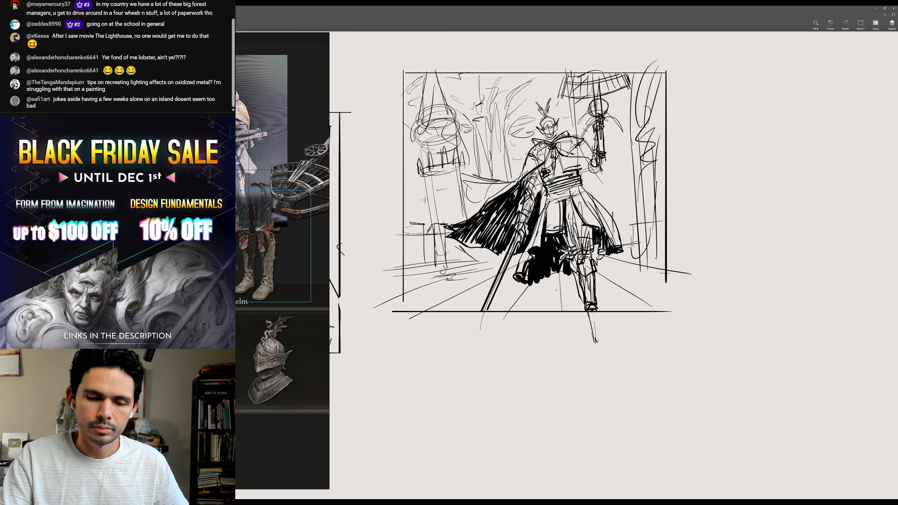
left_click_drag(430, 169, 425, 225)
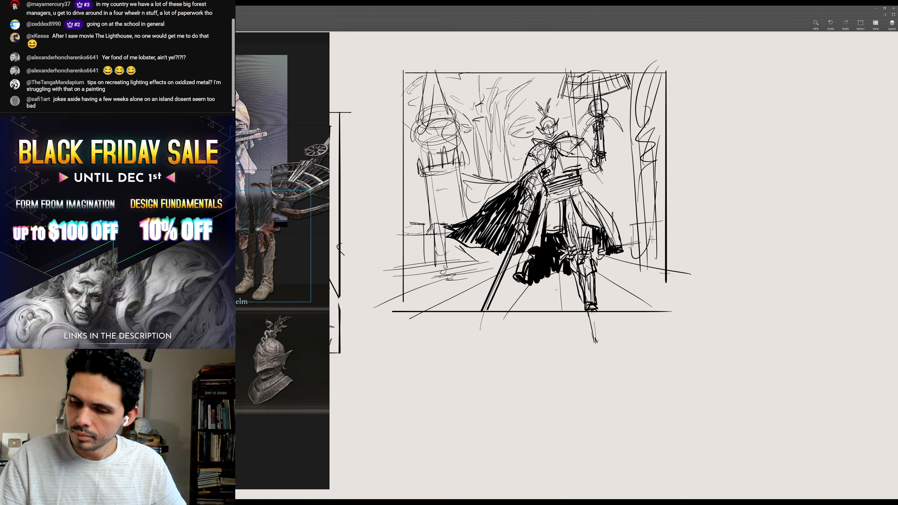
- Draw crossing lines over the perspective lines of the ground to suggest paving tiles around the knight's feet
mouse_move(665, 296)
left_mouse_down()
mouse_move(600, 300)
mouse_move(670, 279)
left_mouse_up()
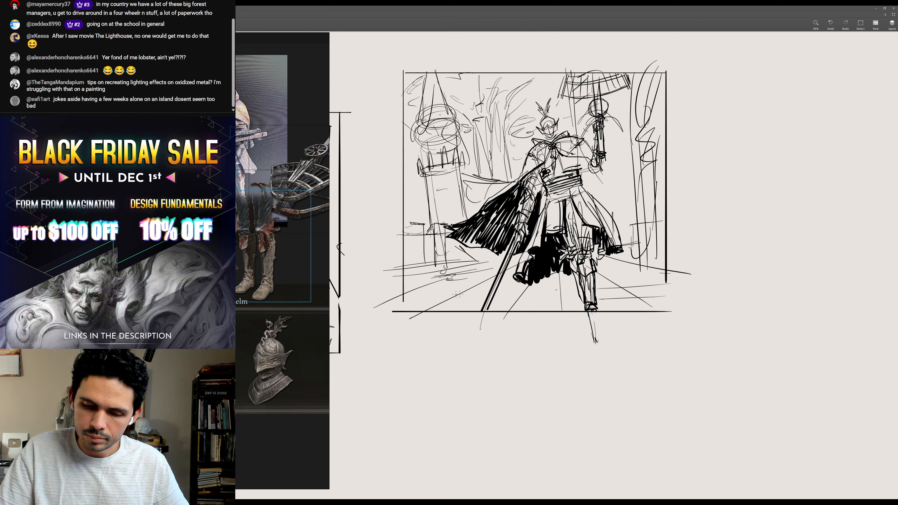
mouse_move(426, 301)
left_mouse_down()
mouse_move(576, 295)
mouse_move(504, 275)
left_mouse_up()
left_click_drag(439, 308, 514, 305)
left_click_drag(539, 287, 636, 265)
mouse_move(612, 273)
left_mouse_down()
mouse_move(635, 270)
mouse_move(621, 272)
left_mouse_up()
left_click_drag(629, 255, 608, 264)
- Define the foreground column at the frame's right edge with a scalloped contour and fill its outer side with heavy black strokes
mouse_move(652, 132)
left_mouse_down()
mouse_move(650, 264)
mouse_move(640, 157)
mouse_move(658, 178)
left_mouse_up()
mouse_move(636, 114)
left_mouse_down()
mouse_move(651, 126)
mouse_move(649, 156)
left_mouse_up()
key("]")
mouse_move(658, 76)
left_mouse_down()
mouse_move(646, 127)
mouse_move(653, 245)
left_mouse_up()
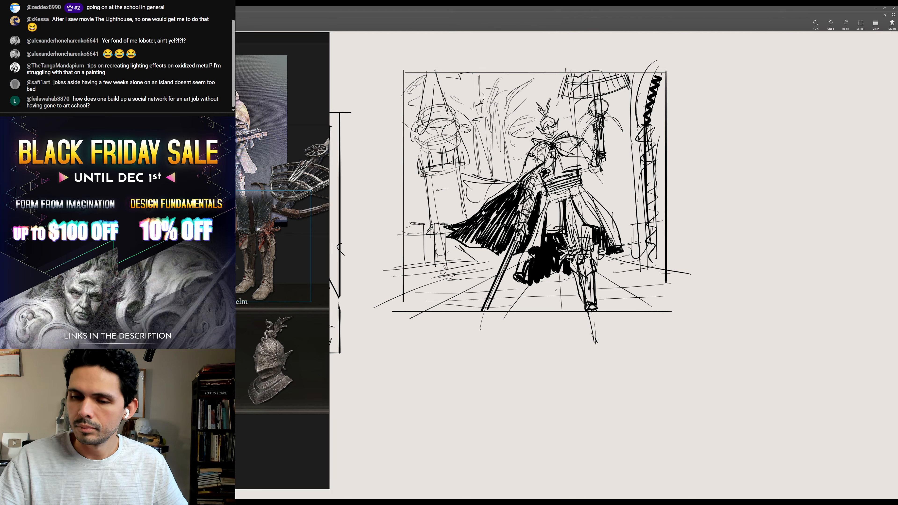
key("ctrl+z")
left_click_drag(649, 127, 663, 264)
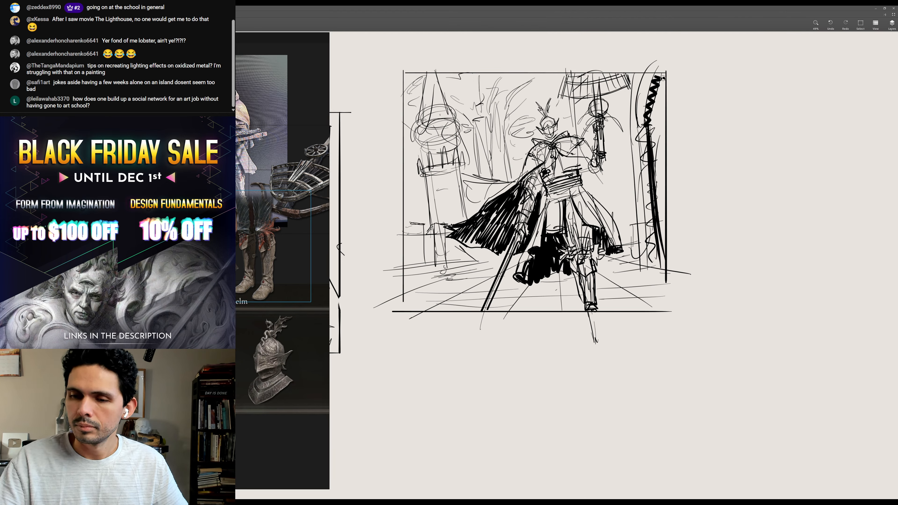
left_click_drag(663, 78, 653, 131)
left_click_drag(658, 92, 657, 154)
left_click_drag(662, 87, 664, 196)
left_click_drag(656, 143, 664, 261)
key("ctrl+o")
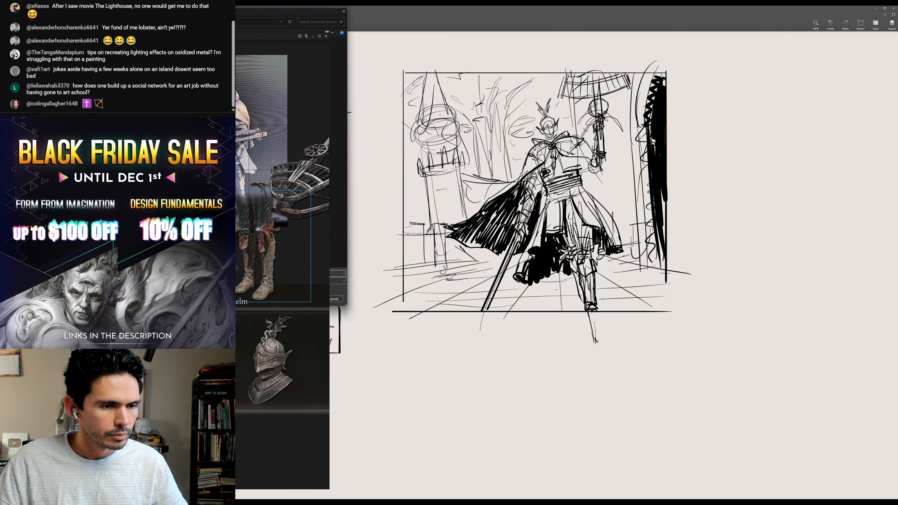
key("Escape")
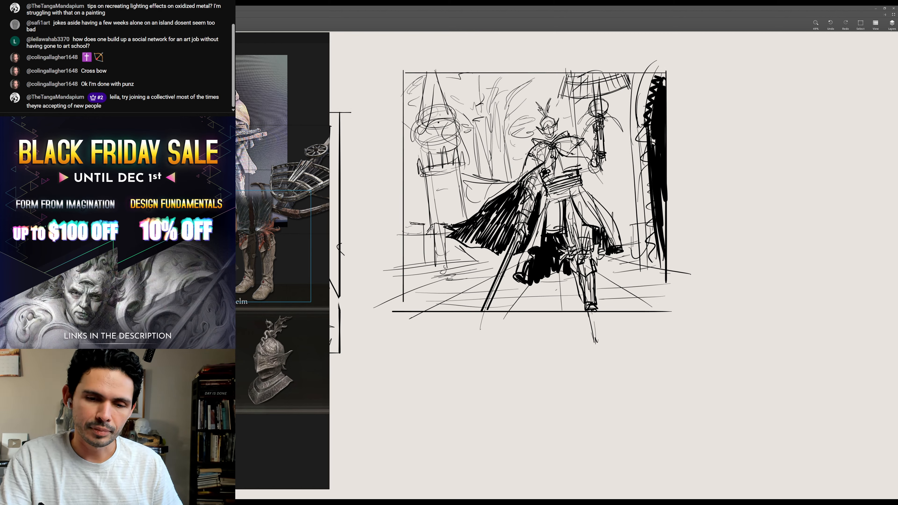
- Clear the construction ellipses from the tower's upper chamber, redraw the conical roof and shade it with black bands
mouse_move(421, 132)
left_mouse_down()
mouse_move(456, 141)
mouse_move(439, 103)
mouse_move(413, 136)
mouse_move(431, 121)
mouse_move(459, 124)
mouse_move(446, 119)
left_mouse_up()
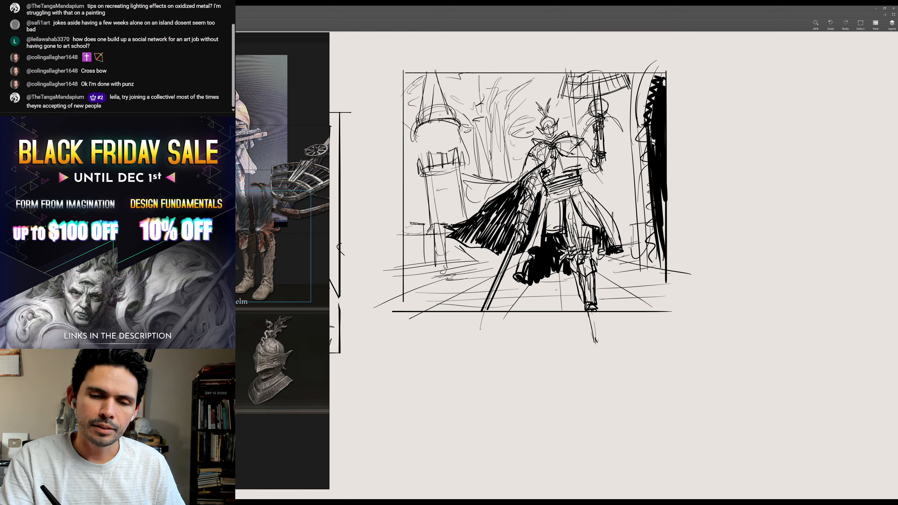
left_click_drag(429, 78, 424, 121)
mouse_move(430, 74)
left_mouse_down()
mouse_move(436, 114)
mouse_move(445, 103)
mouse_move(462, 105)
left_mouse_up()
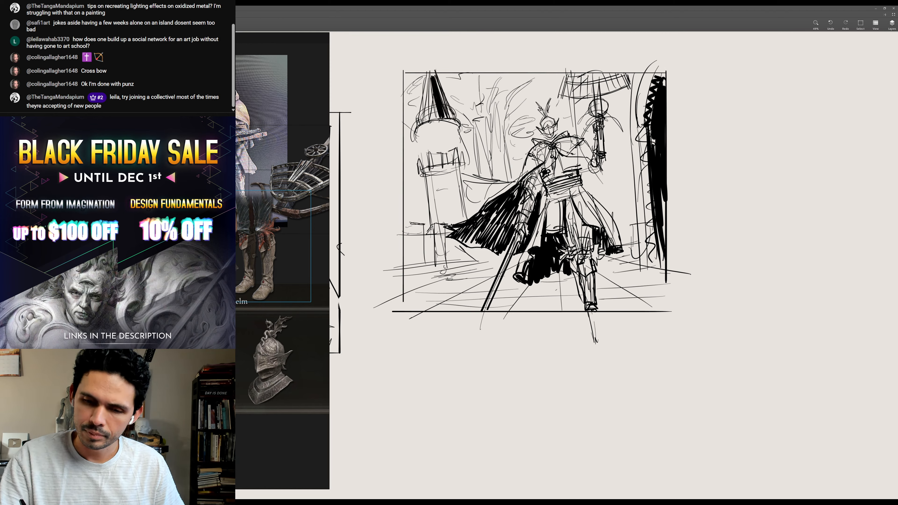
- Sharpen the knight's helmet with dark accents on the visor and its pointed side pieces
mouse_move(541, 132)
left_mouse_down()
mouse_move(551, 139)
mouse_move(558, 118)
left_mouse_up()
left_click_drag(558, 118, 552, 134)
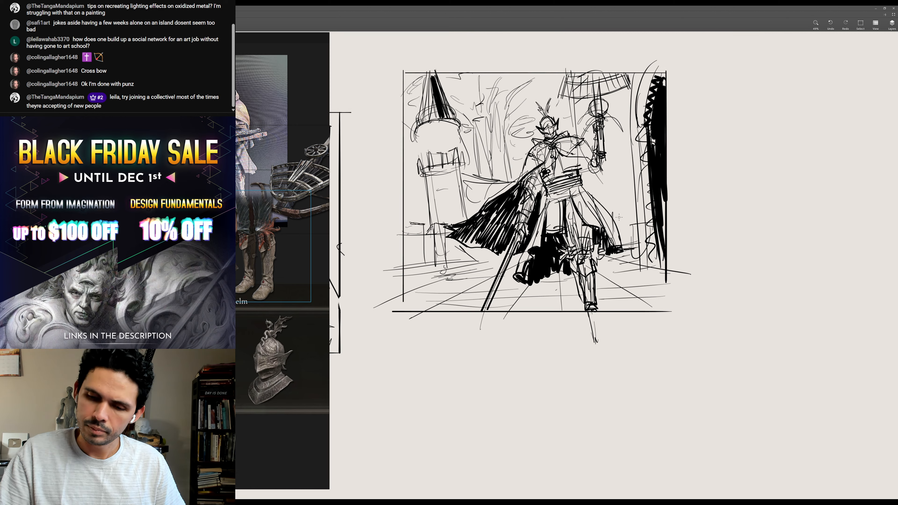
- Sketch a low wall and distant structures with vertical walls and slanted roof lines between the knight and the dark column
mouse_move(615, 220)
left_mouse_down()
mouse_move(634, 219)
mouse_move(623, 240)
mouse_move(636, 221)
left_mouse_up()
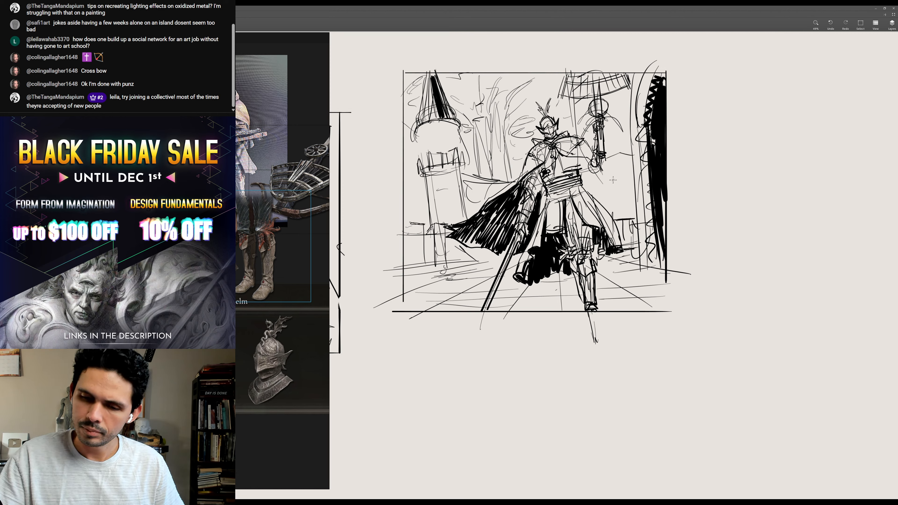
left_click_drag(621, 151, 624, 209)
mouse_move(622, 152)
left_mouse_down()
mouse_move(623, 196)
mouse_move(591, 201)
mouse_move(624, 210)
left_mouse_up()
left_click_drag(627, 176, 624, 181)
mouse_move(608, 140)
left_mouse_down()
mouse_move(623, 154)
mouse_move(630, 145)
left_mouse_up()
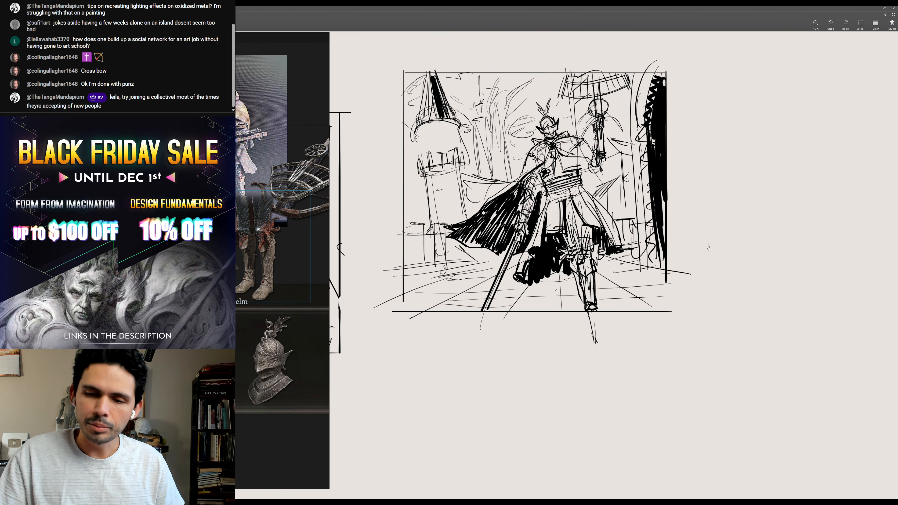
- Add vertical lines down the wall of the tower's upper chamber beneath the conical roof
left_click_drag(656, 362, 659, 353)
mouse_move(421, 116)
left_mouse_down()
mouse_move(423, 152)
mouse_move(438, 150)
left_mouse_up()
left_click_drag(452, 120, 456, 143)
left_click_drag(764, 297, 738, 293)
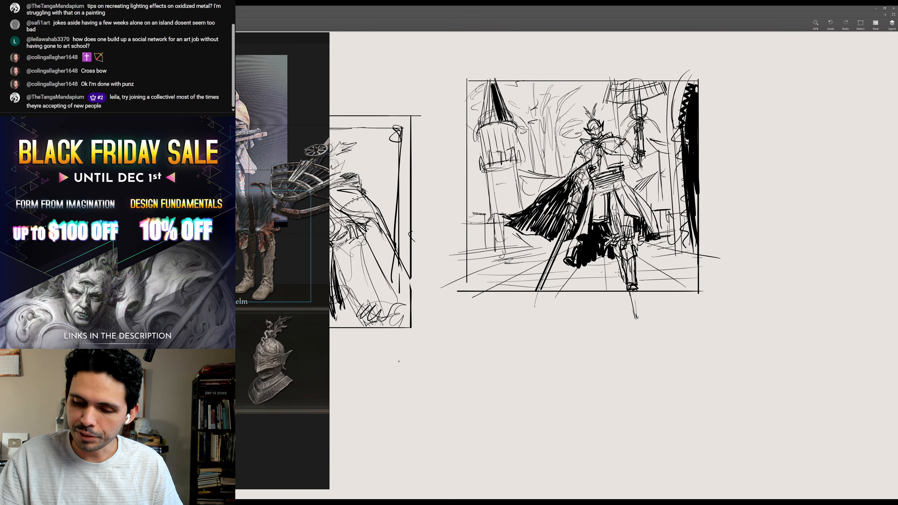
mouse_move(631, 293)
left_mouse_down()
mouse_move(636, 299)
mouse_move(624, 289)
left_mouse_up()
mouse_move(754, 317)
left_mouse_down()
mouse_move(800, 279)
mouse_move(769, 296)
mouse_move(743, 343)
mouse_move(741, 319)
left_mouse_up()
mouse_move(781, 277)
left_mouse_down()
mouse_move(757, 303)
mouse_move(770, 305)
left_mouse_up()
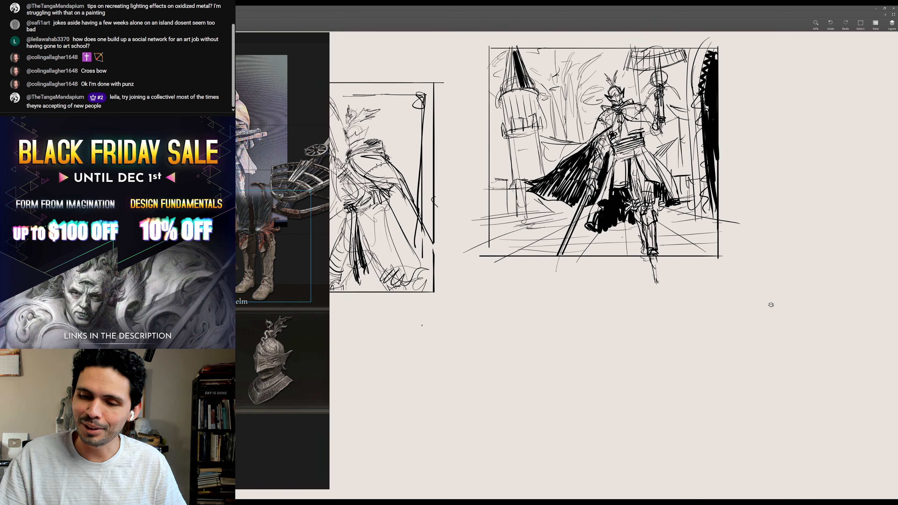
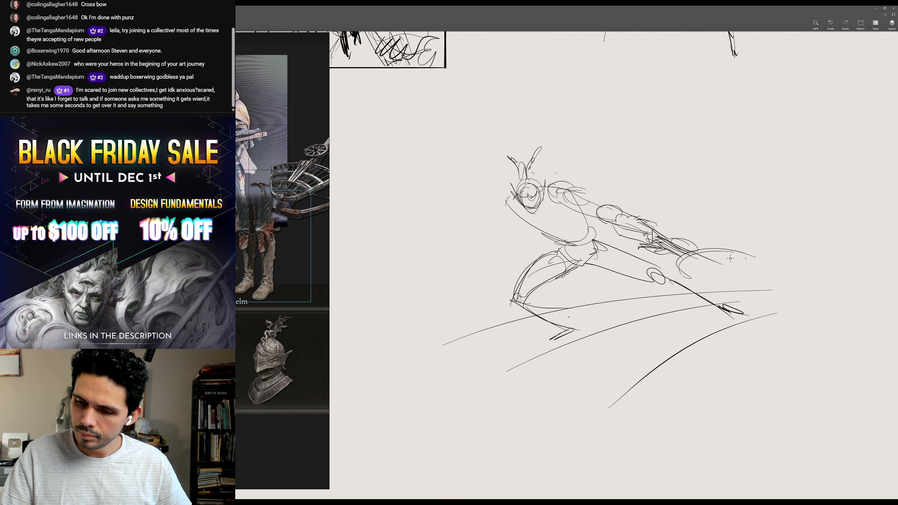
- Sketch a broad oval shield-like form at the lunging knight's extended hand, with a pointed far corner and short hatching beneath its tip
mouse_move(673, 265)
left_mouse_down()
mouse_move(743, 282)
mouse_move(726, 278)
mouse_move(737, 291)
mouse_move(675, 283)
mouse_move(728, 285)
left_mouse_up()
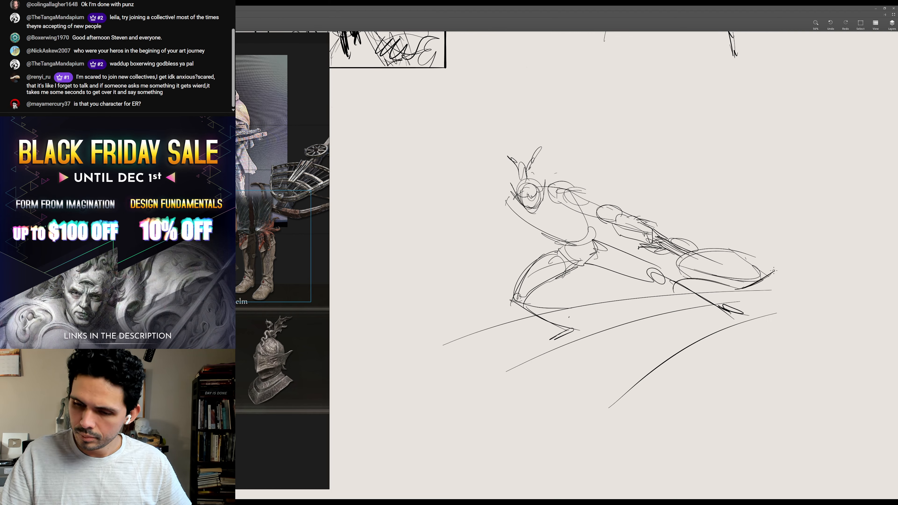
mouse_move(767, 244)
left_mouse_down()
mouse_move(751, 258)
mouse_move(778, 274)
mouse_move(673, 293)
left_mouse_up()
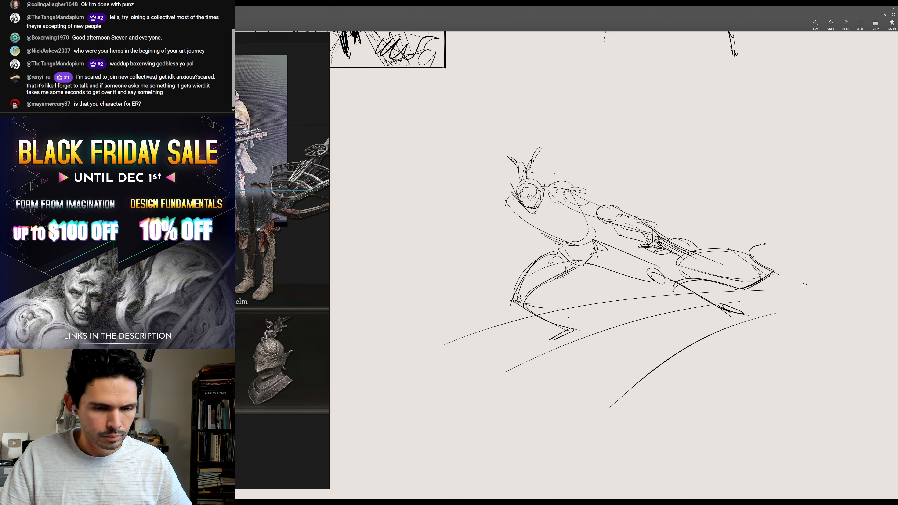
left_click_drag(755, 249, 691, 275)
left_click_drag(748, 249, 690, 273)
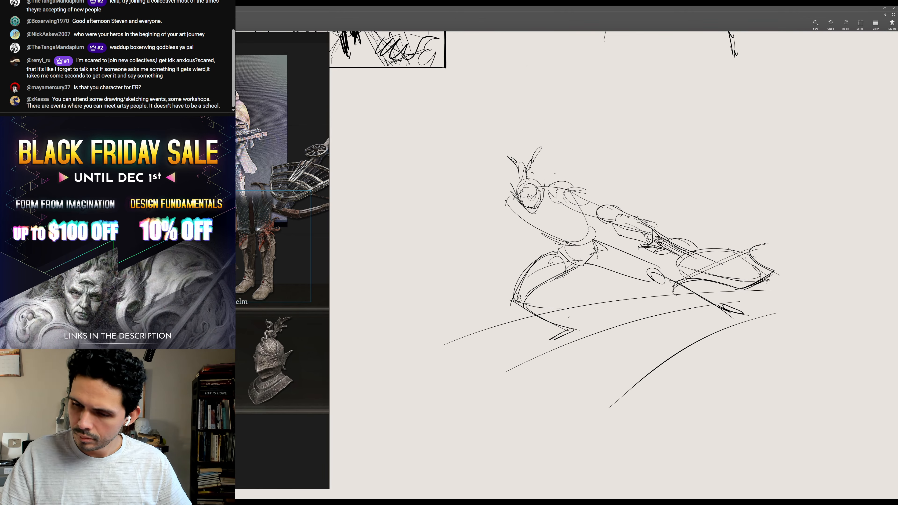
left_click_drag(769, 279, 760, 289)
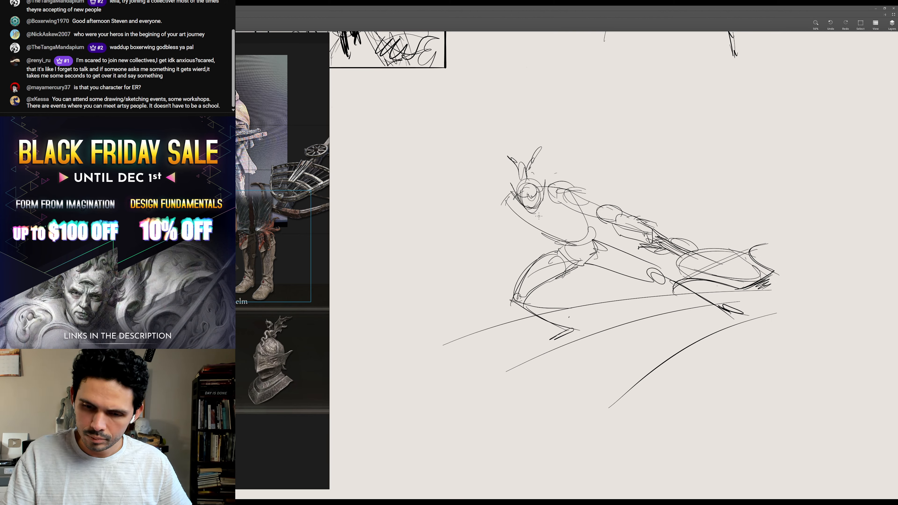
- Sketch the knight's collar and sword arm holding a long thin blade angled toward the ground, and mark the ground beside both feet
mouse_move(552, 177)
left_mouse_down()
mouse_move(547, 200)
mouse_move(518, 181)
mouse_move(509, 195)
mouse_move(532, 215)
mouse_move(512, 218)
mouse_move(507, 199)
mouse_move(499, 208)
mouse_move(536, 223)
mouse_move(542, 211)
mouse_move(588, 198)
mouse_move(546, 211)
mouse_move(598, 209)
mouse_move(578, 202)
mouse_move(586, 201)
mouse_move(565, 233)
mouse_move(538, 231)
mouse_move(580, 215)
mouse_move(525, 224)
mouse_move(582, 215)
mouse_move(526, 223)
mouse_move(526, 211)
mouse_move(517, 216)
mouse_move(499, 202)
mouse_move(511, 225)
mouse_move(498, 210)
mouse_move(493, 223)
mouse_move(506, 219)
mouse_move(502, 210)
mouse_move(497, 241)
mouse_move(474, 252)
left_mouse_up()
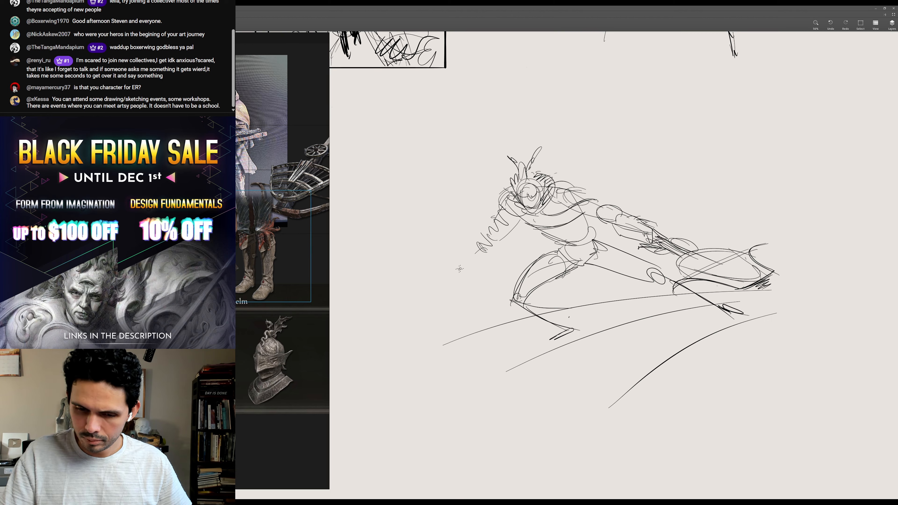
mouse_move(497, 225)
left_mouse_down()
mouse_move(459, 258)
mouse_move(474, 266)
mouse_move(461, 261)
mouse_move(373, 318)
left_mouse_up()
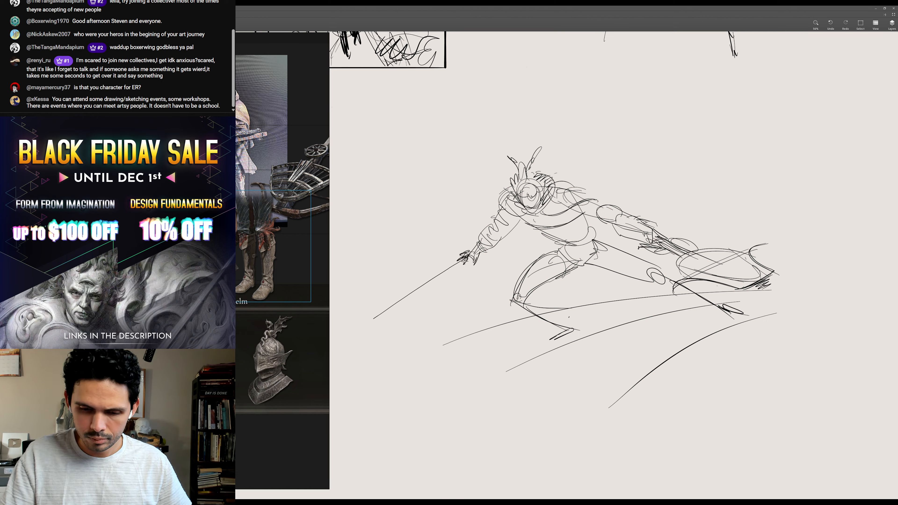
left_click_drag(470, 256, 370, 318)
mouse_move(468, 258)
left_mouse_down()
mouse_move(381, 314)
mouse_move(503, 245)
left_mouse_up()
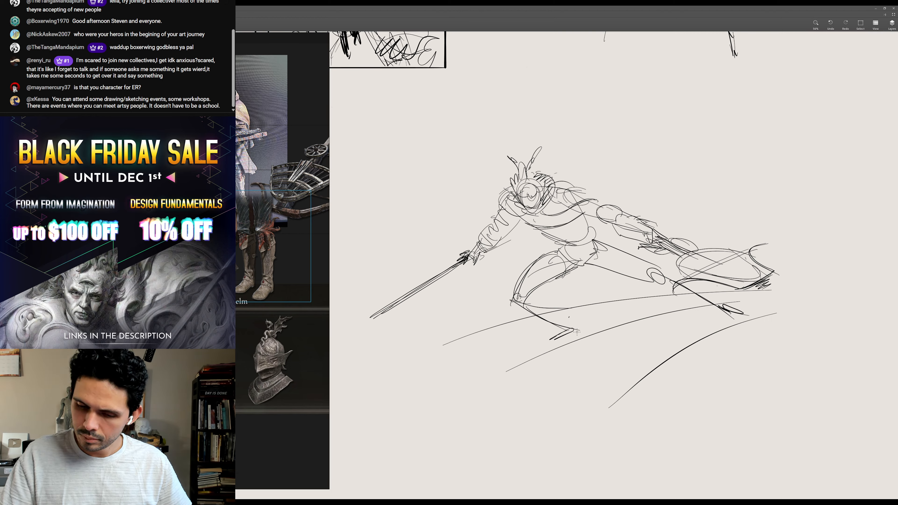
mouse_move(718, 308)
left_mouse_down()
mouse_move(742, 316)
mouse_move(780, 292)
mouse_move(826, 306)
left_mouse_up()
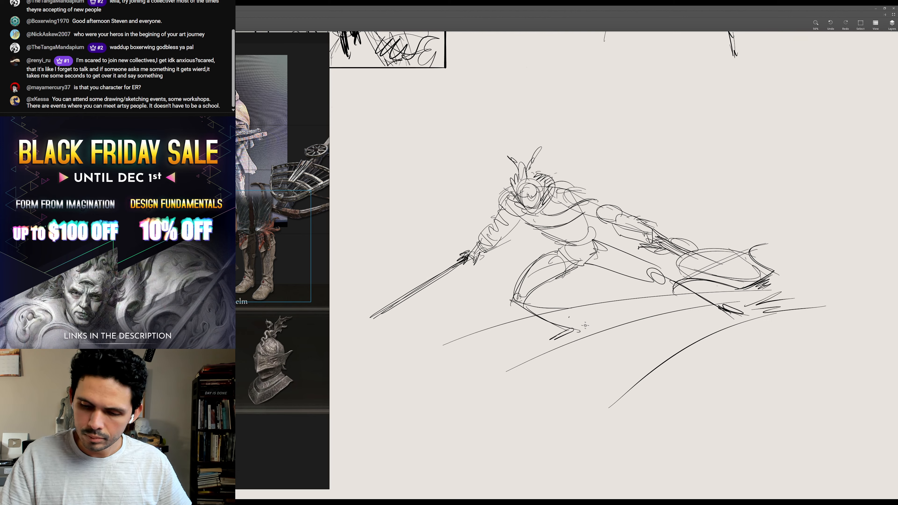
mouse_move(582, 330)
left_mouse_down()
mouse_move(608, 317)
mouse_move(583, 342)
left_mouse_up()
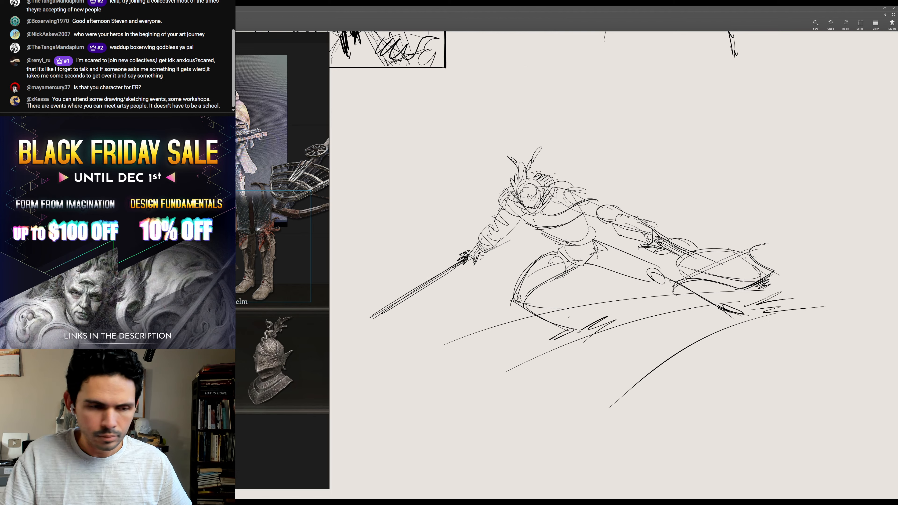
- Drape the cape over the shoulder and outline its windblown side rising to a point above the extended arm
mouse_move(550, 214)
left_mouse_down()
mouse_move(601, 200)
mouse_move(569, 198)
mouse_move(610, 193)
left_mouse_up()
left_click_drag(557, 188, 607, 196)
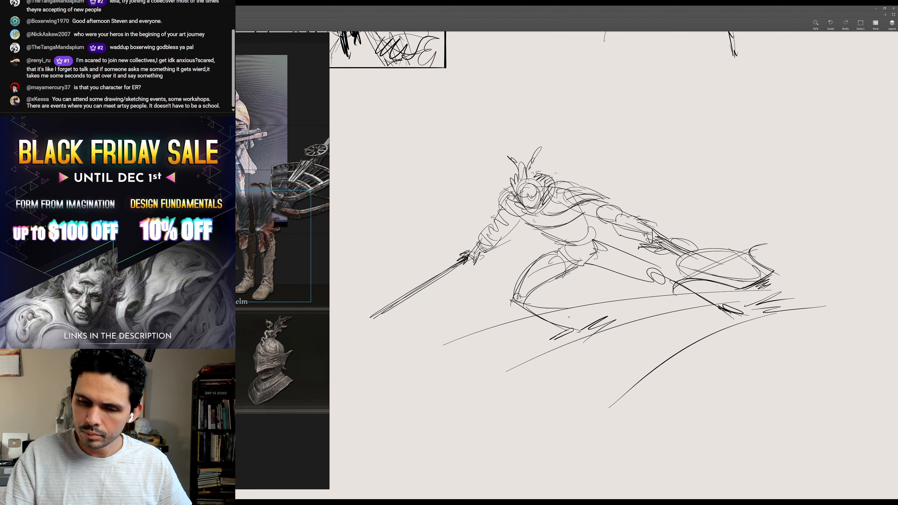
left_click_drag(545, 169, 668, 153)
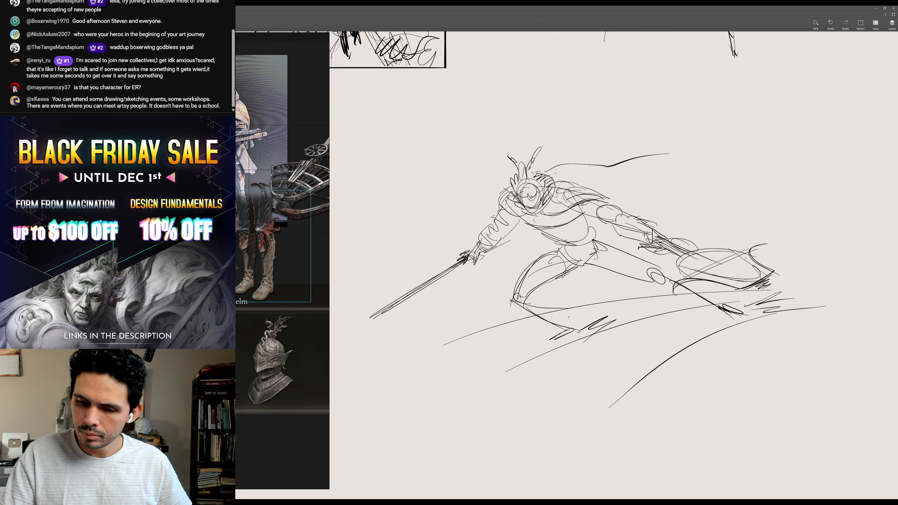
mouse_move(625, 208)
left_mouse_down()
mouse_move(676, 143)
mouse_move(688, 151)
mouse_move(629, 209)
left_mouse_up()
mouse_move(684, 151)
left_mouse_down()
mouse_move(653, 169)
mouse_move(621, 211)
mouse_move(613, 163)
mouse_move(468, 166)
left_mouse_up()
- Outline the opposite side of the billowing cape, flaring to a folded corner above the sword arm
left_click_drag(413, 156, 464, 191)
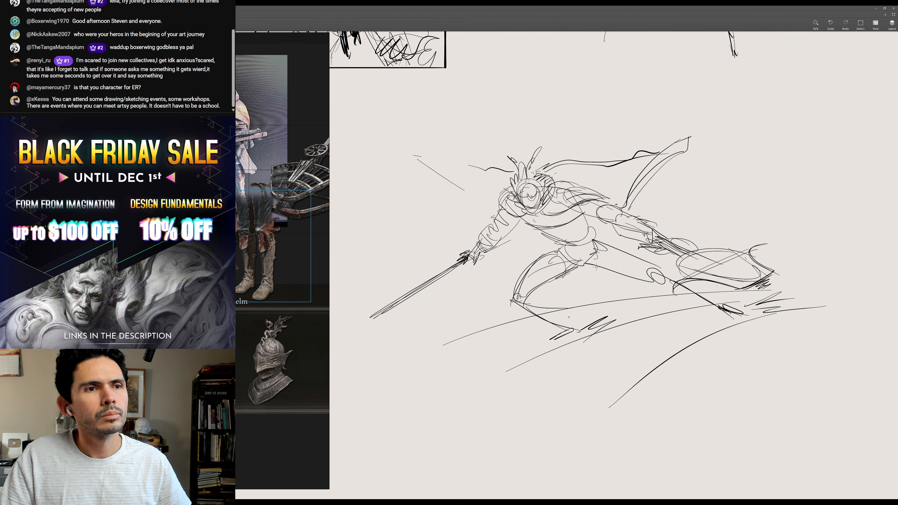
scroll(596, 267, "down", 1)
scroll(597, 267, "left", 1)
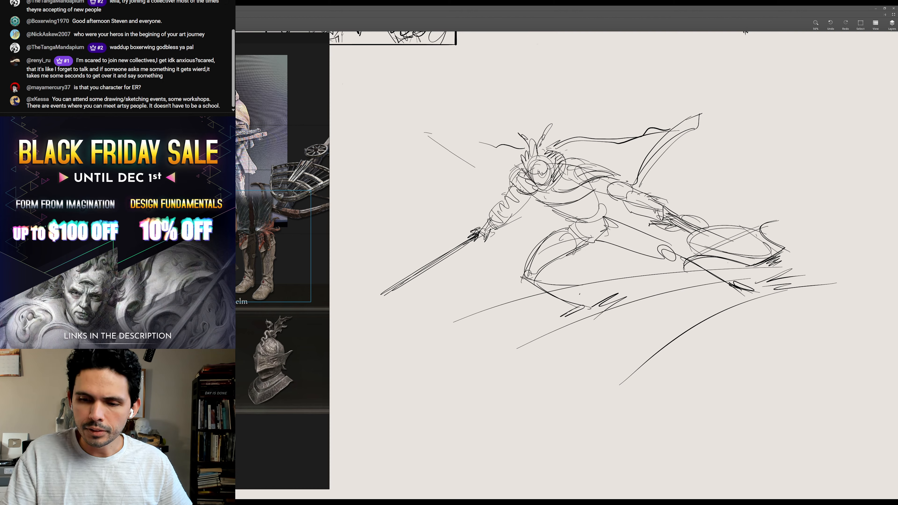
mouse_move(515, 185)
left_mouse_down()
mouse_move(490, 187)
mouse_move(426, 140)
mouse_move(486, 191)
left_mouse_up()
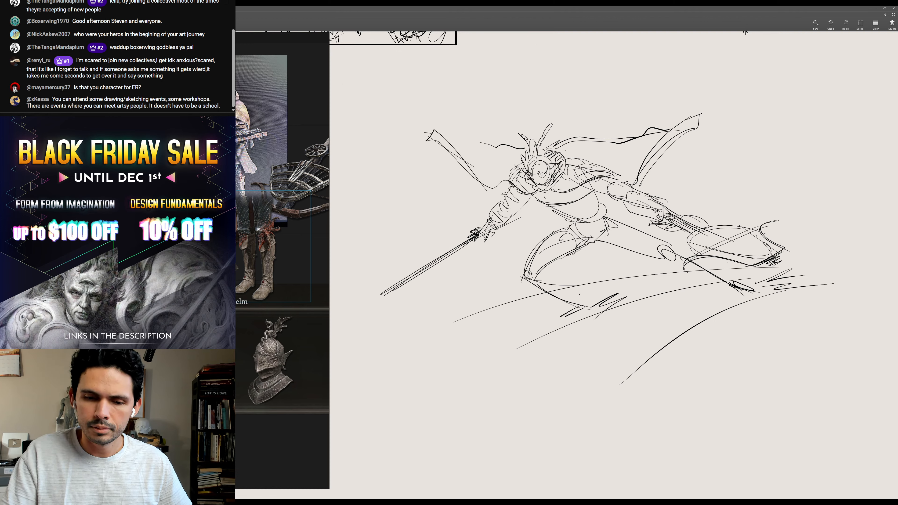
mouse_move(449, 140)
left_mouse_down()
mouse_move(497, 150)
mouse_move(507, 184)
left_mouse_up()
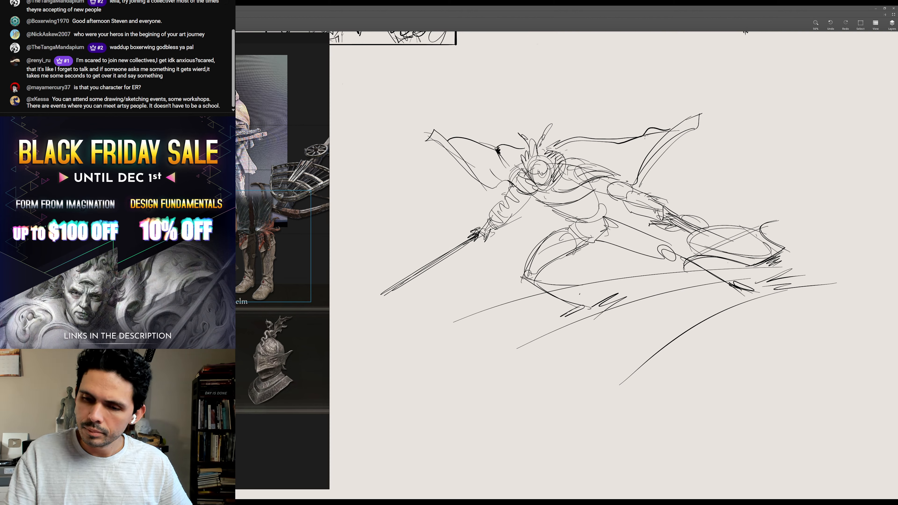
- Add folds to the cape, hatch its underside in black above the sword arm and darken the edge on the other side
mouse_move(644, 135)
left_mouse_down()
mouse_move(622, 148)
mouse_move(651, 129)
mouse_move(624, 166)
mouse_move(659, 133)
mouse_move(618, 169)
left_mouse_up()
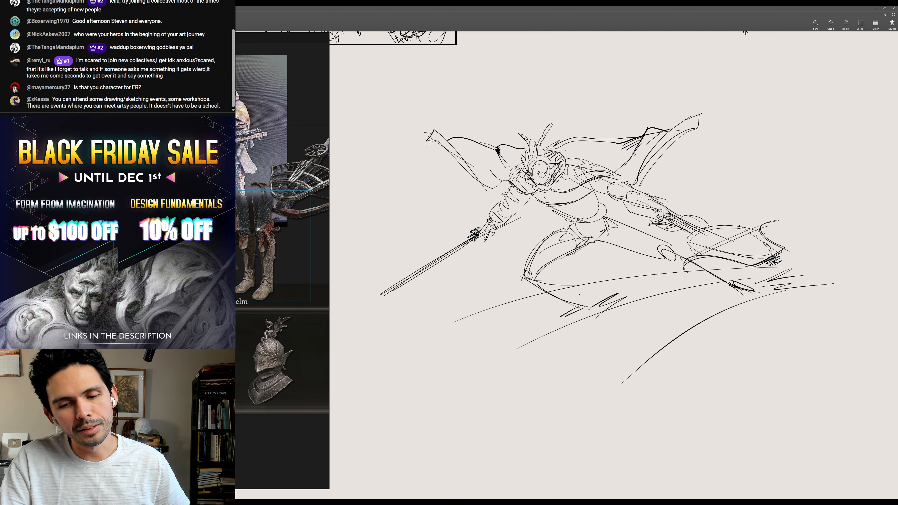
mouse_move(432, 140)
left_mouse_down()
mouse_move(445, 171)
mouse_move(439, 146)
mouse_move(444, 167)
mouse_move(458, 171)
mouse_move(455, 159)
mouse_move(452, 173)
mouse_move(485, 187)
left_mouse_up()
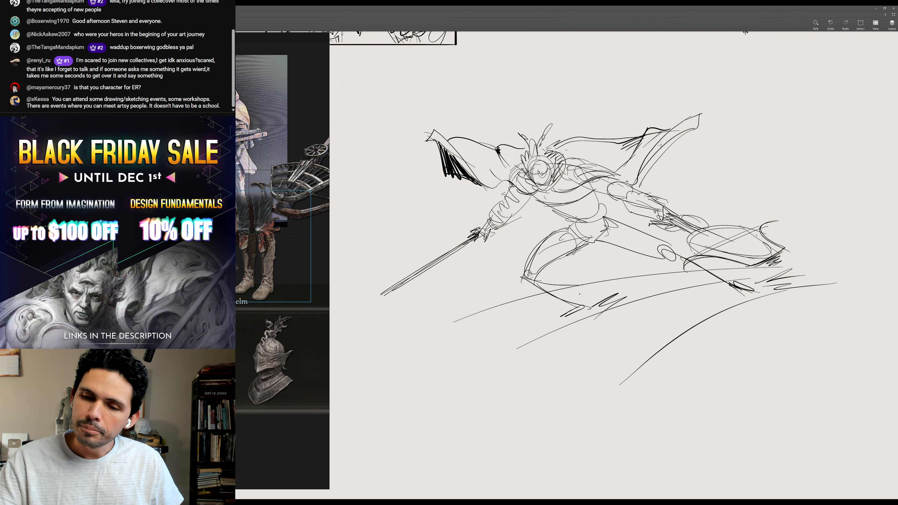
mouse_move(612, 181)
left_mouse_down()
mouse_move(641, 179)
mouse_move(678, 138)
left_mouse_up()
mouse_move(650, 164)
left_mouse_down()
mouse_move(702, 122)
mouse_move(677, 126)
mouse_move(656, 148)
left_mouse_up()
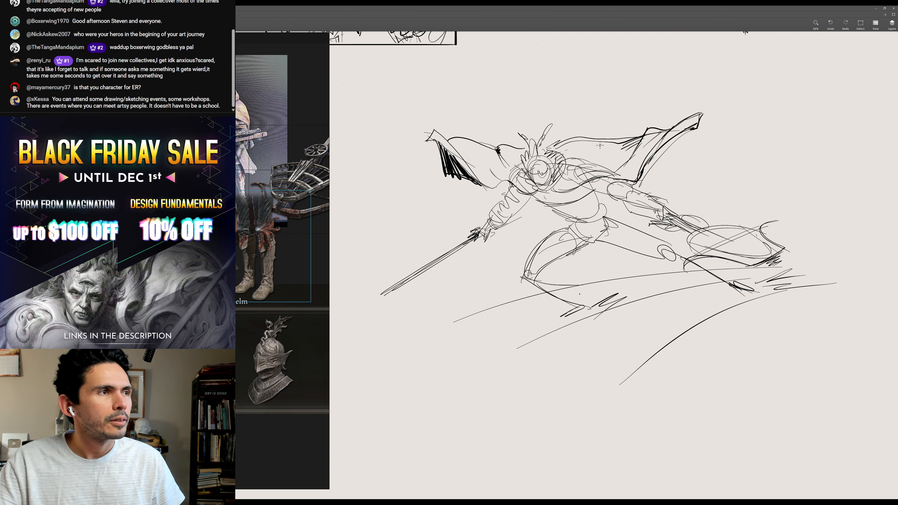
- Reinforce the cape's neckline across the chest with bold lines and draw a pointed clasp below the helmet
mouse_move(550, 193)
left_mouse_down()
mouse_move(608, 176)
mouse_move(571, 190)
mouse_move(608, 169)
mouse_move(627, 176)
mouse_move(583, 182)
left_mouse_up()
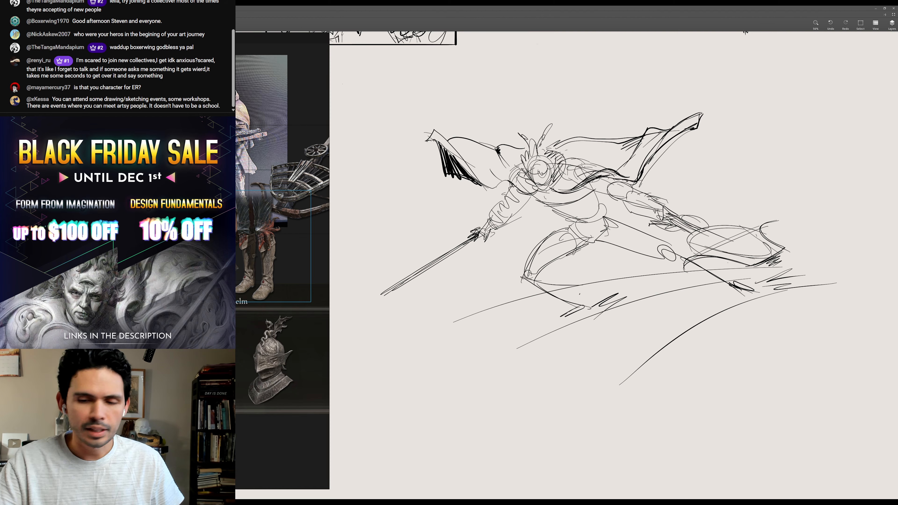
mouse_move(548, 195)
left_mouse_down()
mouse_move(571, 207)
mouse_move(594, 194)
mouse_move(548, 210)
mouse_move(521, 192)
left_mouse_up()
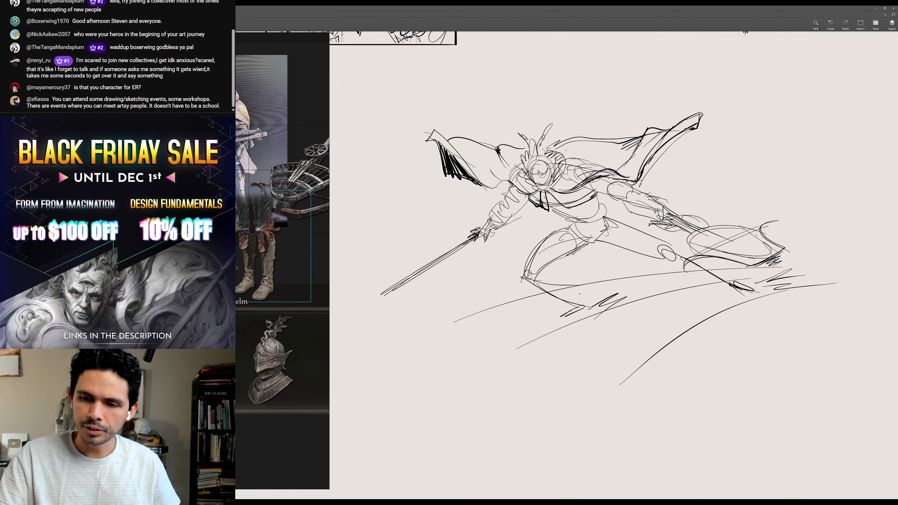
mouse_move(636, 147)
left_mouse_down()
mouse_move(657, 111)
mouse_move(677, 115)
mouse_move(714, 92)
mouse_move(642, 146)
left_mouse_up()
scroll(670, 104, "down", 3)
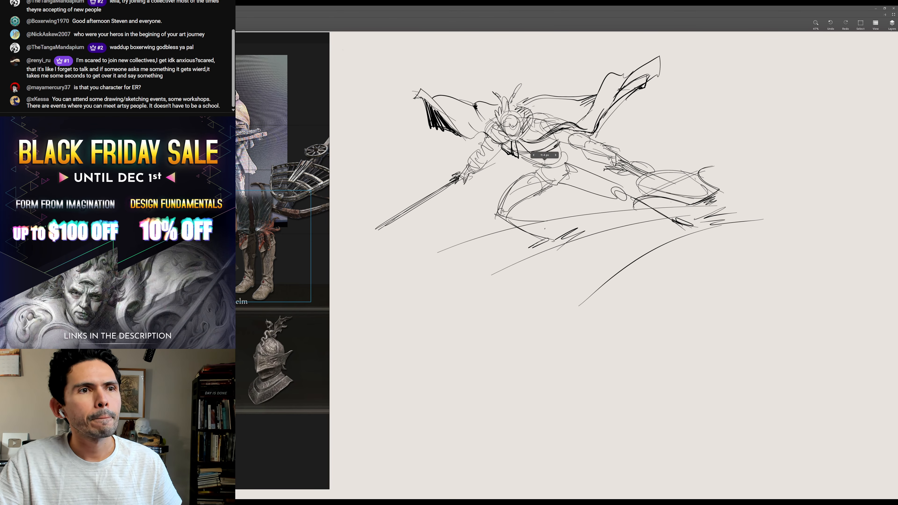
- Draw bold straps and a sash around the knight's torso and waist, with a cloth flap curving down over the hip
left_click_drag(542, 178, 546, 173)
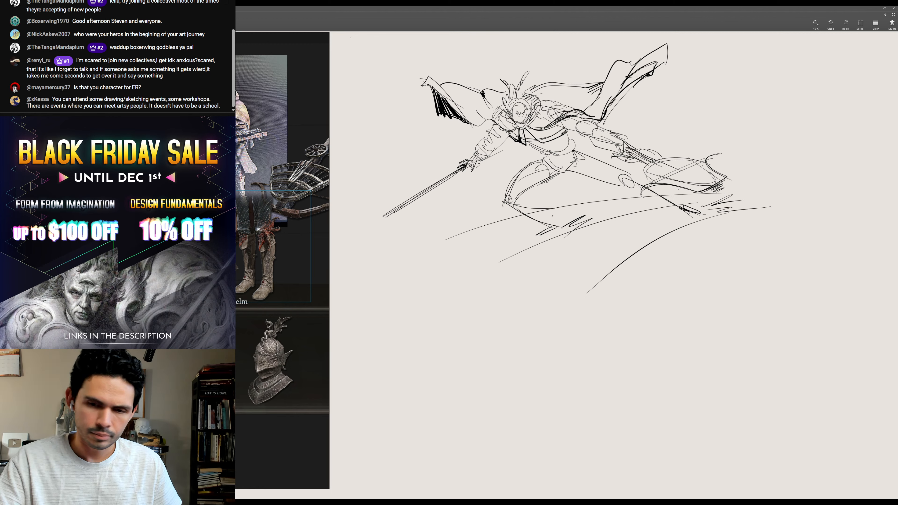
mouse_move(558, 124)
left_mouse_down()
mouse_move(534, 161)
mouse_move(532, 141)
mouse_move(532, 161)
mouse_move(525, 153)
mouse_move(509, 175)
mouse_move(526, 152)
mouse_move(506, 176)
left_mouse_up()
mouse_move(541, 158)
left_mouse_down()
mouse_move(517, 172)
mouse_move(528, 151)
mouse_move(562, 145)
mouse_move(563, 154)
left_mouse_up()
mouse_move(579, 136)
left_mouse_down()
mouse_move(558, 153)
mouse_move(571, 139)
left_mouse_up()
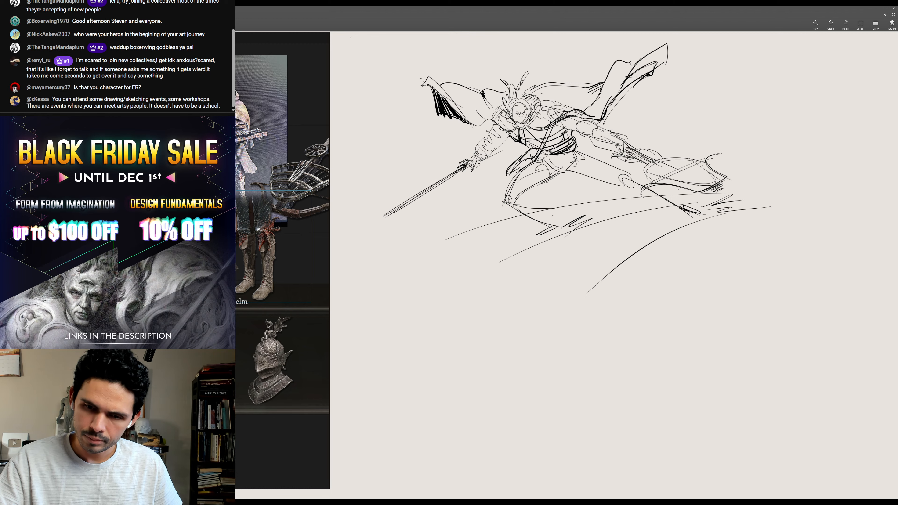
mouse_move(563, 154)
left_mouse_down()
mouse_move(597, 153)
mouse_move(589, 185)
mouse_move(562, 154)
mouse_move(605, 184)
left_mouse_up()
left_click_drag(580, 179, 605, 188)
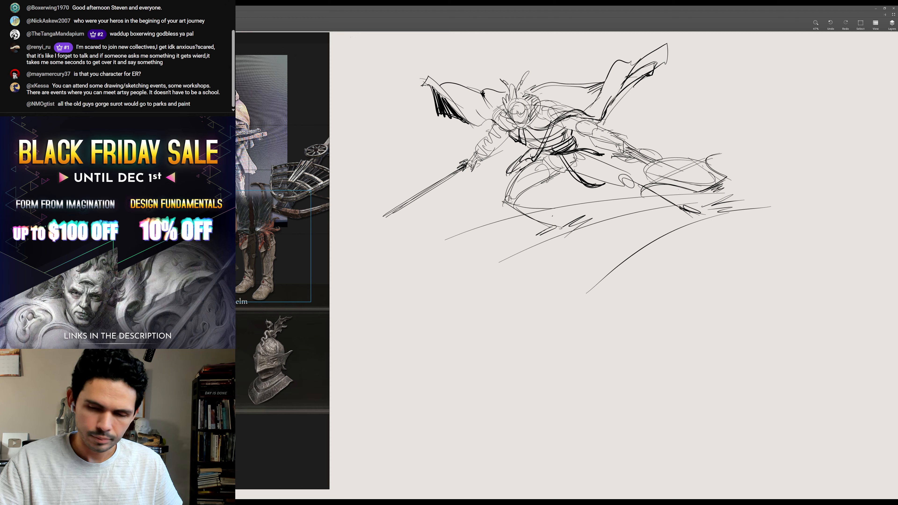
- Draw the cloth's ragged hem between the legs, the front thigh with its pointed knee, and folds over the rear thigh
mouse_move(514, 178)
left_mouse_down()
mouse_move(549, 156)
mouse_move(535, 177)
mouse_move(557, 162)
mouse_move(529, 167)
mouse_move(478, 207)
mouse_move(510, 217)
mouse_move(560, 188)
mouse_move(557, 208)
mouse_move(583, 203)
left_mouse_up()
mouse_move(596, 198)
left_mouse_down()
mouse_move(617, 189)
mouse_move(576, 201)
left_mouse_up()
left_click_drag(490, 202, 525, 177)
left_click_drag(525, 177, 491, 202)
mouse_move(569, 156)
left_mouse_down()
mouse_move(579, 165)
mouse_move(617, 162)
mouse_move(582, 170)
left_mouse_up()
mouse_move(581, 169)
left_mouse_down()
mouse_move(621, 180)
mouse_move(627, 169)
mouse_move(619, 176)
mouse_move(623, 168)
mouse_move(629, 195)
mouse_move(643, 195)
mouse_move(668, 171)
left_mouse_up()
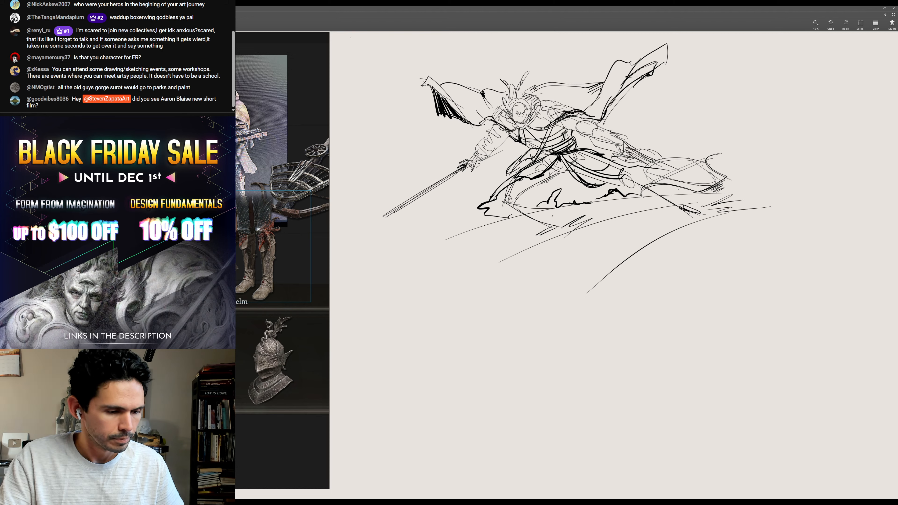
- Add dark accents to the helmet and fill the area just behind the front knee in solid black
mouse_move(522, 111)
left_mouse_down()
mouse_move(527, 125)
mouse_move(531, 101)
mouse_move(524, 96)
left_mouse_up()
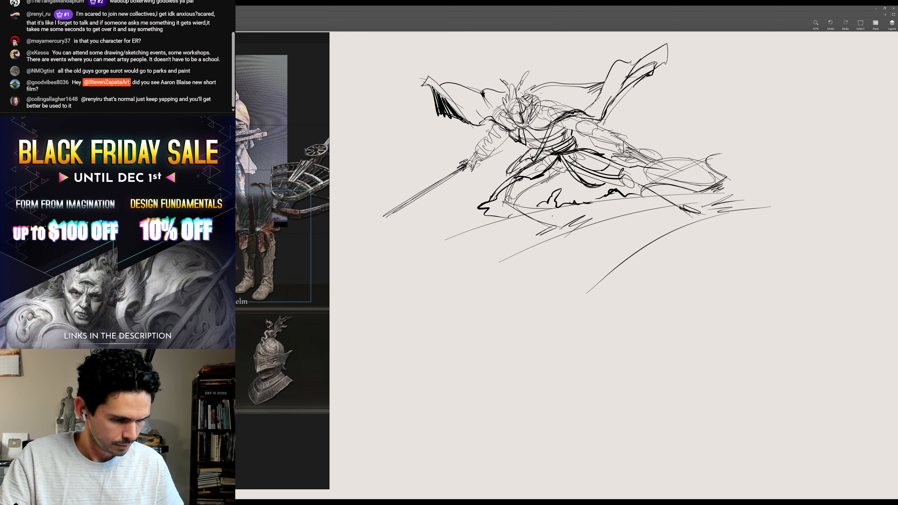
mouse_move(503, 192)
left_mouse_down()
mouse_move(511, 210)
mouse_move(515, 188)
left_mouse_up()
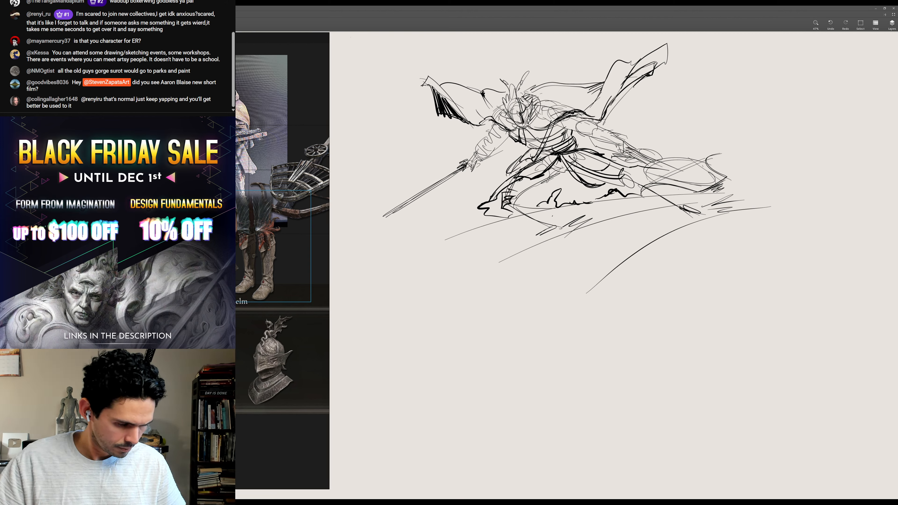
scroll(282, 261, "up", 5)
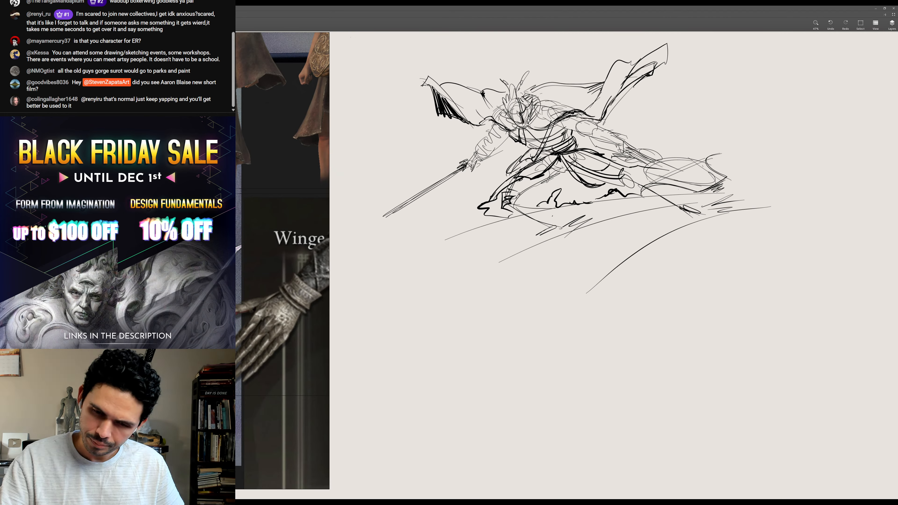
mouse_move(519, 194)
left_mouse_down()
mouse_move(527, 184)
mouse_move(519, 180)
mouse_move(508, 194)
mouse_move(511, 211)
mouse_move(526, 191)
left_mouse_up()
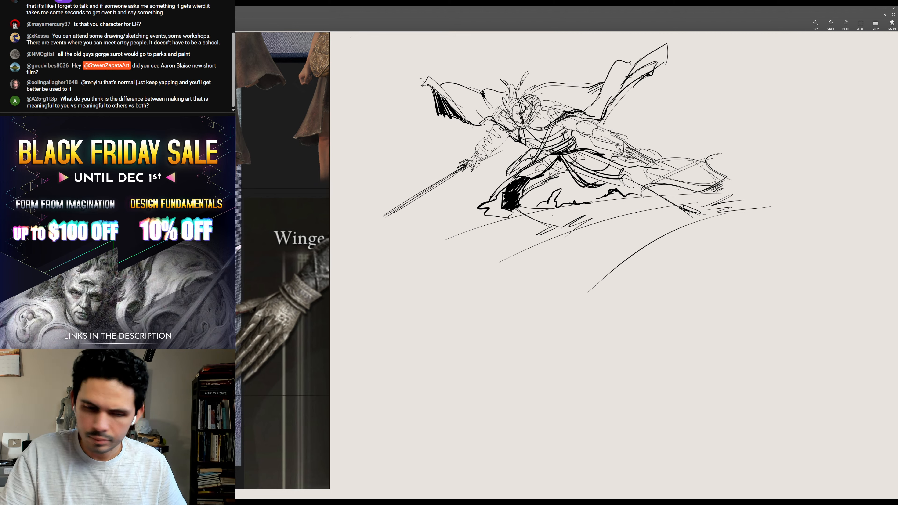
- Outline the front shin and foot and the outstretched rear leg and foot, filling the rear knee area in solid black
left_click_drag(630, 176, 642, 170)
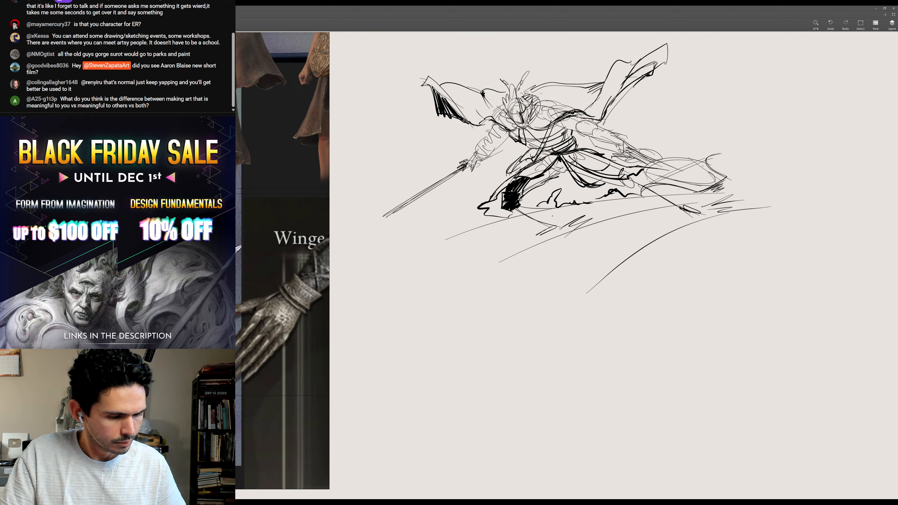
mouse_move(519, 198)
left_mouse_down()
mouse_move(532, 202)
mouse_move(565, 221)
mouse_move(531, 217)
mouse_move(544, 226)
mouse_move(549, 213)
mouse_move(571, 227)
mouse_move(549, 226)
mouse_move(546, 242)
mouse_move(569, 226)
left_mouse_up()
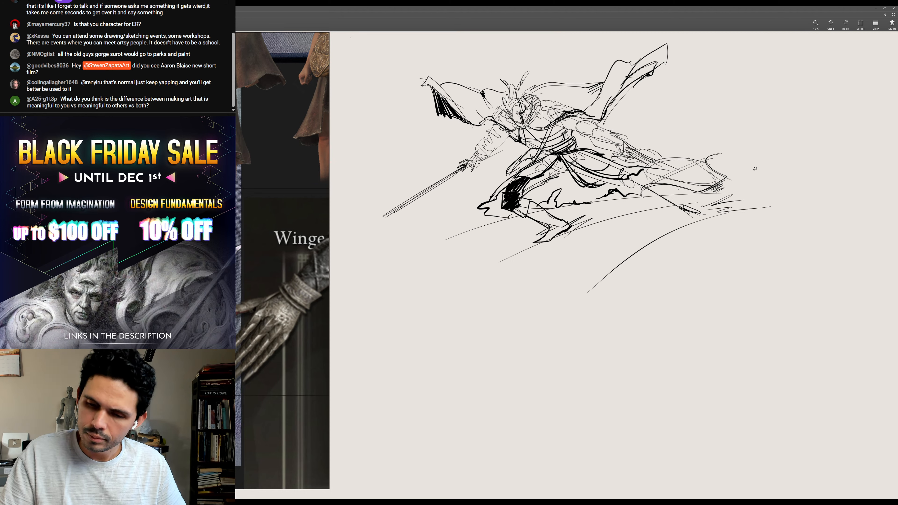
mouse_move(587, 178)
left_mouse_down()
mouse_move(634, 178)
mouse_move(630, 186)
mouse_move(634, 174)
mouse_move(645, 186)
mouse_move(631, 187)
mouse_move(638, 189)
mouse_move(614, 181)
mouse_move(644, 176)
mouse_move(650, 191)
mouse_move(638, 196)
mouse_move(662, 188)
mouse_move(626, 190)
mouse_move(645, 203)
left_mouse_up()
mouse_move(646, 192)
left_mouse_down()
mouse_move(667, 190)
mouse_move(663, 208)
mouse_move(685, 208)
mouse_move(692, 221)
mouse_move(699, 213)
left_mouse_up()
mouse_move(705, 238)
left_mouse_down()
mouse_move(638, 288)
mouse_move(638, 271)
mouse_move(612, 280)
mouse_move(654, 280)
left_mouse_up()
left_click_drag(717, 189, 768, 204)
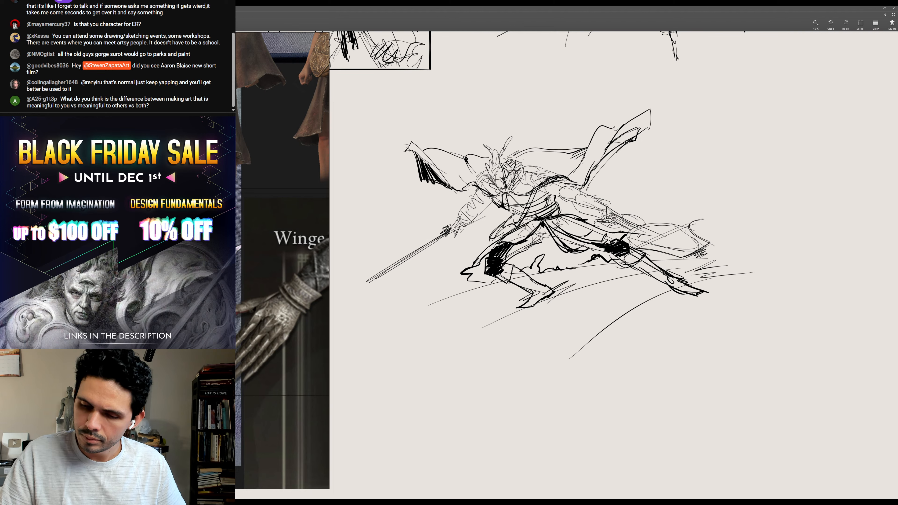
- Define the shield behind the lunging knight's rear leg with a bold outline and curved hatching across its face
key("e")
mouse_move(766, 222)
left_mouse_down()
mouse_move(739, 231)
mouse_move(739, 221)
left_mouse_up()
mouse_move(627, 253)
left_mouse_down()
mouse_move(644, 248)
mouse_move(630, 251)
left_mouse_up()
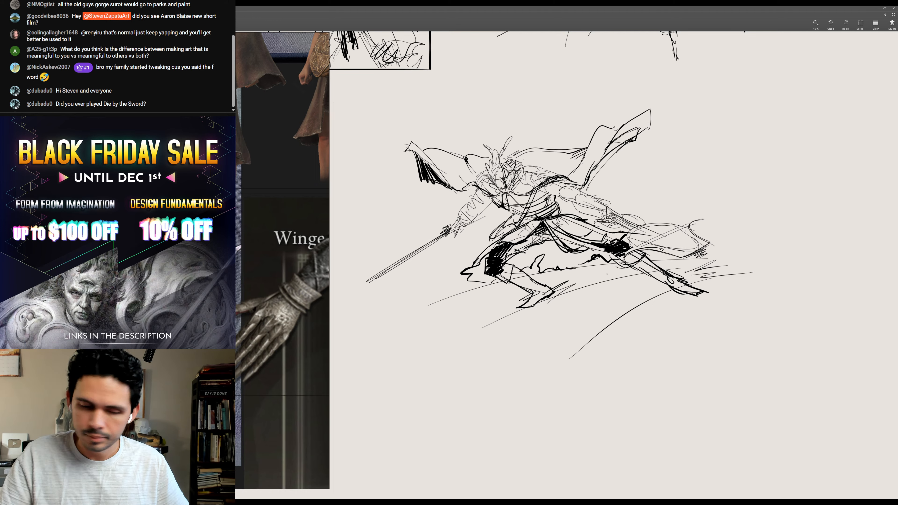
mouse_move(624, 260)
left_mouse_down()
mouse_move(646, 247)
mouse_move(691, 254)
mouse_move(712, 242)
mouse_move(695, 224)
mouse_move(701, 219)
mouse_move(681, 251)
mouse_move(694, 230)
mouse_move(678, 222)
mouse_move(653, 221)
mouse_move(631, 245)
left_mouse_up()
mouse_move(631, 245)
left_mouse_down()
mouse_move(679, 222)
mouse_move(626, 234)
mouse_move(689, 224)
mouse_move(700, 247)
left_mouse_up()
key("ctrl+z")
left_click_drag(632, 226, 688, 247)
left_click_drag(628, 233, 698, 246)
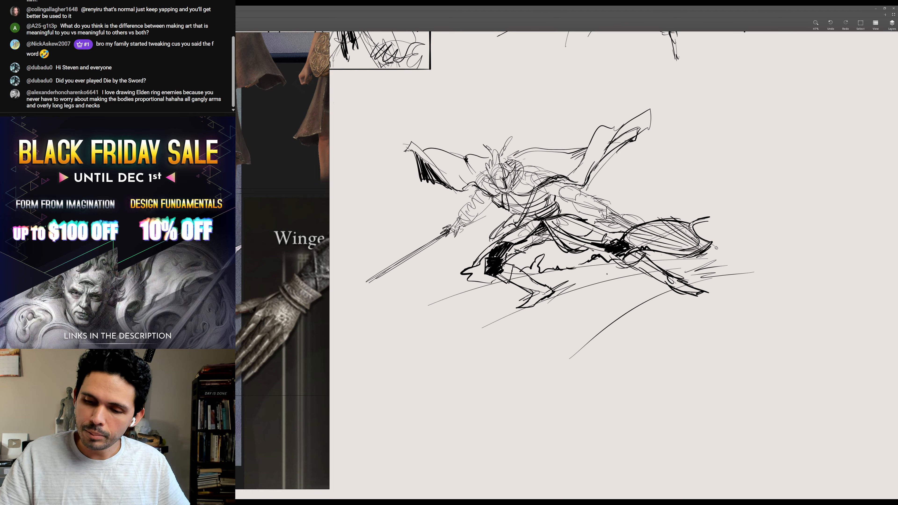
left_click_drag(638, 251, 666, 259)
- Fill the folds beneath the cape's raised corner with black and ink the pointed crest on the lunging knight's helmet
left_click_drag(658, 131, 632, 161)
mouse_move(657, 140)
left_mouse_down()
mouse_move(680, 119)
mouse_move(630, 175)
mouse_move(636, 166)
mouse_move(619, 170)
mouse_move(612, 196)
left_mouse_up()
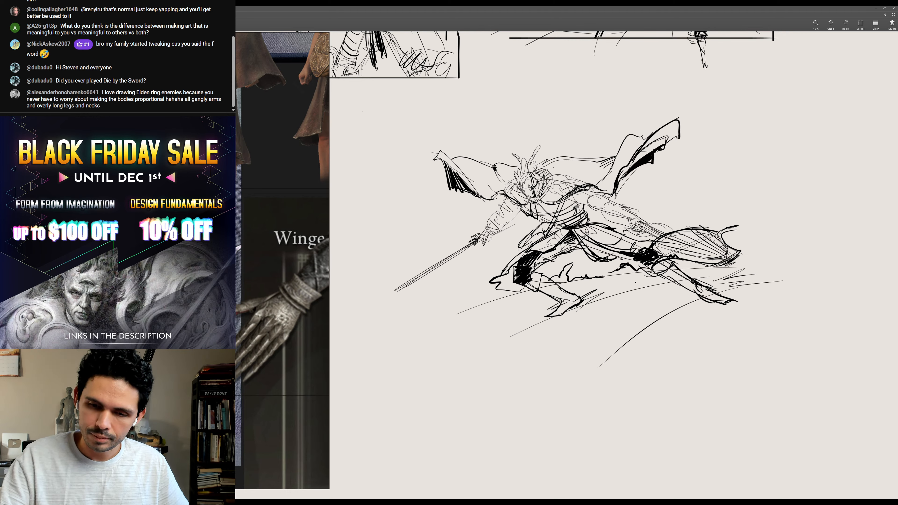
mouse_move(521, 160)
left_mouse_down()
mouse_move(507, 146)
mouse_move(526, 167)
mouse_move(538, 140)
mouse_move(527, 155)
mouse_move(534, 170)
left_mouse_up()
scroll(566, 230, "down", 3)
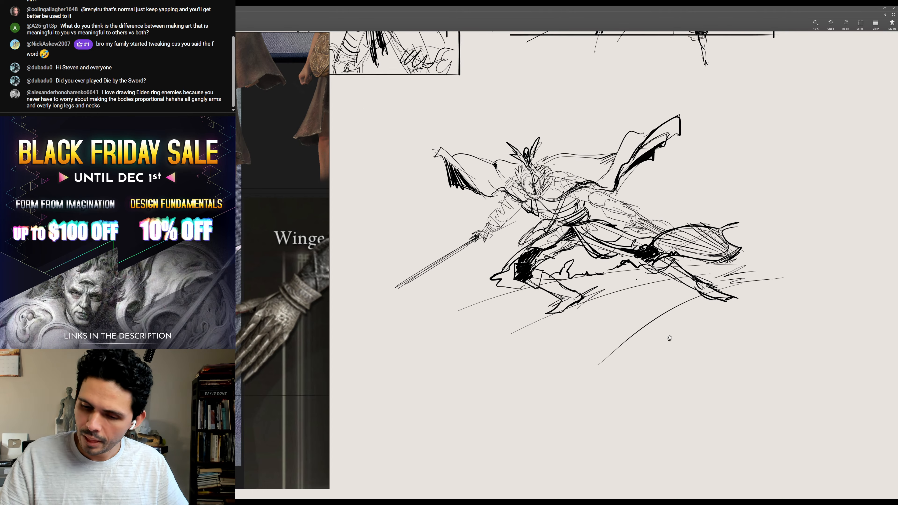
- Sketch grass tufts, a small rock and ground hatching around the lunging knight's feet
mouse_move(603, 276)
left_mouse_down()
mouse_move(545, 306)
mouse_move(488, 267)
left_mouse_up()
mouse_move(468, 270)
left_mouse_down()
mouse_move(501, 278)
mouse_move(513, 263)
mouse_move(471, 282)
mouse_move(491, 280)
mouse_move(500, 300)
left_mouse_up()
left_click_drag(638, 262, 658, 255)
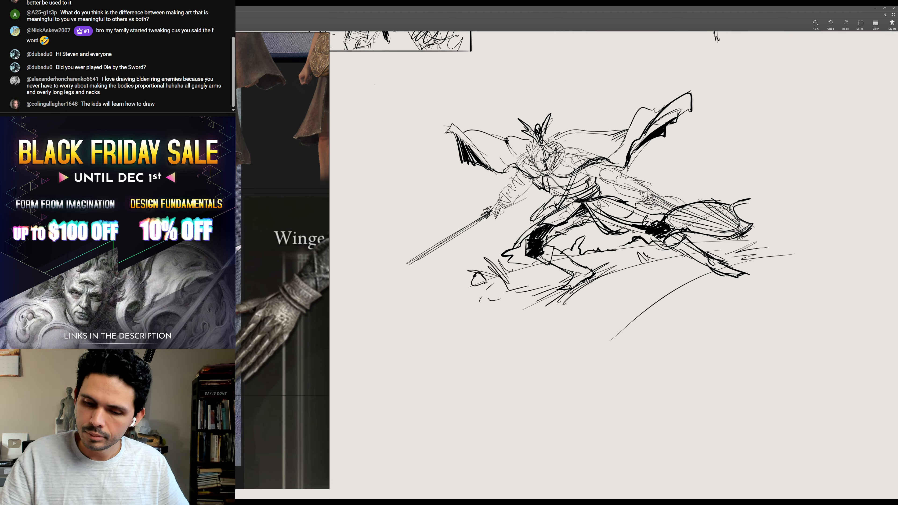
mouse_move(759, 261)
left_mouse_down()
mouse_move(766, 254)
mouse_move(756, 269)
mouse_move(685, 278)
mouse_move(737, 272)
left_mouse_up()
left_click_drag(701, 274, 682, 284)
left_click_drag(695, 281, 680, 289)
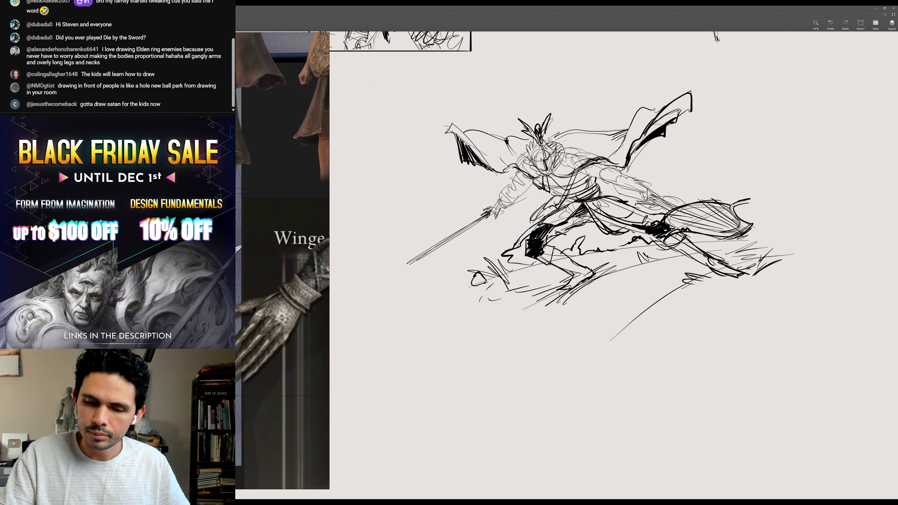
- Draw a straight-edged rectangular frame around the lunging knight composition
left_click_drag(476, 164, 528, 191)
mouse_move(535, 185)
left_mouse_down()
mouse_move(525, 192)
mouse_move(483, 176)
left_mouse_up()
left_click_drag(740, 194, 779, 209)
mouse_move(752, 114)
left_mouse_down()
mouse_move(330, 114)
mouse_move(462, 114)
mouse_move(486, 162)
mouse_move(502, 296)
left_mouse_up()
key("ctrl+z")
left_click_drag(489, 111, 489, 295)
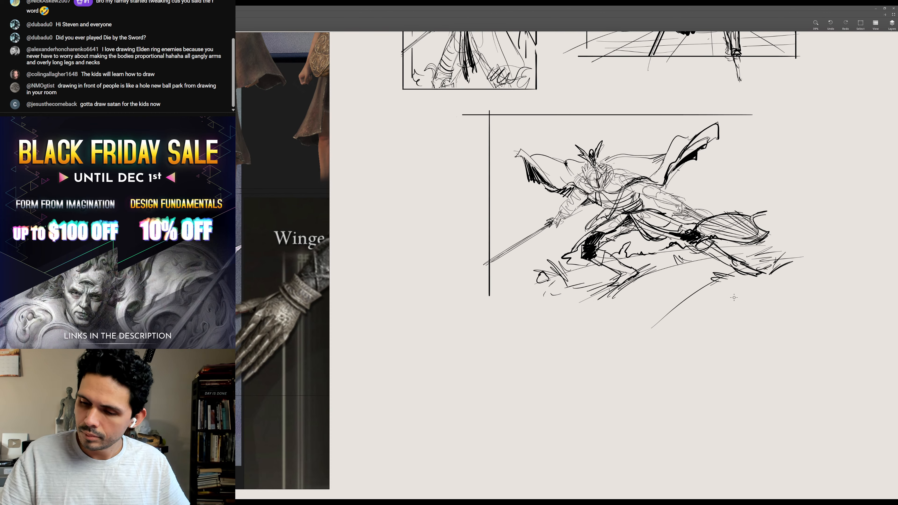
left_click_drag(786, 306, 488, 305)
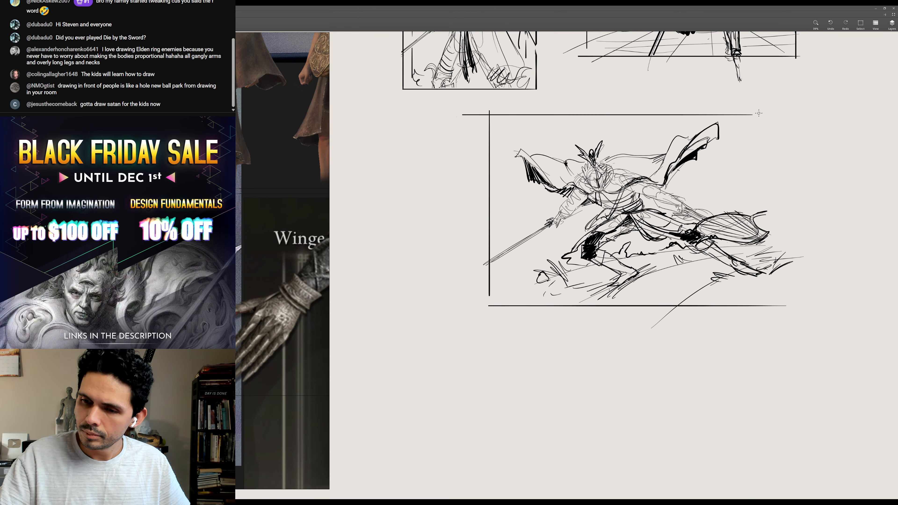
mouse_move(752, 114)
left_mouse_down()
mouse_move(782, 114)
mouse_move(788, 306)
mouse_move(805, 131)
left_mouse_up()
key("ctrl+z")
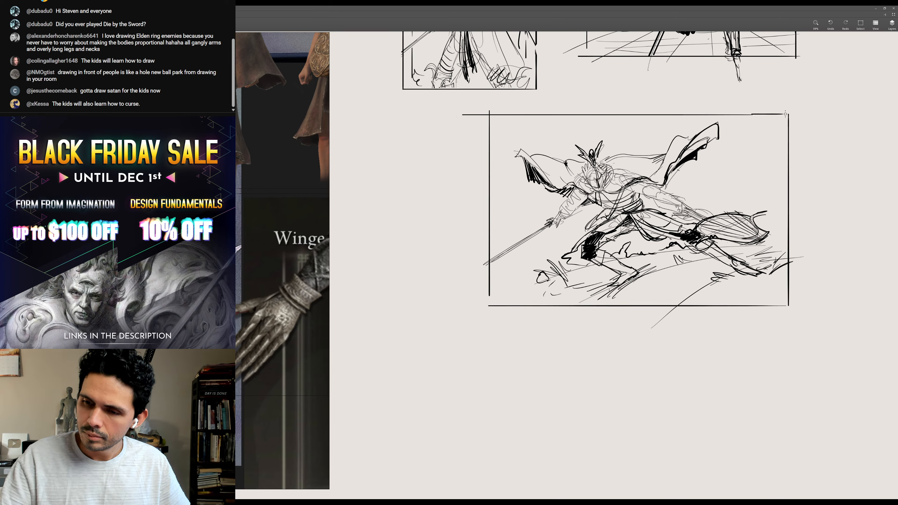
mouse_move(798, 192)
left_mouse_down()
mouse_move(740, 344)
mouse_move(749, 381)
mouse_move(748, 361)
left_mouse_up()
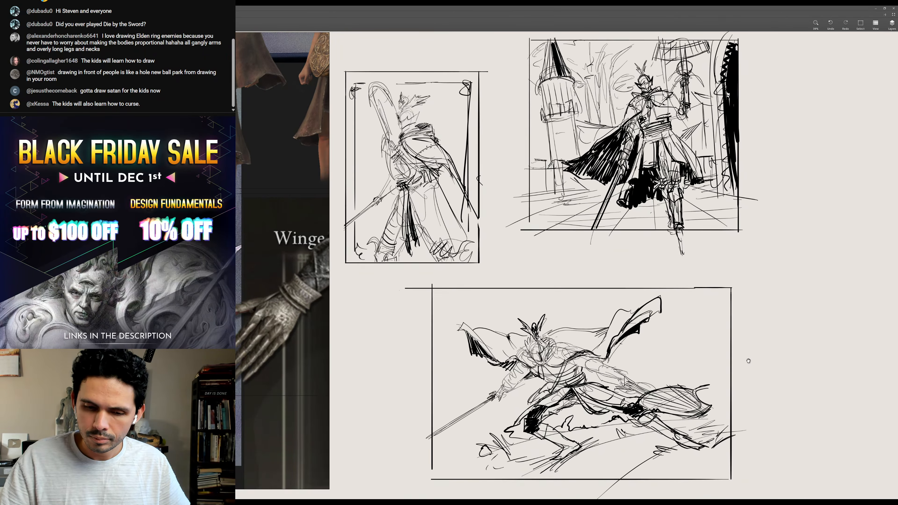
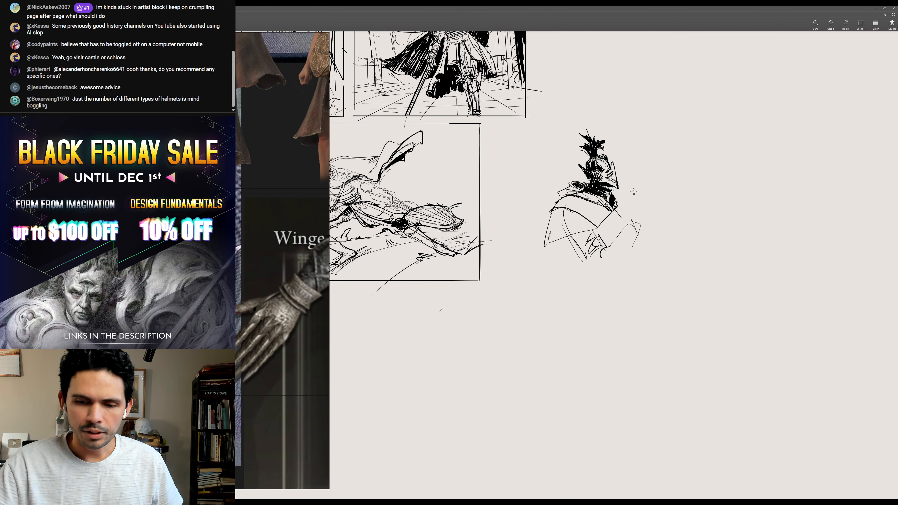
- Draw a long, straight vertical sword line through the profile knight's raised hands, with a short section extending below them
mouse_move(626, 230)
left_mouse_down()
mouse_move(645, 209)
mouse_move(642, 193)
mouse_move(646, 200)
mouse_move(625, 200)
mouse_move(637, 115)
left_mouse_up()
key("ctrl+z")
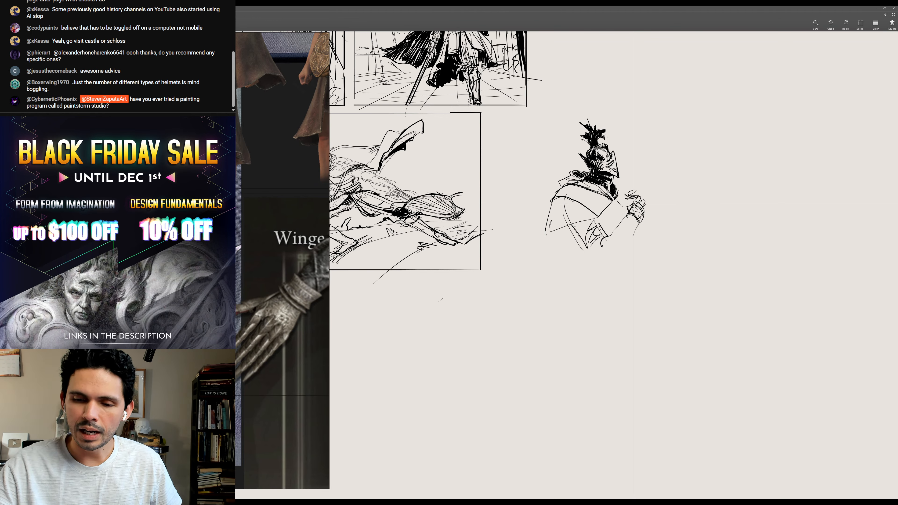
left_click_drag(633, 204, 632, 65)
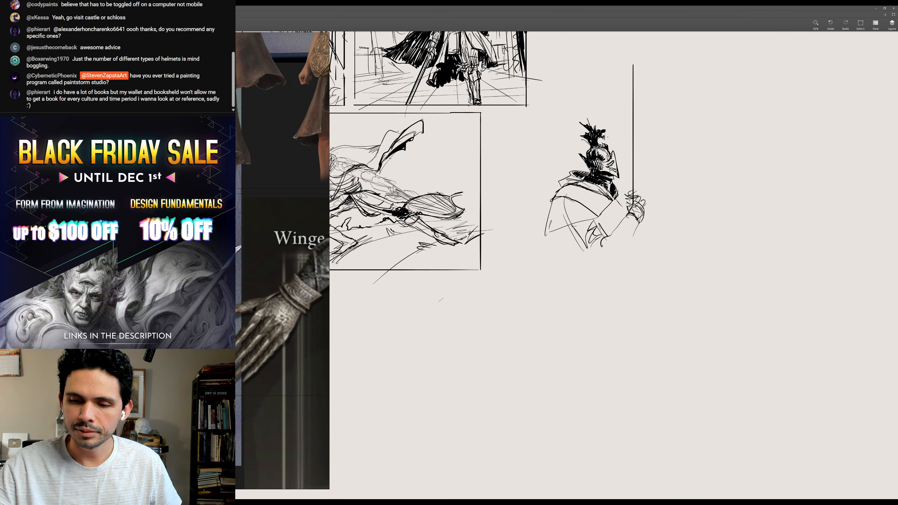
mouse_move(640, 196)
left_mouse_down()
mouse_move(630, 205)
mouse_move(647, 222)
mouse_move(634, 252)
mouse_move(634, 201)
mouse_move(641, 205)
left_mouse_up()
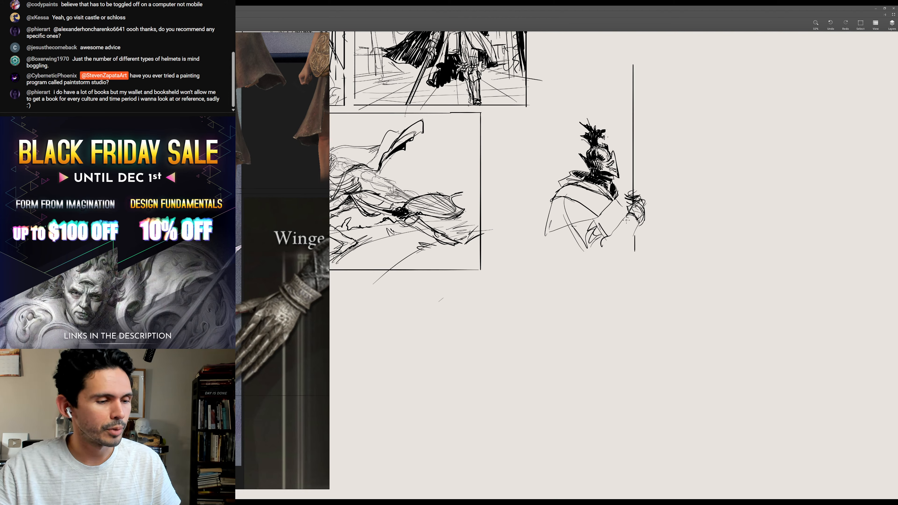
- Draw the profile knight's bent forearm with a rounded gauntlet cuff and dark hatching around the elbow
mouse_move(625, 224)
left_mouse_down()
mouse_move(608, 238)
mouse_move(639, 233)
mouse_move(617, 225)
mouse_move(627, 247)
mouse_move(623, 220)
mouse_move(635, 228)
mouse_move(634, 214)
mouse_move(625, 250)
mouse_move(635, 224)
left_mouse_up()
left_click_drag(629, 218, 606, 244)
mouse_move(617, 253)
left_mouse_down()
mouse_move(620, 262)
mouse_move(618, 250)
mouse_move(603, 255)
mouse_move(625, 240)
mouse_move(607, 245)
mouse_move(620, 267)
mouse_move(630, 249)
mouse_move(616, 258)
left_mouse_up()
mouse_move(607, 230)
left_mouse_down()
mouse_move(613, 237)
mouse_move(603, 247)
mouse_move(600, 238)
mouse_move(596, 254)
mouse_move(609, 266)
mouse_move(598, 263)
left_mouse_up()
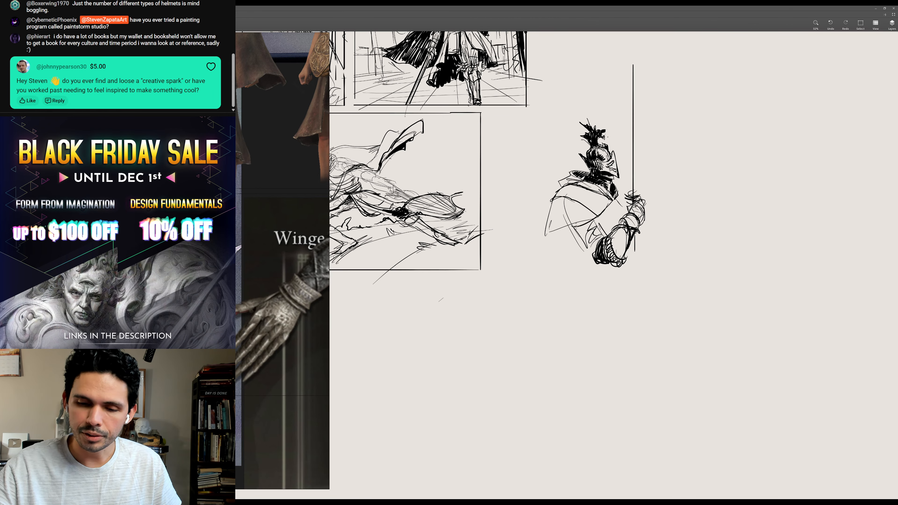
left_click_drag(603, 230, 613, 190)
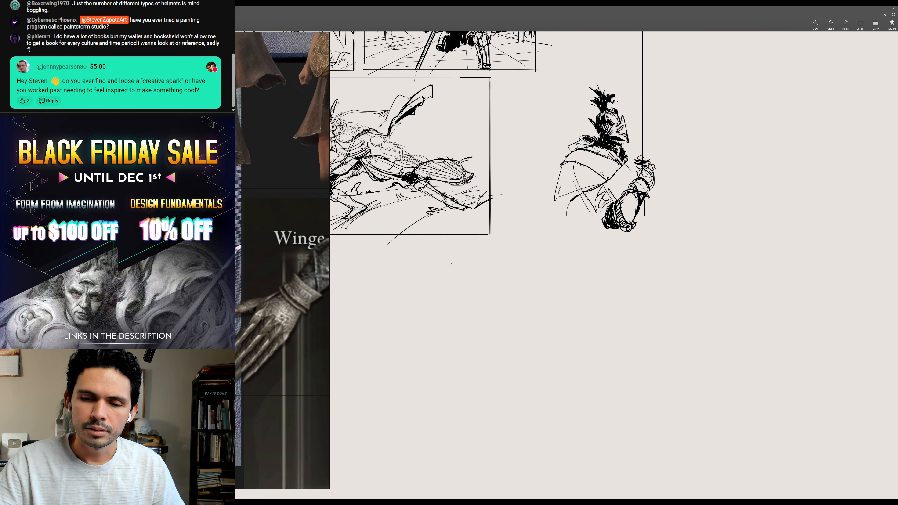
- Draw the profile knight's cape sweeping from the shoulder diagonally down and back to a small curled hem
mouse_move(623, 162)
left_mouse_down()
mouse_move(560, 217)
mouse_move(506, 285)
mouse_move(544, 243)
left_mouse_up()
left_click_drag(612, 145, 545, 241)
mouse_move(575, 172)
left_mouse_down()
mouse_move(459, 343)
mouse_move(485, 350)
left_mouse_up()
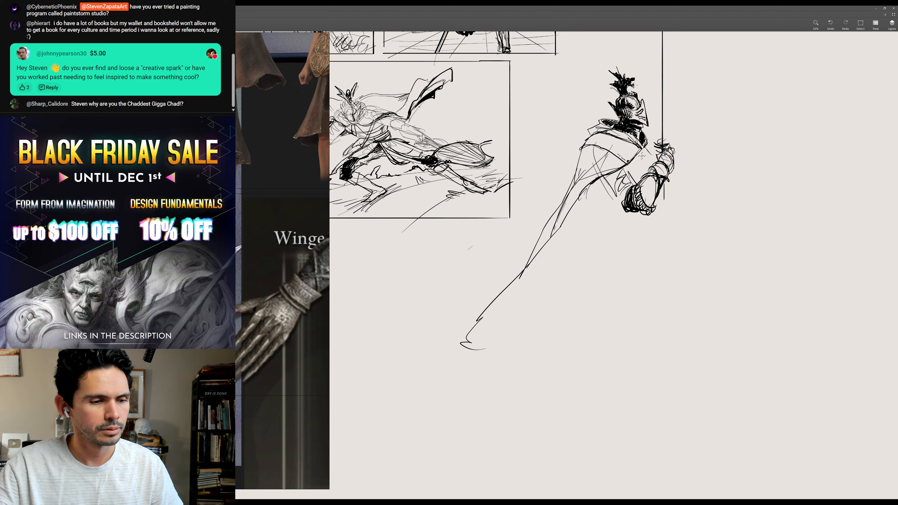
- Sketch the profile knight's side torso and a rounded armor panel hanging from the waist over the hip
mouse_move(632, 152)
left_mouse_down()
mouse_move(643, 175)
mouse_move(618, 156)
mouse_move(596, 182)
mouse_move(615, 203)
mouse_move(603, 202)
mouse_move(615, 198)
mouse_move(598, 207)
mouse_move(615, 222)
mouse_move(622, 207)
mouse_move(638, 221)
mouse_move(587, 226)
mouse_move(585, 258)
left_mouse_up()
left_click_drag(592, 214, 636, 223)
left_click_drag(593, 262, 625, 272)
left_click_drag(636, 226, 628, 260)
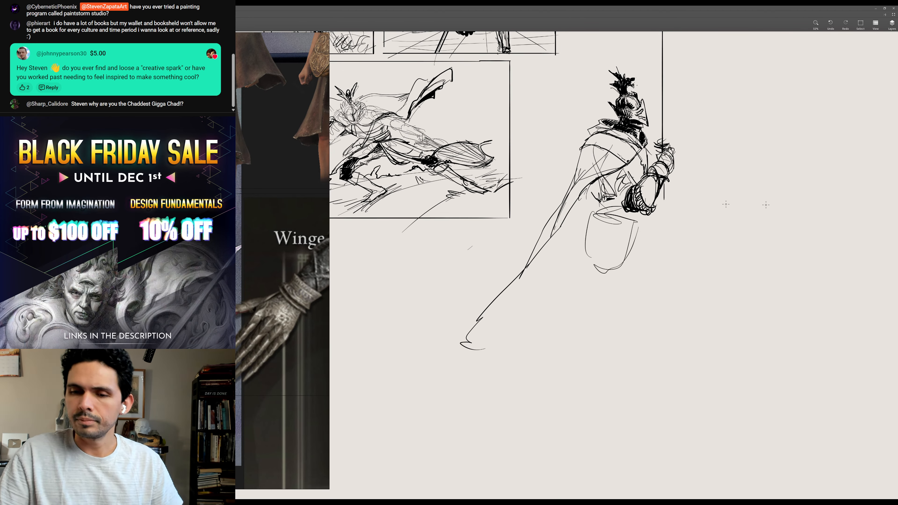
left_click_drag(735, 261, 732, 293)
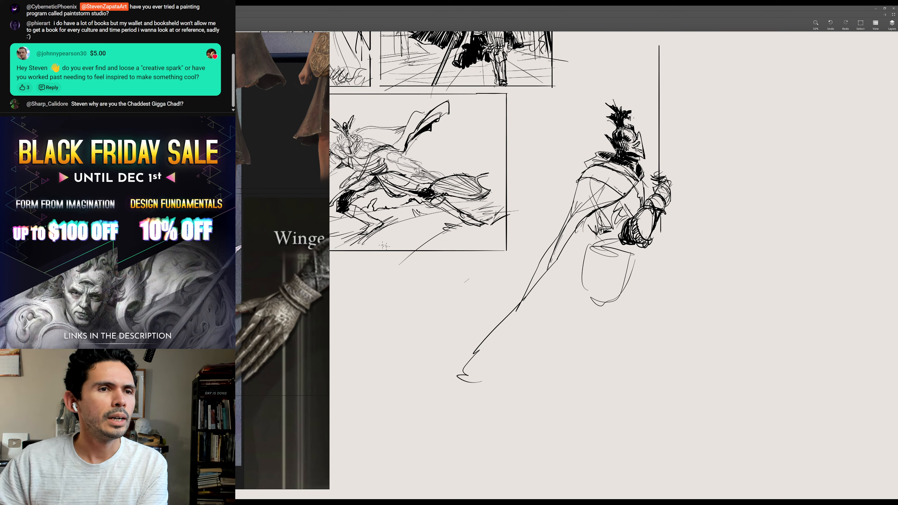
- Like the highlighted chat message asking about the creative spark
left_click(22, 88)
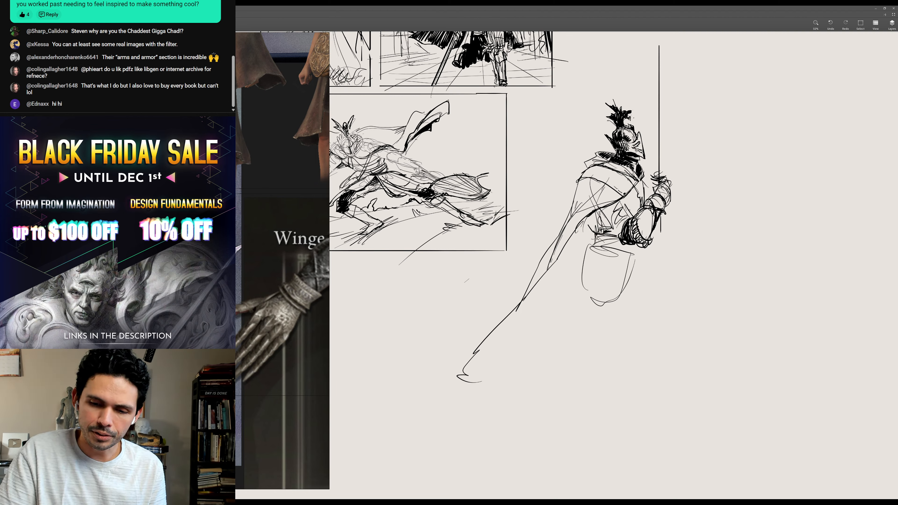
- Add waist bands and chest contours to the profile knight, and reinforce the cape's trailing edge
left_click_drag(592, 238, 640, 257)
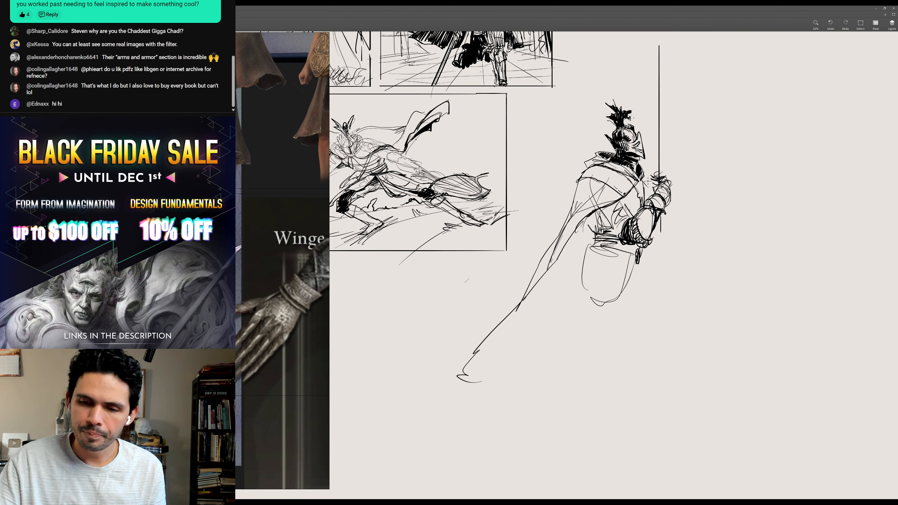
mouse_move(643, 180)
left_mouse_down()
mouse_move(646, 205)
mouse_move(653, 190)
left_mouse_up()
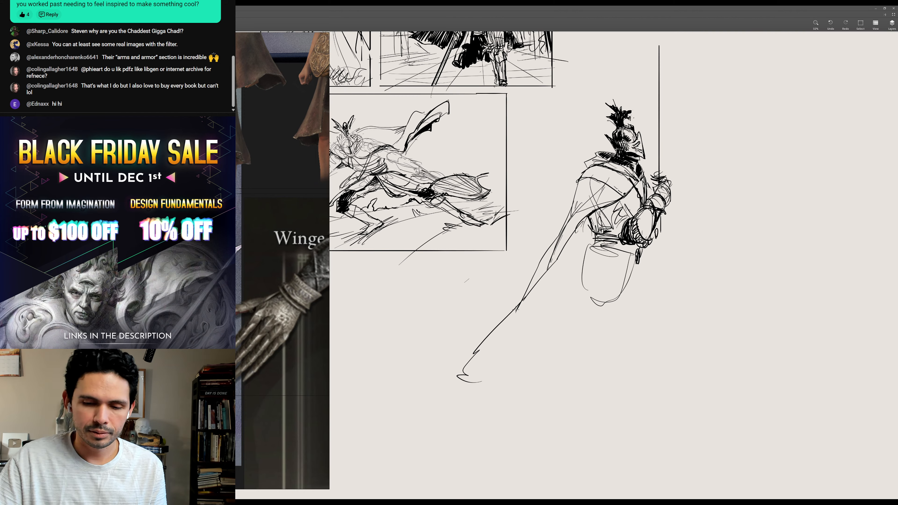
left_click_drag(552, 264, 463, 375)
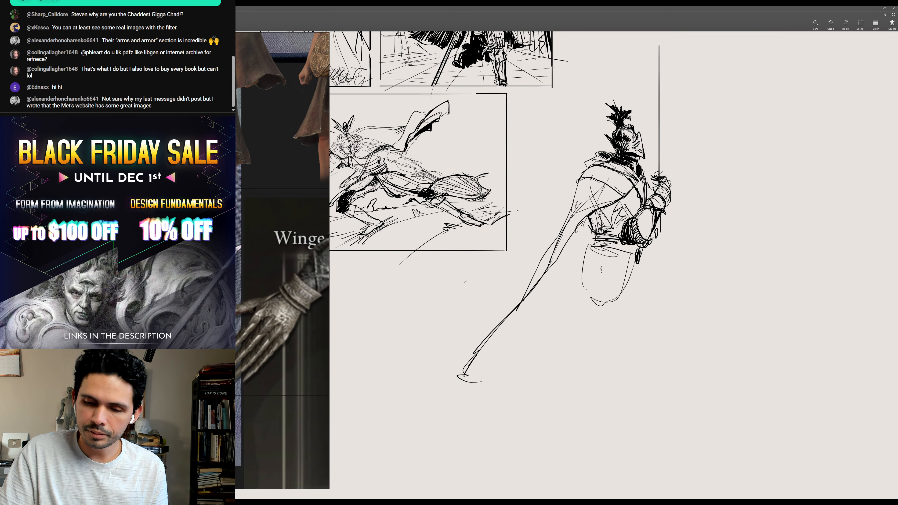
- Decorate the hip panel with curling scroll motifs, strengthen its outline and fill its front edge with black shadow
mouse_move(601, 269)
left_mouse_down()
mouse_move(619, 255)
mouse_move(612, 269)
mouse_move(590, 252)
mouse_move(619, 283)
mouse_move(613, 277)
mouse_move(591, 285)
mouse_move(603, 275)
mouse_move(600, 292)
mouse_move(588, 291)
mouse_move(605, 255)
mouse_move(599, 271)
mouse_move(592, 253)
mouse_move(614, 265)
mouse_move(618, 258)
mouse_move(618, 270)
mouse_move(599, 282)
left_mouse_up()
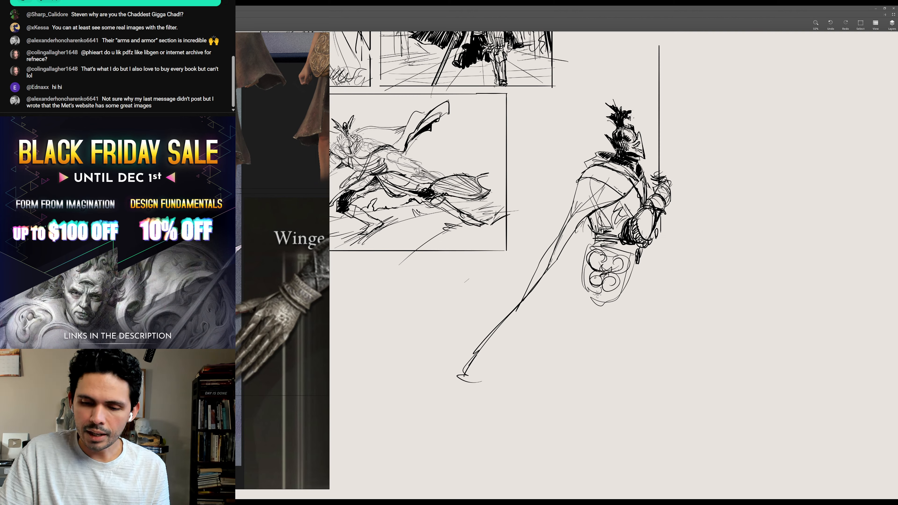
mouse_move(592, 244)
left_mouse_down()
mouse_move(582, 270)
mouse_move(595, 301)
mouse_move(618, 301)
mouse_move(634, 250)
mouse_move(607, 303)
left_mouse_up()
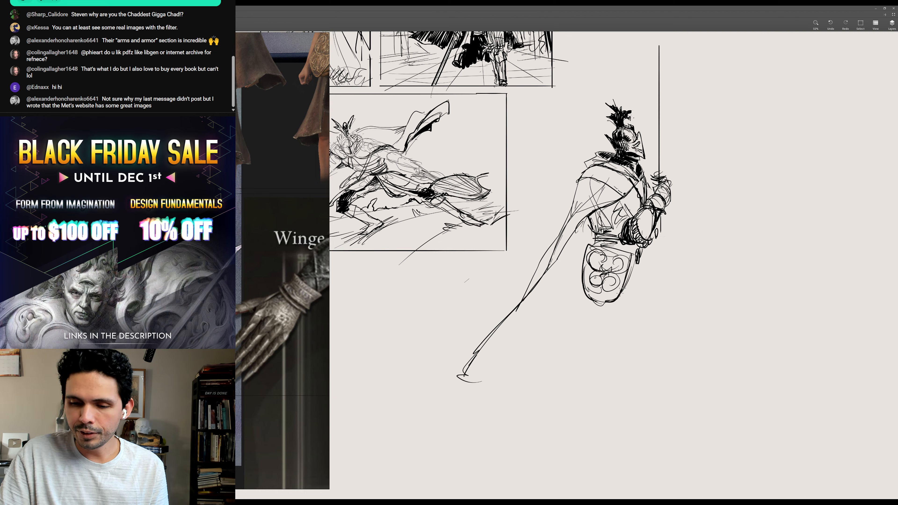
left_click_drag(632, 269, 620, 299)
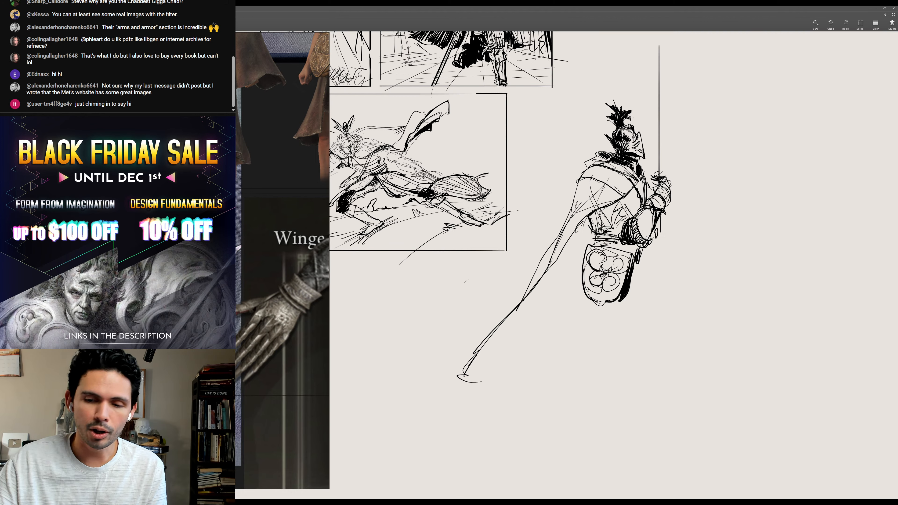
- Darken the belt and draw a long flared skirt below the hip panel, ending in a slanted hem
left_click_drag(617, 236, 594, 233)
mouse_move(622, 225)
left_mouse_down()
mouse_move(592, 230)
mouse_move(592, 244)
mouse_move(630, 249)
mouse_move(654, 226)
mouse_move(631, 350)
left_mouse_up()
left_click_drag(632, 345, 536, 371)
left_click_drag(581, 275, 563, 346)
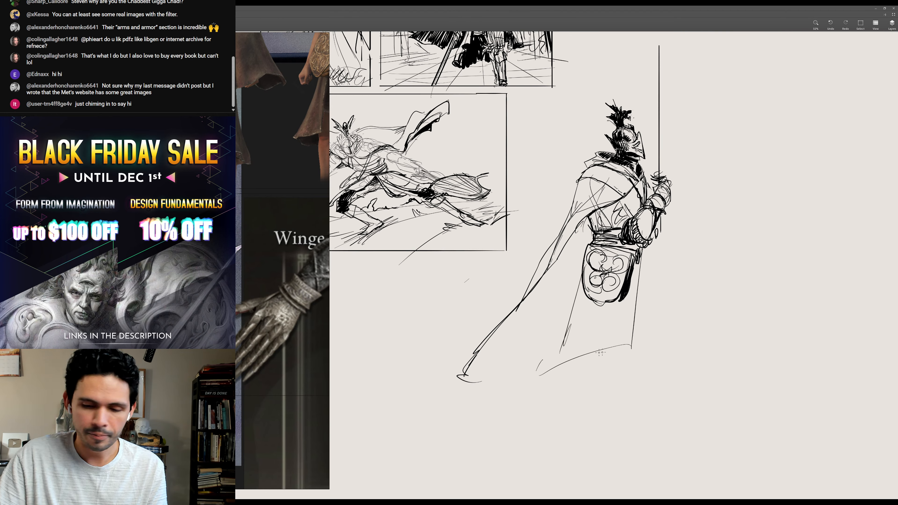
mouse_move(631, 344)
left_mouse_down()
mouse_move(530, 371)
mouse_move(633, 342)
left_mouse_up()
mouse_move(582, 263)
left_mouse_down()
mouse_move(537, 373)
mouse_move(553, 348)
left_mouse_up()
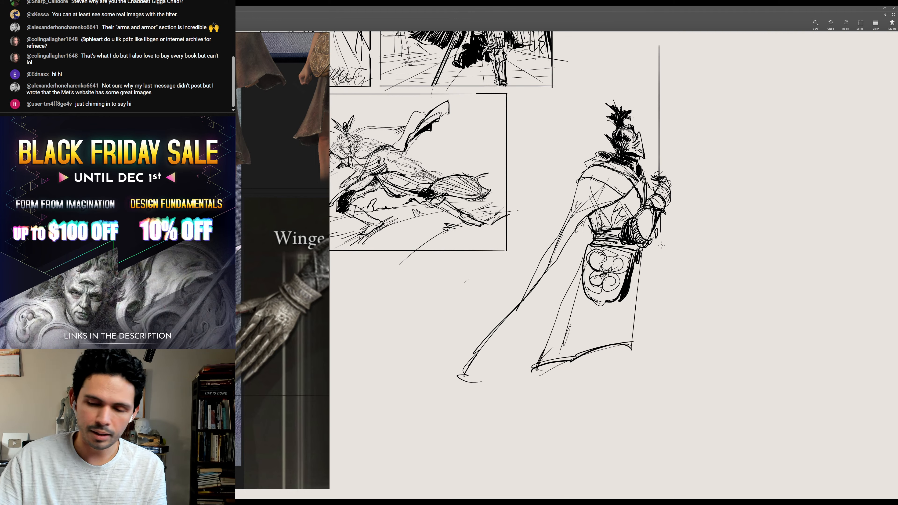
- Draw a narrow, dark-edged cloth flap hanging at the knight's front and extend the skirt's rear edge to a point
left_click_drag(649, 241, 660, 317)
mouse_move(640, 262)
left_mouse_down()
mouse_move(665, 324)
mouse_move(646, 309)
mouse_move(642, 286)
mouse_move(646, 317)
mouse_move(642, 309)
mouse_move(662, 329)
mouse_move(641, 347)
mouse_move(568, 358)
mouse_move(525, 381)
left_mouse_up()
left_click_drag(522, 383, 565, 291)
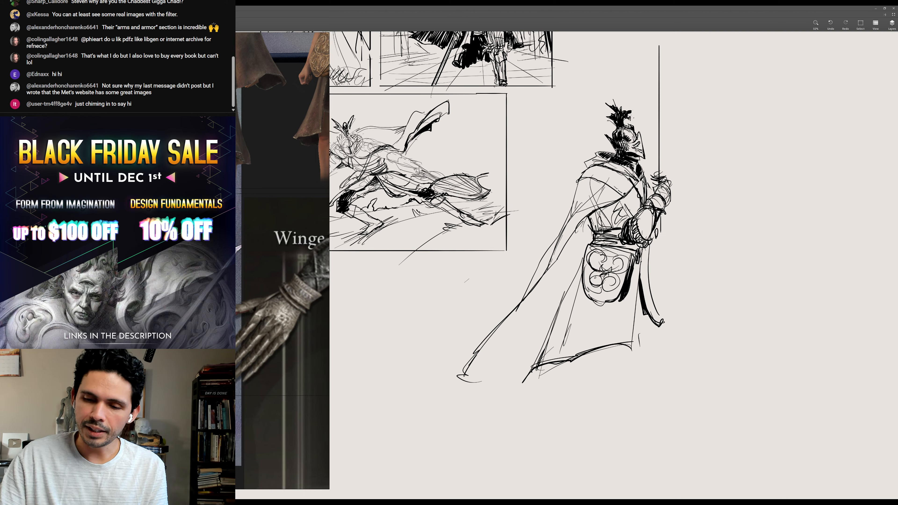
mouse_move(640, 244)
left_mouse_down()
mouse_move(662, 325)
mouse_move(652, 273)
mouse_move(660, 309)
left_mouse_up()
left_click_drag(643, 263, 662, 324)
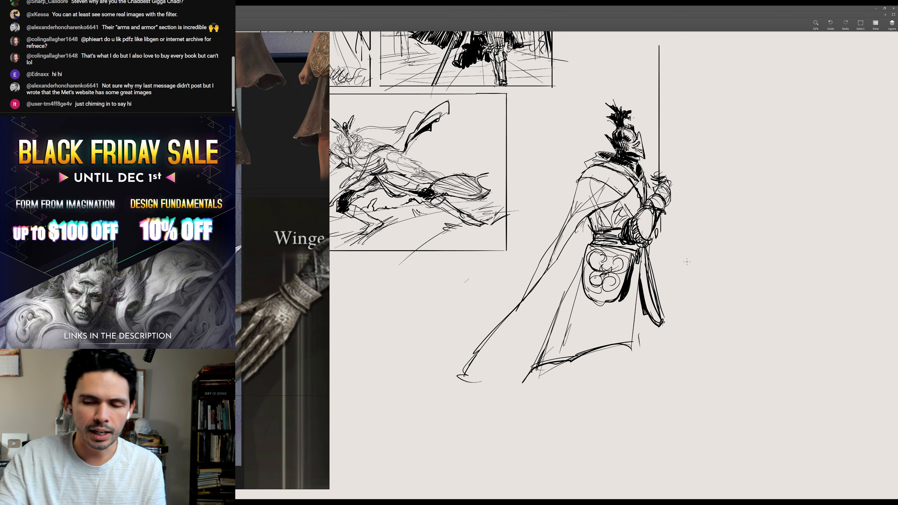
- Extend the front cloth line downward and rough in both legs below the skirt, with a curved front foot
mouse_move(664, 324)
left_mouse_down()
mouse_move(663, 354)
mouse_move(577, 392)
left_mouse_up()
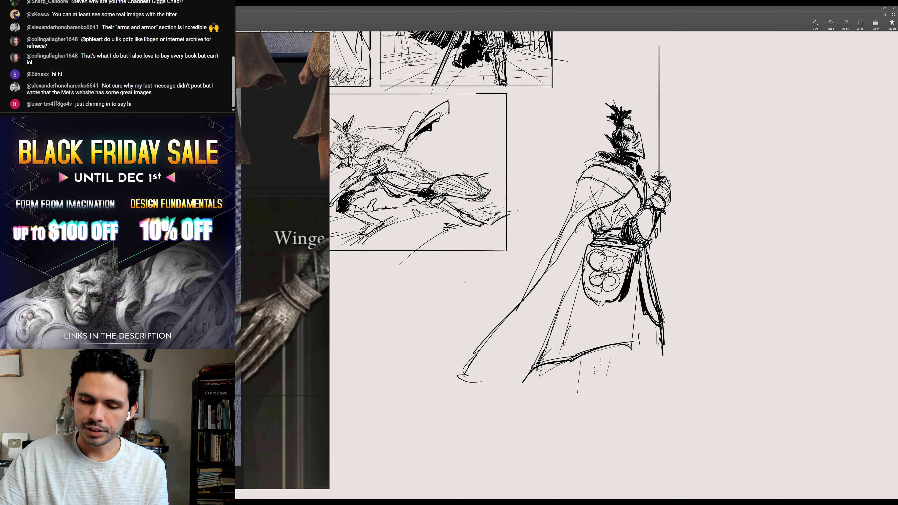
left_click_drag(621, 347, 602, 391)
left_click_drag(606, 361, 597, 449)
left_click_drag(583, 376, 589, 458)
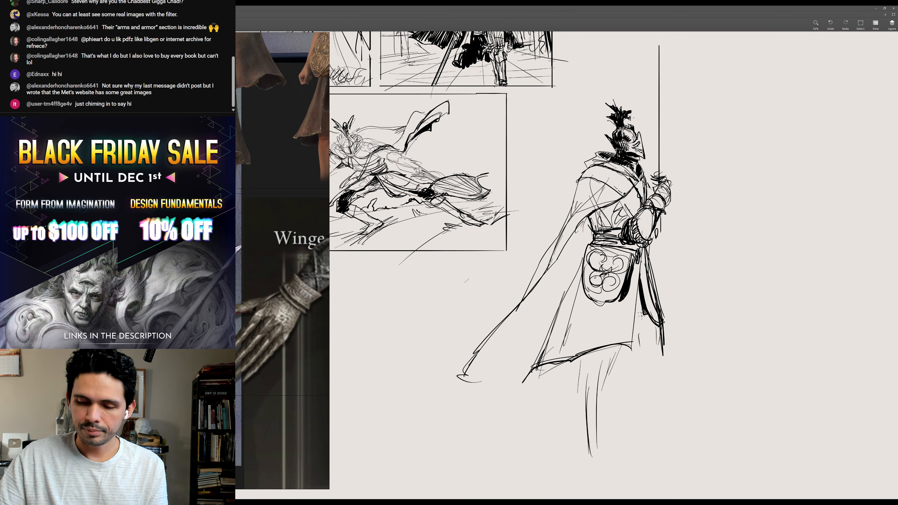
mouse_move(639, 303)
left_mouse_down()
mouse_move(626, 363)
mouse_move(630, 439)
left_mouse_up()
mouse_move(618, 388)
left_mouse_down()
mouse_move(626, 428)
mouse_move(598, 459)
mouse_move(593, 454)
mouse_move(616, 474)
mouse_move(588, 459)
mouse_move(605, 481)
mouse_move(612, 463)
mouse_move(629, 485)
left_mouse_up()
mouse_move(581, 457)
left_mouse_down()
mouse_move(625, 482)
mouse_move(644, 460)
left_mouse_up()
- Draw the near leg's layered knee guard, shin armor and boot, adding short bands across the upper shin
mouse_move(618, 350)
left_mouse_down()
mouse_move(597, 389)
mouse_move(597, 358)
mouse_move(608, 351)
mouse_move(578, 383)
mouse_move(603, 351)
mouse_move(598, 410)
mouse_move(580, 377)
mouse_move(608, 407)
mouse_move(586, 459)
left_mouse_up()
left_click_drag(575, 412, 585, 463)
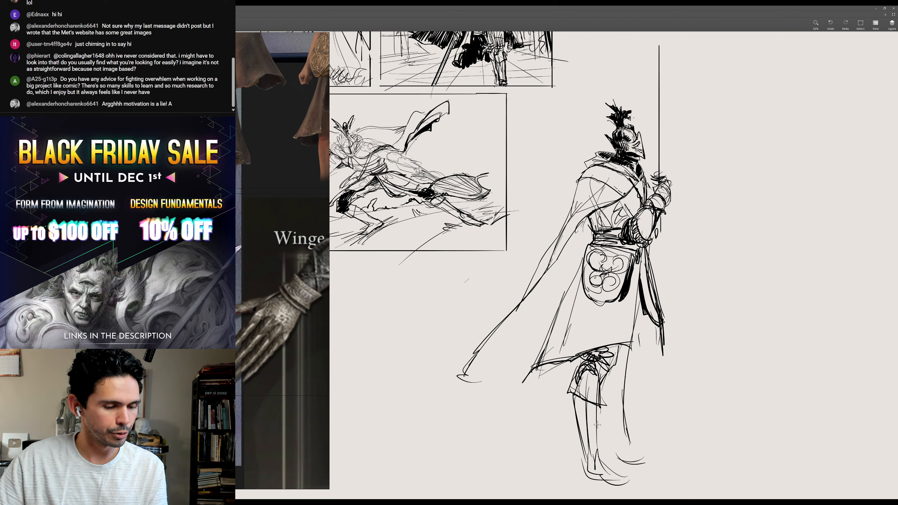
left_click_drag(603, 408, 610, 464)
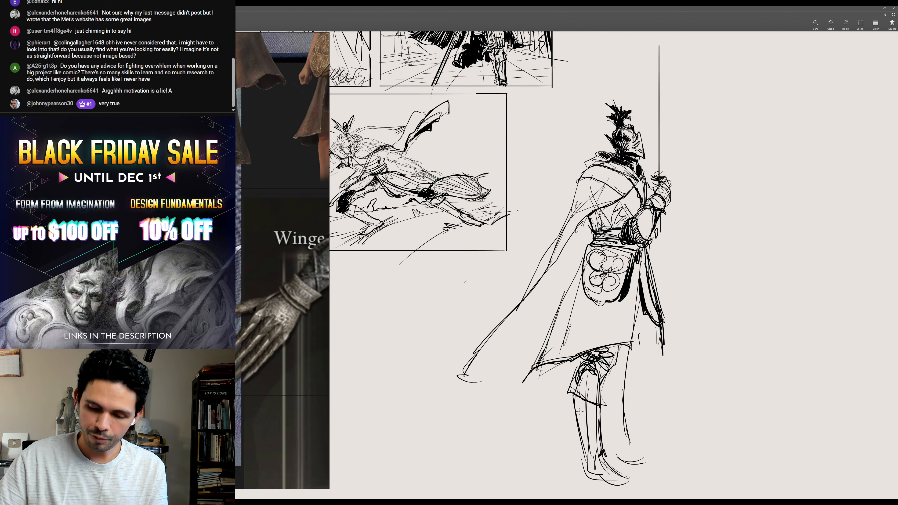
mouse_move(574, 410)
left_mouse_down()
mouse_move(593, 450)
mouse_move(583, 461)
mouse_move(601, 477)
mouse_move(635, 481)
left_mouse_up()
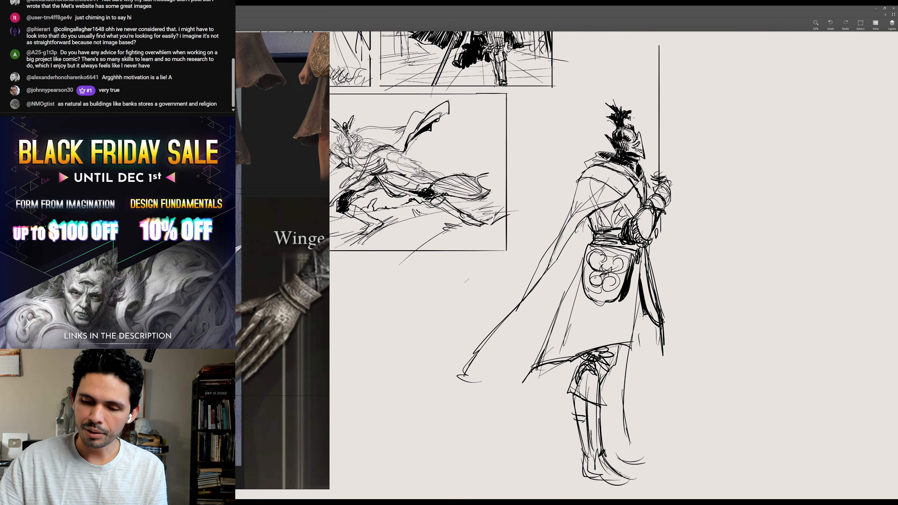
- Rough in the far leg's shin and long curved foot, adding knee armor and short bands just below the front skirt edge
mouse_move(642, 315)
left_mouse_down()
mouse_move(634, 364)
mouse_move(643, 442)
mouse_move(630, 446)
mouse_move(674, 442)
left_mouse_up()
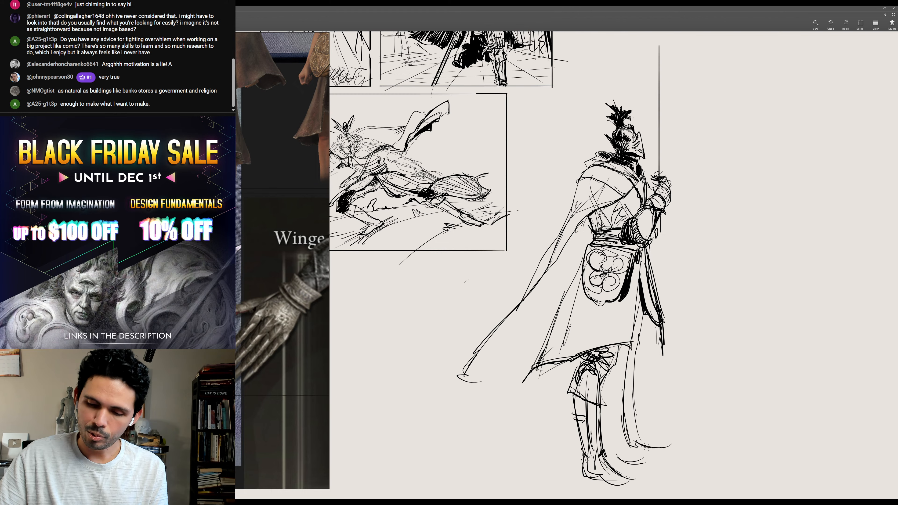
mouse_move(629, 368)
left_mouse_down()
mouse_move(619, 379)
mouse_move(621, 438)
mouse_move(617, 405)
left_mouse_up()
mouse_move(627, 364)
left_mouse_down()
mouse_move(616, 373)
mouse_move(645, 363)
mouse_move(644, 386)
left_mouse_up()
mouse_move(641, 365)
left_mouse_down()
mouse_move(647, 392)
mouse_move(636, 427)
left_mouse_up()
left_click_drag(641, 395, 639, 433)
mouse_move(650, 414)
left_mouse_down()
mouse_move(669, 442)
mouse_move(642, 446)
mouse_move(664, 452)
left_mouse_up()
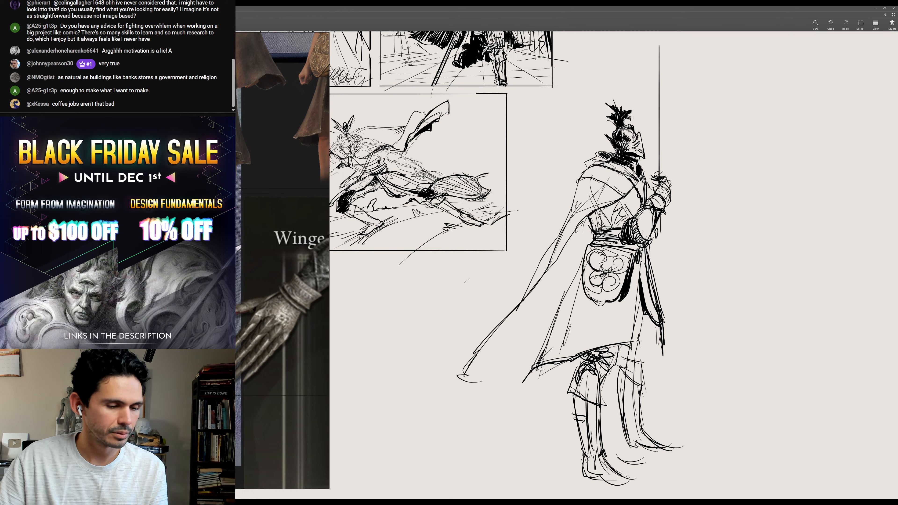
left_click_drag(646, 331, 631, 372)
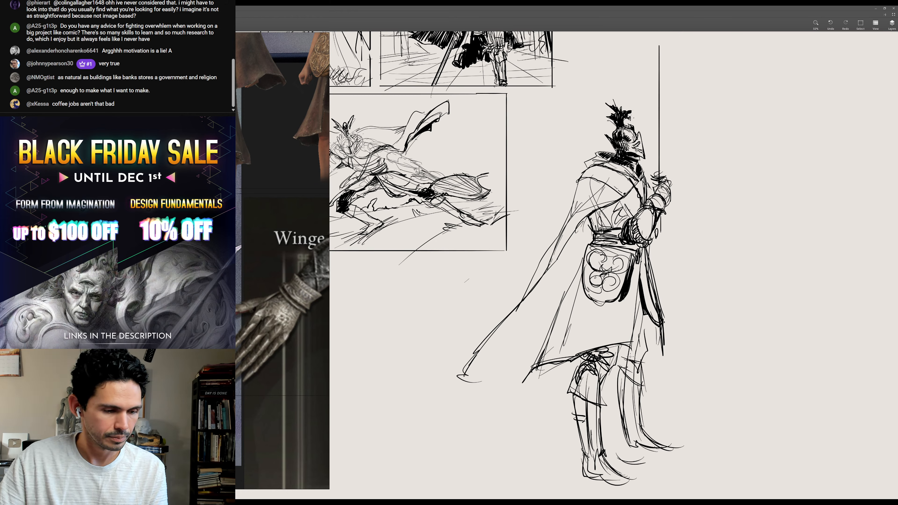
left_click_drag(632, 337, 633, 361)
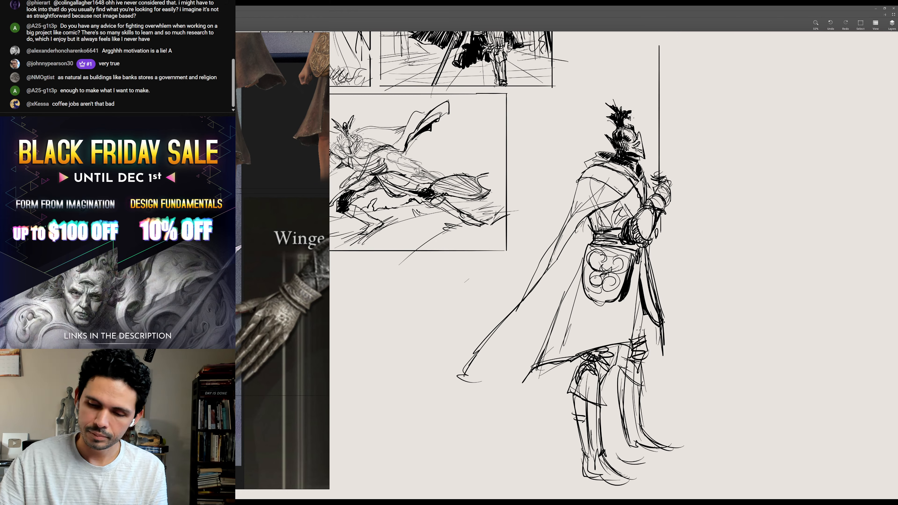
- Draw a pleated underskirt beneath the slanted hem and outline the cape's inner edge down to its pointed lower corner
mouse_move(647, 321)
left_mouse_down()
mouse_move(626, 357)
mouse_move(527, 383)
left_mouse_up()
mouse_move(526, 383)
left_mouse_down()
mouse_move(549, 400)
mouse_move(528, 386)
left_mouse_up()
mouse_move(547, 369)
left_mouse_down()
mouse_move(534, 387)
mouse_move(543, 392)
left_mouse_up()
left_click_drag(552, 363, 562, 403)
left_click_drag(575, 359, 573, 406)
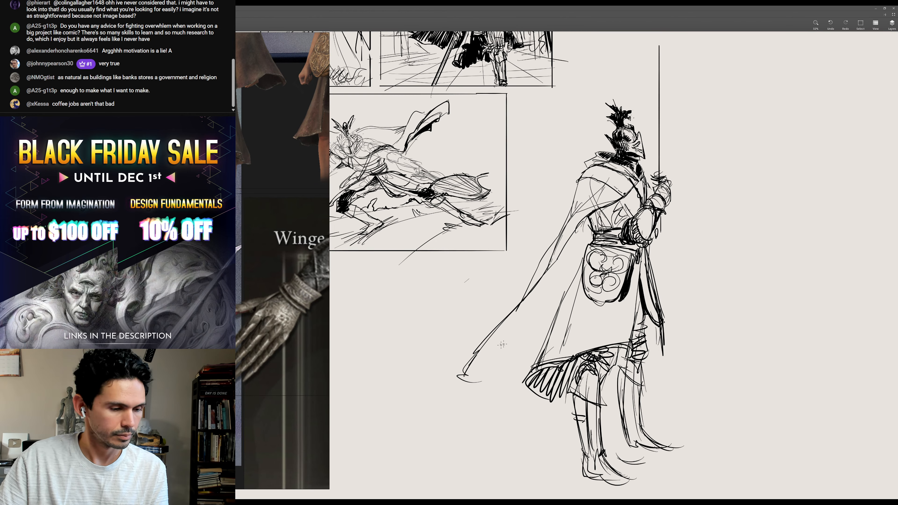
mouse_move(546, 272)
left_mouse_down()
mouse_move(484, 355)
mouse_move(484, 372)
mouse_move(552, 314)
left_mouse_up()
left_click_drag(515, 360, 555, 321)
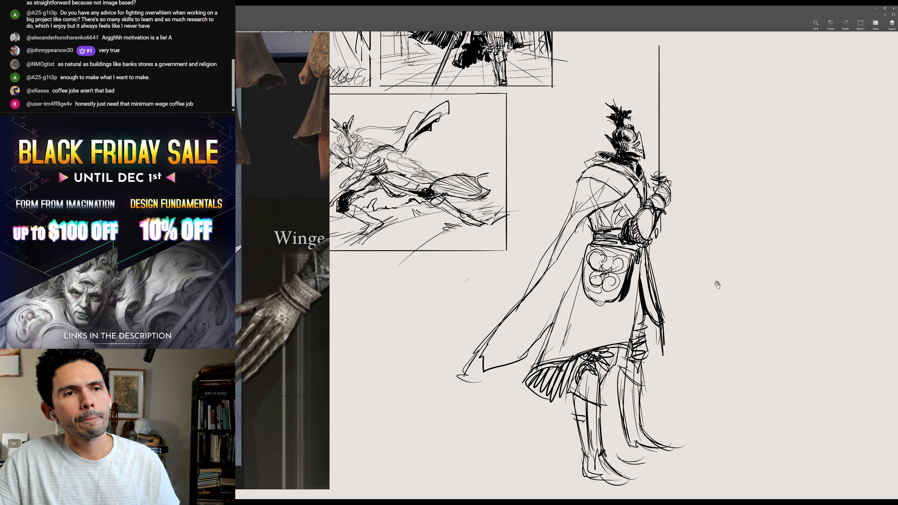
- Extend the upright sword into a long, narrow blade with a pointed tip, two edges and a central line
left_click_drag(721, 291, 692, 299)
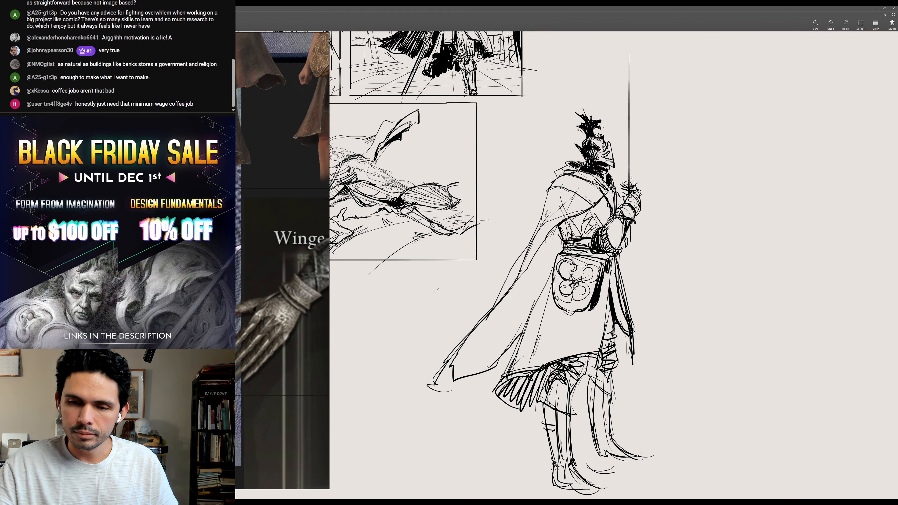
left_click_drag(631, 184, 643, 52)
key("ctrl+z")
mouse_move(631, 185)
left_mouse_down()
mouse_move(635, 40)
mouse_move(631, 95)
left_mouse_up()
mouse_move(631, 128)
left_mouse_down()
mouse_move(633, 42)
mouse_move(621, 101)
mouse_move(623, 201)
left_mouse_up()
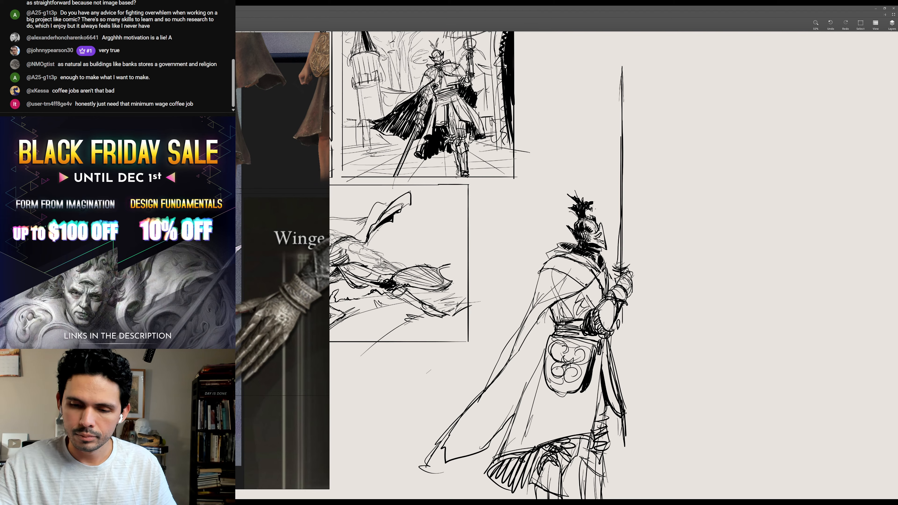
left_click_drag(623, 77, 618, 244)
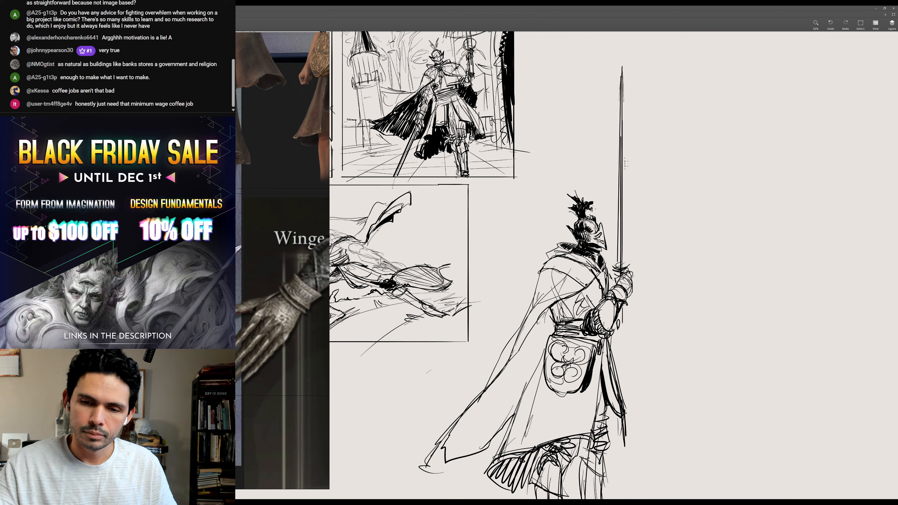
left_click_drag(623, 69, 626, 267)
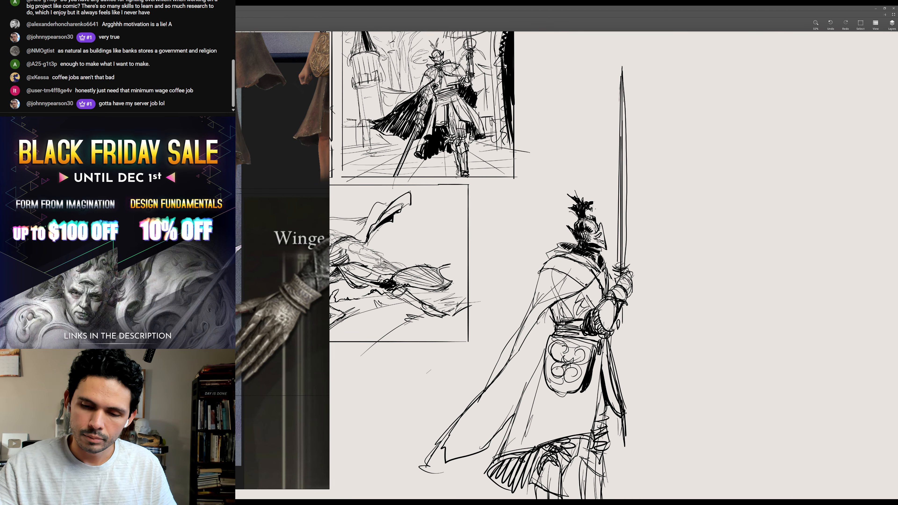
key("ctrl+z")
left_click_drag(622, 73, 624, 268)
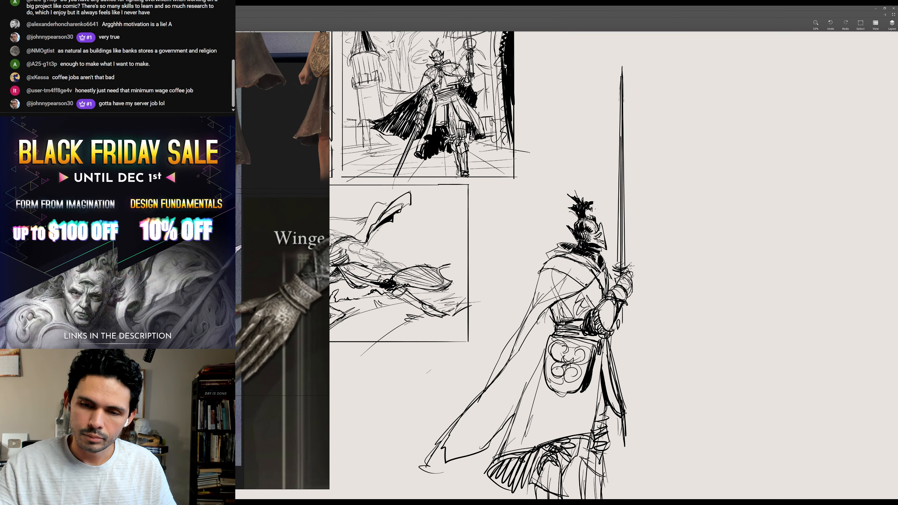
- Add fold lines to the lower skirt and fill the cape's inner side with solid black
left_click_drag(656, 329, 647, 230)
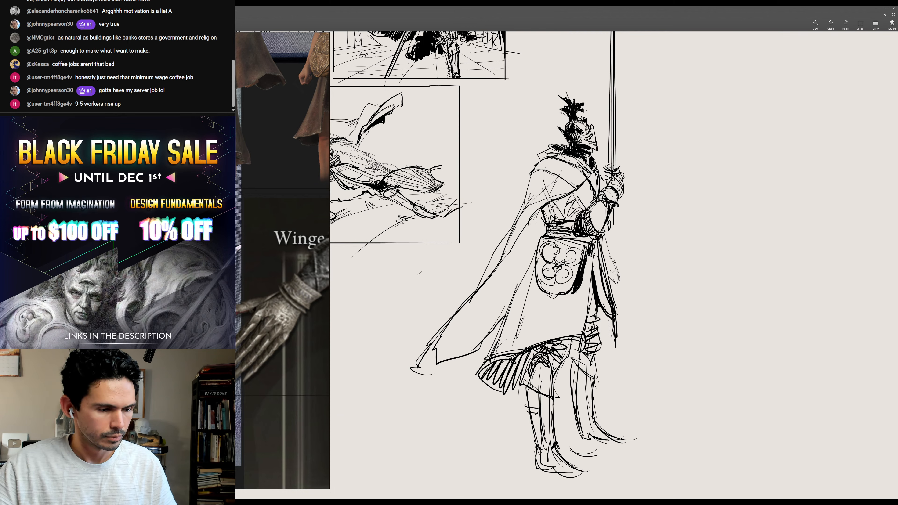
left_click_drag(570, 297, 544, 342)
left_click_drag(548, 307, 532, 342)
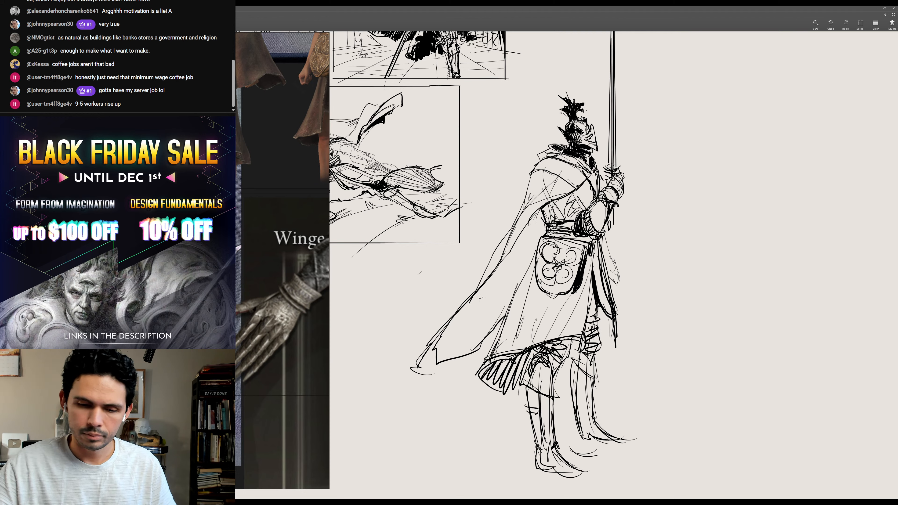
key("]")
mouse_move(441, 336)
left_mouse_down()
mouse_move(460, 318)
mouse_move(435, 348)
mouse_move(480, 339)
left_mouse_up()
mouse_move(470, 342)
left_mouse_down()
mouse_move(497, 277)
mouse_move(505, 301)
mouse_move(491, 300)
mouse_move(487, 286)
mouse_move(539, 219)
mouse_move(543, 230)
mouse_move(509, 296)
left_mouse_up()
- Reduce the brush size and draw a straight horizontal line across the knight's legs at the level of the cape's tip
key("[")
key("[")
key("[")
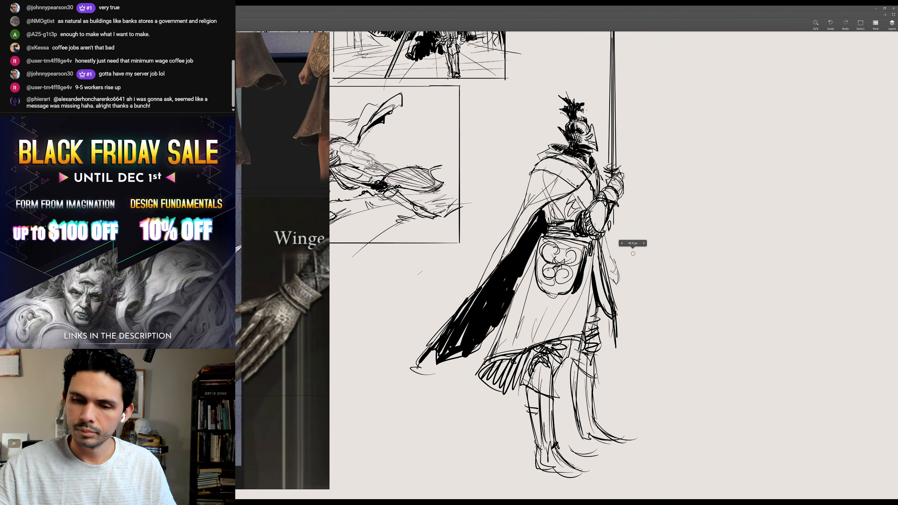
mouse_move(635, 254)
left_mouse_down()
mouse_move(640, 281)
mouse_move(633, 257)
mouse_move(664, 299)
mouse_move(596, 327)
mouse_move(430, 328)
left_mouse_up()
key("ctrl+z")
mouse_move(682, 314)
left_mouse_down()
mouse_move(663, 351)
mouse_move(624, 368)
mouse_move(442, 368)
left_mouse_up()
key("ctrl+z")
left_click_drag(660, 343, 643, 384)
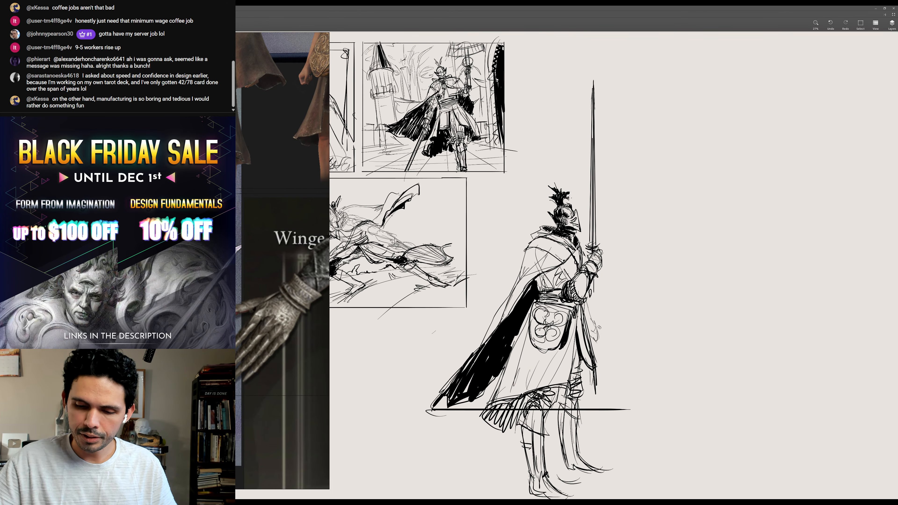
- Sketch a slanted weapon shaft with a small wheel in front of the knight, and bring up the crossbow reference
left_click_drag(595, 334, 677, 375)
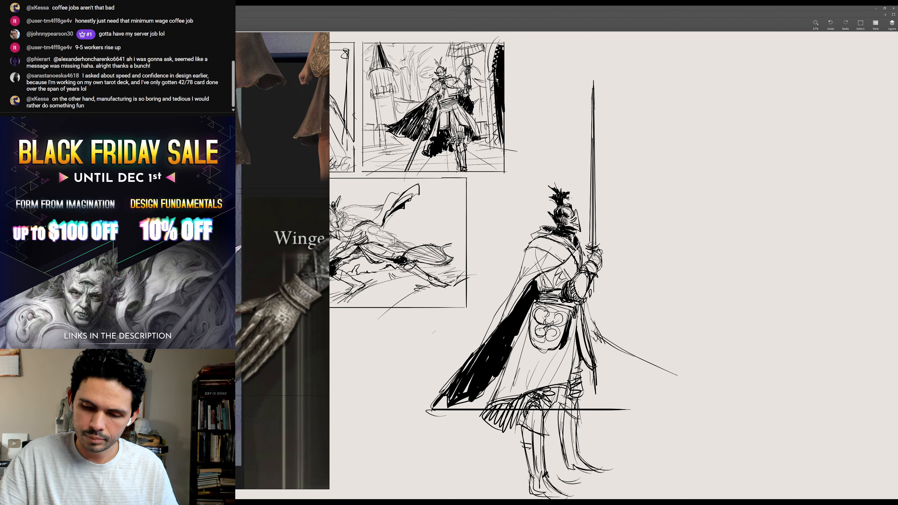
left_click_drag(609, 339, 653, 358)
mouse_move(598, 329)
left_mouse_down()
mouse_move(668, 369)
mouse_move(640, 372)
left_mouse_up()
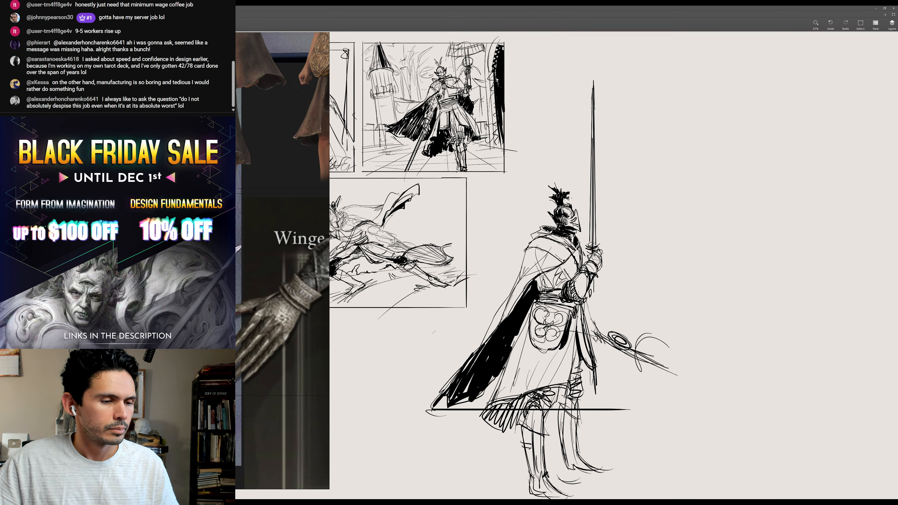
scroll(281, 261, "down", 4)
scroll(282, 261, "up", 3)
scroll(419, 447, "up", 2)
- Draw the crossbow's rounded frame with curved bow limbs at its far end, and reinforce the central shaft
mouse_move(719, 312)
left_mouse_down()
mouse_move(711, 305)
mouse_move(705, 358)
left_mouse_up()
mouse_move(686, 320)
left_mouse_down()
mouse_move(682, 329)
mouse_move(716, 370)
left_mouse_up()
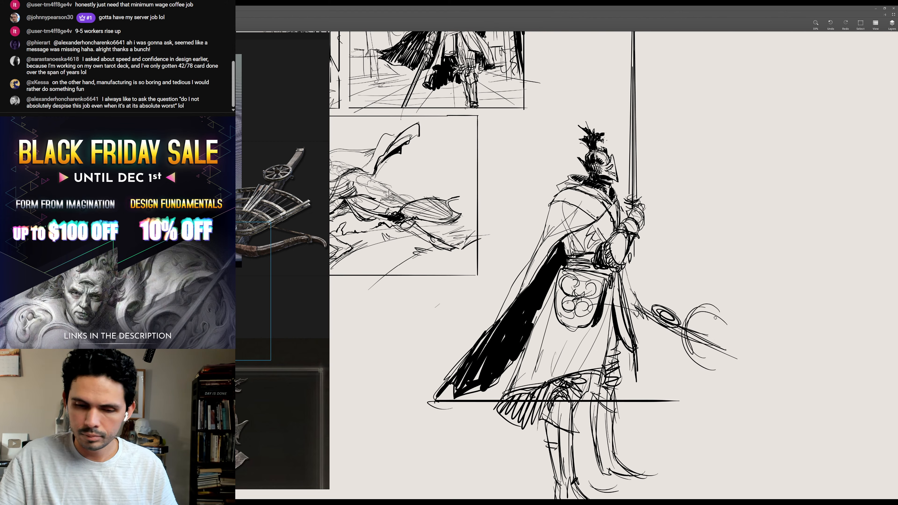
mouse_move(702, 303)
left_mouse_down()
mouse_move(718, 364)
mouse_move(750, 362)
left_mouse_up()
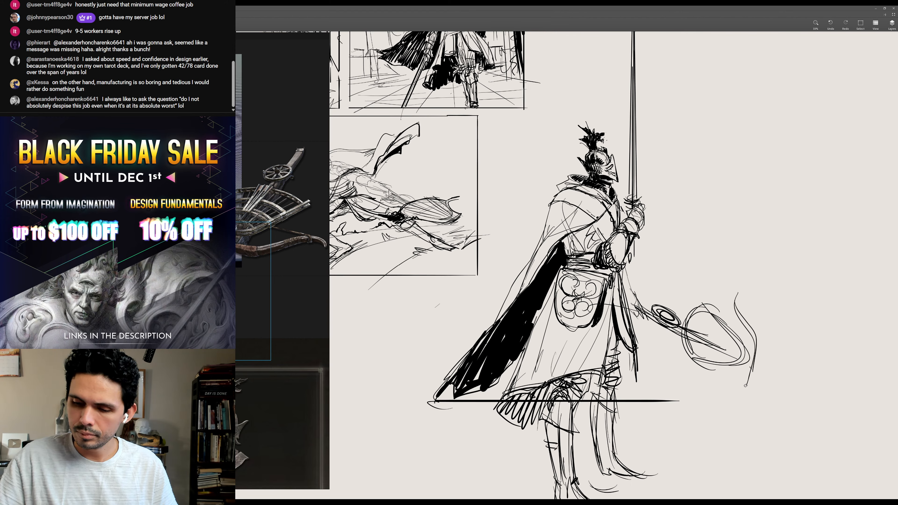
left_click_drag(747, 384, 712, 401)
left_click_drag(735, 294, 752, 376)
left_click_drag(721, 336, 762, 359)
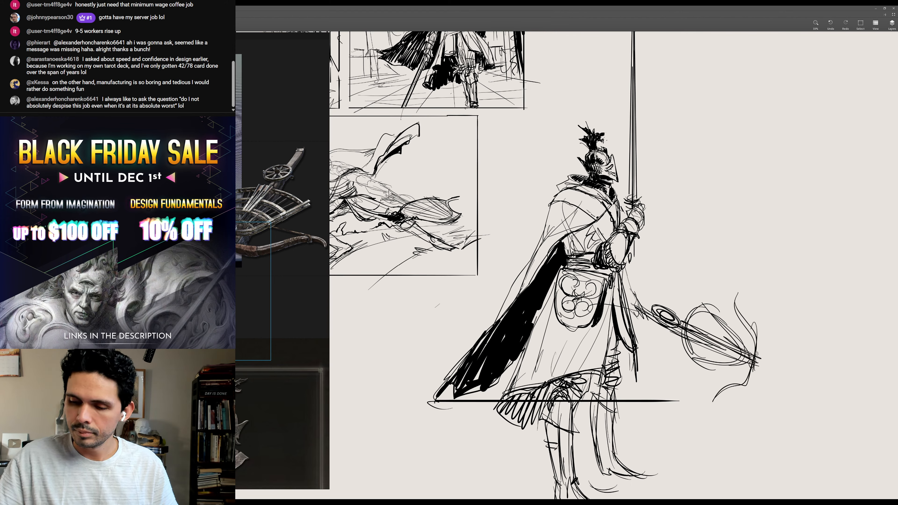
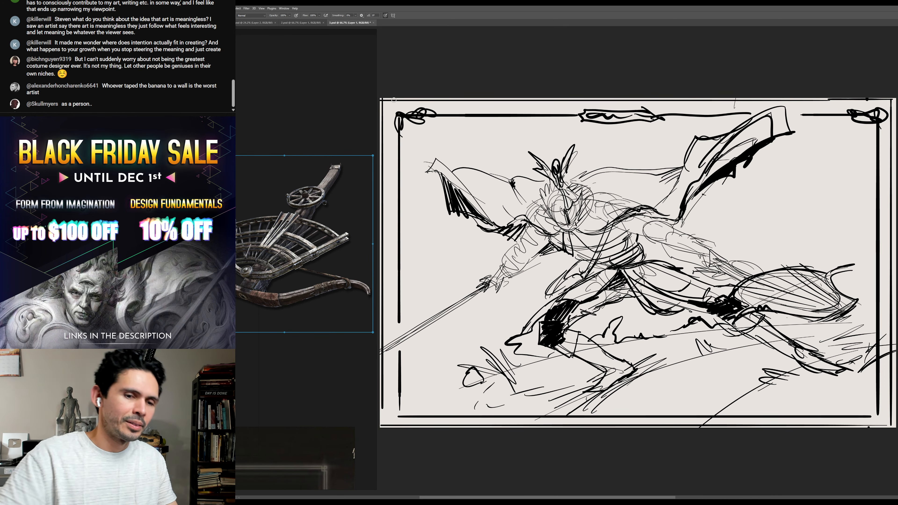
- Switch to the colored standing knight document, add a new layer and choose a textured brush
left_click(251, 23)
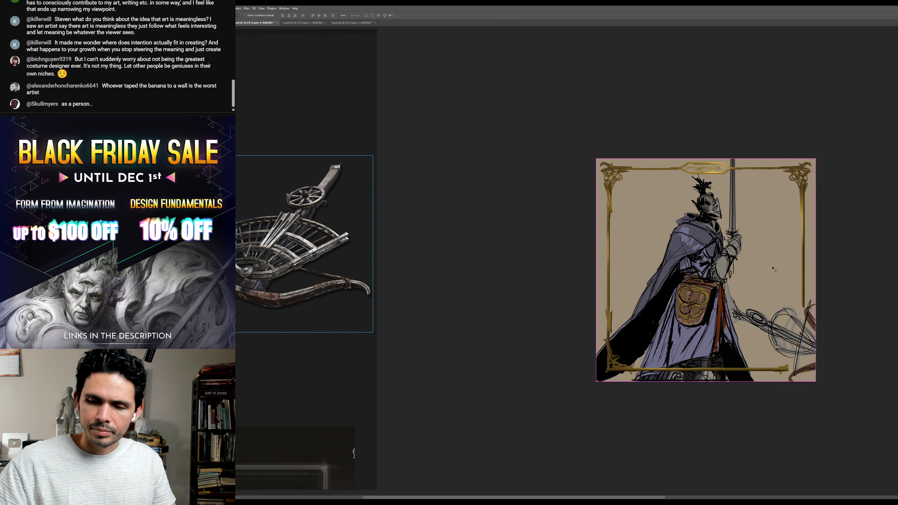
key("ctrl+shift+alt+n")
right_click(745, 218)
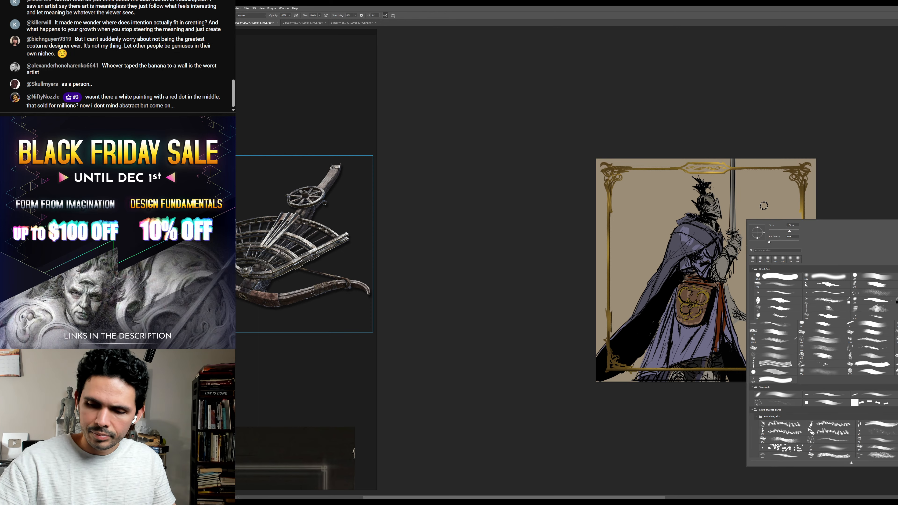
double_click(786, 315)
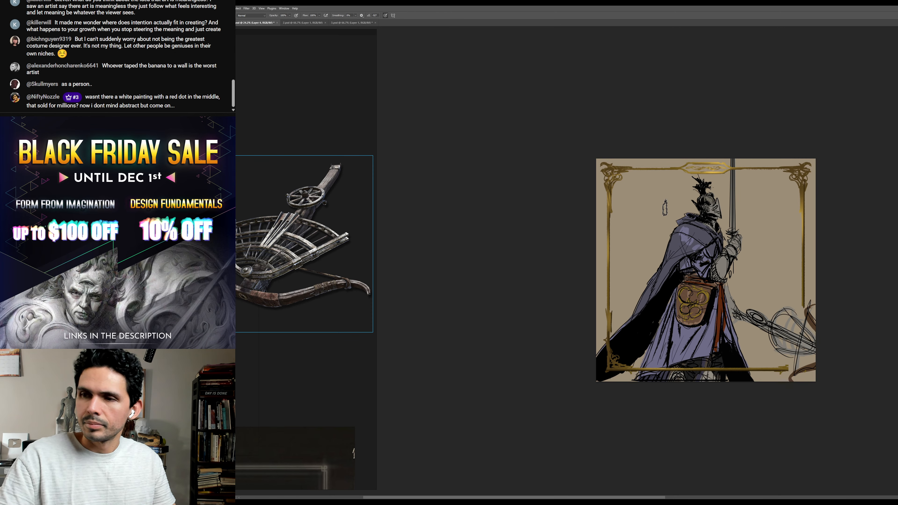
- Paint mottled brown texture across the background around the knight and save the document
mouse_move(665, 208)
left_mouse_down()
mouse_move(649, 242)
mouse_move(667, 178)
mouse_move(602, 202)
mouse_move(778, 214)
mouse_move(803, 197)
mouse_move(692, 177)
left_mouse_up()
mouse_move(681, 217)
left_mouse_down()
mouse_move(668, 166)
mouse_move(641, 338)
left_mouse_up()
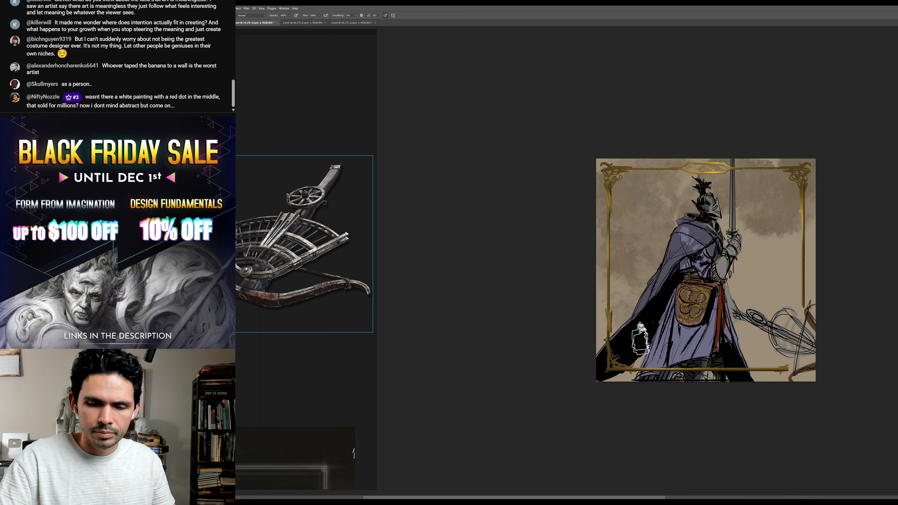
left_click_drag(637, 256, 605, 350)
mouse_move(709, 292)
left_mouse_down()
mouse_move(792, 276)
mouse_move(755, 338)
left_mouse_up()
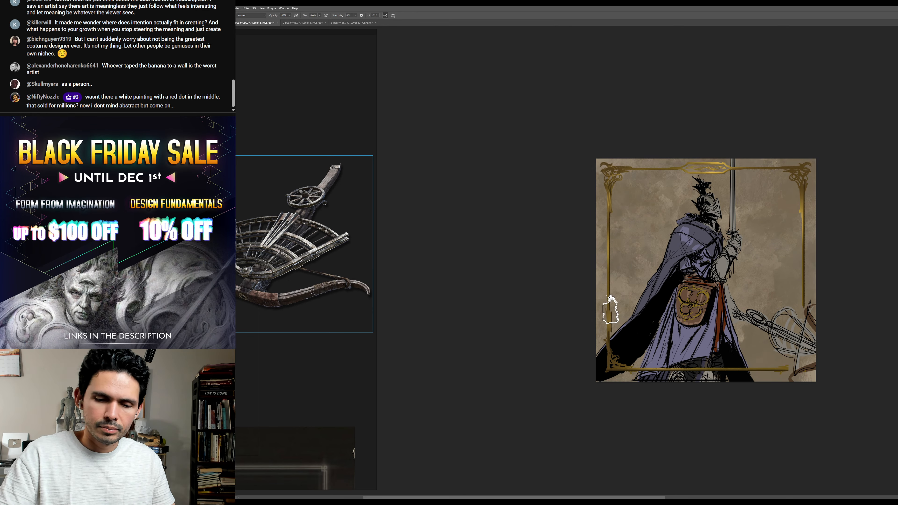
key("ctrl+s")
- Check the document's pixel dimensions in Image Size without changing them
left_click(212, 8)
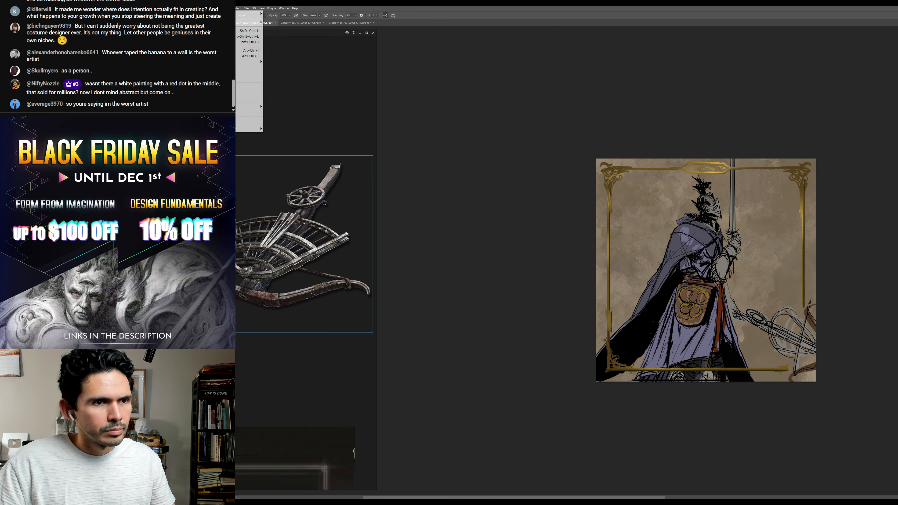
left_click(225, 51)
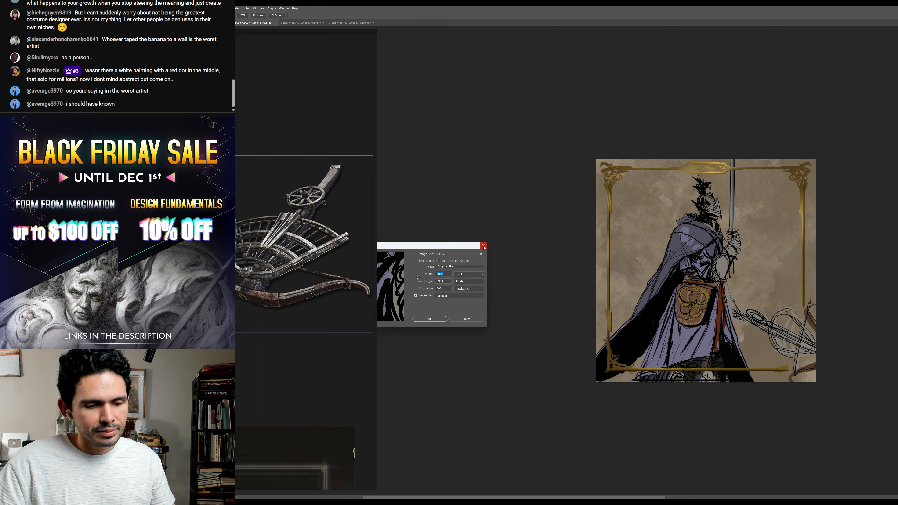
left_click(483, 246)
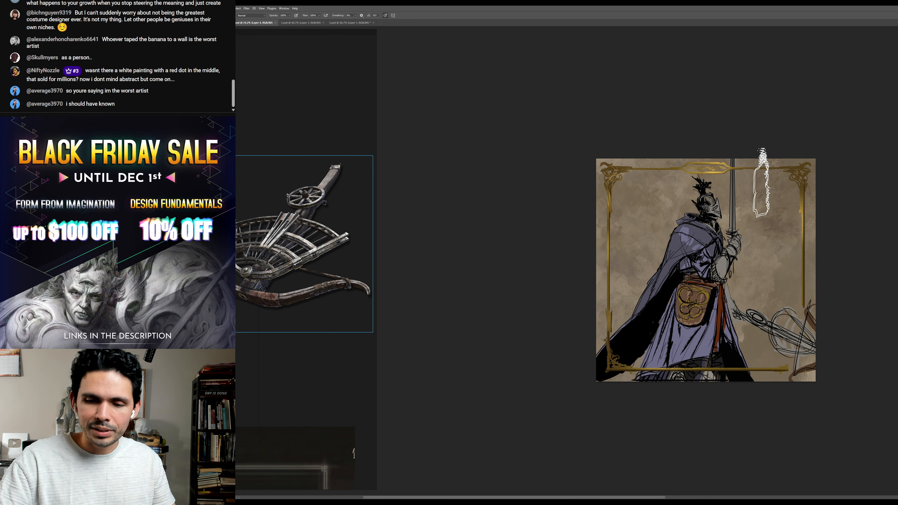
- Add darker scratchy texture to the background between the sword blade and the frame's upper corner, undoing the stray stroke
left_click_drag(762, 183, 770, 177)
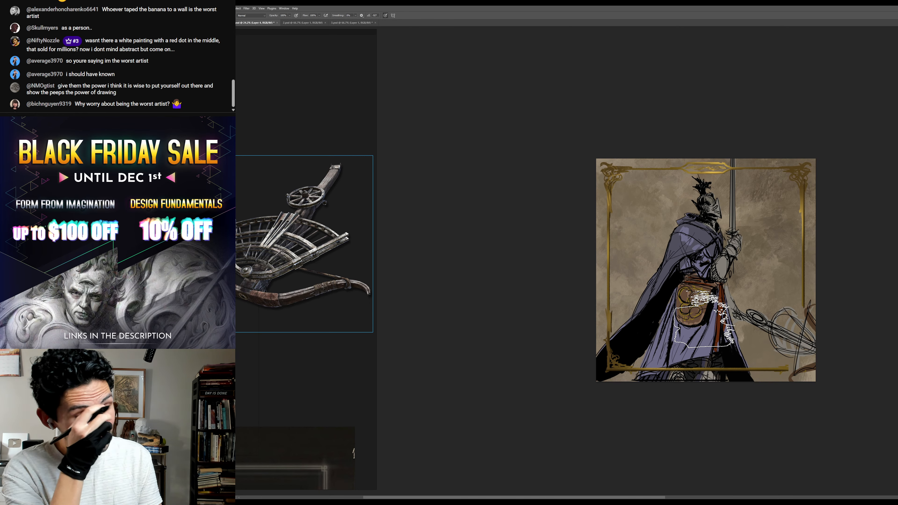
mouse_move(704, 318)
left_mouse_down()
mouse_move(797, 180)
mouse_move(756, 202)
mouse_move(759, 221)
mouse_move(741, 215)
left_mouse_up()
key("ctrl+z")
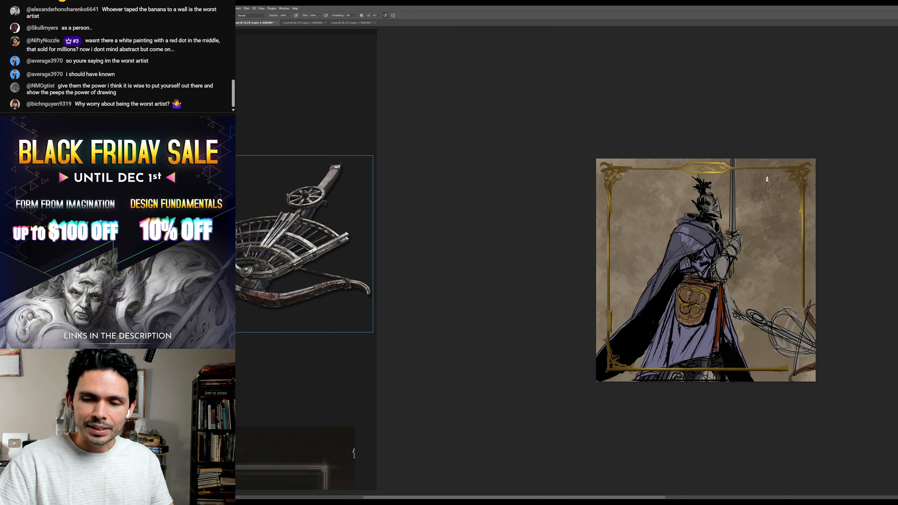
key("alt+w")
key("Escape")
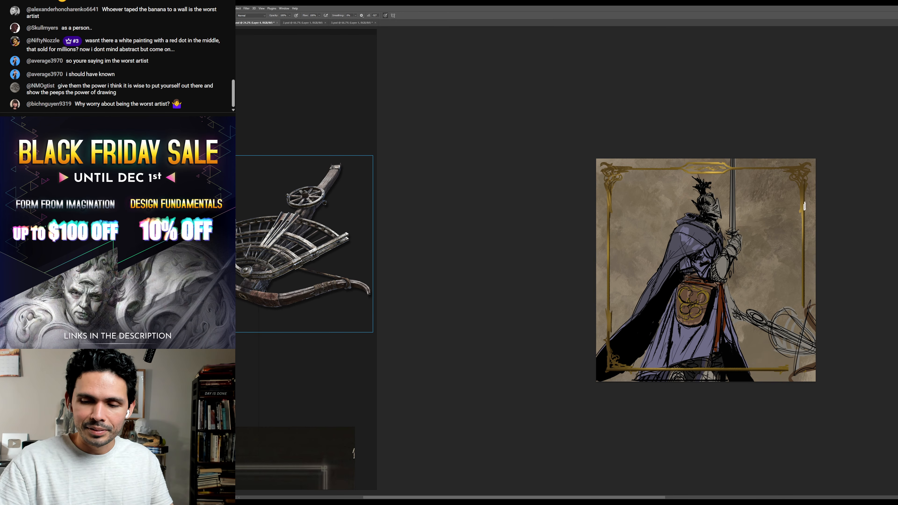
- Paint an orange glow in the background in front of the knight's hands using Color Dodge, and save the document
mouse_move(792, 234)
left_mouse_down()
mouse_move(778, 298)
mouse_move(772, 269)
mouse_move(746, 274)
mouse_move(783, 242)
mouse_move(775, 252)
mouse_move(774, 233)
mouse_move(777, 256)
mouse_move(760, 197)
left_mouse_up()
key("shift+alt+d")
mouse_move(737, 191)
left_mouse_down()
mouse_move(771, 166)
mouse_move(741, 139)
left_mouse_up()
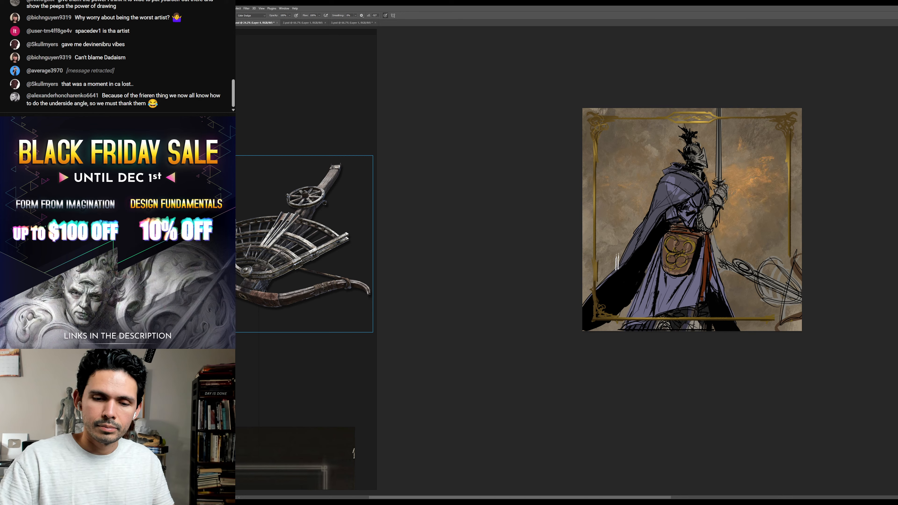
key("z")
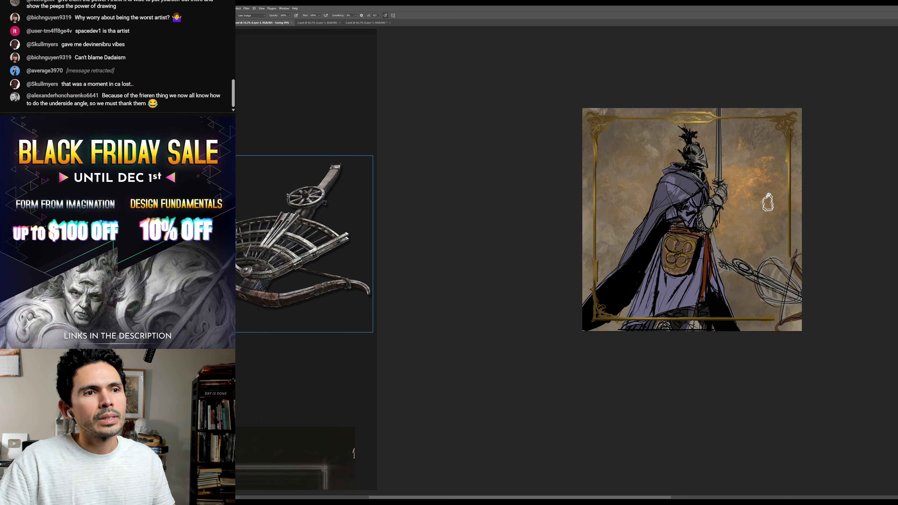
left_click_drag(760, 225, 778, 225)
key("b")
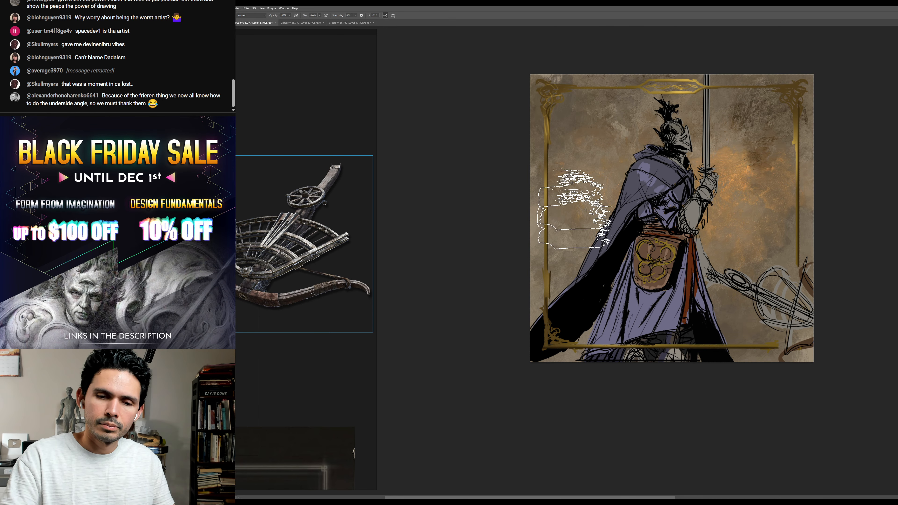
- Dab a little more brown texture into the background behind the knight's cape, and save the document
mouse_move(569, 212)
left_mouse_down()
mouse_move(589, 225)
mouse_move(592, 204)
left_mouse_up()
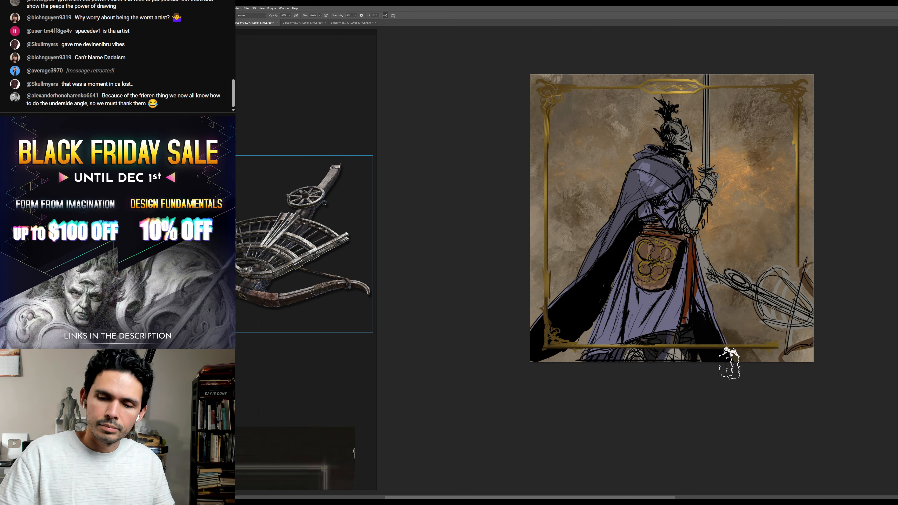
mouse_move(730, 362)
left_mouse_down()
mouse_move(537, 330)
mouse_move(580, 370)
mouse_move(822, 321)
mouse_move(841, 269)
left_mouse_up()
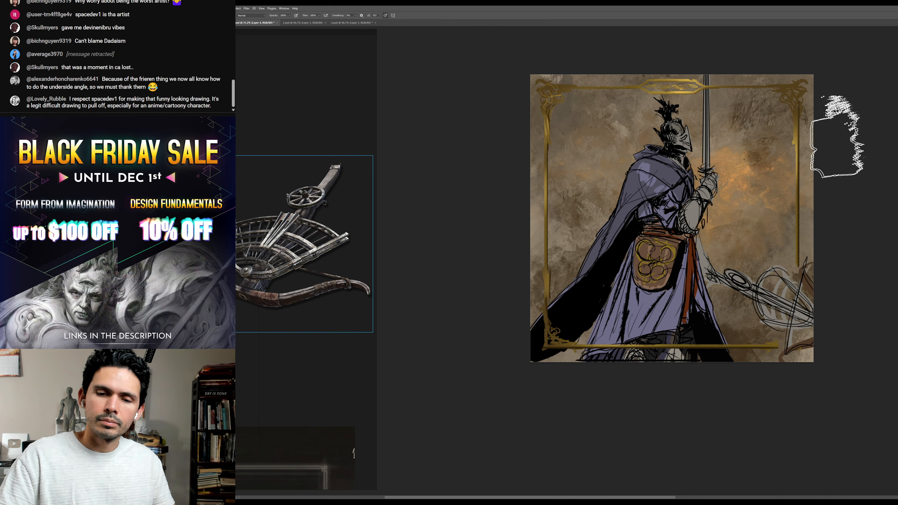
left_click_drag(845, 159, 830, 164)
left_click_drag(743, 130, 753, 143)
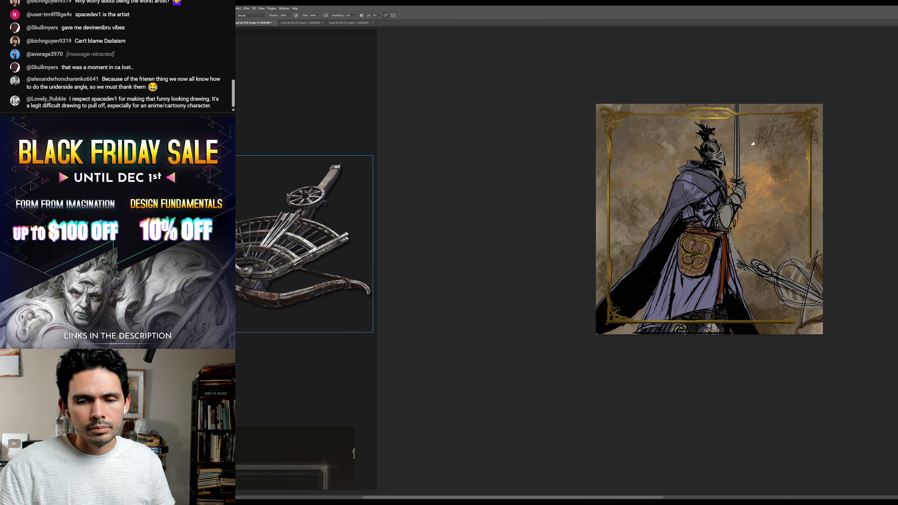
key("ctrl+s")
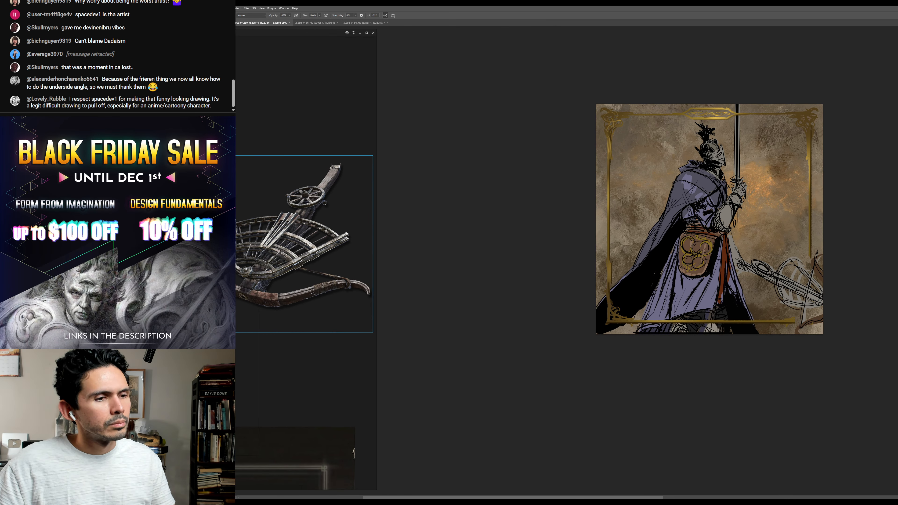
- Check the other two card documents and return to the portrait card of the knight raising the tall staff
left_click(306, 23)
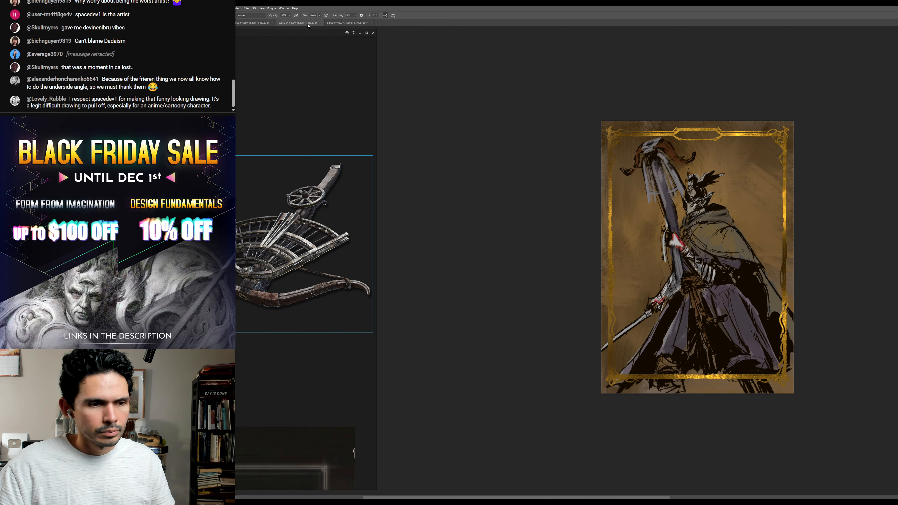
left_click(343, 23)
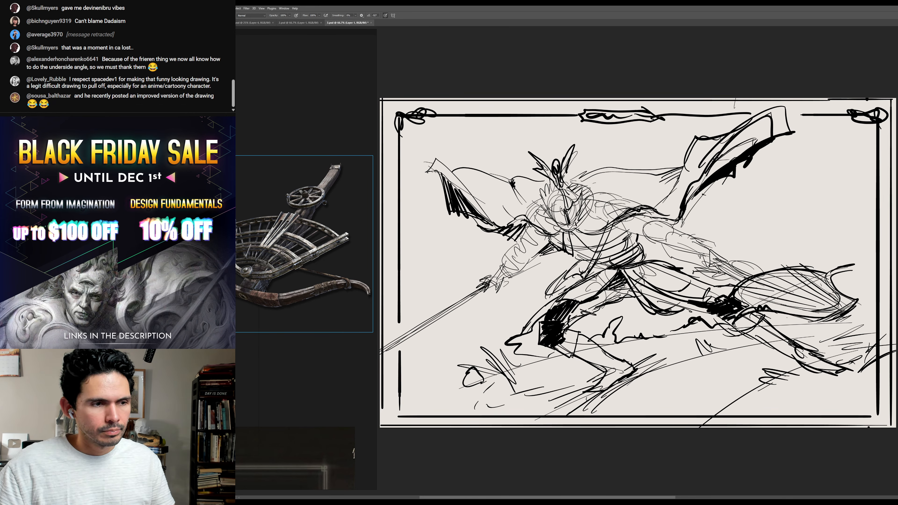
key("ctrl+Tab")
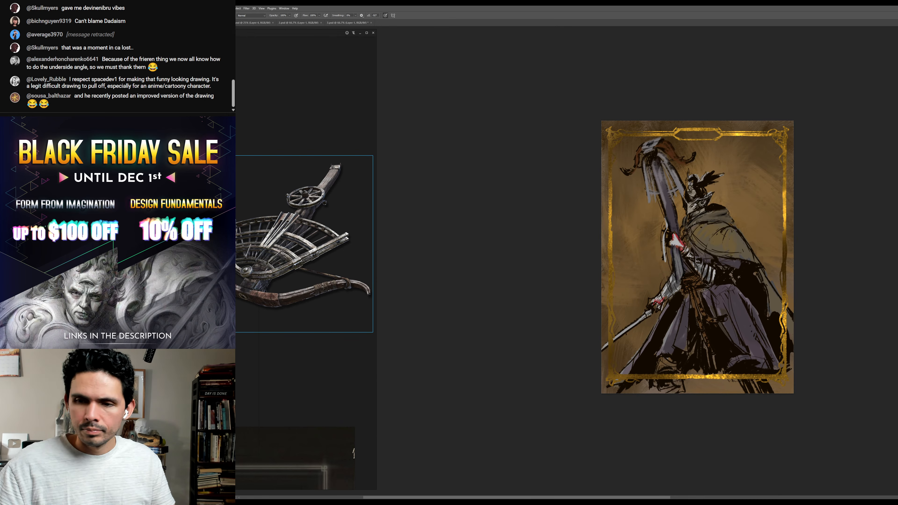
key("z")
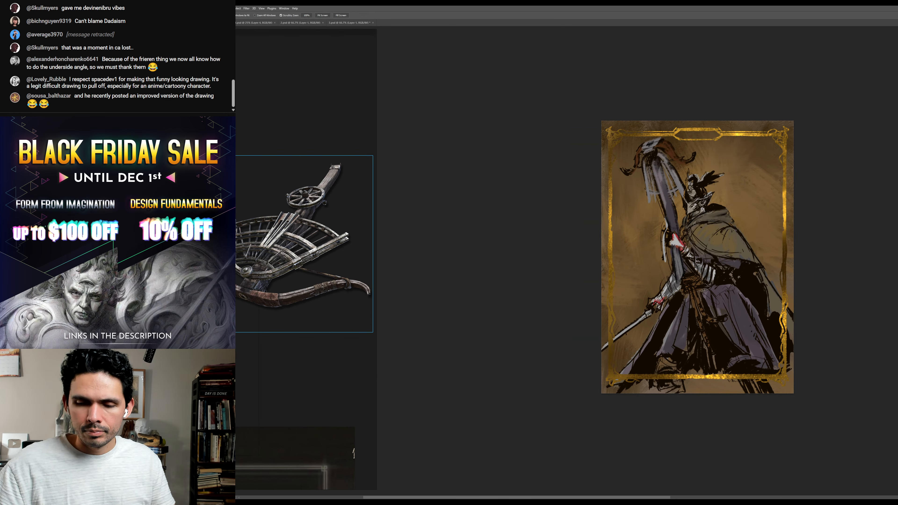
left_click(712, 209)
- Set the Gradient Map's darkest color stop to a dark, warm brown
key("b")
left_click(863, 119)
double_click(697, 148)
left_click(676, 328)
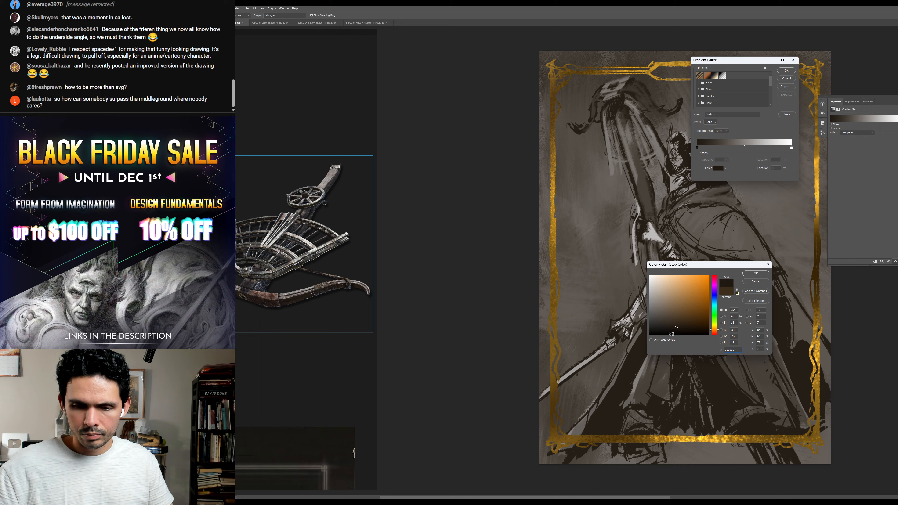
left_click(685, 325)
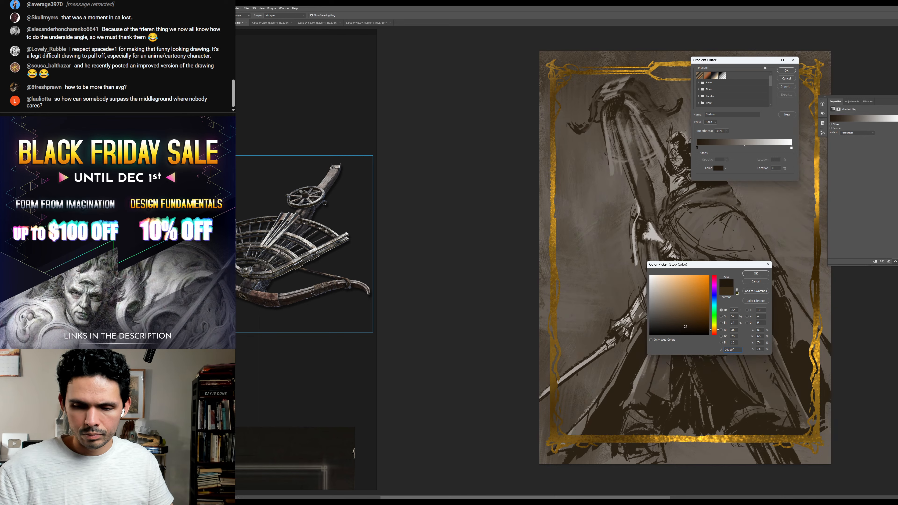
left_click(755, 273)
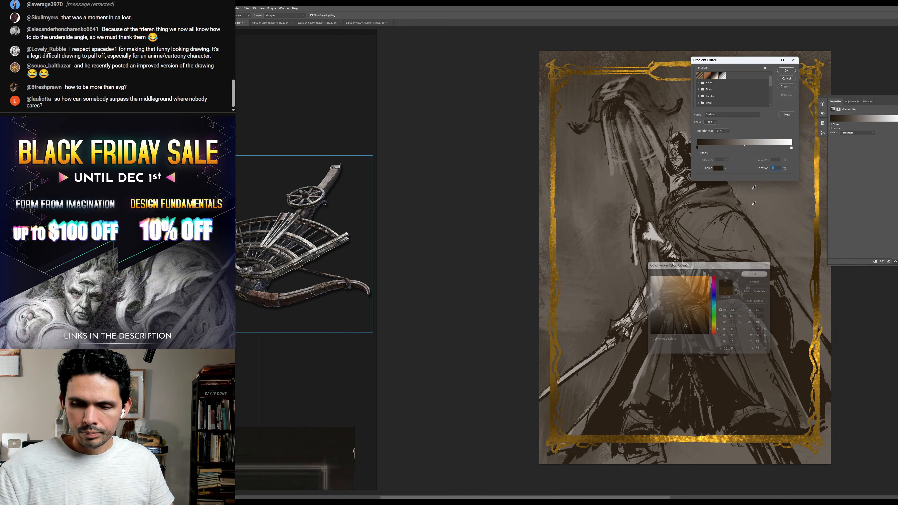
- Add a midtone stop at location 48 in the gradient and color it a muted grayish olive-brown
left_click(743, 149)
double_click(743, 148)
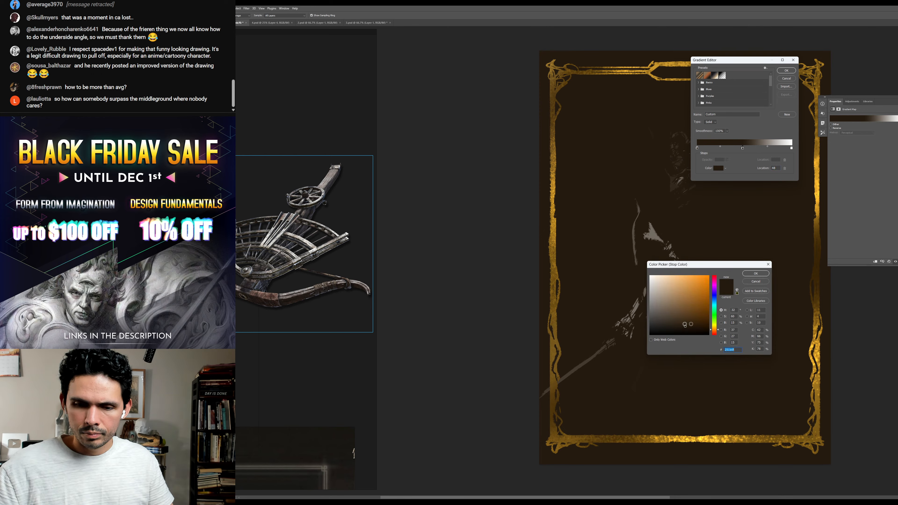
left_click(653, 303)
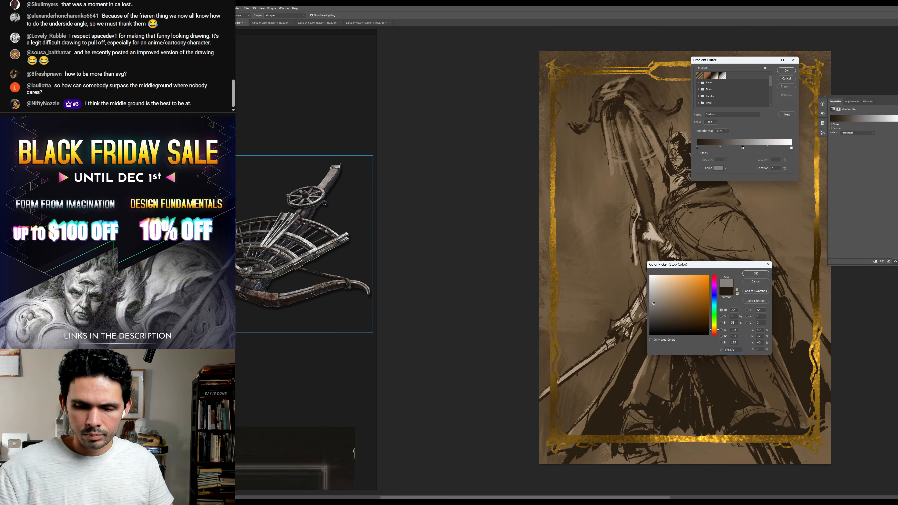
left_click(659, 305)
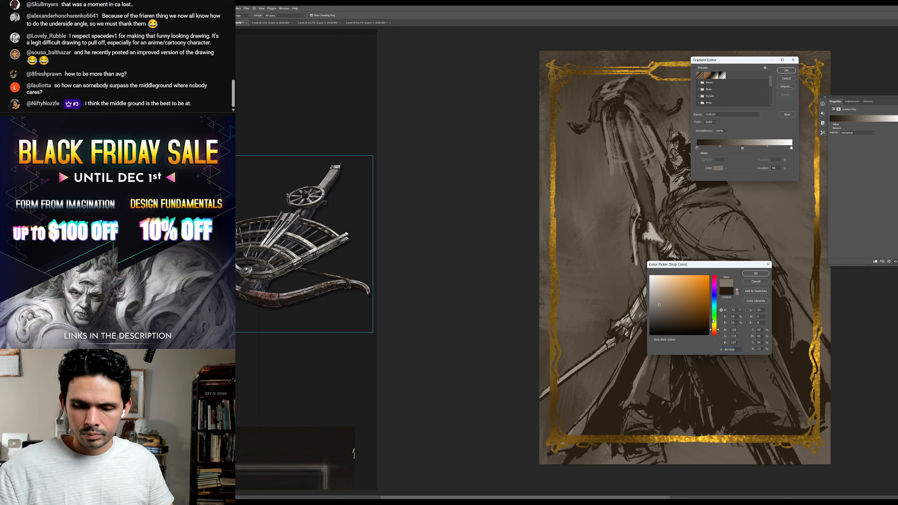
left_click(713, 320)
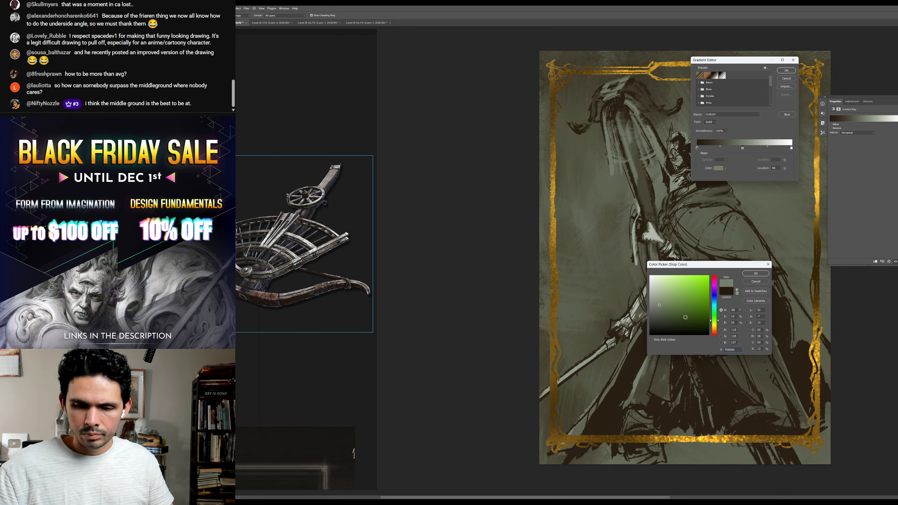
left_click(715, 328)
left_click(767, 273)
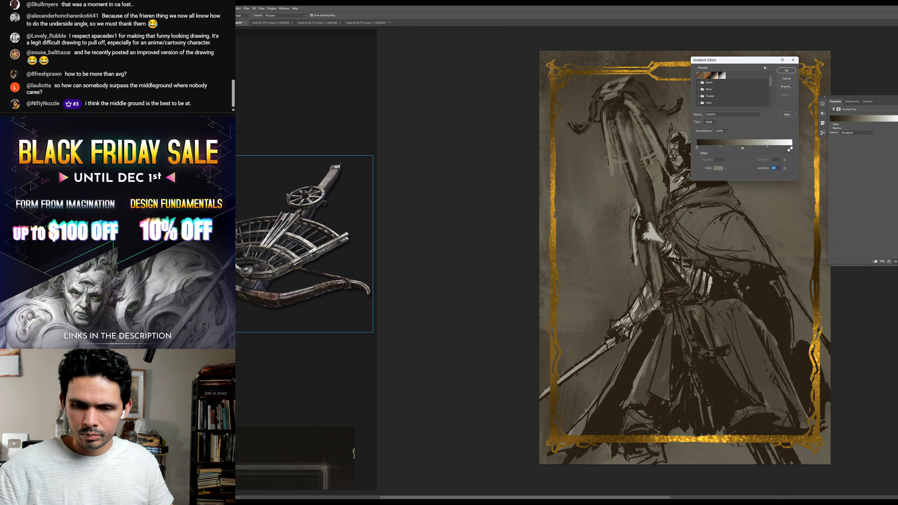
- Change the gradient's lightest color stop from white to a pale blue and apply the Gradient Map
double_click(791, 148)
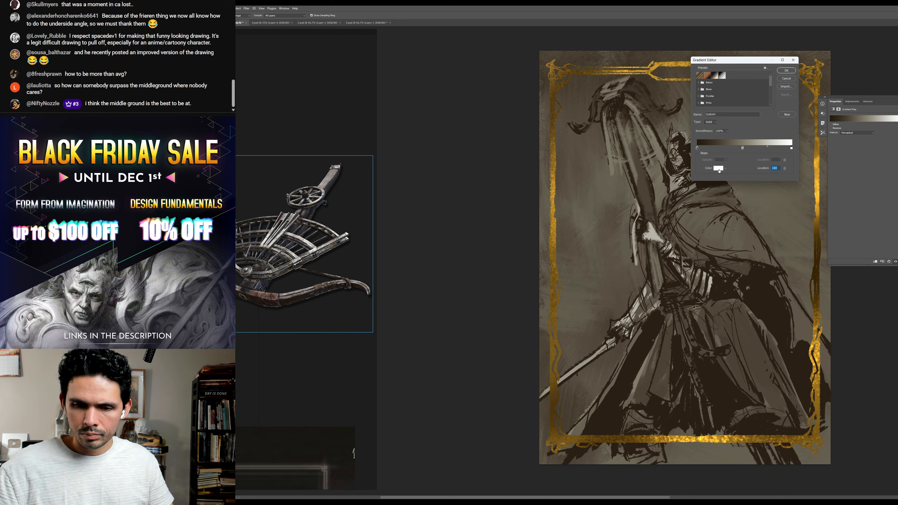
left_click(714, 325)
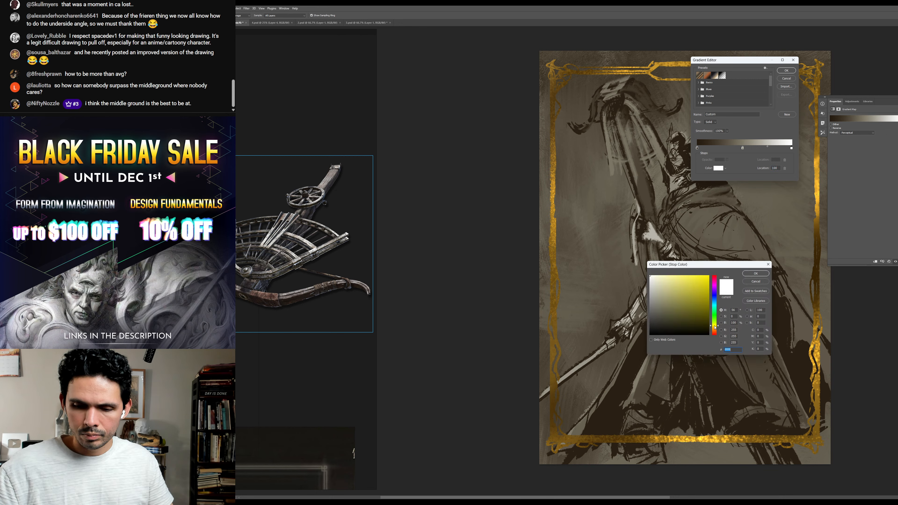
left_click(662, 278)
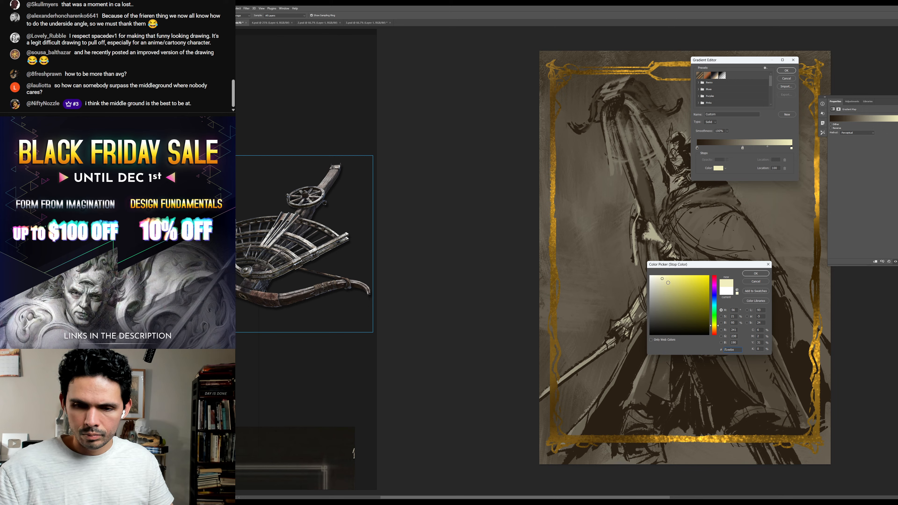
left_click(715, 303)
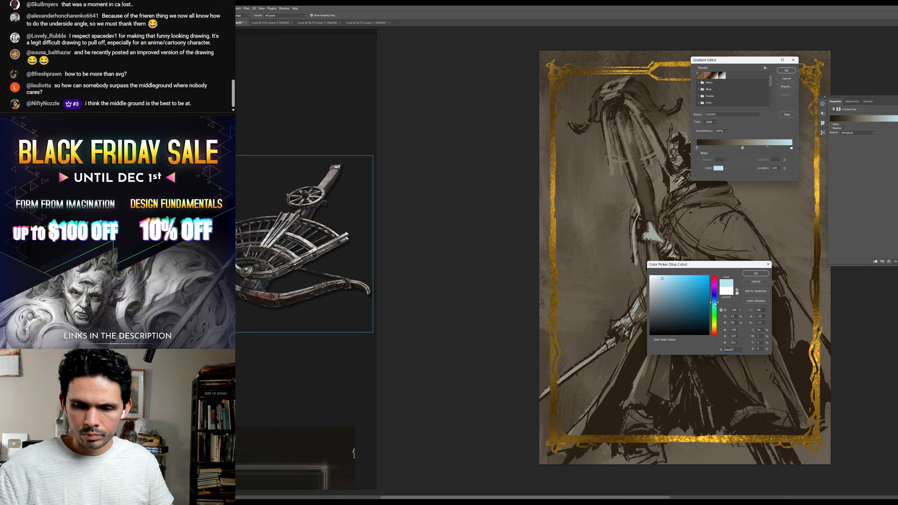
left_click(659, 278)
left_click_drag(658, 278, 658, 278)
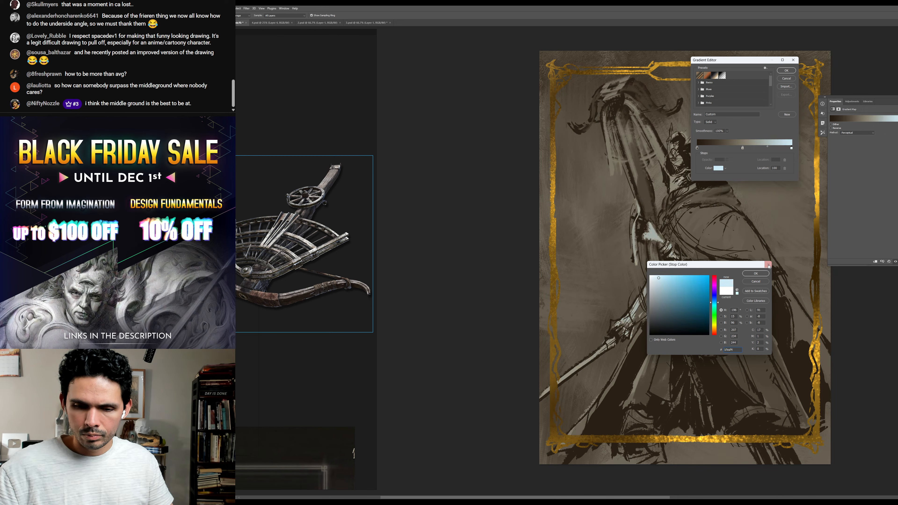
left_click(755, 273)
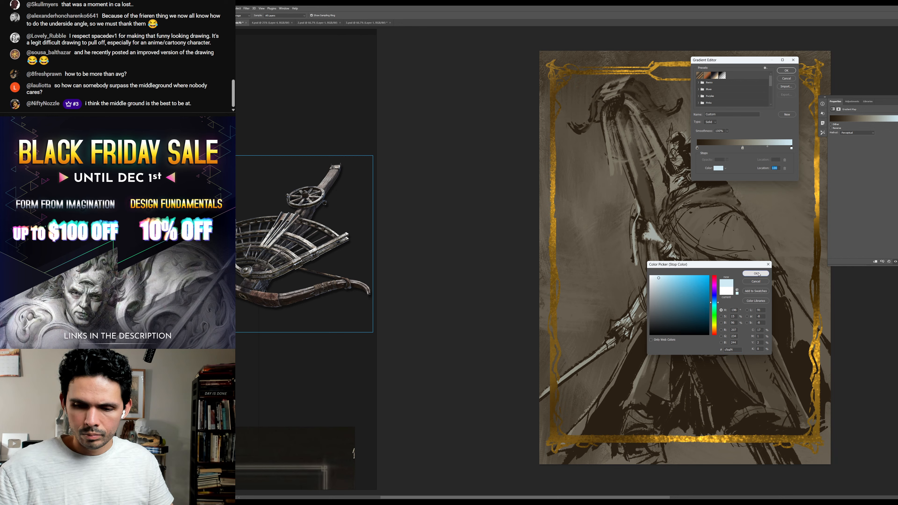
key("Return")
key("b")
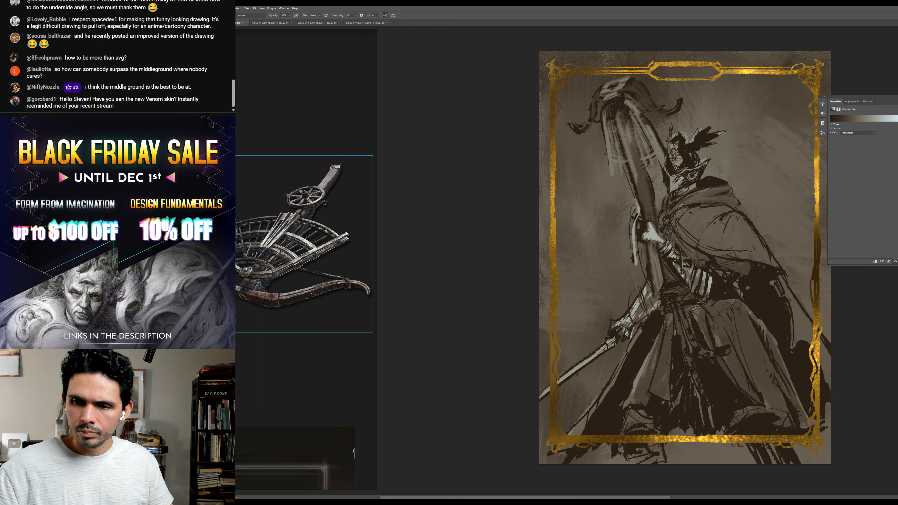
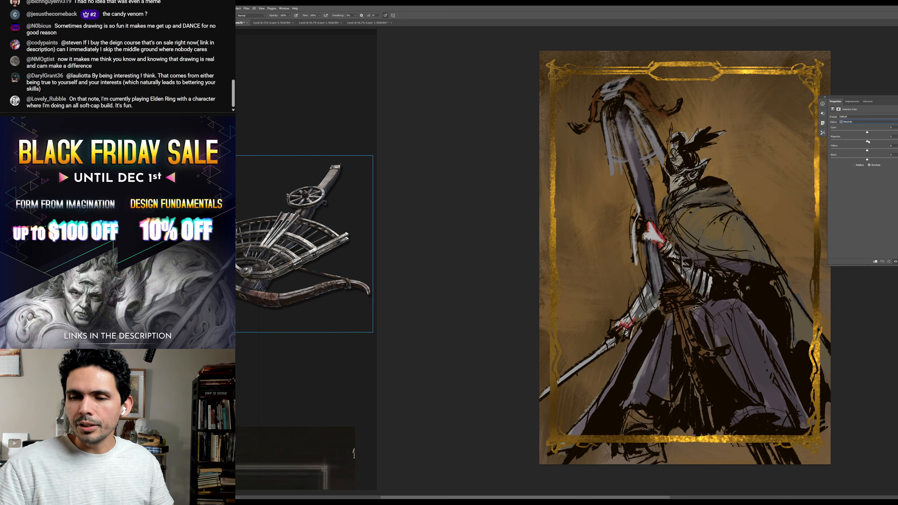
- Shift the cyan, magenta and yellow balance of the Neutrals in Selective Color toward a warmer tone, and save the document
left_click_drag(868, 141, 867, 142)
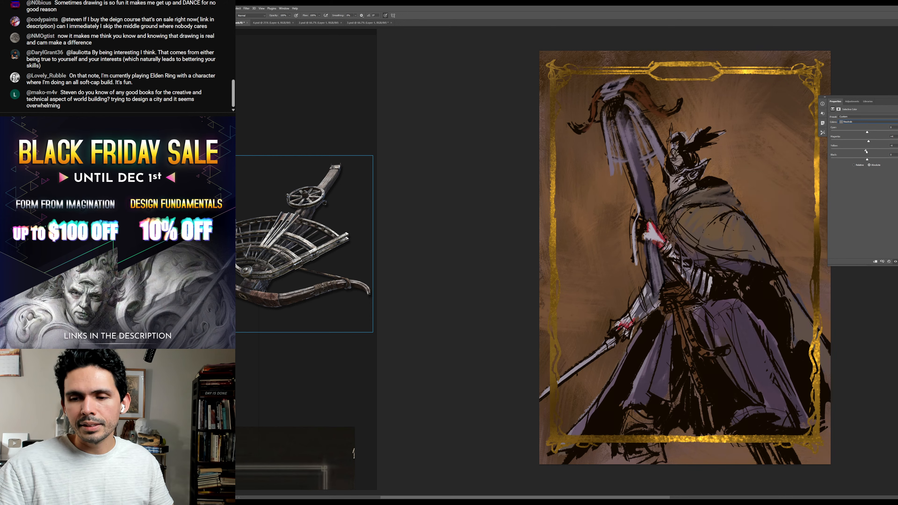
left_click_drag(866, 151, 864, 151)
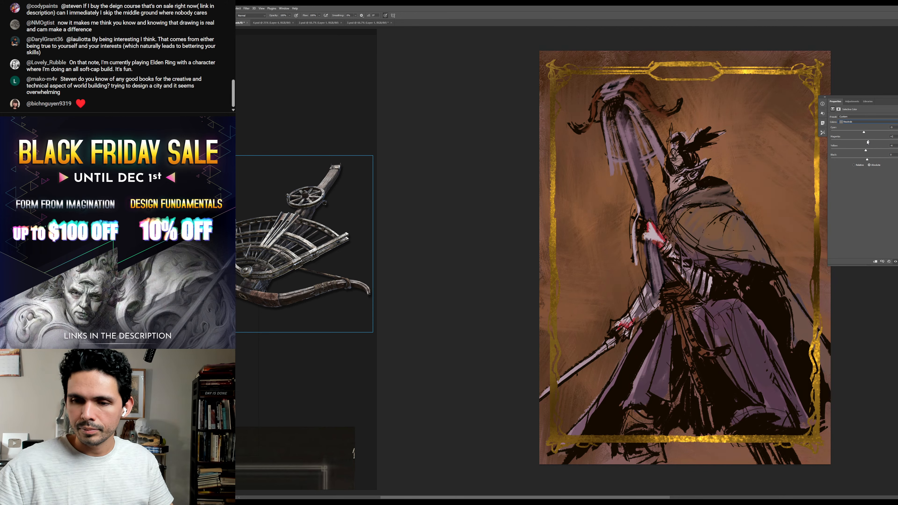
left_click_drag(868, 149, 865, 134)
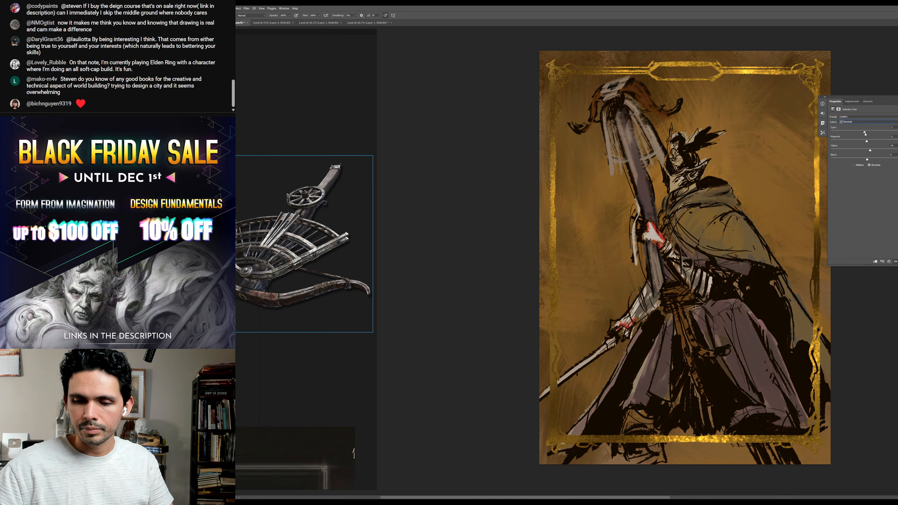
key("shift+Tab")
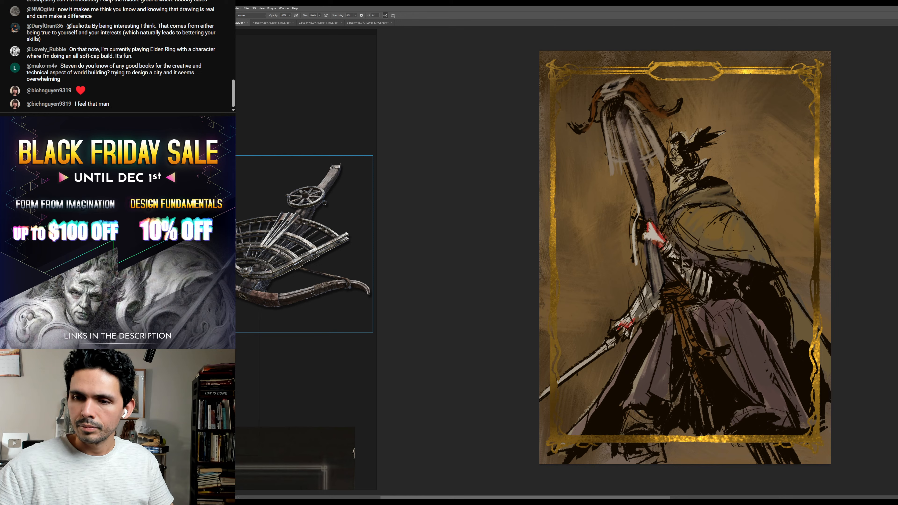
key("ctrl+s")
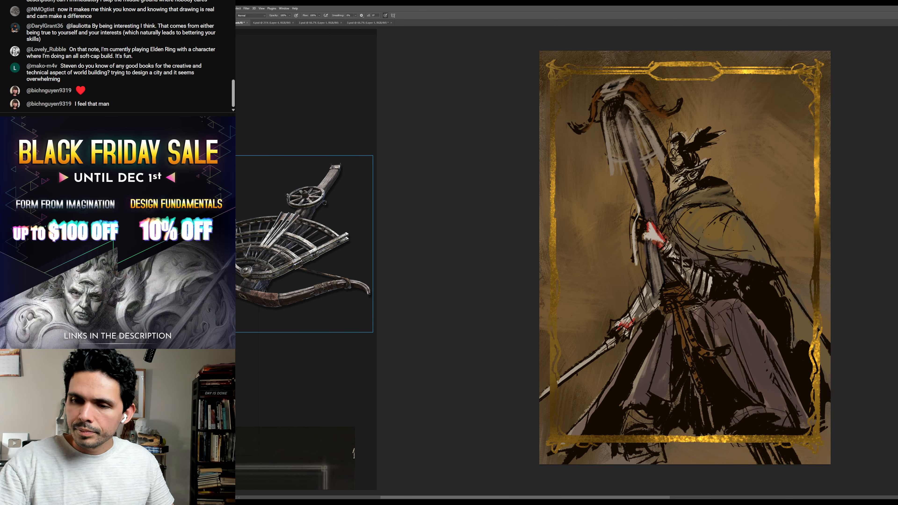
key("alt+bracketleft")
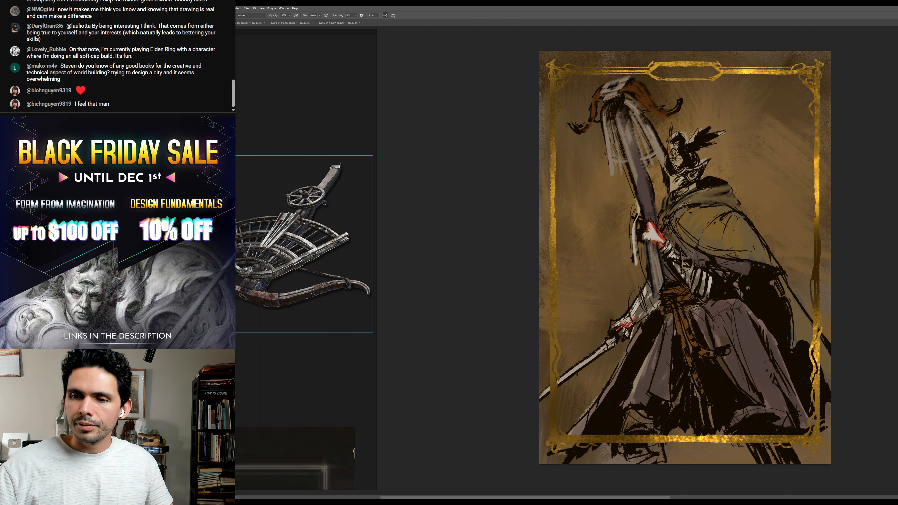
key("alt+bracketleft")
key("alt+bracketleft")
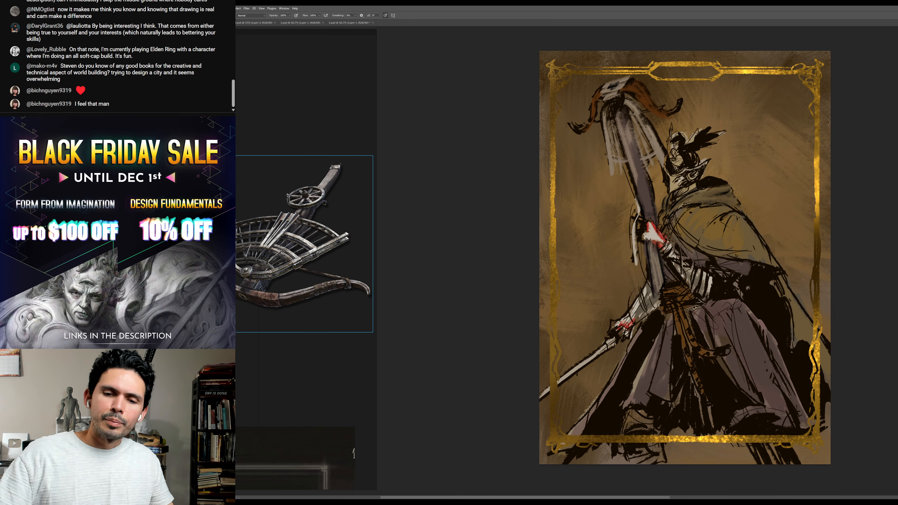
- Enlarge the staff knight painting's pixel dimensions proportionally with Image Size
scroll(695, 151, "up", 6)
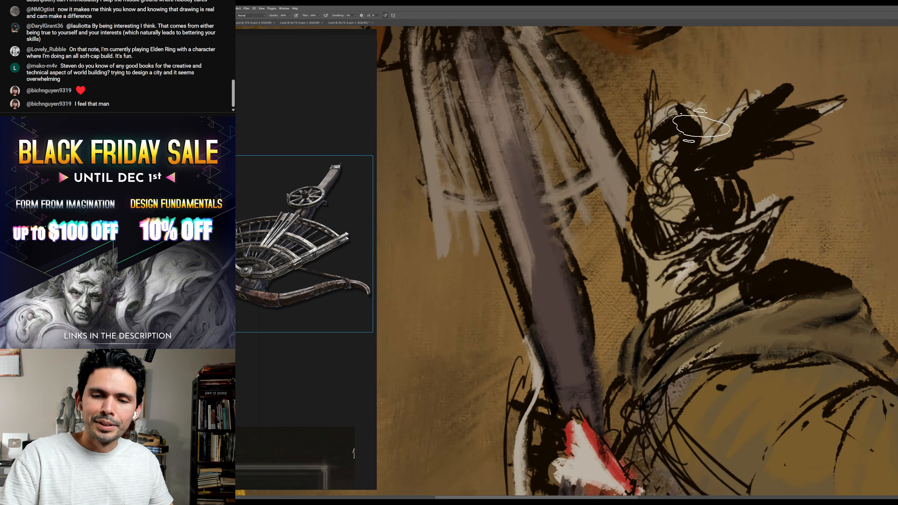
key("alt+i")
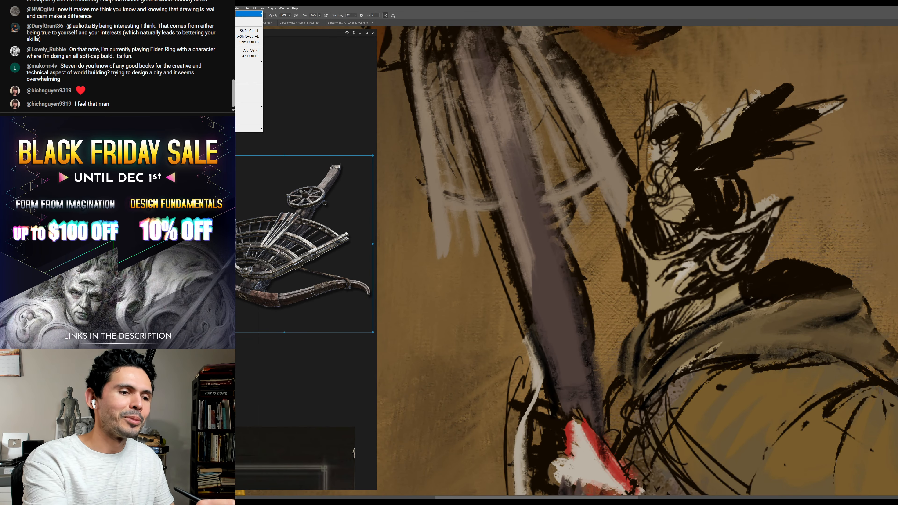
key("ctrl+alt+i")
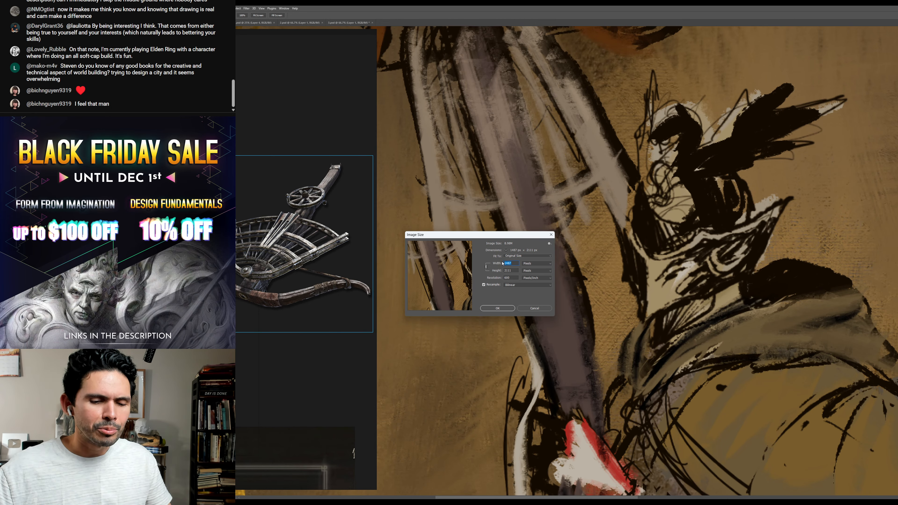
type("2980")
key("Tab")
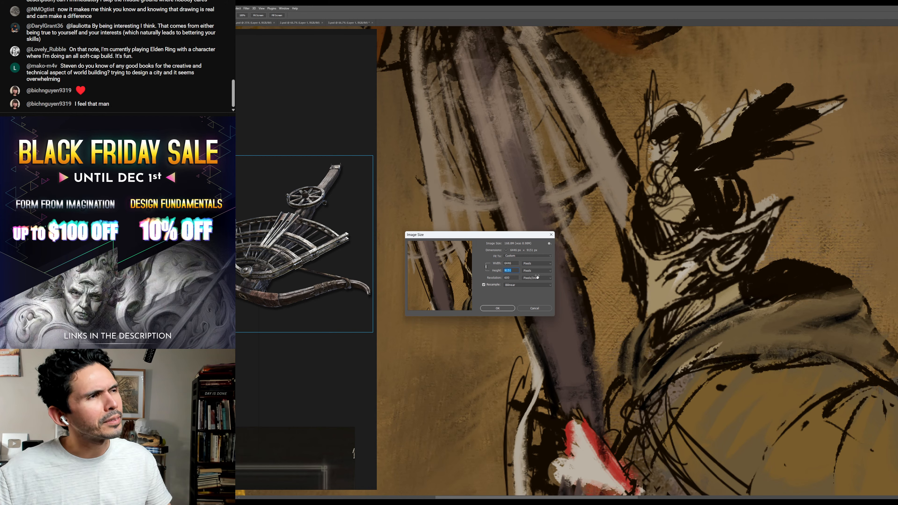
left_click_drag(537, 276, 506, 279)
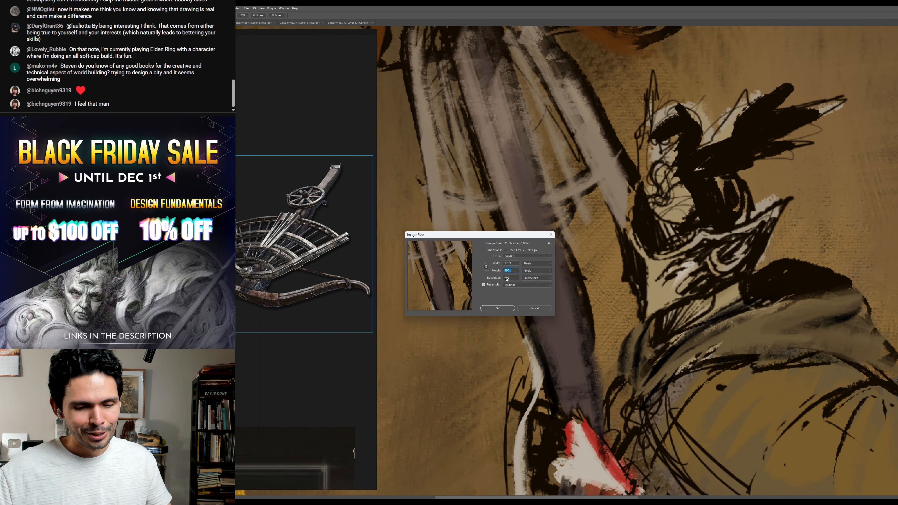
left_click(498, 307)
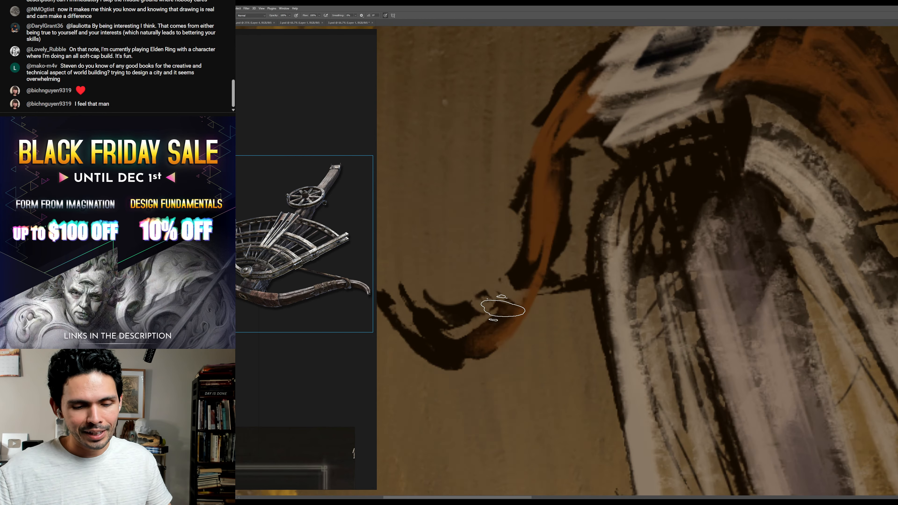
- Shade the staff's hanging cloth strip nearest the helmet a darker gray and clean up its edge with a smaller eraser
mouse_move(501, 305)
left_mouse_down()
mouse_move(693, 310)
mouse_move(616, 241)
mouse_move(635, 156)
left_mouse_up()
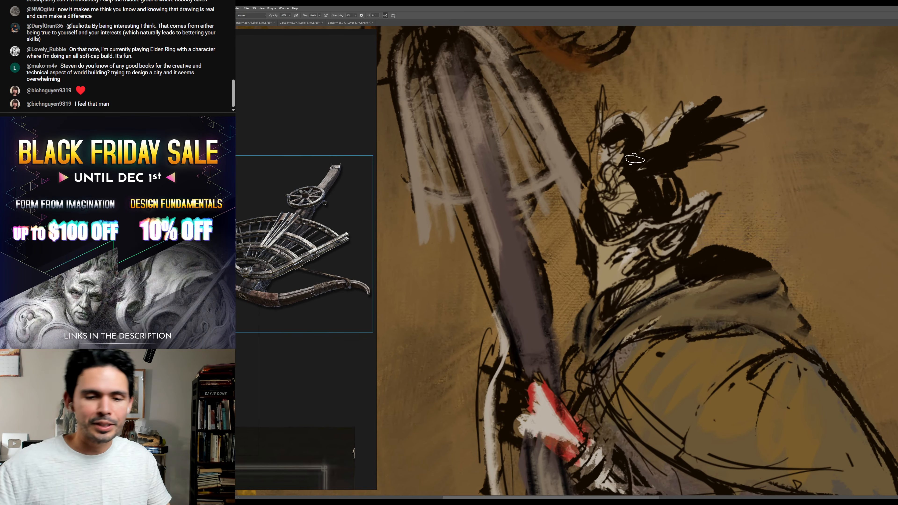
left_click_drag(571, 164, 522, 85)
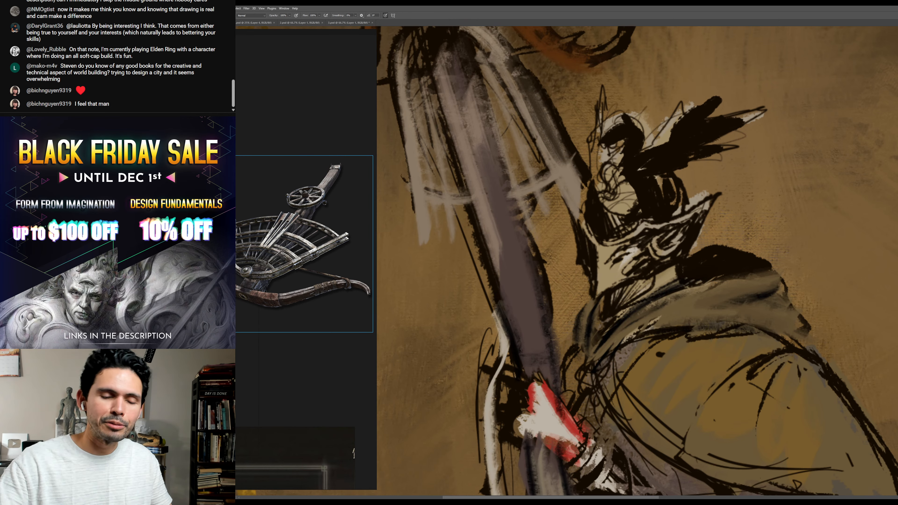
key("e")
key("bracketleft")
key("bracketleft")
key("bracketleft")
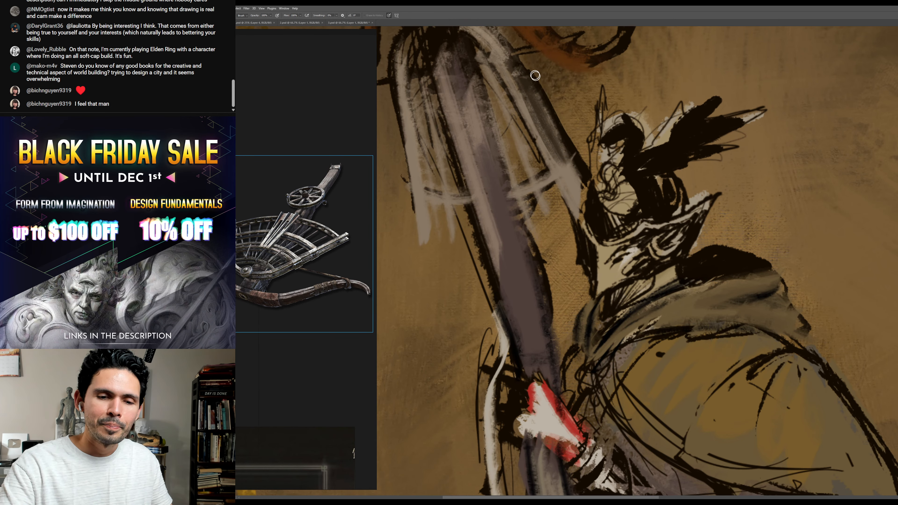
mouse_move(533, 74)
left_mouse_down()
mouse_move(587, 177)
mouse_move(620, 206)
mouse_move(615, 225)
mouse_move(598, 193)
mouse_move(600, 212)
mouse_move(594, 209)
mouse_move(607, 166)
left_mouse_up()
key("b")
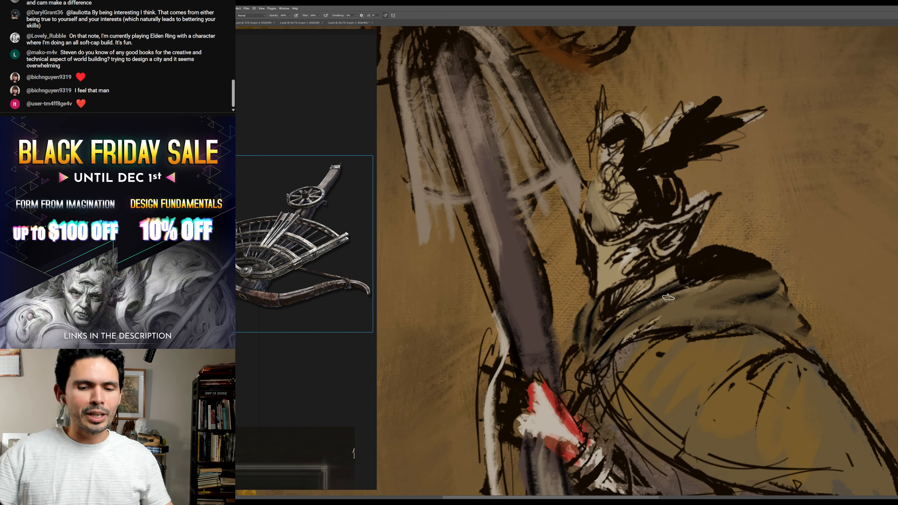
- Widen the reference window and bring the Winged Serpent Helm reference into close view beside the painted helmet
left_click_drag(663, 263, 690, 217)
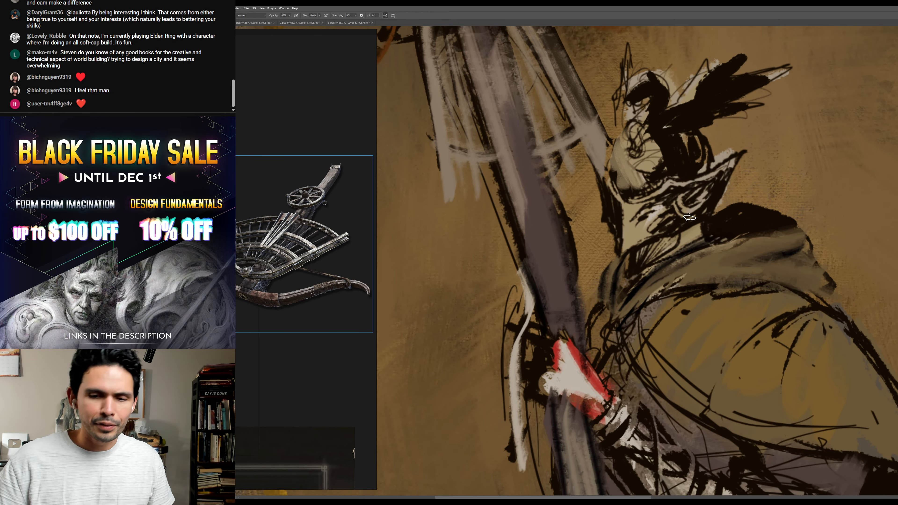
scroll(360, 339, "down", 10)
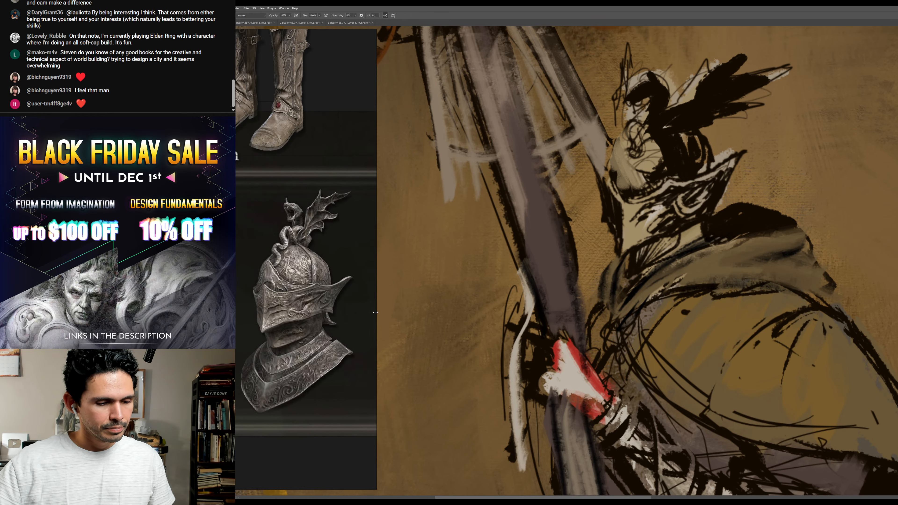
left_click_drag(377, 313, 414, 313)
left_click_drag(321, 342, 337, 340)
scroll(338, 341, "up", 3)
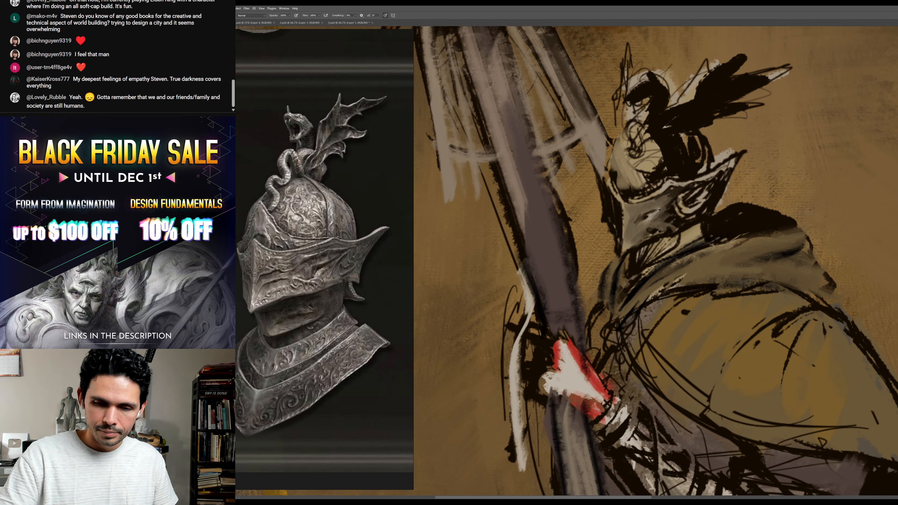
- Paint the front of the staff knight's visor with gray metal tones sampled from the helmet area
left_click_drag(651, 221, 626, 232)
left_click(656, 216, "alt")
left_click(633, 209, "alt")
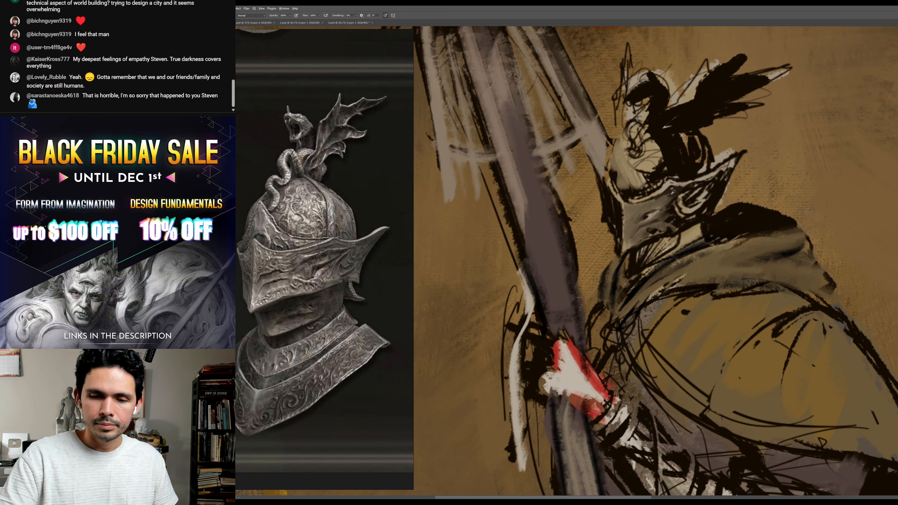
left_click(679, 190, "alt")
left_click(666, 200, "alt")
left_click_drag(661, 196, 681, 191)
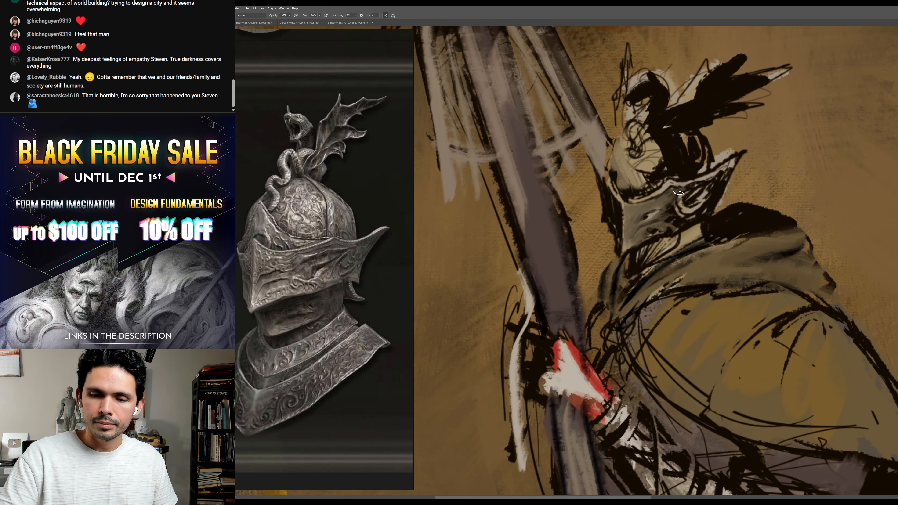
- Extend the gray metal shading across the back of the visor toward its flared wing, covering the loose sketch lines
scroll(727, 162, "down", 1)
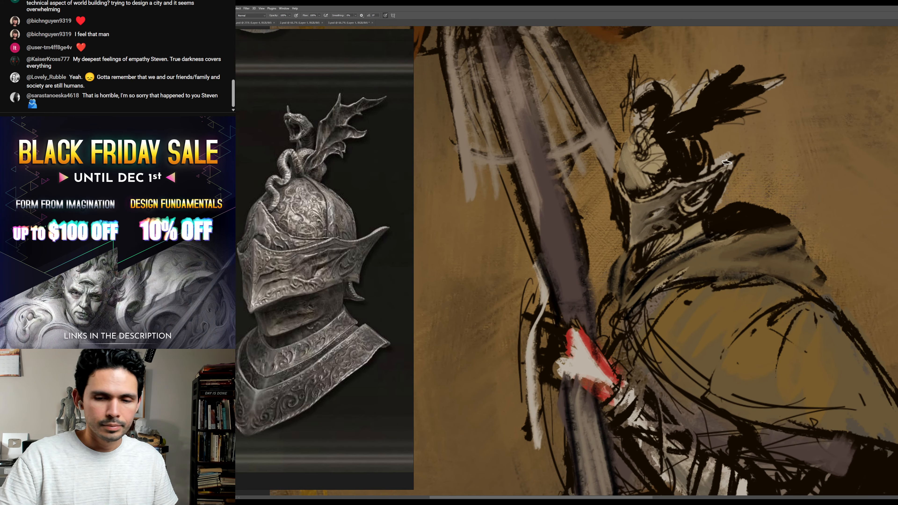
left_click(667, 223, "alt")
mouse_move(662, 229)
left_mouse_down()
mouse_move(687, 219)
mouse_move(675, 219)
mouse_move(675, 206)
mouse_move(698, 213)
mouse_move(693, 200)
mouse_move(711, 169)
mouse_move(684, 193)
left_mouse_up()
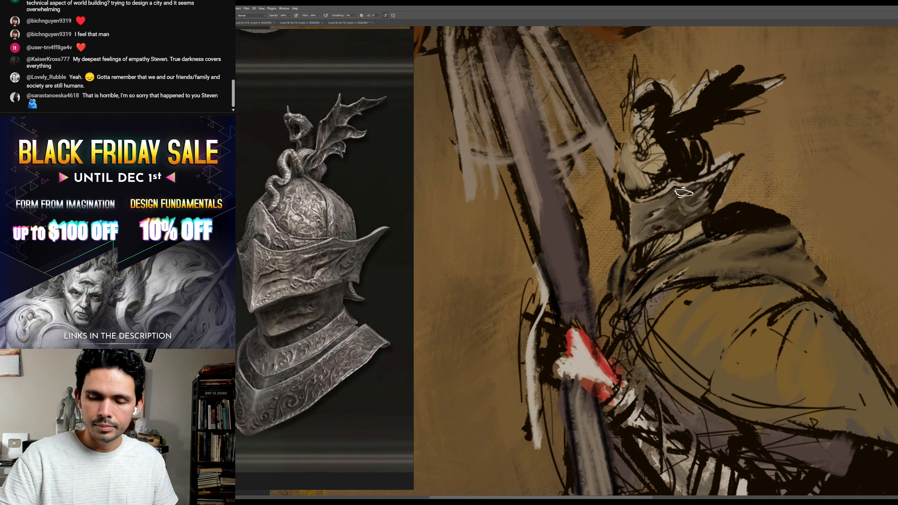
scroll(794, 137, "down", 2)
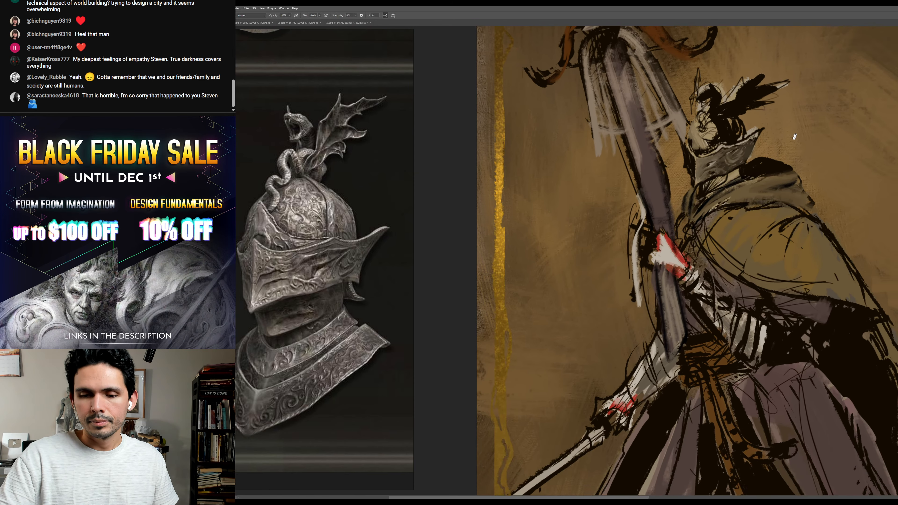
mouse_move(794, 137)
left_mouse_down()
mouse_move(757, 173)
mouse_move(748, 197)
left_mouse_up()
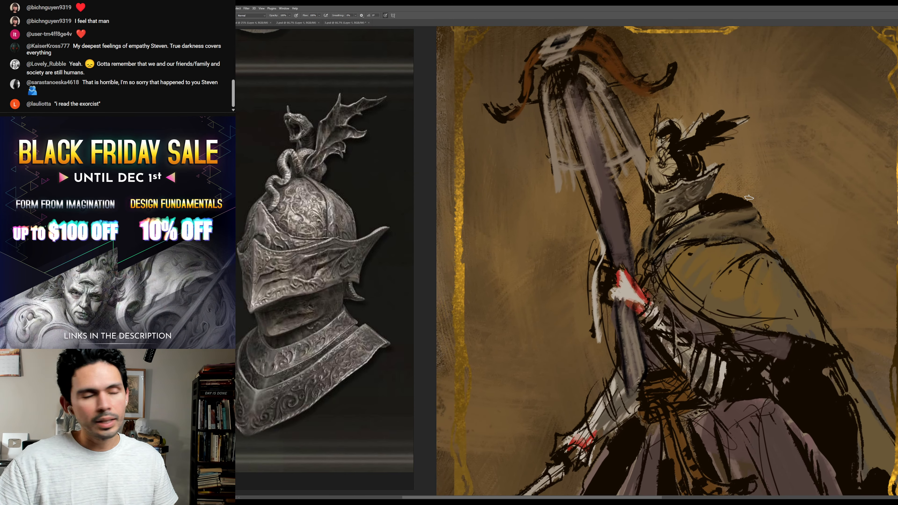
- Refine the pointed rear tip of the helmet's flared visor and check it against the whole composition
scroll(700, 203, "down", 4)
scroll(731, 173, "up", 5)
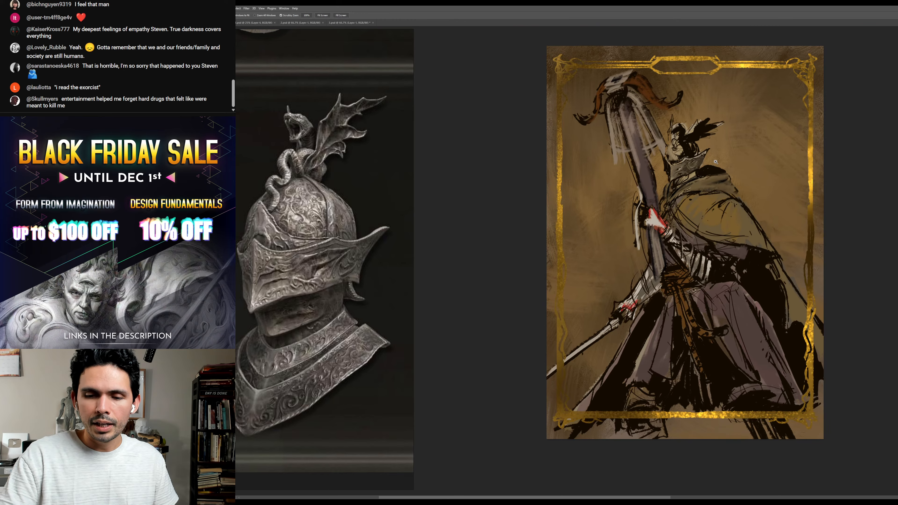
scroll(730, 173, "up", 1)
key("b")
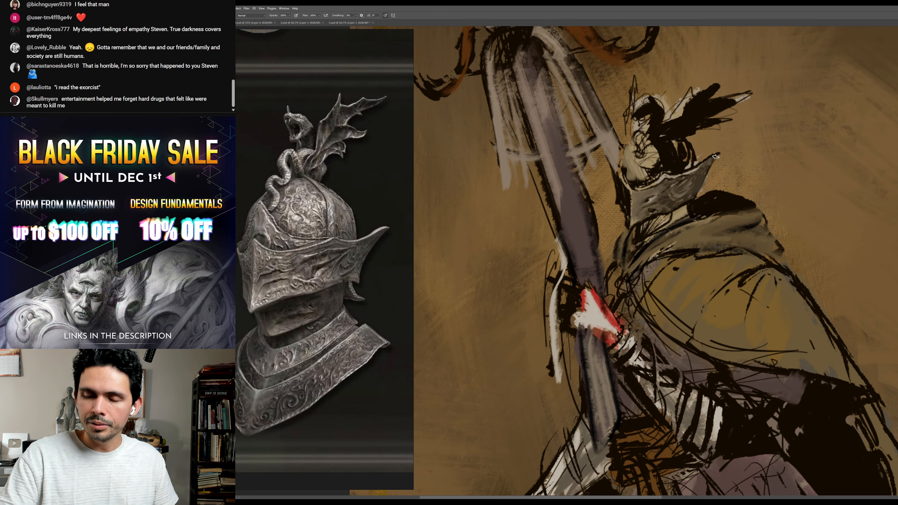
left_click_drag(714, 156, 710, 166)
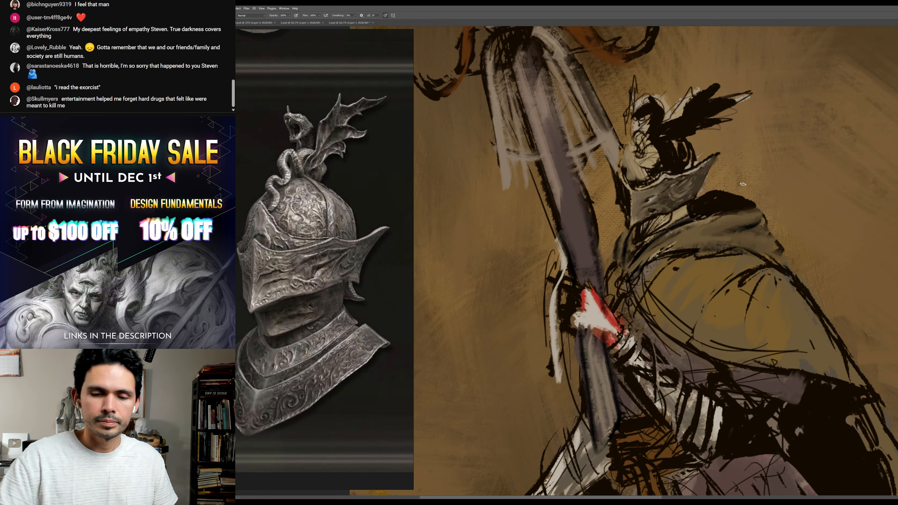
mouse_move(788, 228)
left_mouse_down()
mouse_move(774, 225)
mouse_move(755, 263)
left_mouse_up()
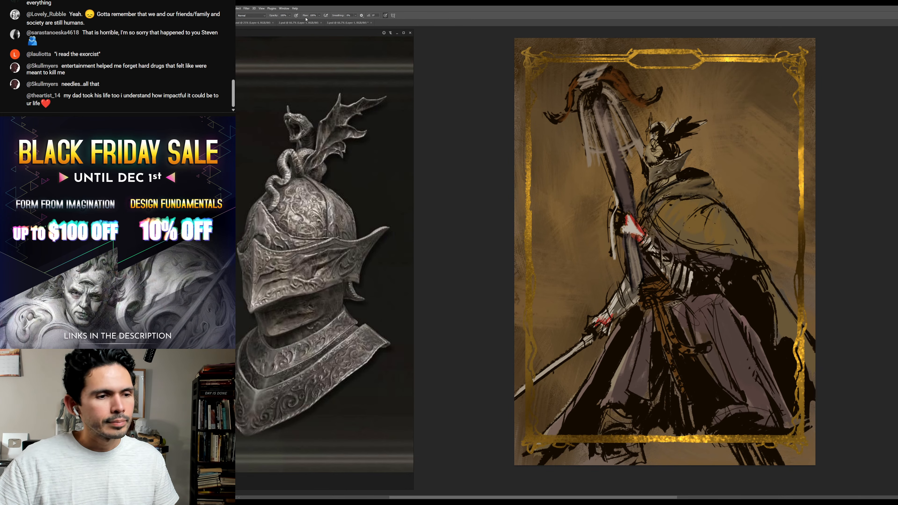
- Compare the lunging knight sketch, the staff knight painting and the profile knight card across the open documents
left_click(347, 24)
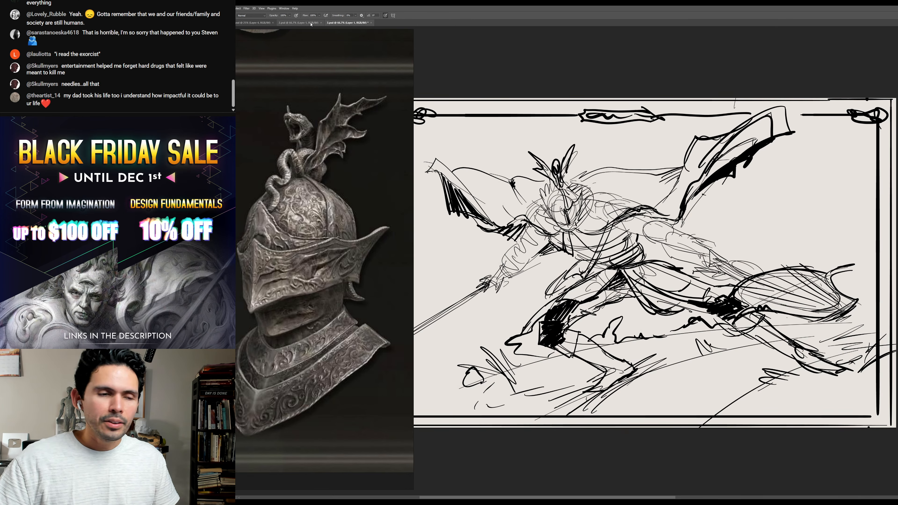
left_click(299, 23)
left_click(253, 22)
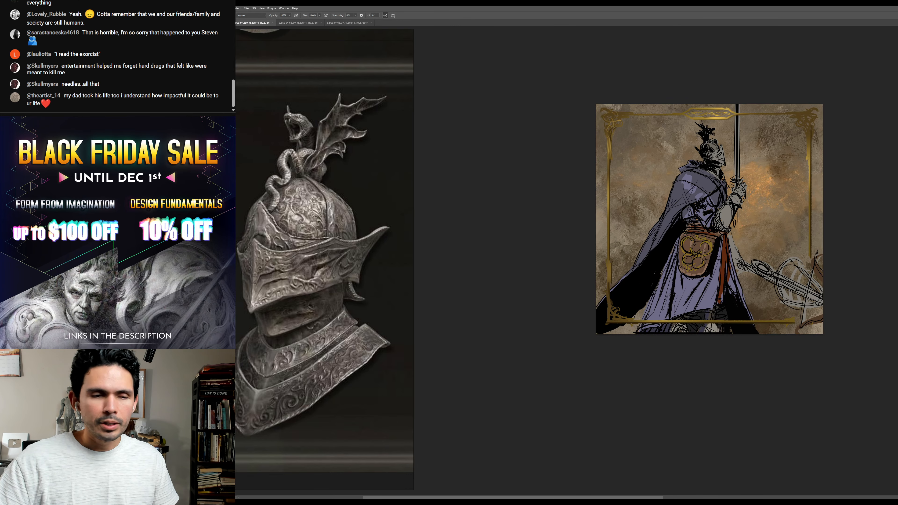
scroll(362, 401, "down", 7)
left_click(299, 23)
left_click(348, 23)
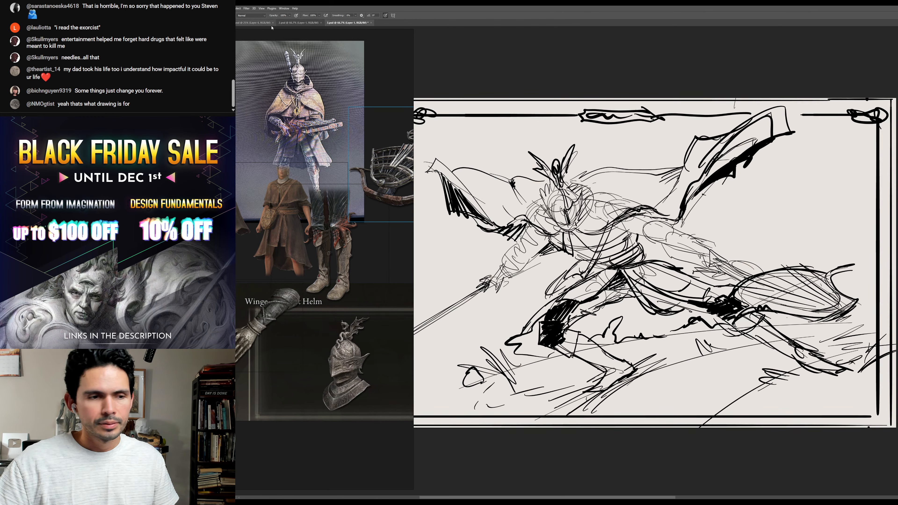
left_click(299, 23)
left_click(253, 22)
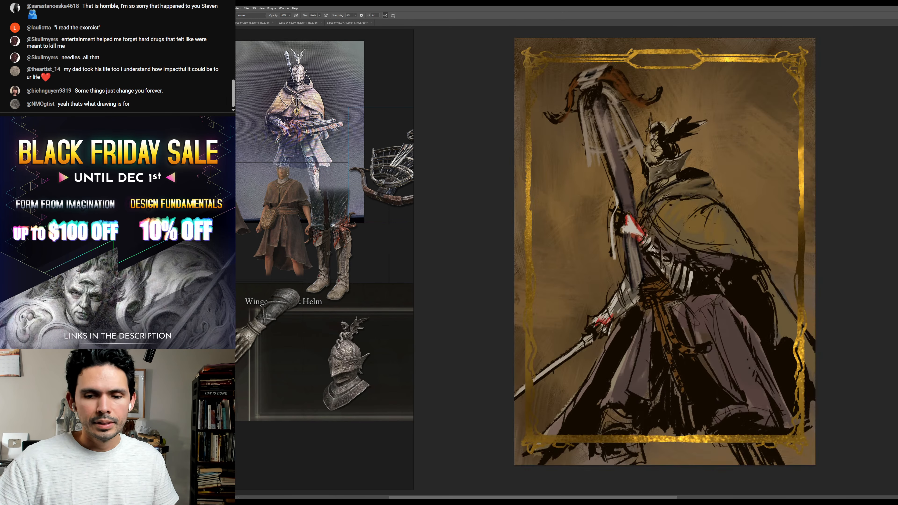
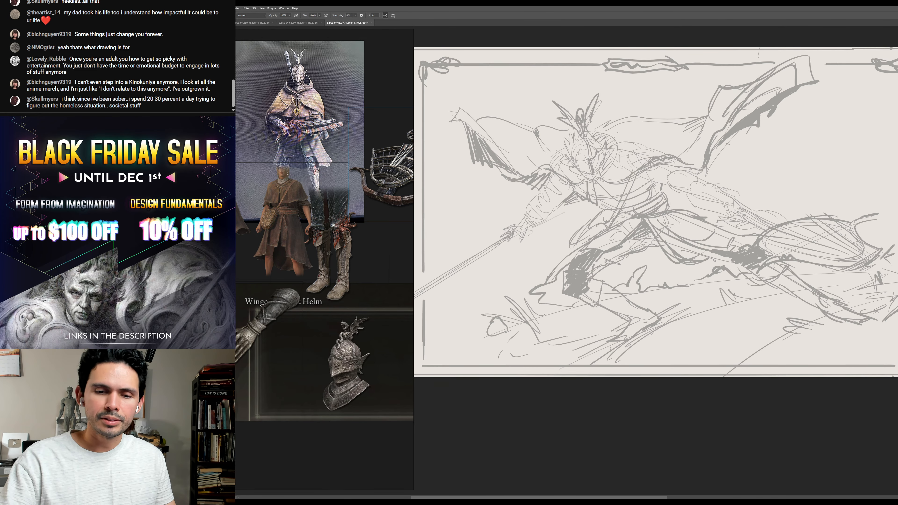
- Spread the armored boots, gauntlet and brown robe references apart below the hooded crossbow knight, and enlarge the board view
left_click_drag(633, 184, 668, 162)
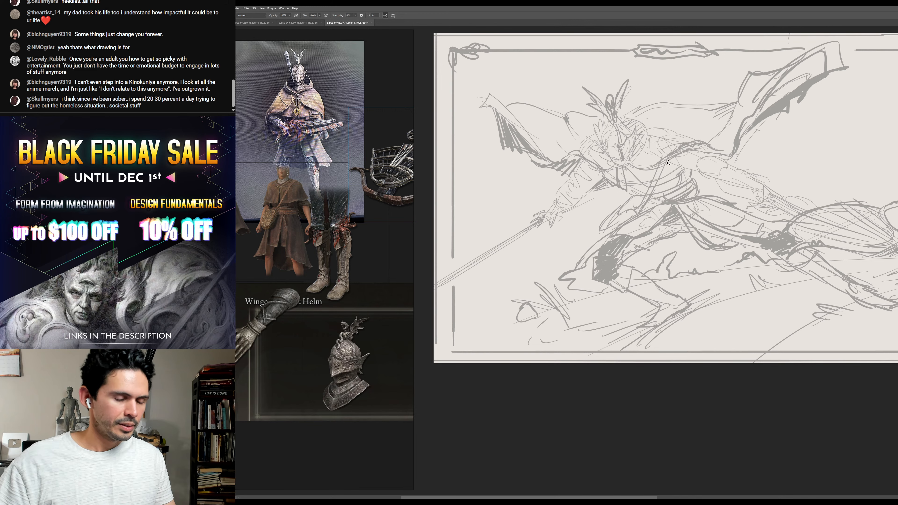
left_click_drag(299, 267, 353, 278)
left_click_drag(251, 327, 294, 406)
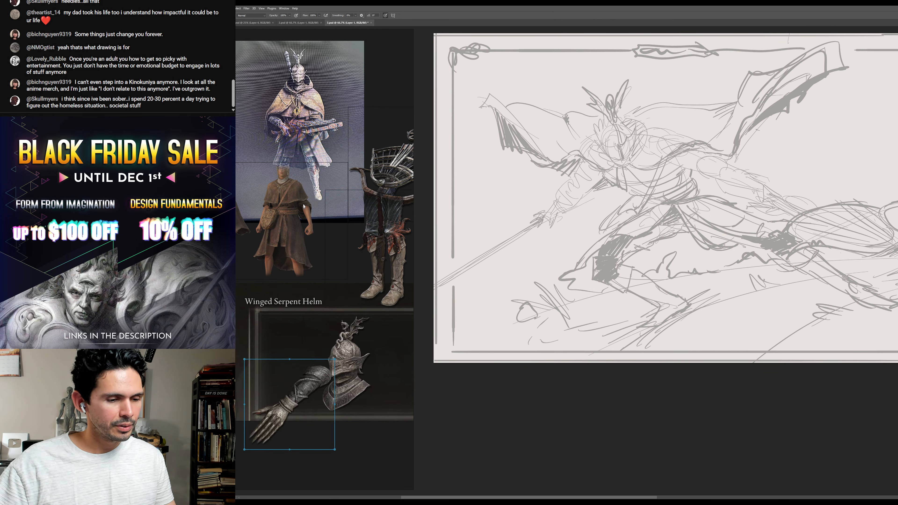
left_click_drag(288, 210, 304, 275)
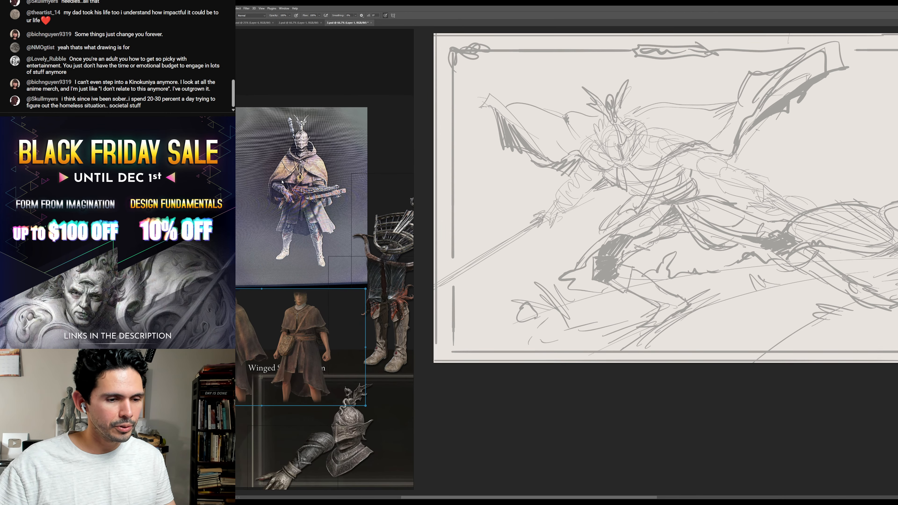
scroll(276, 195, "up", 3)
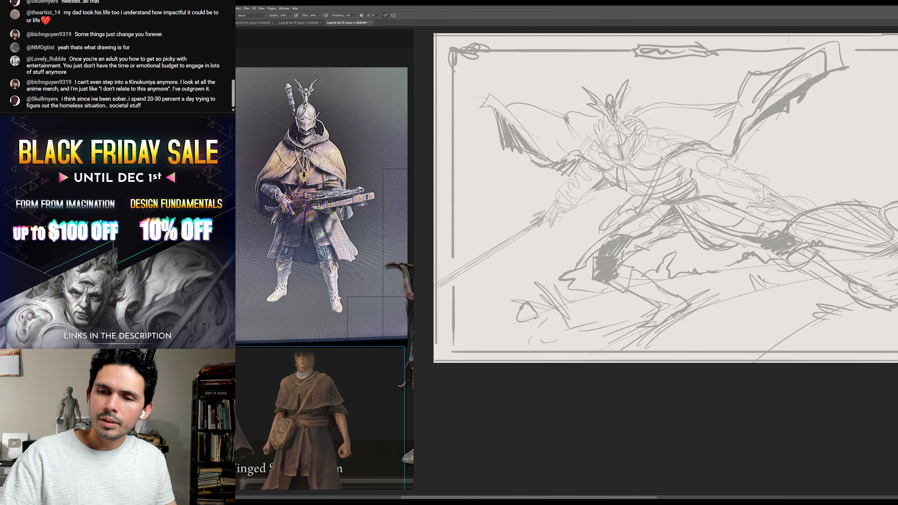
- Restore the sketch to full opacity and redraw the lunging knight's visor, brow and crest base with black strokes
key("0")
mouse_move(627, 124)
left_mouse_down()
mouse_move(622, 147)
mouse_move(638, 151)
mouse_move(628, 181)
left_mouse_up()
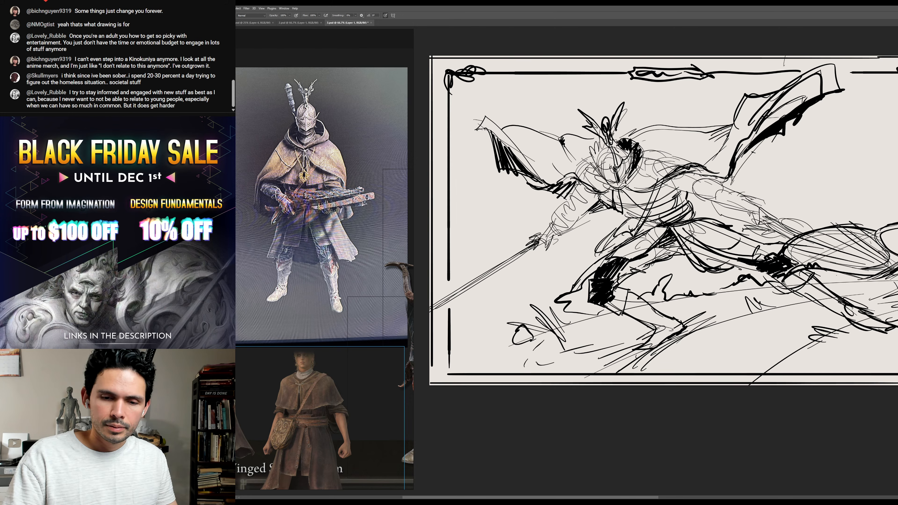
left_click_drag(599, 156, 594, 173)
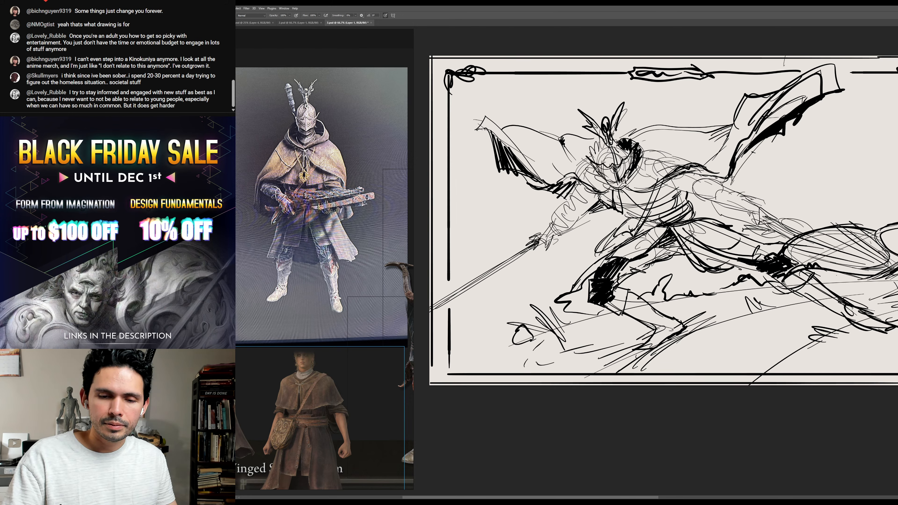
mouse_move(605, 145)
left_mouse_down()
mouse_move(598, 165)
mouse_move(625, 159)
left_mouse_up()
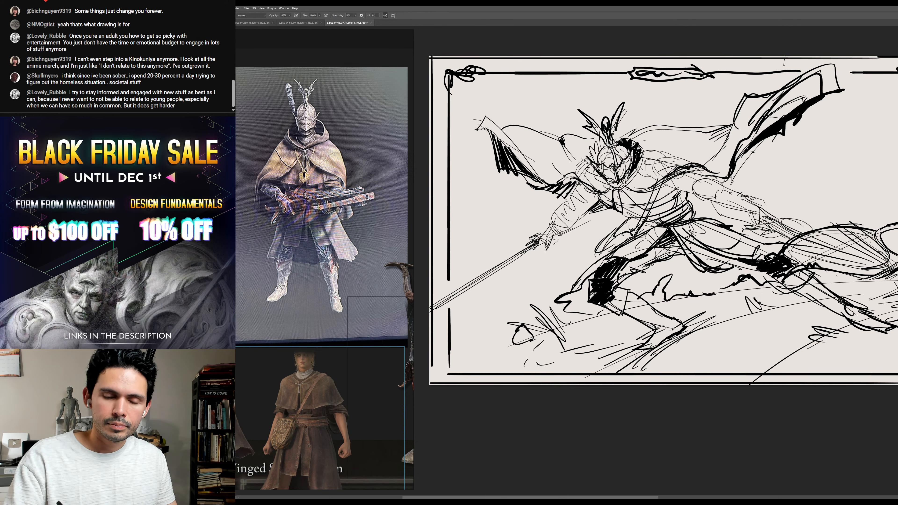
left_click_drag(604, 120, 610, 126)
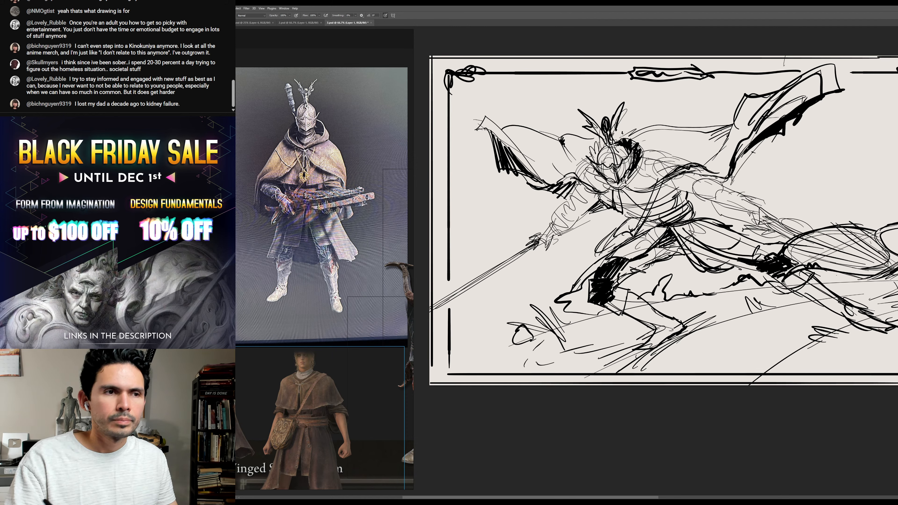
left_click_drag(636, 121, 635, 114)
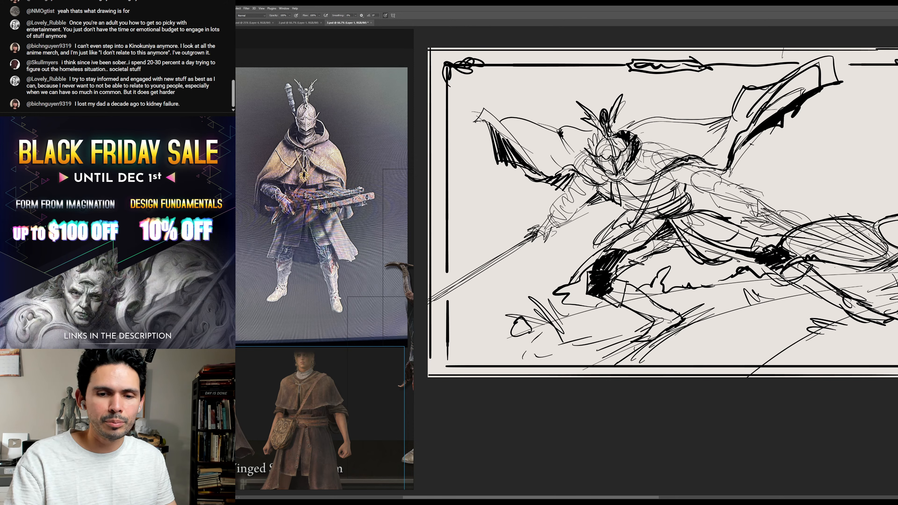
- Thicken the plumes fanning out above the lunging knight's helmet with solid black strokes, trimming their edges with the eraser
mouse_move(616, 133)
left_mouse_down()
mouse_move(623, 104)
mouse_move(597, 118)
left_mouse_up()
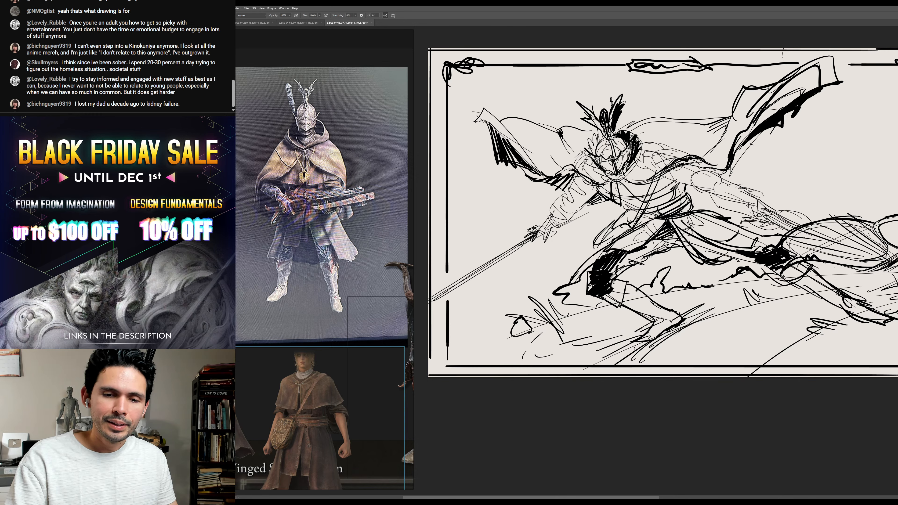
key("e")
mouse_move(612, 116)
left_mouse_down()
mouse_move(621, 95)
mouse_move(595, 118)
mouse_move(590, 103)
mouse_move(598, 125)
left_mouse_up()
key("b")
scroll(597, 125, "up", 3)
left_click_drag(587, 119, 571, 131)
mouse_move(579, 120)
left_mouse_down()
mouse_move(558, 101)
mouse_move(579, 119)
mouse_move(563, 121)
mouse_move(584, 107)
mouse_move(577, 102)
mouse_move(603, 104)
mouse_move(606, 95)
mouse_move(603, 123)
mouse_move(606, 95)
mouse_move(604, 127)
mouse_move(627, 94)
mouse_move(613, 117)
mouse_move(584, 131)
mouse_move(630, 104)
left_mouse_up()
key("e")
key("b")
key("e")
key("b")
key("z")
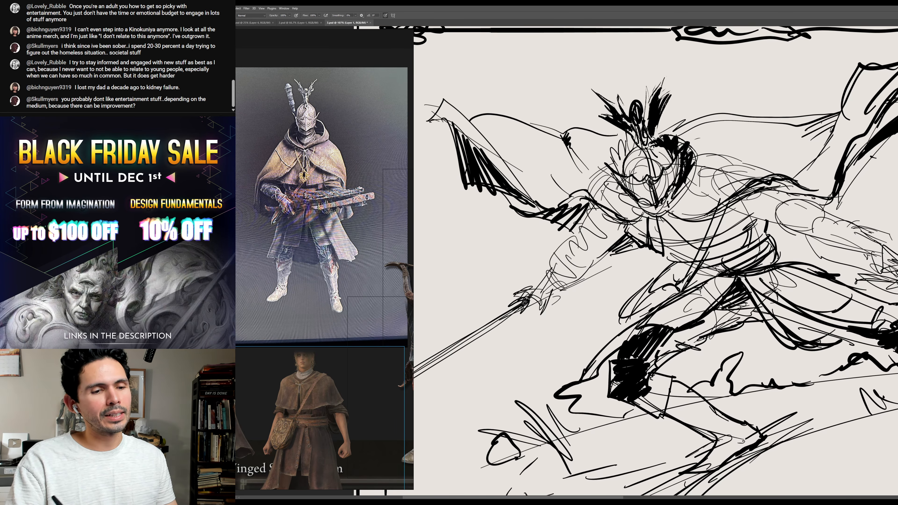
- Draw a small curled ornament below the plumes on the helmet's forehead and carve its shape with the eraser
key("b")
key("b")
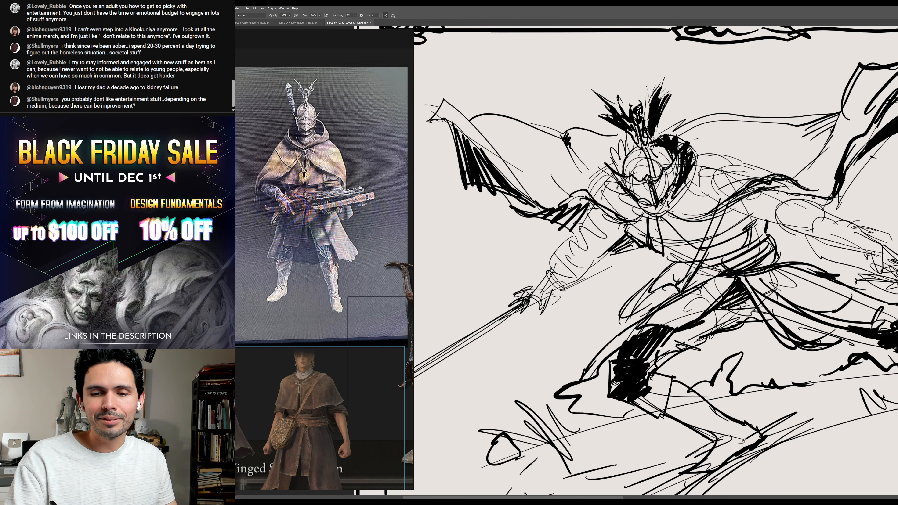
mouse_move(642, 122)
left_mouse_down()
mouse_move(649, 134)
mouse_move(636, 138)
left_mouse_up()
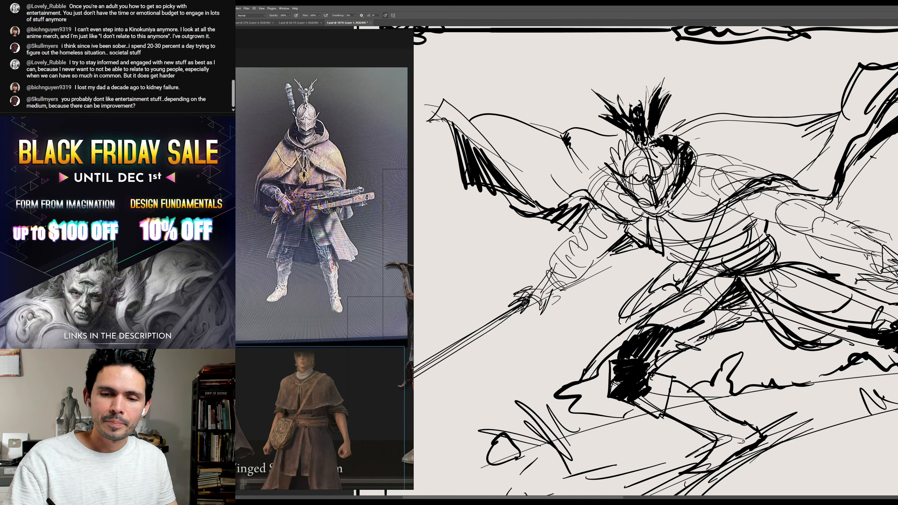
left_click_drag(644, 136, 650, 171)
key("e")
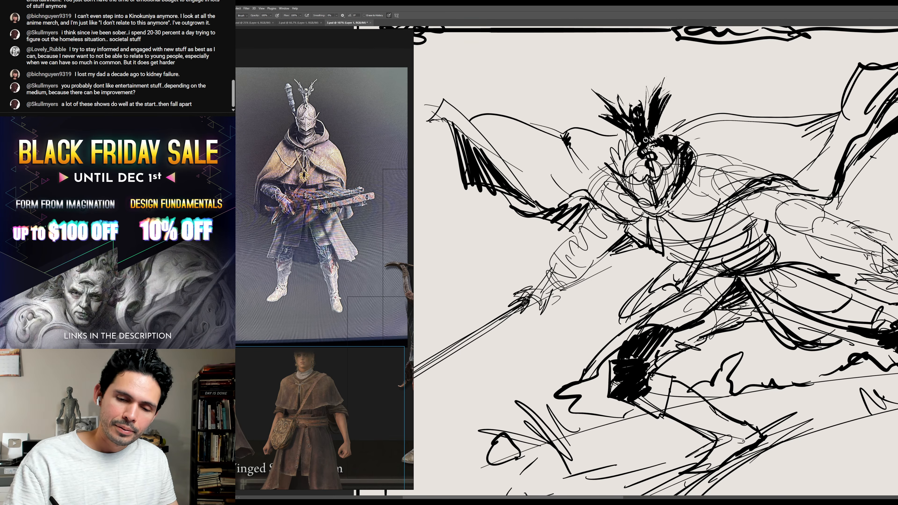
mouse_move(641, 139)
left_mouse_down()
mouse_move(640, 155)
mouse_move(654, 167)
mouse_move(638, 153)
mouse_move(646, 145)
mouse_move(646, 167)
mouse_move(657, 161)
left_mouse_up()
key("b")
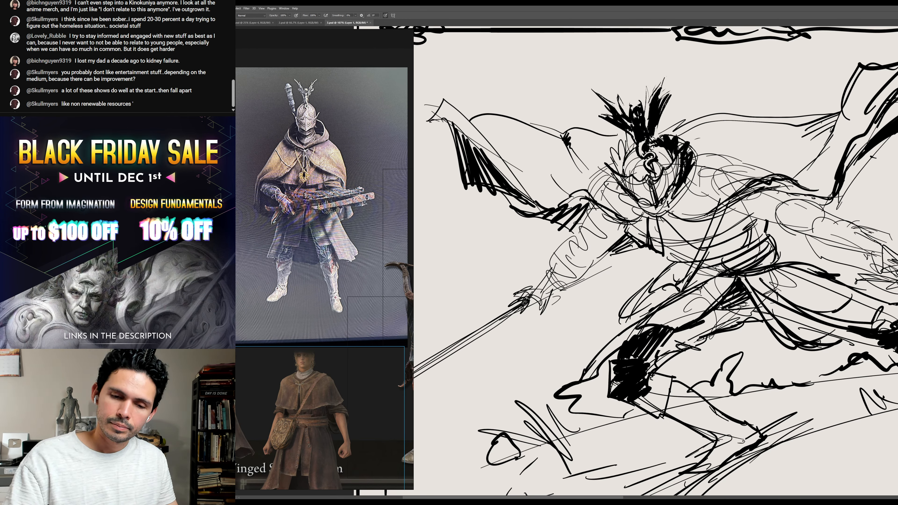
left_click_drag(629, 149, 623, 172)
key("e")
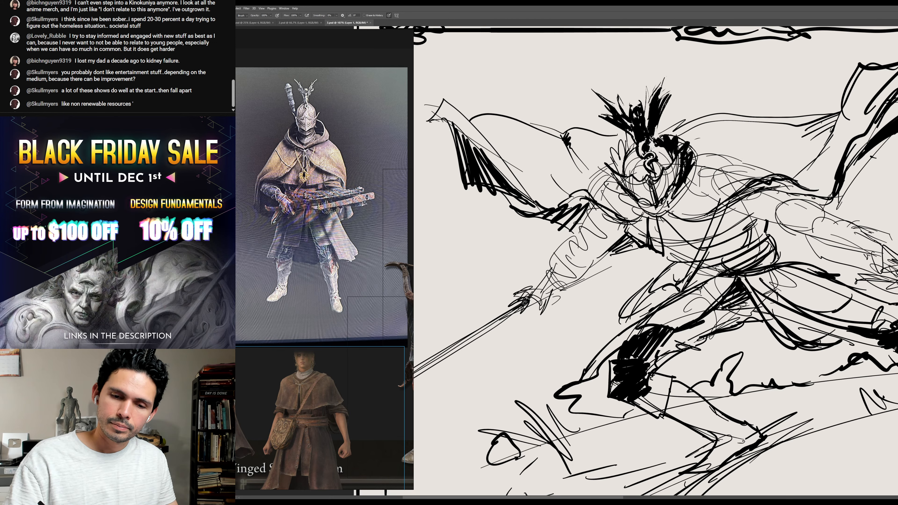
mouse_move(657, 144)
left_mouse_down()
mouse_move(670, 161)
mouse_move(628, 160)
mouse_move(629, 152)
mouse_move(640, 167)
mouse_move(666, 130)
mouse_move(628, 158)
mouse_move(639, 156)
mouse_move(629, 176)
left_mouse_up()
- Define the helmet's face edge and fill its shadow side solid black, cleaning the contour with the eraser
key("b")
key("e")
key("b")
key("e")
key("b")
mouse_move(650, 145)
left_mouse_down()
mouse_move(674, 166)
mouse_move(664, 169)
left_mouse_up()
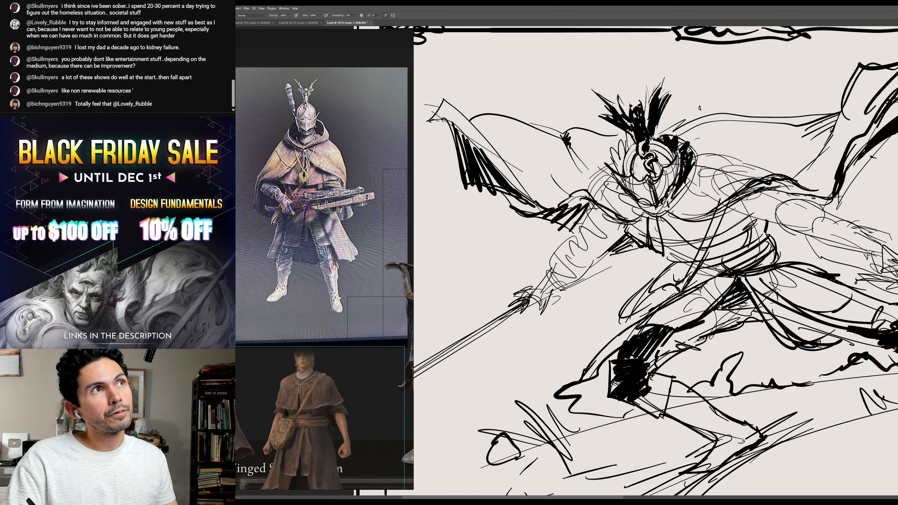
mouse_move(649, 177)
left_mouse_down()
mouse_move(661, 204)
mouse_move(679, 152)
mouse_move(676, 179)
left_mouse_up()
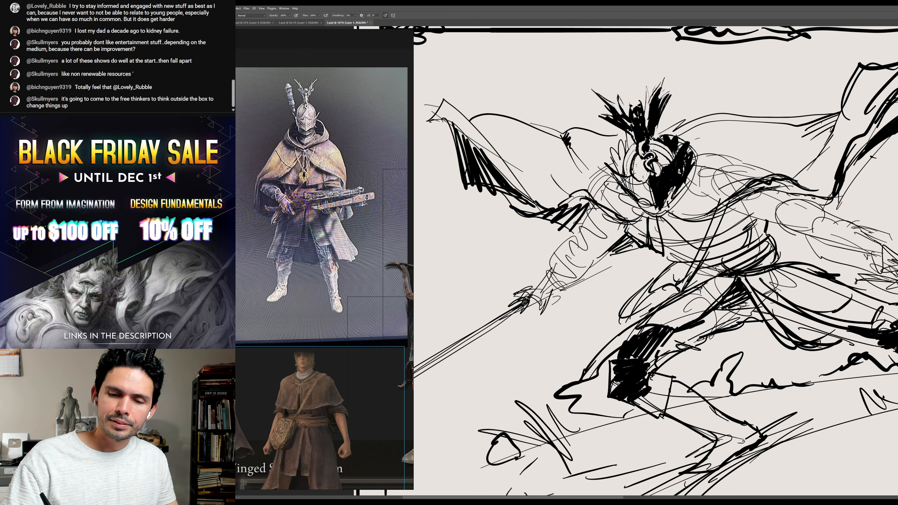
key("e")
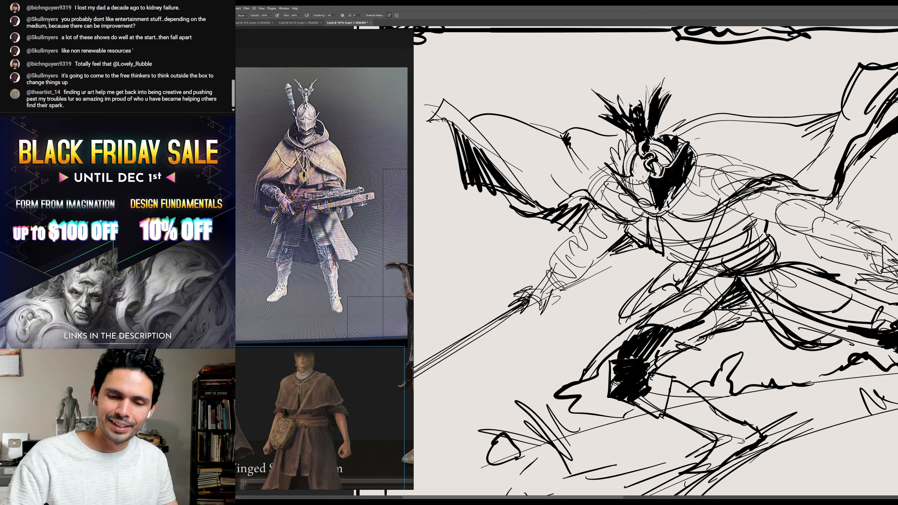
key("b")
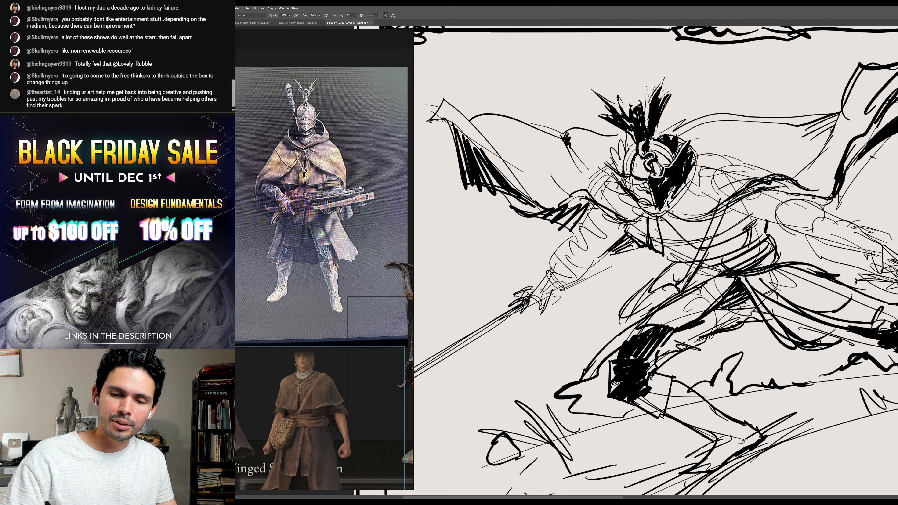
key("e")
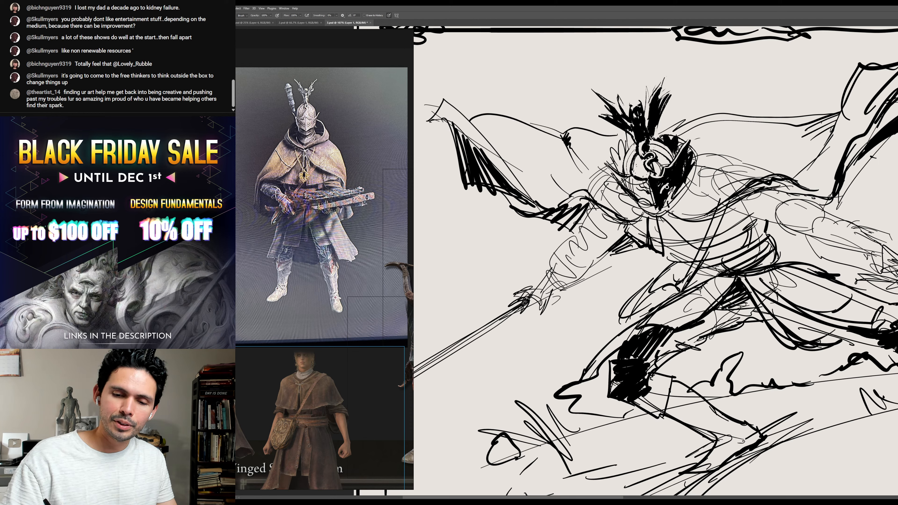
key("b")
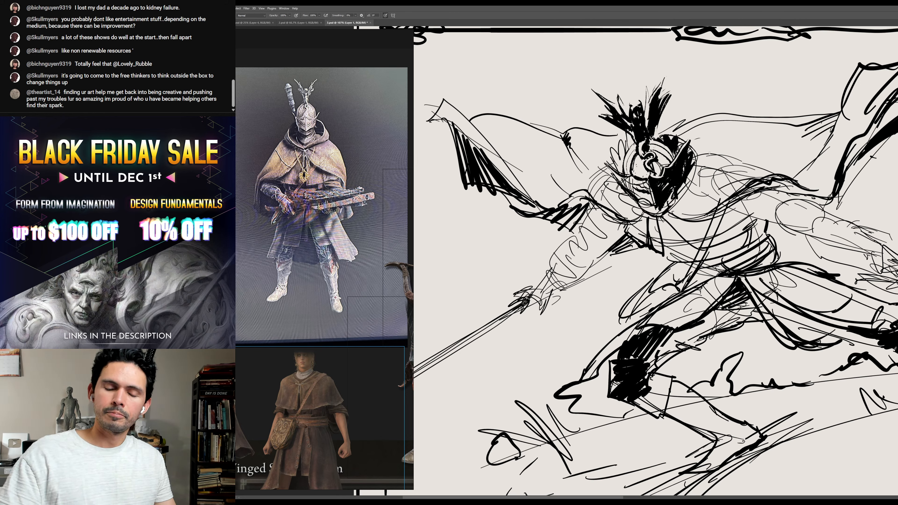
- Lasso the lunging knight's helmet and plumes, move them slightly higher on the body, and clear the selection
key("l")
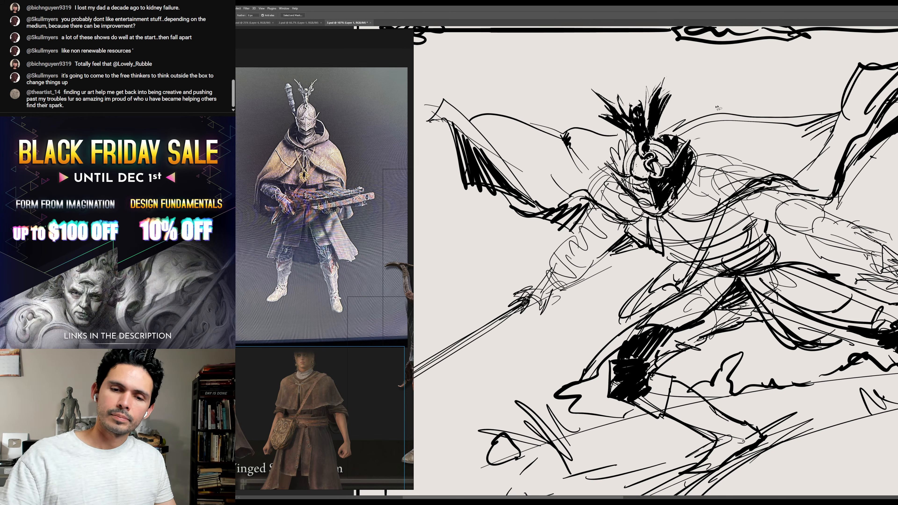
mouse_move(664, 71)
left_mouse_down()
mouse_move(664, 134)
mouse_move(692, 149)
mouse_move(693, 173)
mouse_move(662, 219)
mouse_move(605, 162)
mouse_move(590, 102)
mouse_move(666, 69)
left_mouse_up()
key("v")
left_click_drag(674, 154, 671, 147)
key("ctrl+d")
scroll(695, 175, "down", 1)
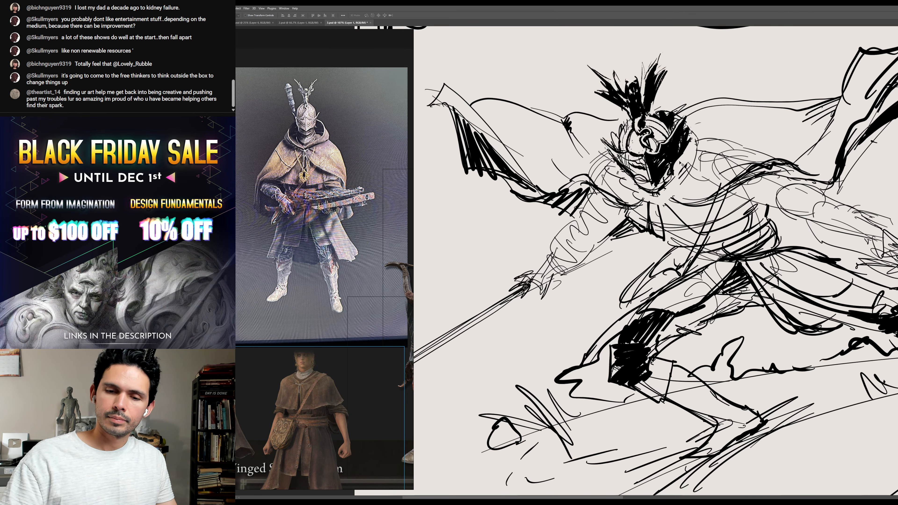
- Fill the hood's interior around both sides and the underside of the helmet with dense black hatching, forming a dark rim
key("b")
key("b")
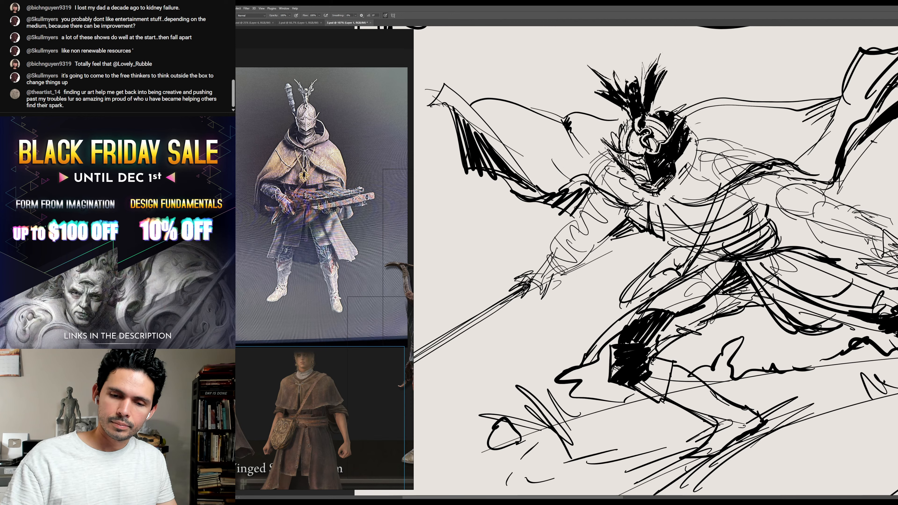
mouse_move(679, 160)
left_mouse_down()
mouse_move(678, 176)
mouse_move(683, 171)
left_mouse_up()
left_click_drag(693, 141, 688, 170)
mouse_move(692, 119)
left_mouse_down()
mouse_move(695, 152)
mouse_move(678, 182)
left_mouse_up()
mouse_move(698, 152)
left_mouse_down()
mouse_move(665, 192)
mouse_move(636, 195)
left_mouse_up()
left_click_drag(636, 163, 623, 186)
mouse_move(657, 187)
left_mouse_down()
mouse_move(638, 197)
mouse_move(621, 189)
left_mouse_up()
mouse_move(626, 172)
left_mouse_down()
mouse_move(616, 151)
mouse_move(609, 179)
left_mouse_up()
left_click_drag(614, 144, 615, 148)
mouse_move(629, 119)
left_mouse_down()
mouse_move(618, 137)
mouse_move(615, 129)
mouse_move(606, 182)
left_mouse_up()
left_click_drag(638, 184, 618, 195)
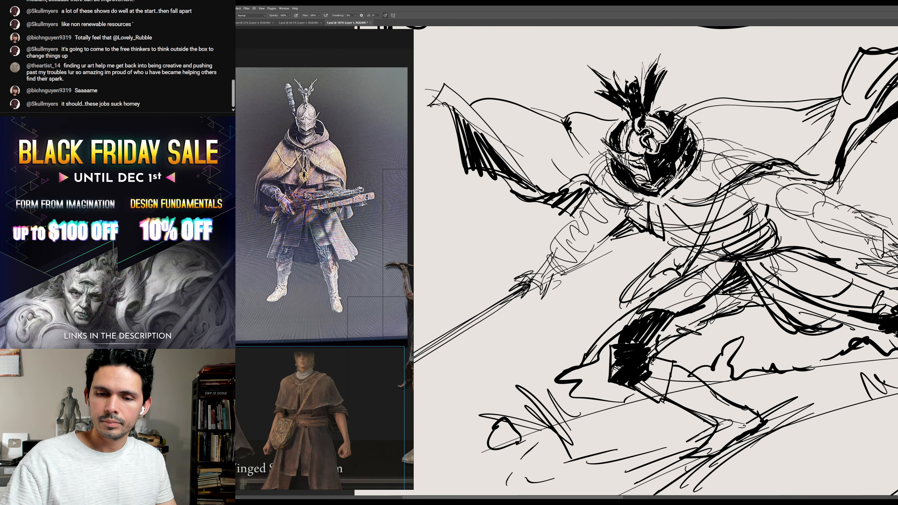
left_click_drag(686, 152, 674, 176)
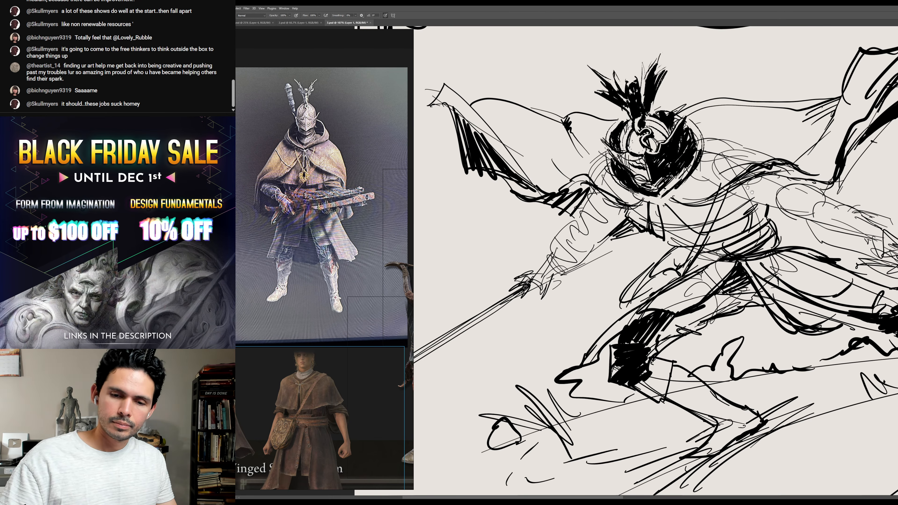
left_click_drag(750, 191, 698, 220)
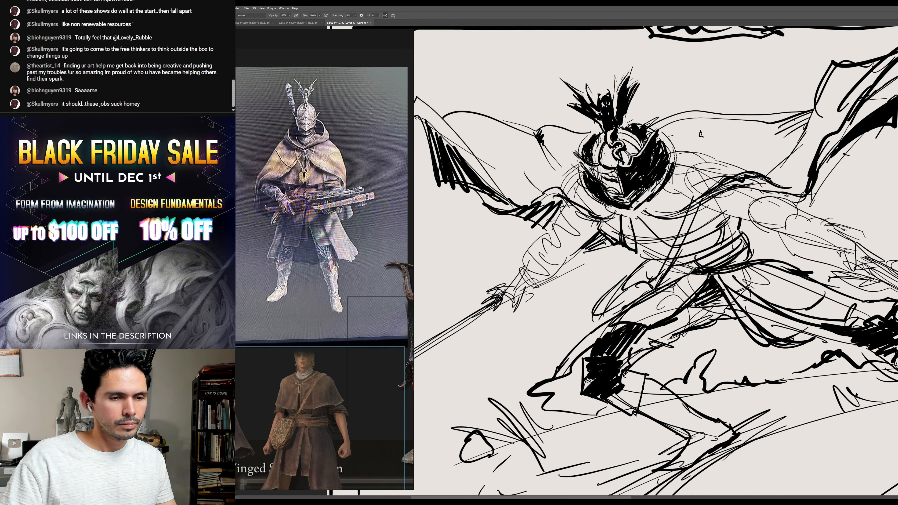
- Save the sketch, then redraw the hood's outer edge around the helmet with brush strokes
mouse_move(723, 156)
left_mouse_down()
mouse_move(686, 208)
mouse_move(766, 176)
mouse_move(770, 162)
mouse_move(801, 140)
mouse_move(778, 152)
mouse_move(780, 178)
left_mouse_up()
key("ctrl+s")
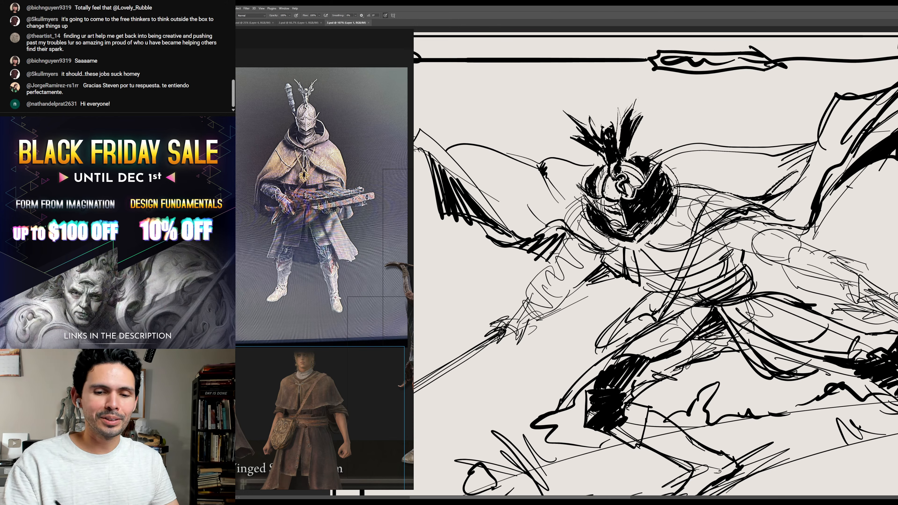
mouse_move(610, 168)
left_mouse_down()
mouse_move(601, 184)
mouse_move(643, 156)
mouse_move(653, 163)
mouse_move(639, 154)
mouse_move(664, 166)
left_mouse_up()
key("e")
key("b")
left_click_drag(633, 149, 683, 176)
mouse_move(683, 205)
left_mouse_down()
mouse_move(650, 149)
mouse_move(662, 153)
left_mouse_up()
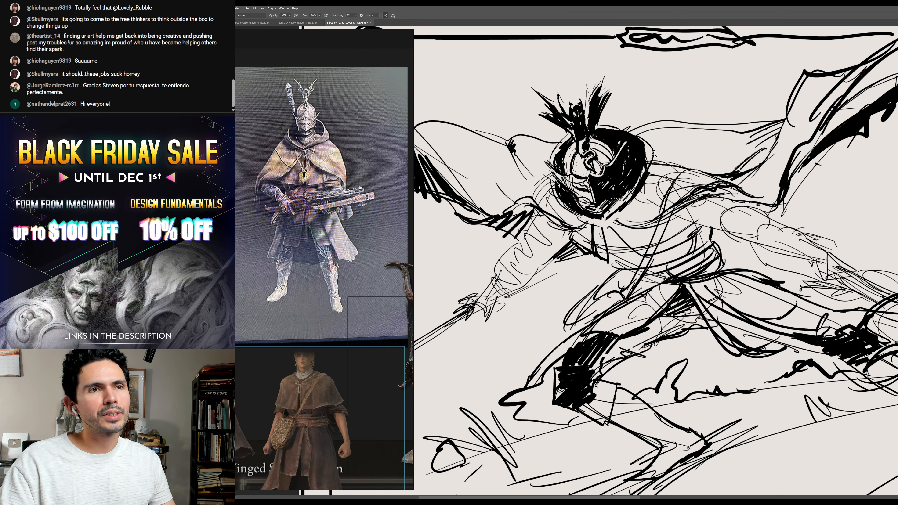
- Refine the hood's silhouette by erasing stray lines and inking a thick black rim that narrows beneath the helmet
left_click_drag(565, 137, 550, 163)
left_click_drag(651, 169, 668, 183)
key("e")
left_click_drag(586, 225, 570, 194)
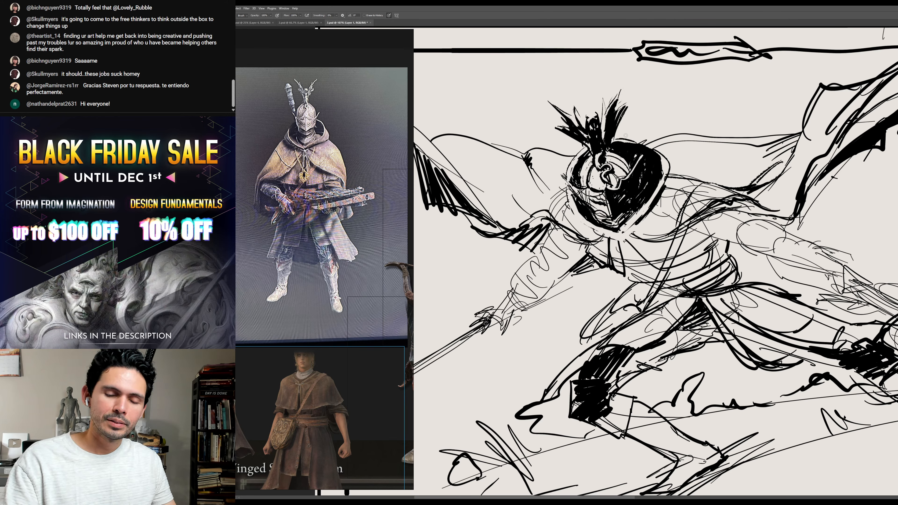
key("b")
mouse_move(620, 139)
left_mouse_down()
mouse_move(657, 149)
mouse_move(669, 170)
mouse_move(659, 155)
mouse_move(665, 179)
left_mouse_up()
left_click_drag(623, 242, 608, 196)
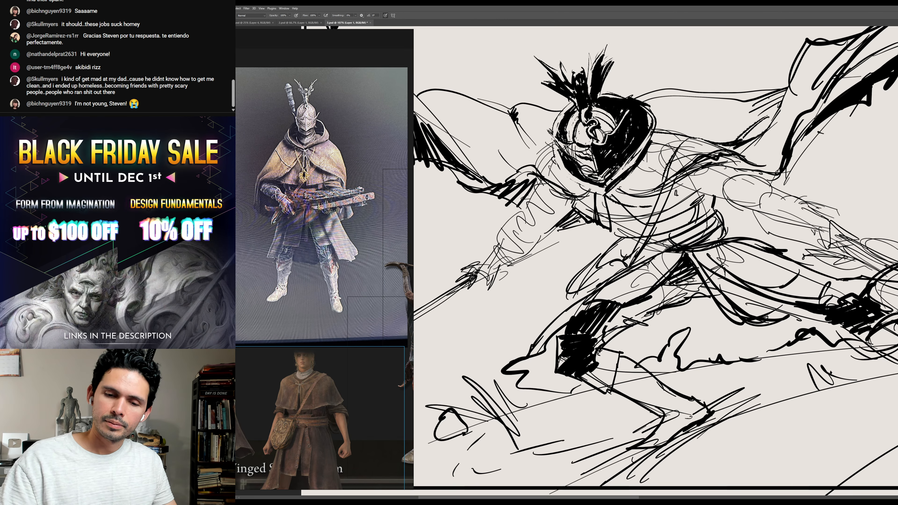
- Clear loose construction lines from the chest, then ink the short cape's lower edge and a dark buckle on the waist belt
key("e")
left_click_drag(660, 193, 677, 173)
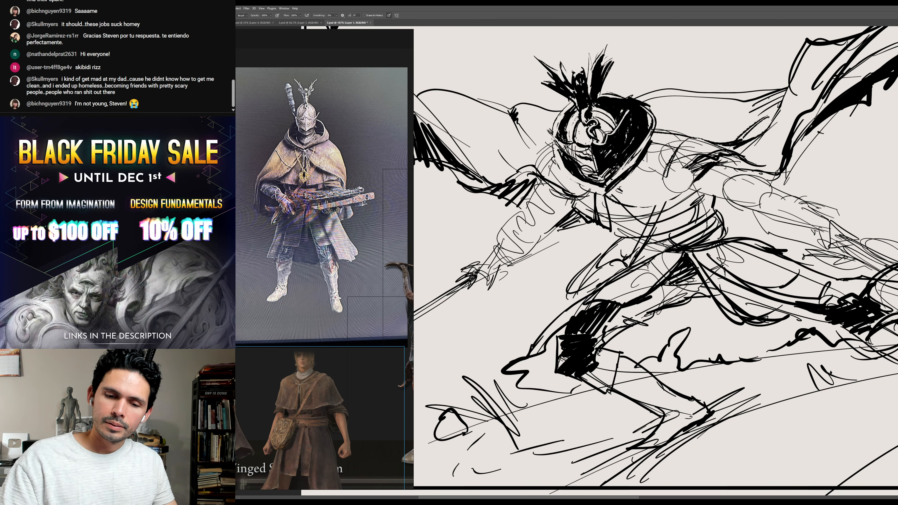
key("b")
left_click_drag(623, 193, 672, 223)
mouse_move(588, 194)
left_mouse_down()
mouse_move(689, 213)
mouse_move(670, 231)
mouse_move(669, 218)
mouse_move(679, 221)
mouse_move(671, 217)
mouse_move(689, 211)
mouse_move(676, 225)
mouse_move(665, 223)
mouse_move(690, 211)
left_mouse_up()
key("e")
key("b")
mouse_move(666, 220)
left_mouse_down()
mouse_move(678, 213)
mouse_move(687, 221)
mouse_move(670, 228)
mouse_move(675, 217)
left_mouse_up()
left_click_drag(605, 192, 679, 188)
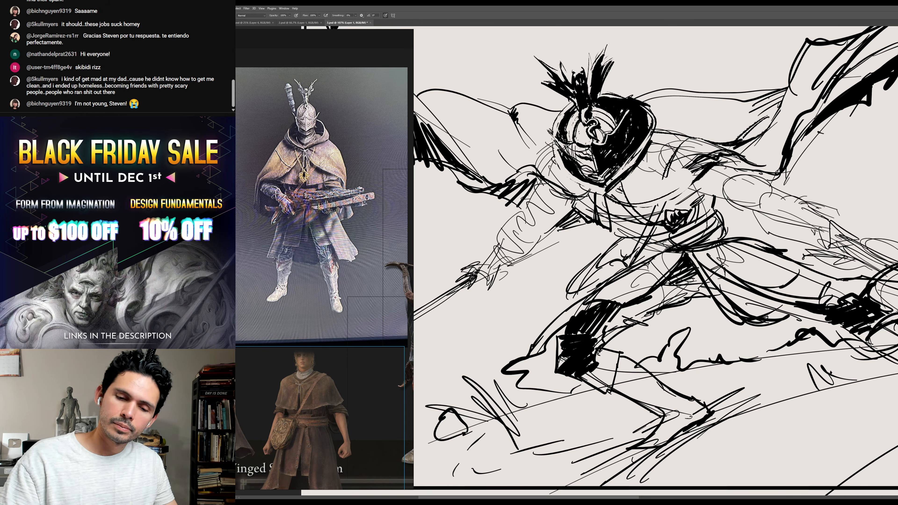
- Ink fold lines across the torso and shoulder, and outline the upper cape behind the shoulder with solid black folds
left_click_drag(640, 212, 697, 182)
mouse_move(633, 209)
left_mouse_down()
mouse_move(679, 196)
mouse_move(707, 173)
left_mouse_up()
mouse_move(657, 193)
left_mouse_down()
mouse_move(670, 158)
mouse_move(705, 130)
mouse_move(705, 140)
mouse_move(784, 145)
left_mouse_up()
left_click_drag(826, 44, 777, 141)
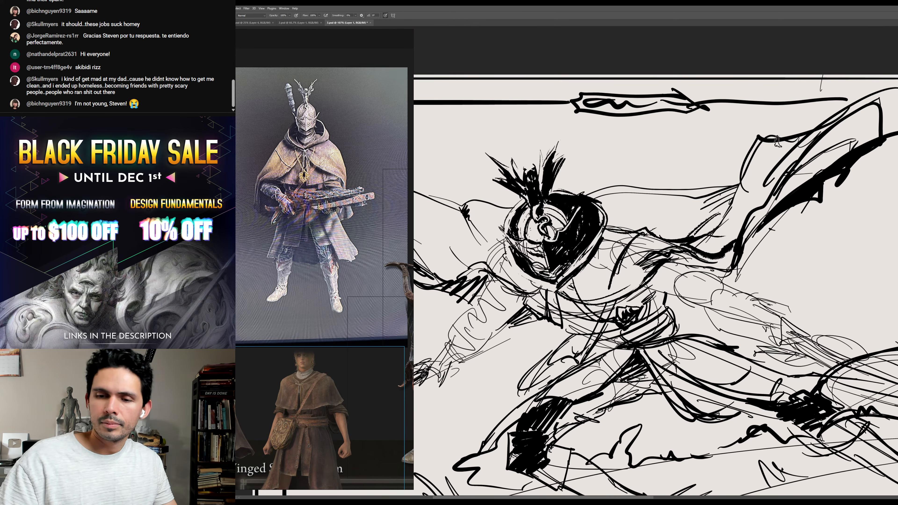
mouse_move(724, 205)
left_mouse_down()
mouse_move(714, 212)
mouse_move(703, 202)
mouse_move(695, 230)
left_mouse_up()
mouse_move(666, 236)
left_mouse_down()
mouse_move(677, 211)
mouse_move(658, 184)
mouse_move(624, 188)
left_mouse_up()
mouse_move(658, 182)
left_mouse_down()
mouse_move(746, 190)
mouse_move(608, 182)
mouse_move(595, 193)
left_mouse_up()
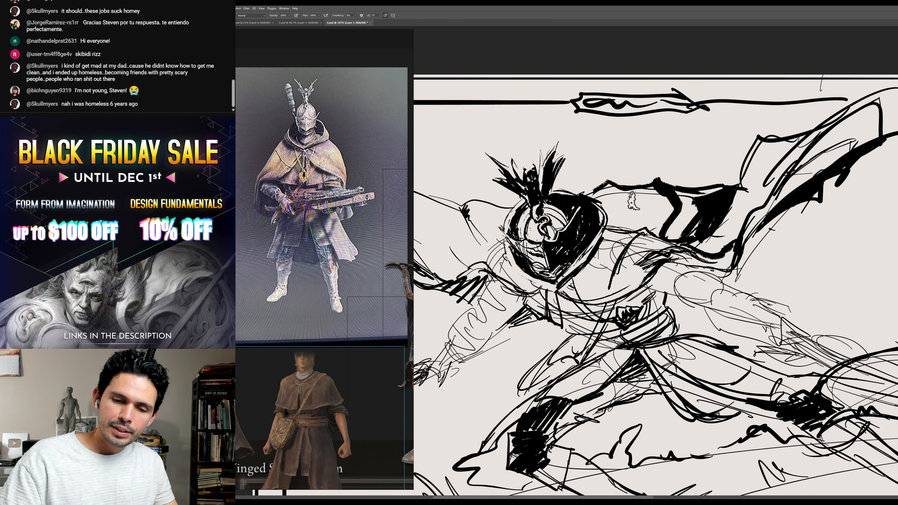
- Add fold strokes to the cape behind the back and a jagged torn edge on the opposite side of the hood
left_click_drag(659, 200, 802, 161)
mouse_move(656, 168)
left_mouse_down()
mouse_move(613, 157)
mouse_move(598, 166)
left_mouse_up()
scroll(602, 168, "down", 3)
left_click_drag(601, 283, 686, 280)
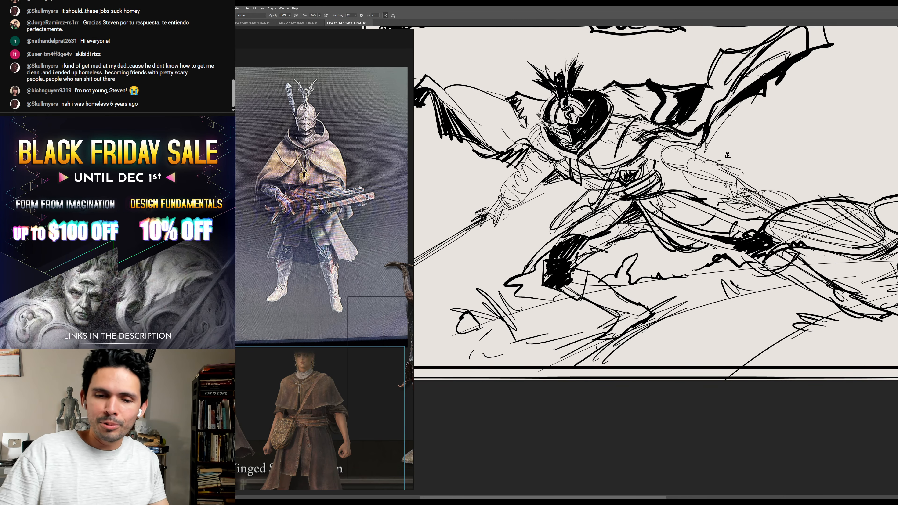
- Ink the crossbow arm with a rounded upper sleeve, wrapped forearm and gripping hand
mouse_move(657, 140)
left_mouse_down()
mouse_move(676, 160)
mouse_move(666, 148)
left_mouse_up()
mouse_move(739, 194)
left_mouse_down()
mouse_move(751, 211)
mouse_move(761, 193)
left_mouse_up()
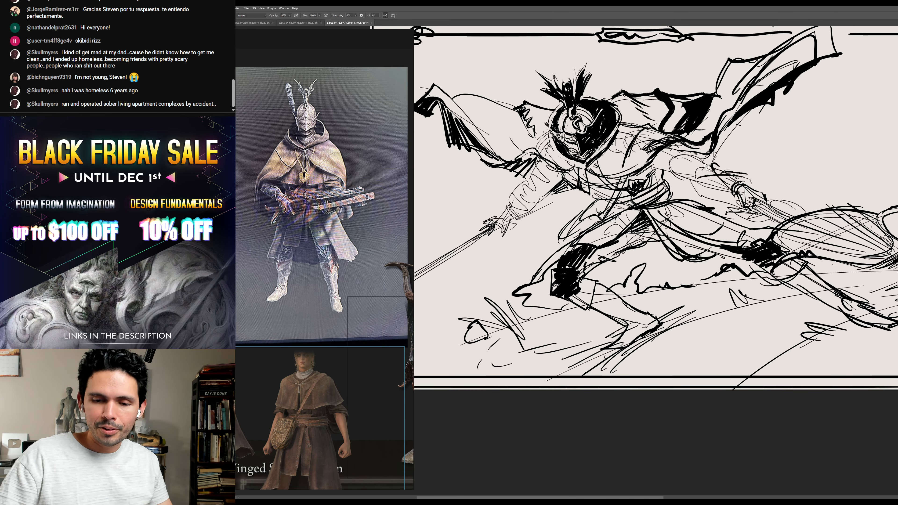
mouse_move(712, 182)
left_mouse_down()
mouse_move(686, 157)
mouse_move(698, 154)
mouse_move(719, 177)
left_mouse_up()
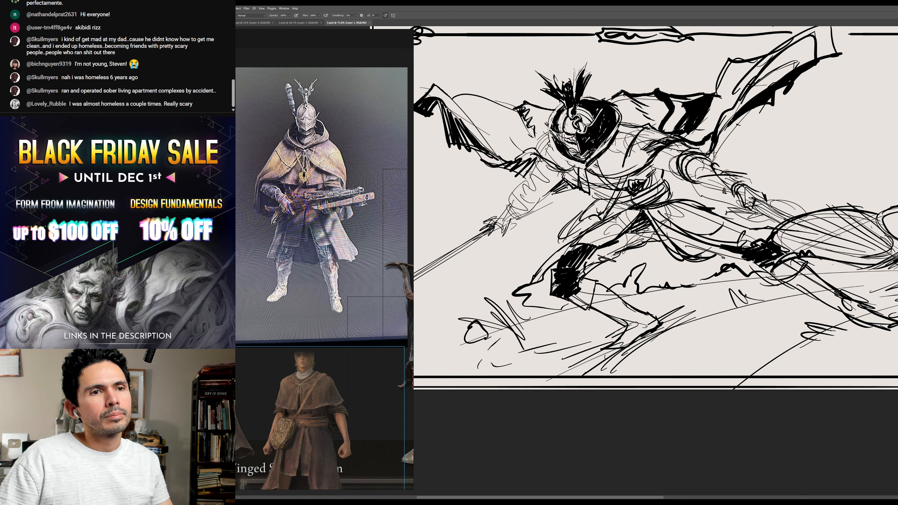
left_click_drag(723, 205, 718, 196)
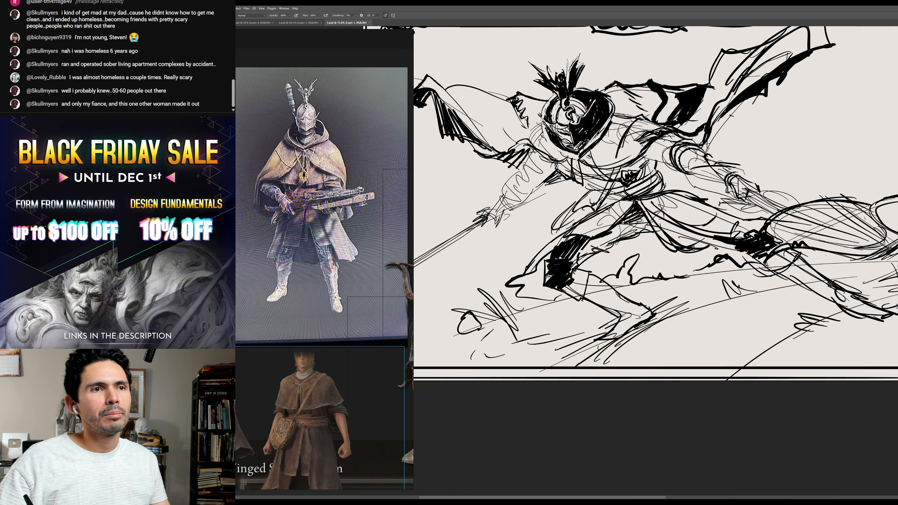
key("space")
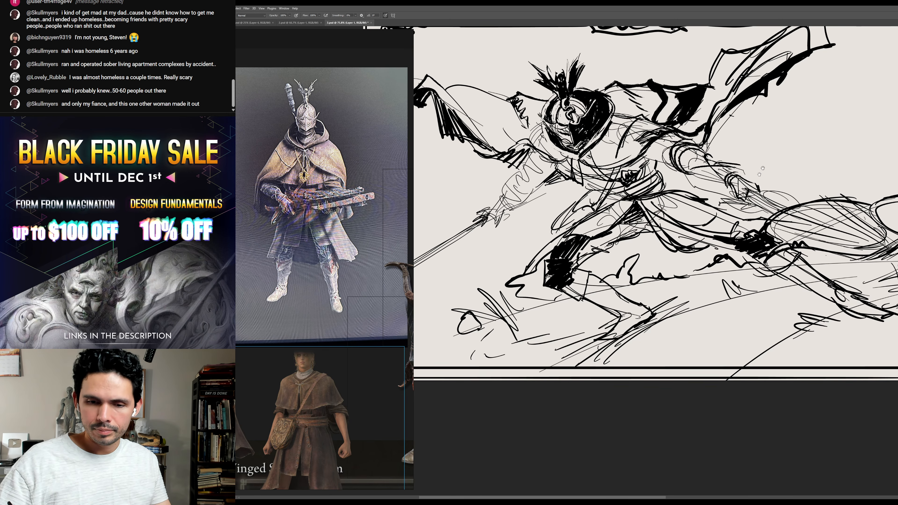
left_click_drag(759, 173, 736, 100)
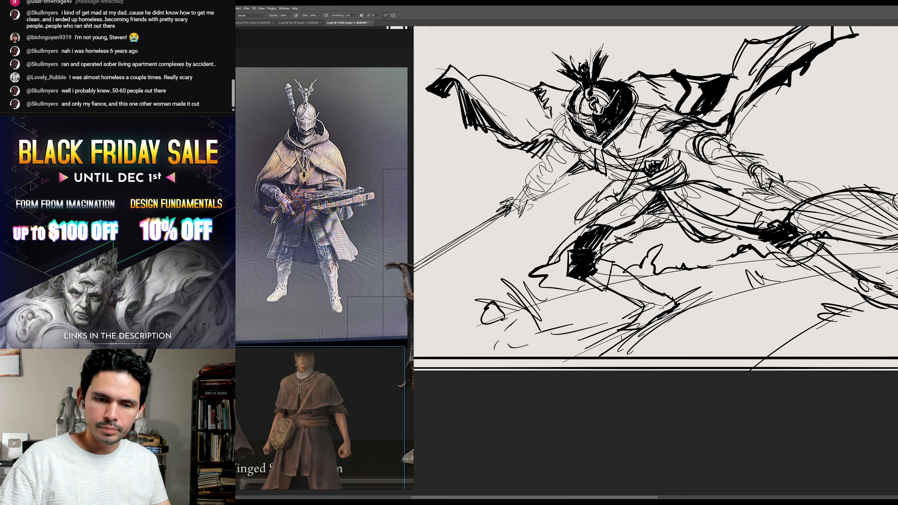
- Tidy the area beneath the hood, ink the chest cape's hem, and add short fold marks along the raised cape end
key("e")
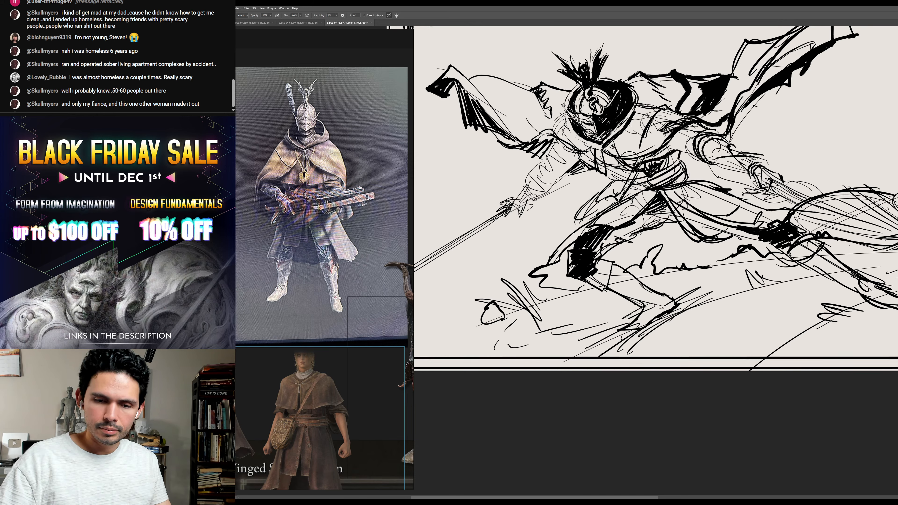
key("b")
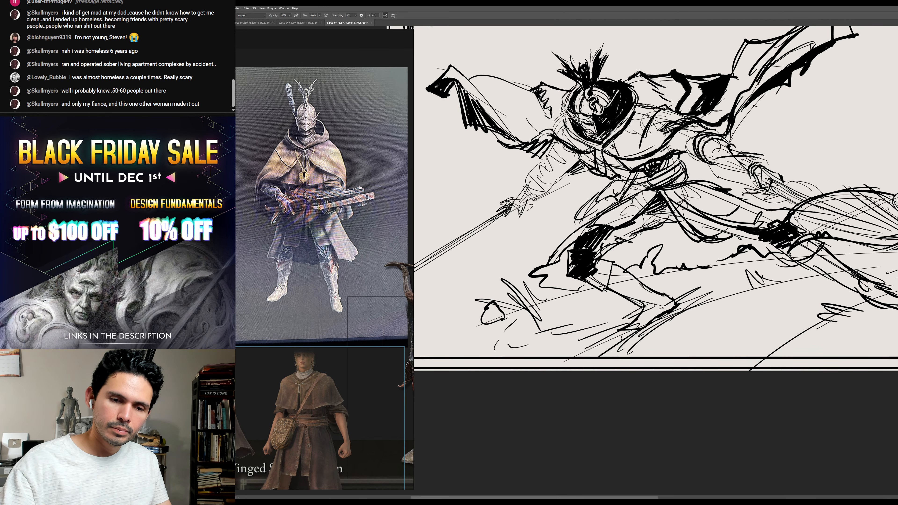
left_click_drag(562, 106, 583, 120)
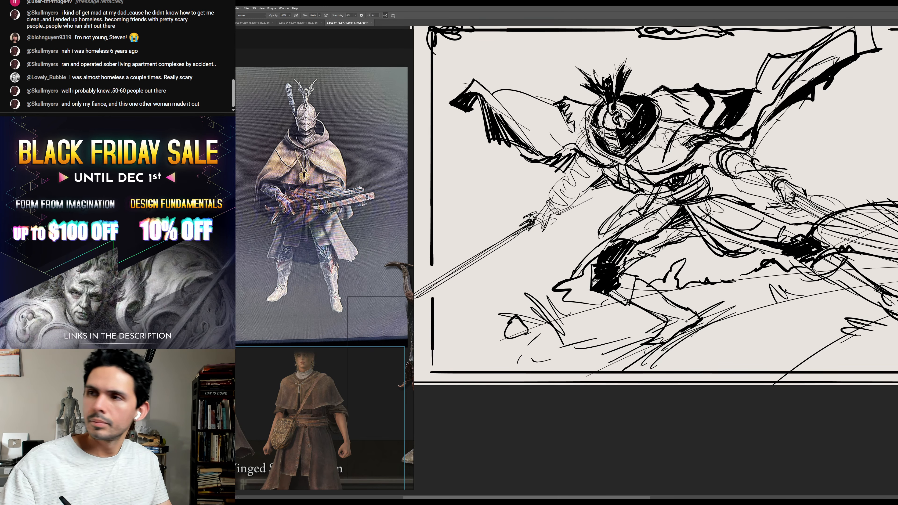
left_click_drag(509, 104, 526, 114)
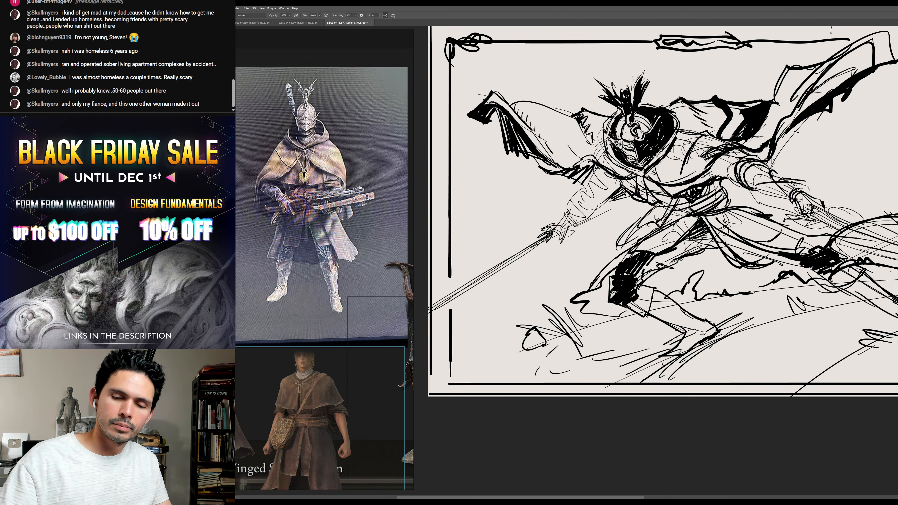
- Ink the crossbow's curved end and heavy lower edge, and bring the crossbow and boots references into enlarged view
left_click_drag(773, 319, 655, 307)
mouse_move(714, 233)
left_mouse_down()
mouse_move(784, 256)
mouse_move(718, 231)
mouse_move(817, 252)
mouse_move(834, 241)
mouse_move(820, 210)
left_mouse_up()
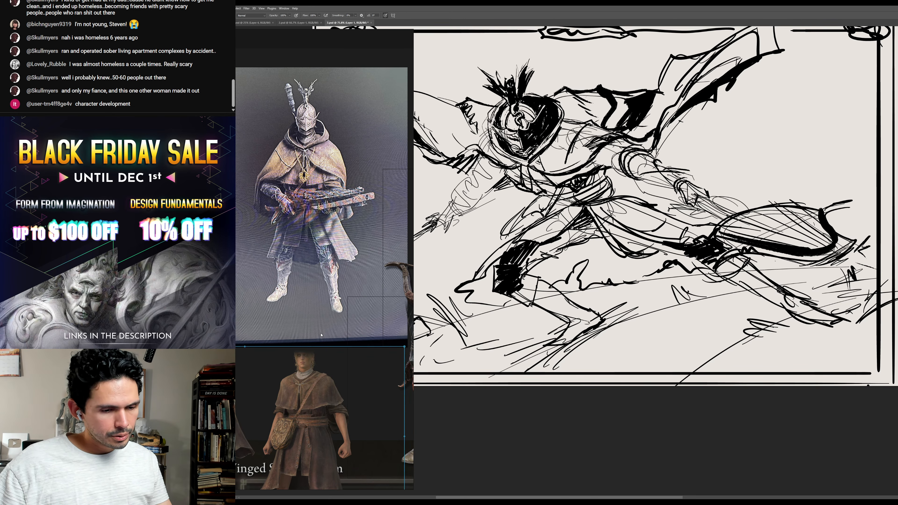
scroll(321, 334, "down", 10)
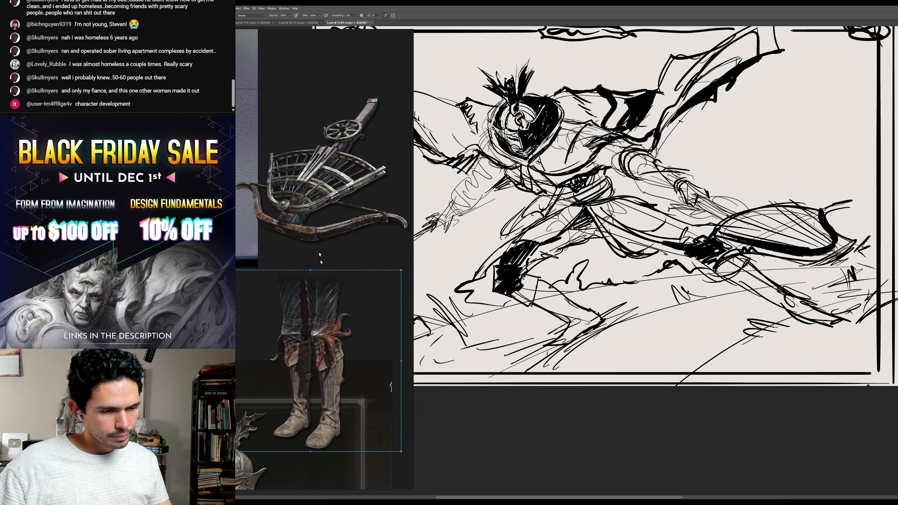
left_click(321, 262)
scroll(317, 205, "up", 1)
scroll(302, 220, "up", 2)
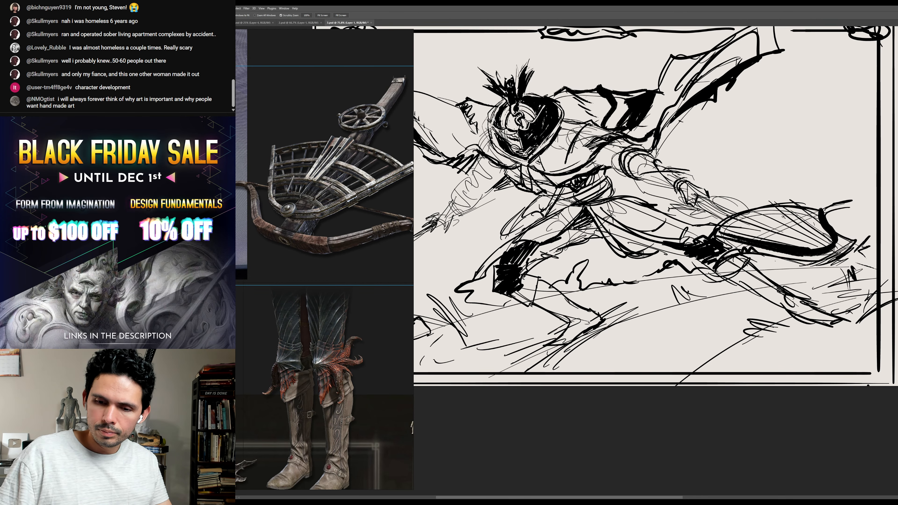
- Block in the crossbow with black fills, thicken its underside, and draw a small detailed block at its far end
mouse_move(781, 218)
left_mouse_down()
mouse_move(743, 213)
mouse_move(775, 220)
left_mouse_up()
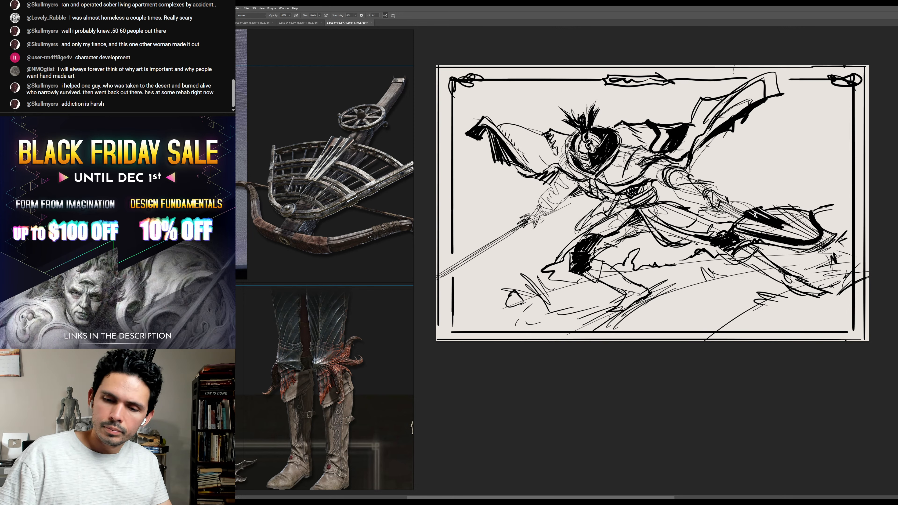
mouse_move(723, 202)
left_mouse_down()
mouse_move(746, 213)
mouse_move(732, 203)
mouse_move(725, 210)
mouse_move(759, 200)
left_mouse_up()
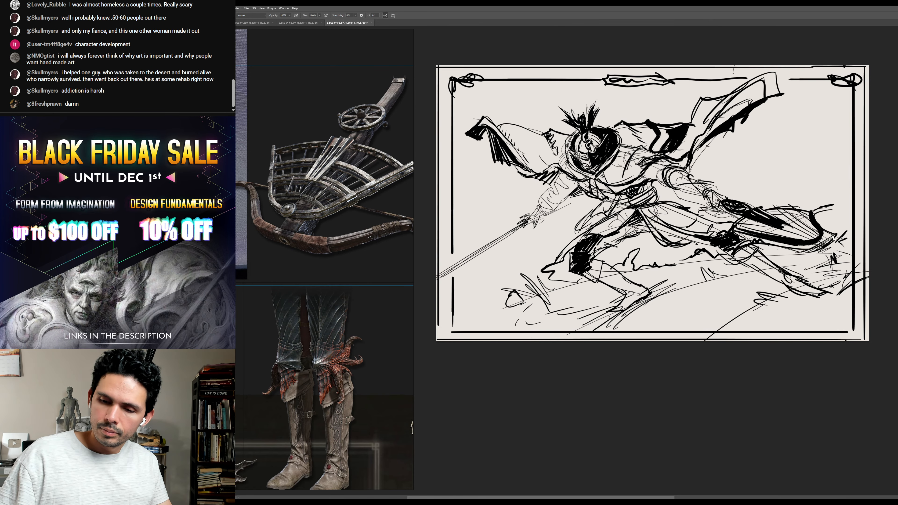
left_click_drag(835, 235, 834, 250)
left_click_drag(834, 249, 814, 258)
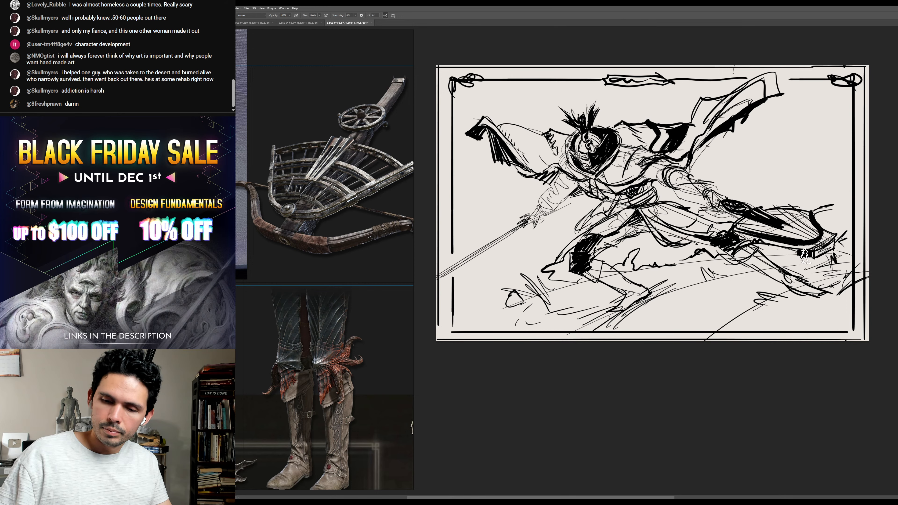
mouse_move(804, 251)
left_mouse_down()
mouse_move(776, 250)
mouse_move(729, 262)
left_mouse_up()
mouse_move(829, 235)
left_mouse_down()
mouse_move(817, 213)
mouse_move(831, 206)
mouse_move(827, 228)
left_mouse_up()
key("e")
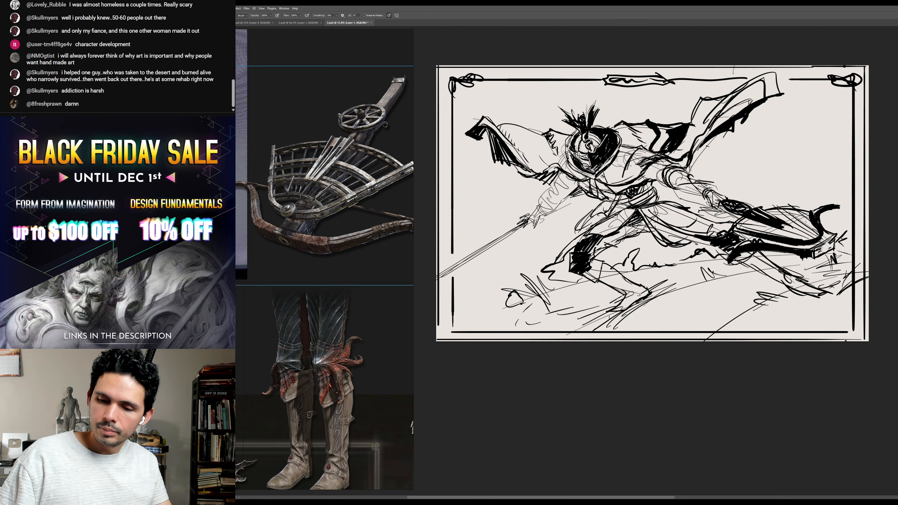
key("b")
left_click_drag(827, 243, 834, 236)
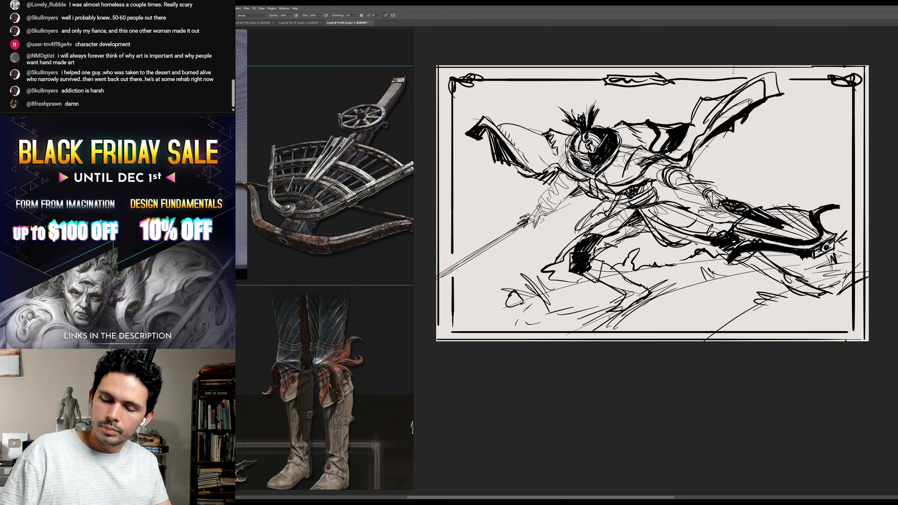
- Darken the crossbow body and extend a straight shaft from its far end across the picture border, cleaning it with the Eraser
mouse_move(731, 216)
left_mouse_down()
mouse_move(803, 243)
mouse_move(770, 233)
mouse_move(829, 244)
left_mouse_up()
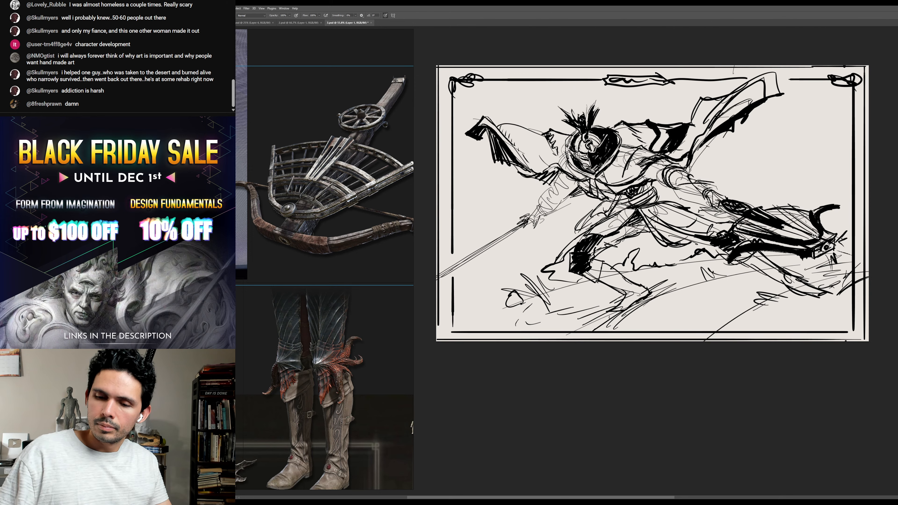
mouse_move(784, 221)
left_mouse_down()
mouse_move(839, 256)
mouse_move(832, 273)
mouse_move(848, 248)
mouse_move(858, 261)
mouse_move(843, 264)
mouse_move(868, 271)
left_mouse_up()
key("e")
left_click_drag(829, 247, 869, 264)
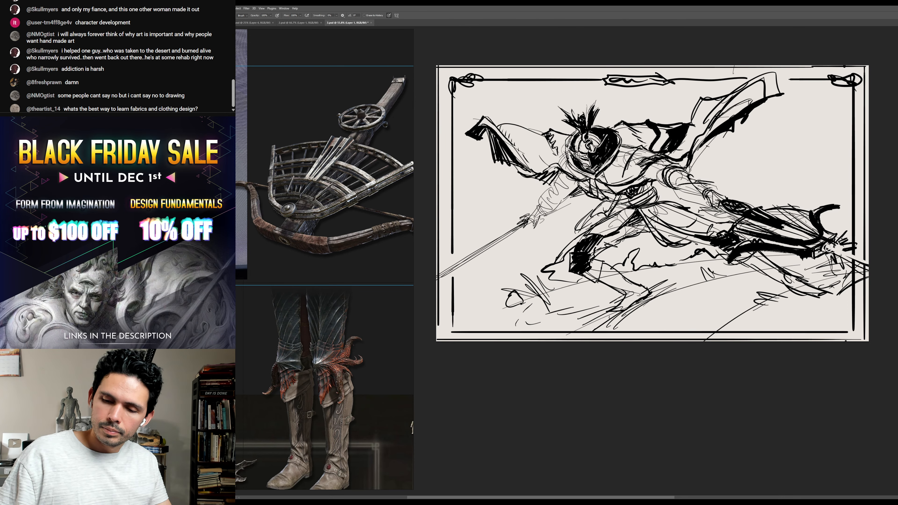
key("b")
left_click_drag(827, 246, 868, 265)
left_click_drag(830, 251, 860, 266)
- Ink fabric folds around the belt and upper skirt, and undo the last stroke near the sword arm
left_click_drag(630, 221, 664, 221)
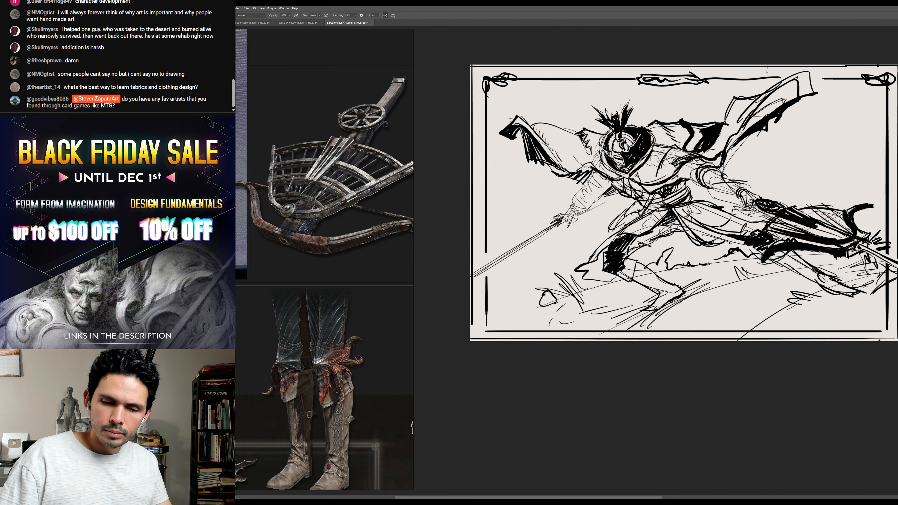
mouse_move(660, 206)
left_mouse_down()
mouse_move(681, 246)
mouse_move(700, 254)
mouse_move(695, 200)
mouse_move(717, 199)
left_mouse_up()
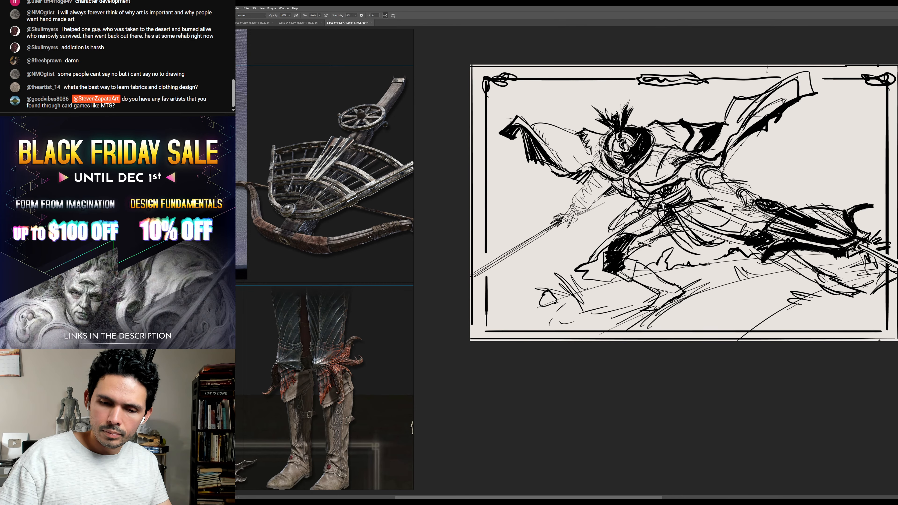
left_click_drag(764, 158, 769, 152)
left_click_drag(596, 200, 619, 182)
left_click_drag(619, 181, 640, 195)
key("ctrl+z")
- Widen the reference board to show the cloaked figures, and ink the sword arm's sleeve, forearm and hand
left_click_drag(413, 269, 443, 269)
left_click_drag(283, 283, 407, 293)
scroll(353, 353, "down", 2)
mouse_move(371, 378)
left_mouse_down()
mouse_move(302, 381)
mouse_move(315, 364)
mouse_move(333, 387)
left_mouse_up()
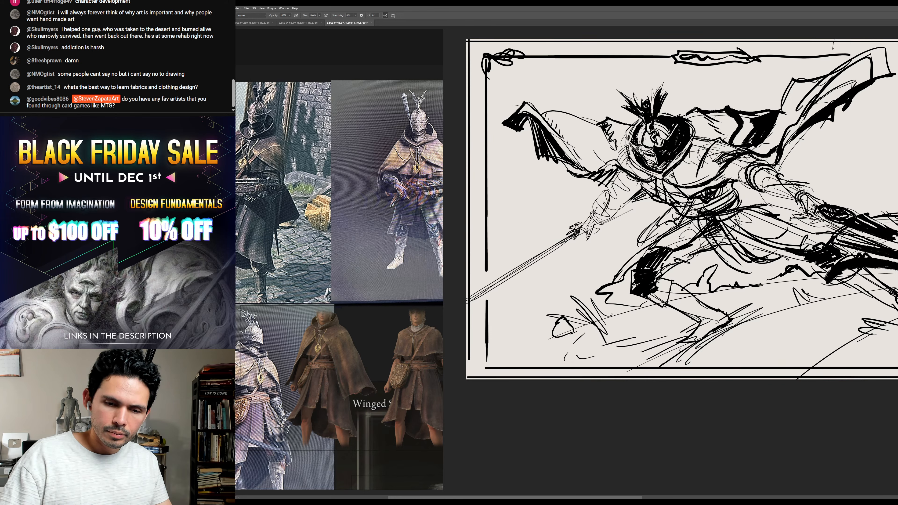
left_click_drag(587, 217, 600, 212)
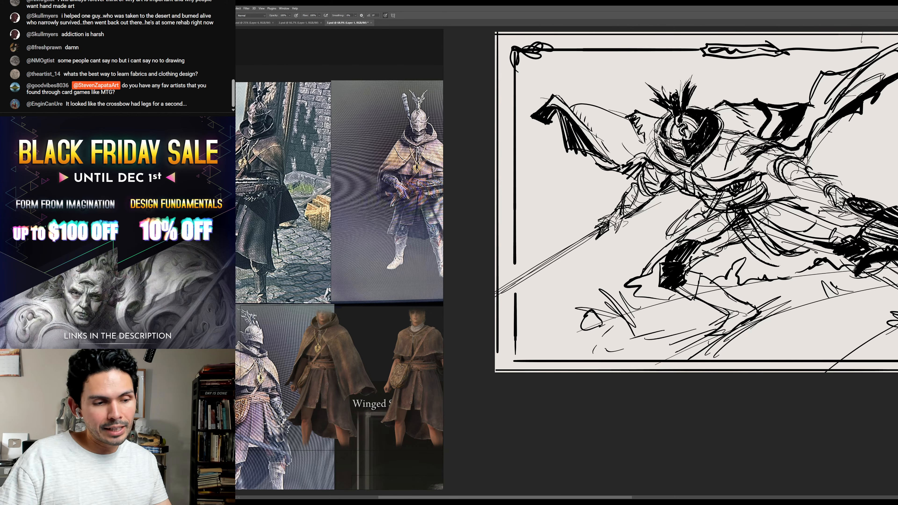
mouse_move(602, 220)
left_mouse_down()
mouse_move(624, 207)
mouse_move(628, 220)
left_mouse_up()
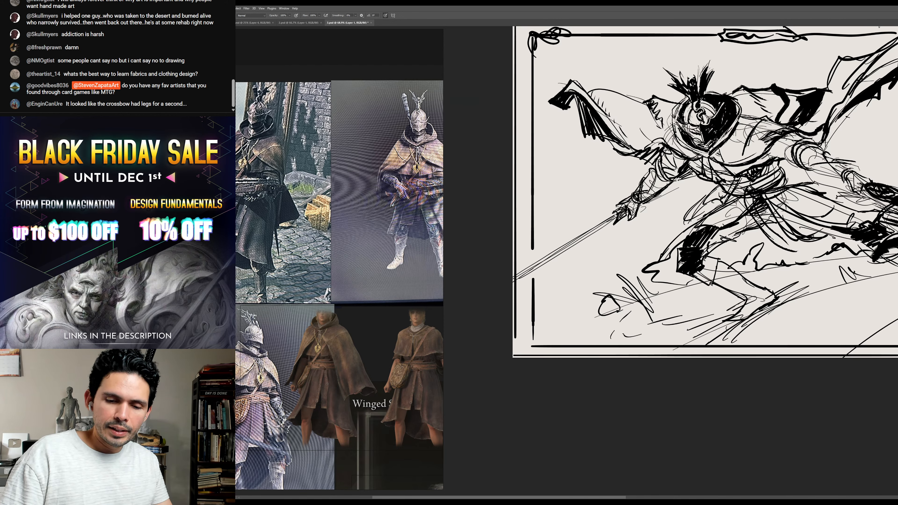
- Thicken the sword's blade and hilt, and detail the front knee guard with pale facets and a ragged lower edge
left_click_drag(495, 294, 437, 289)
left_click_drag(654, 212, 626, 256)
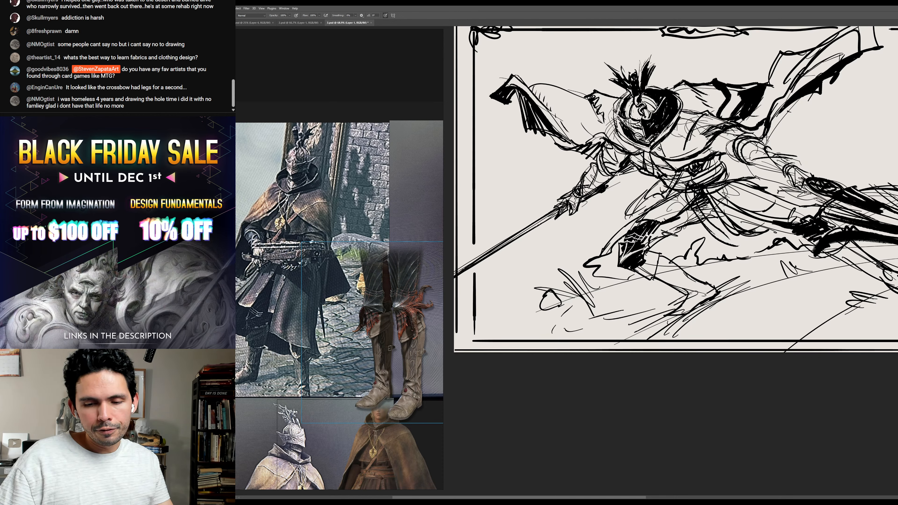
left_click_drag(634, 235, 628, 250)
left_click_drag(621, 264, 644, 261)
left_click_drag(641, 266, 650, 284)
mouse_move(631, 272)
left_mouse_down()
mouse_move(632, 287)
mouse_move(626, 273)
left_mouse_up()
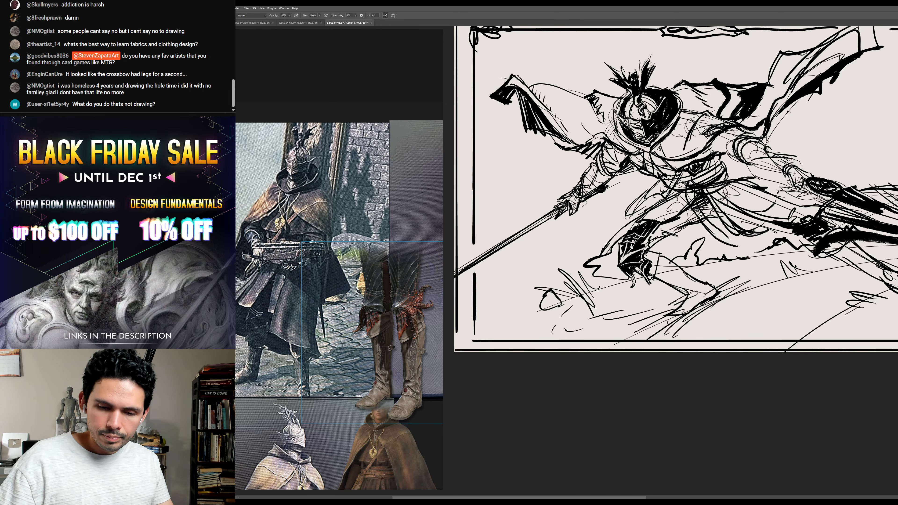
- Touch up the knee guard, then erase the cloak's trailing end and redraw it extending across the upper picture border
left_click_drag(634, 228, 626, 248)
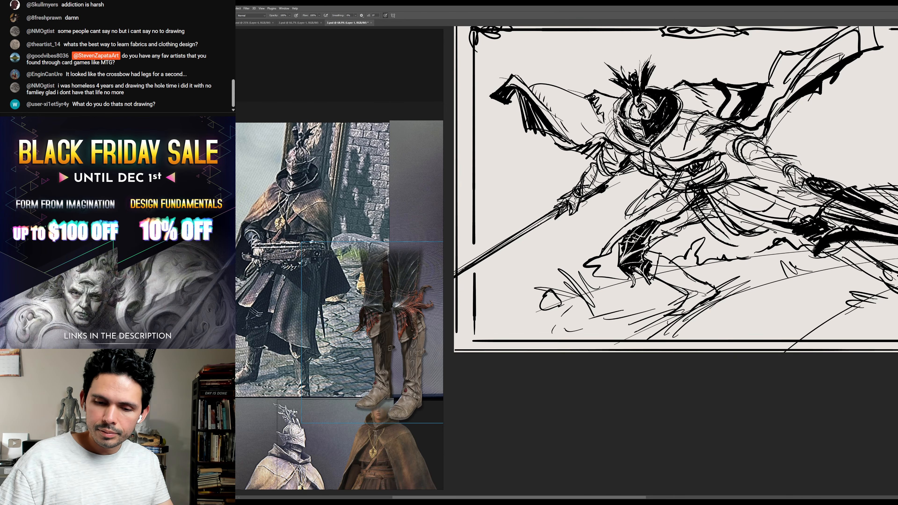
mouse_move(769, 175)
left_mouse_down()
mouse_move(745, 177)
mouse_move(735, 201)
left_mouse_up()
scroll(375, 301, "up", 3)
key("e")
left_click_drag(772, 89, 818, 67)
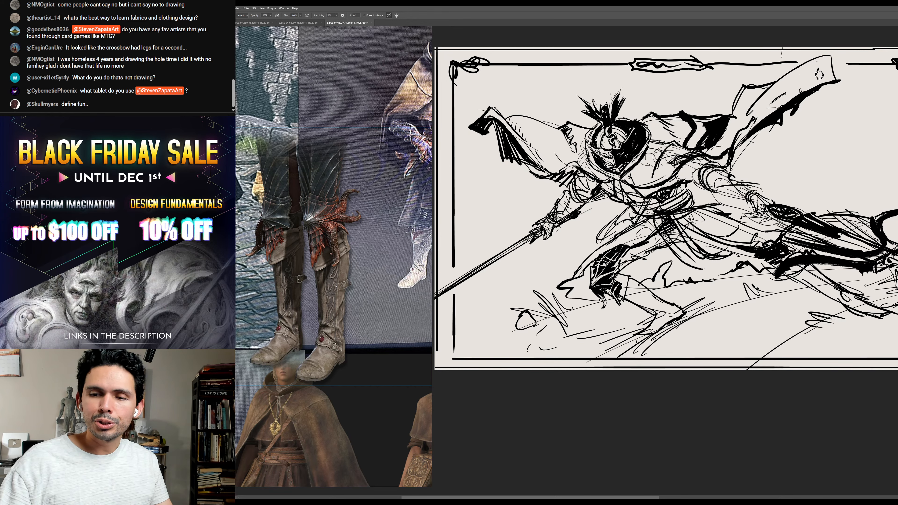
key("b")
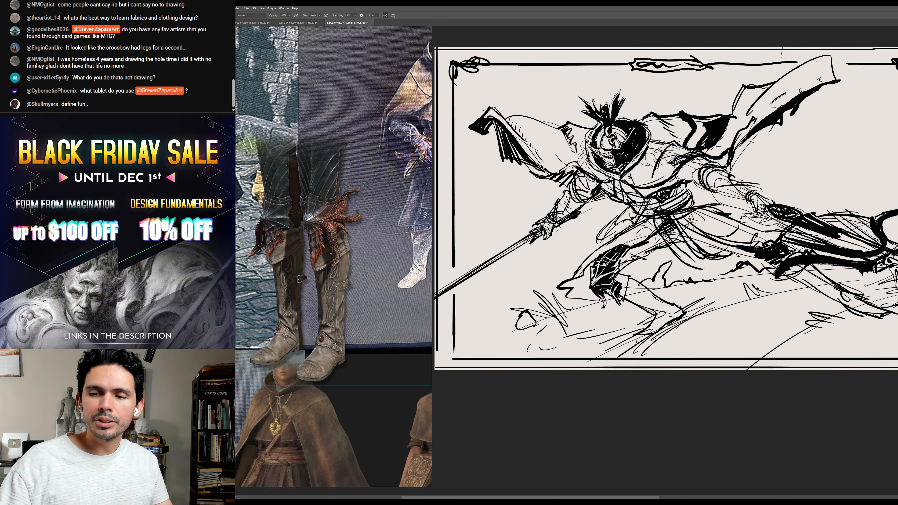
left_click_drag(849, 53, 837, 79)
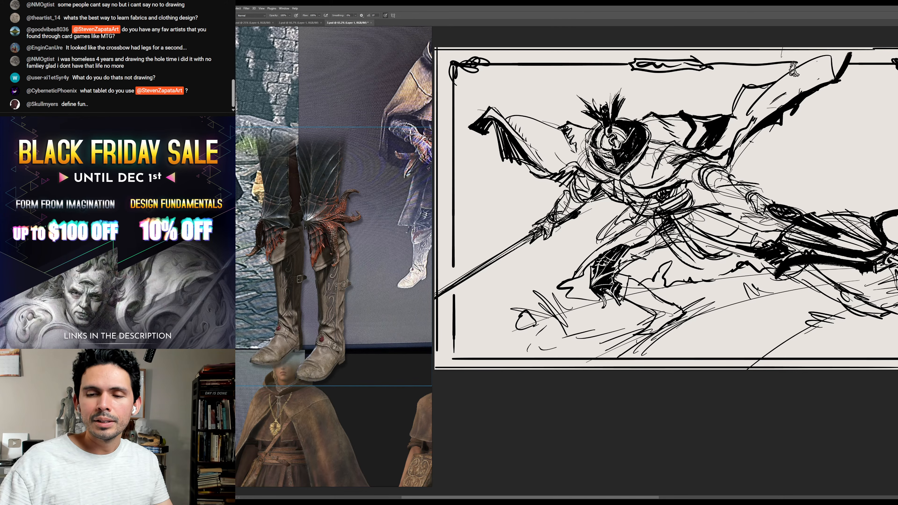
mouse_move(764, 93)
left_mouse_down()
mouse_move(809, 55)
mouse_move(837, 49)
mouse_move(833, 75)
mouse_move(815, 80)
left_mouse_up()
key("e")
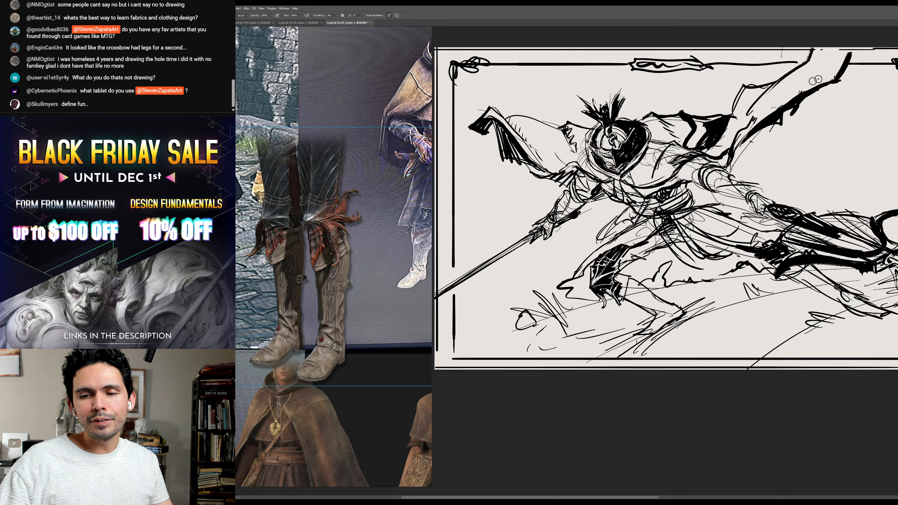
- Ink the front lower leg and boot below the knee guard with thicker contours
key("b")
left_click_drag(710, 254, 711, 218)
left_click_drag(621, 235, 673, 269)
left_click_drag(632, 241, 624, 265)
left_click_drag(621, 261, 656, 280)
mouse_move(674, 267)
left_mouse_down()
mouse_move(686, 277)
mouse_move(640, 301)
left_mouse_up()
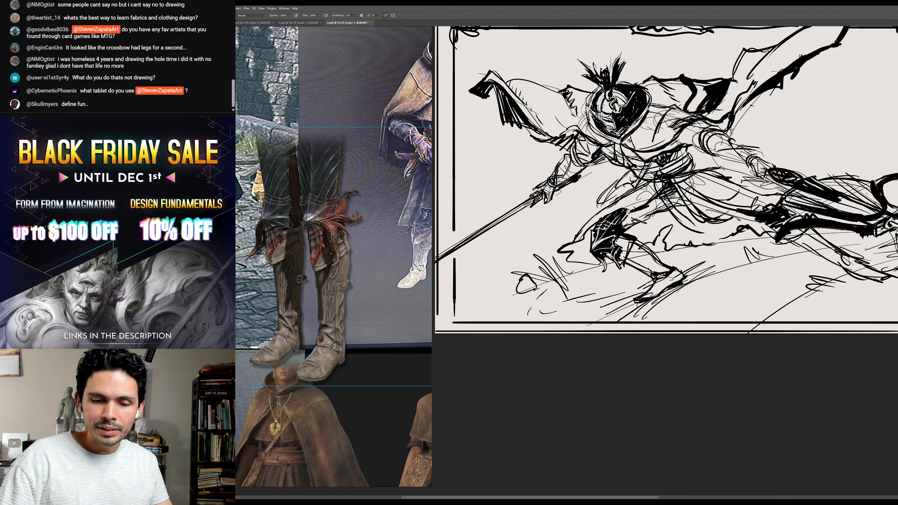
- Clean up the front thigh with the Eraser, darken it with dense strokes, and reinforce the belt
key("e")
mouse_move(578, 227)
left_mouse_down()
mouse_move(622, 200)
mouse_move(617, 214)
left_mouse_up()
key("b")
left_click_drag(576, 240, 635, 197)
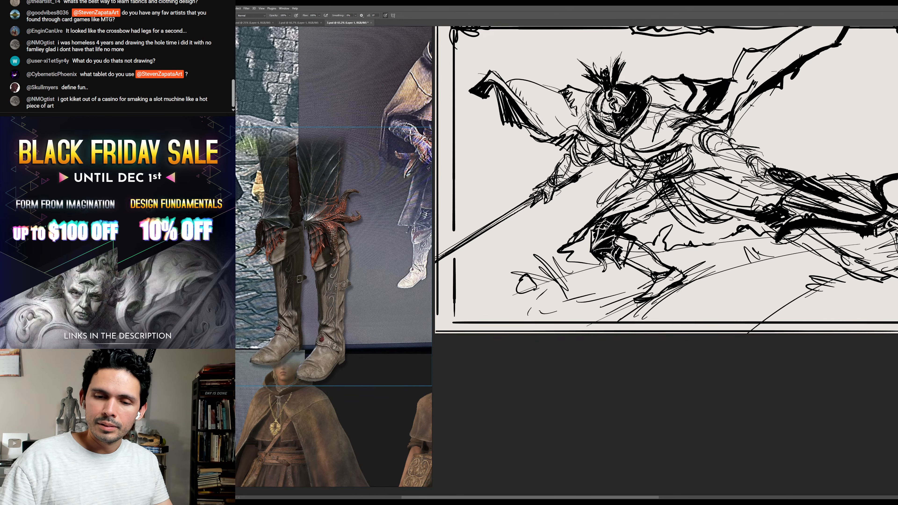
mouse_move(691, 146)
left_mouse_down()
mouse_move(679, 157)
mouse_move(738, 196)
left_mouse_up()
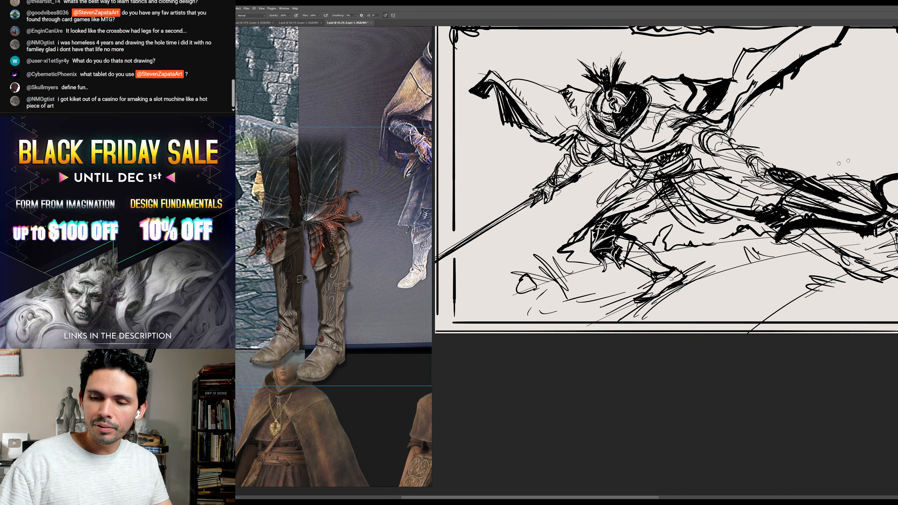
- Ink the skirt's hanging folds and jagged hem between the legs, erase overlapping lines, and save the drawing
left_click_drag(837, 162, 816, 165)
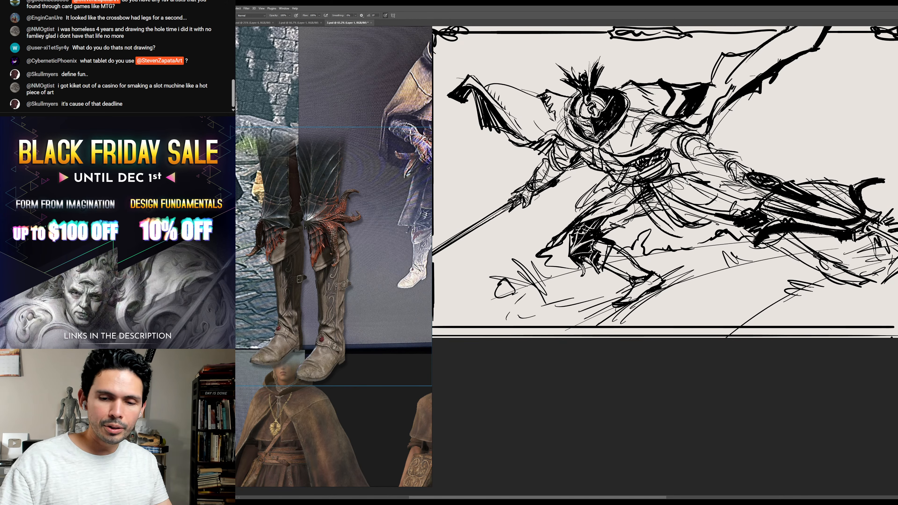
mouse_move(651, 191)
left_mouse_down()
mouse_move(699, 254)
mouse_move(713, 223)
mouse_move(691, 254)
mouse_move(661, 211)
left_mouse_up()
left_click_drag(620, 192, 556, 210)
left_click_drag(630, 190, 634, 236)
mouse_move(606, 201)
left_mouse_down()
mouse_move(605, 223)
mouse_move(636, 238)
left_mouse_up()
key("e")
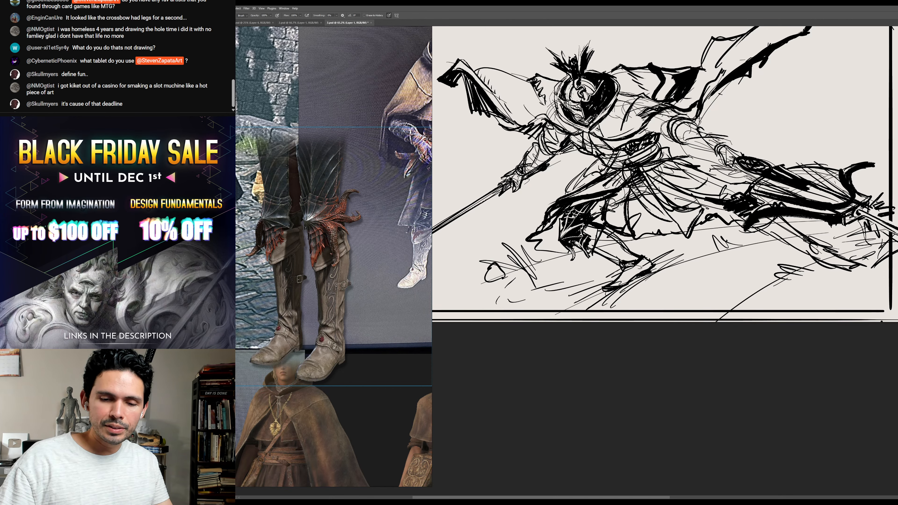
mouse_move(612, 203)
left_mouse_down()
mouse_move(623, 209)
mouse_move(620, 226)
mouse_move(625, 198)
left_mouse_up()
left_click_drag(685, 184, 691, 178)
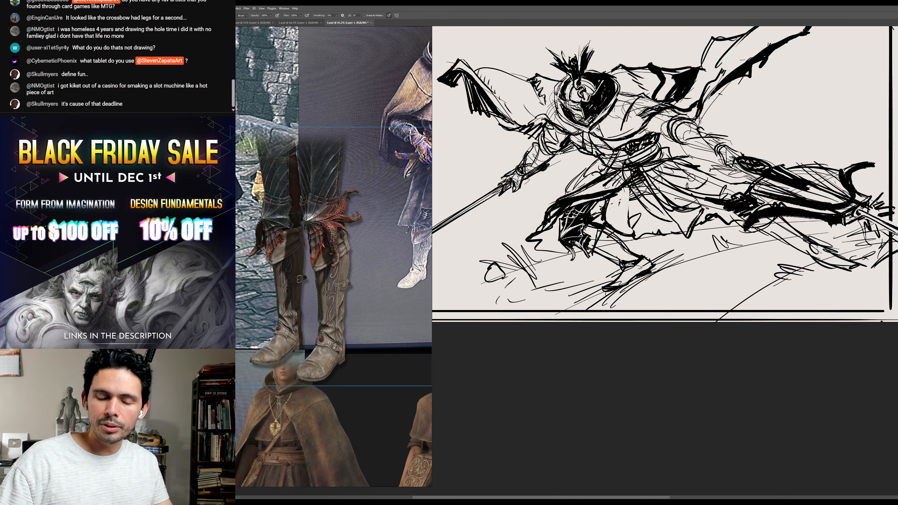
key("b")
left_click_drag(734, 321, 762, 351)
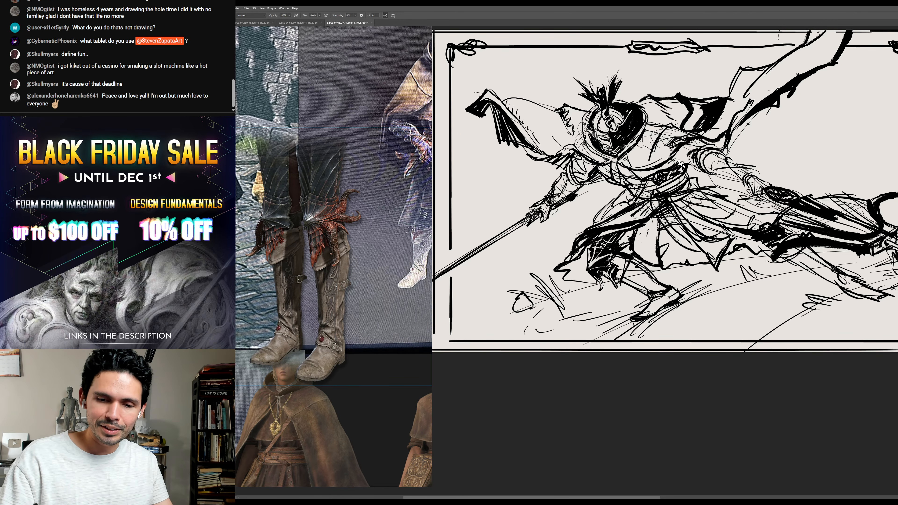
left_click_drag(696, 165, 662, 156)
key("ctrl+s")
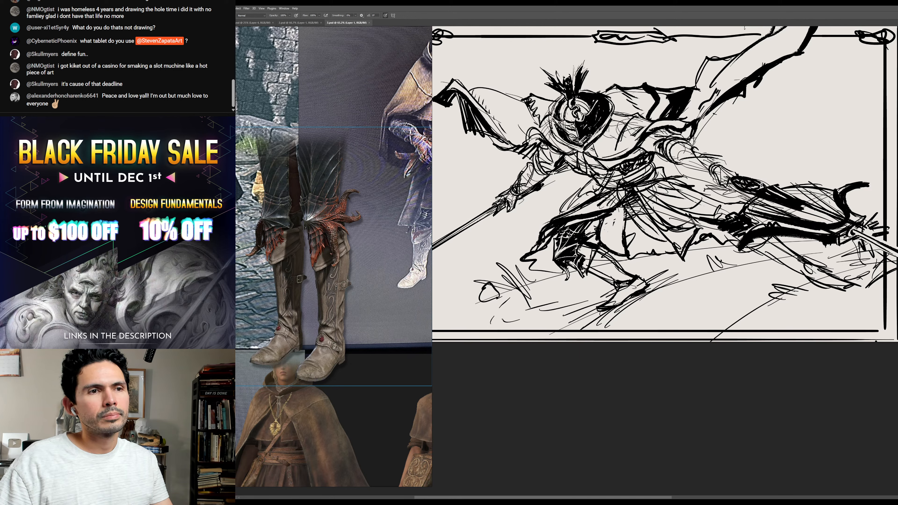
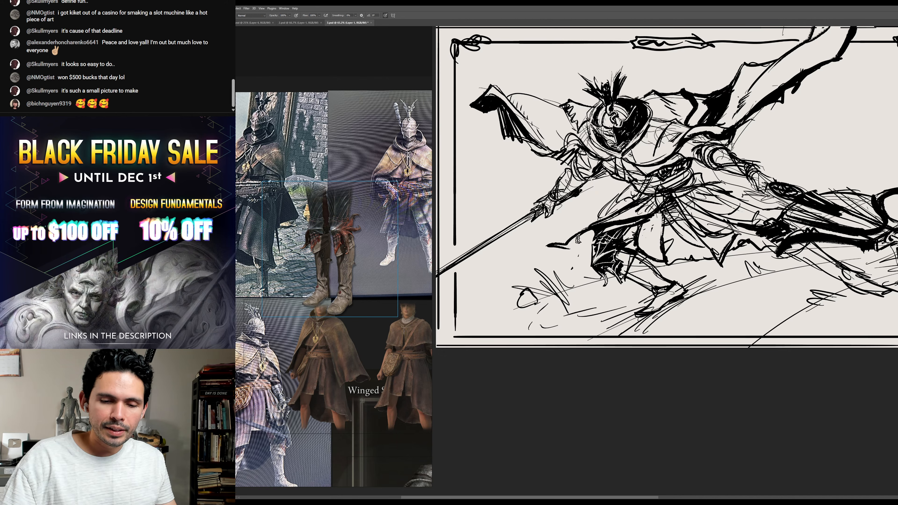
- Fill the flared skirt flap over the front knee and the hem's undersides with solid black
mouse_move(588, 229)
left_mouse_down()
mouse_move(543, 250)
mouse_move(587, 232)
mouse_move(575, 257)
mouse_move(595, 260)
mouse_move(599, 244)
left_mouse_up()
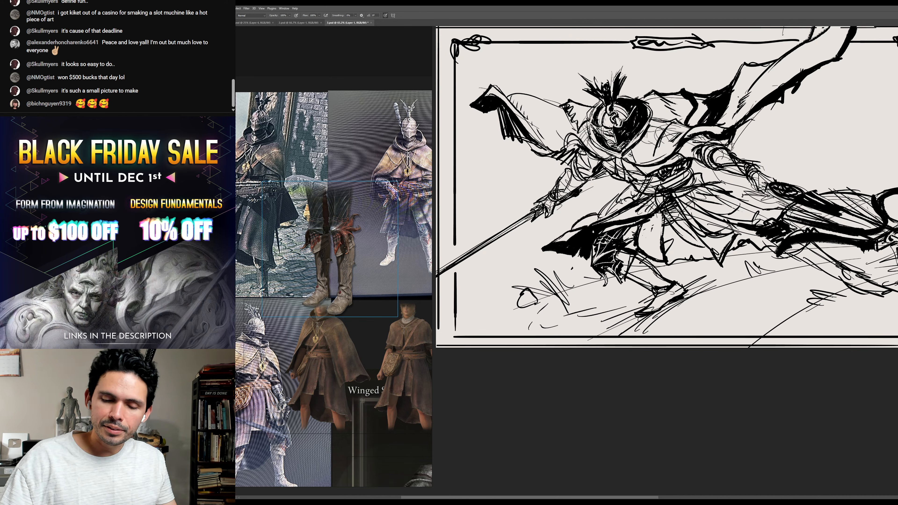
left_click_drag(667, 226, 671, 260)
left_click_drag(673, 233, 717, 262)
left_click_drag(737, 230, 724, 256)
left_click_drag(742, 230, 774, 248)
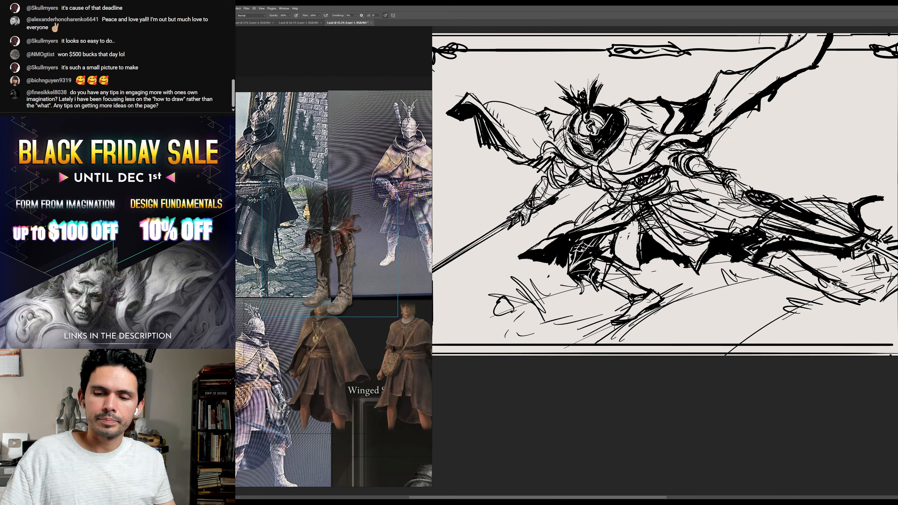
- Flip the boots reference horizontally and ink straps and dark contours on the rear leg's boot
left_click_drag(829, 283, 818, 295)
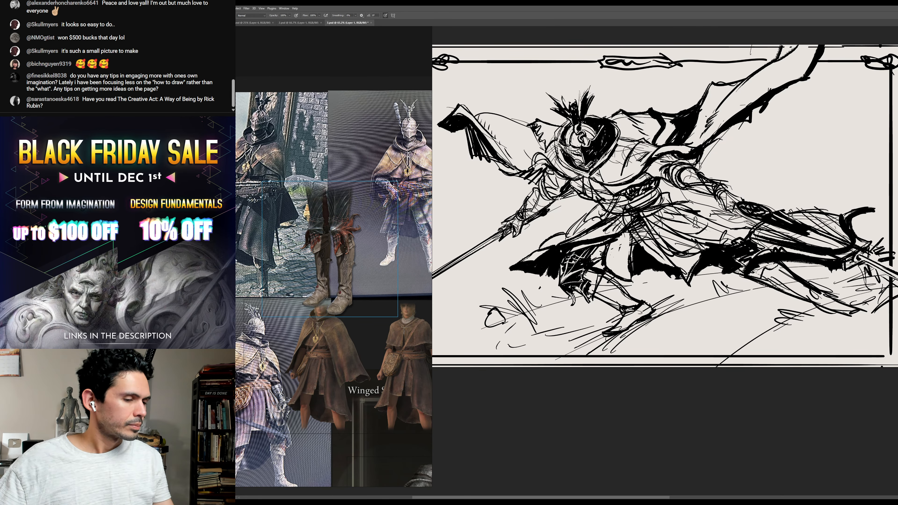
key("alt+shift+h")
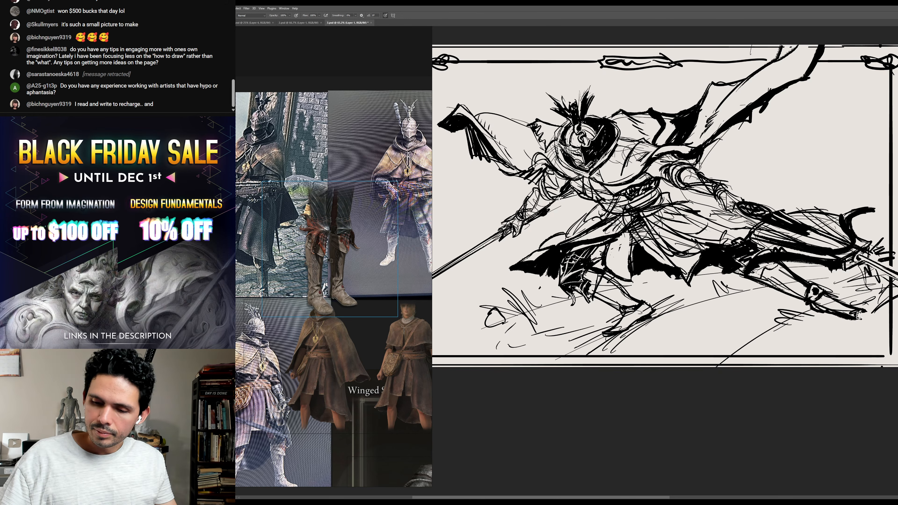
left_click_drag(760, 265, 804, 296)
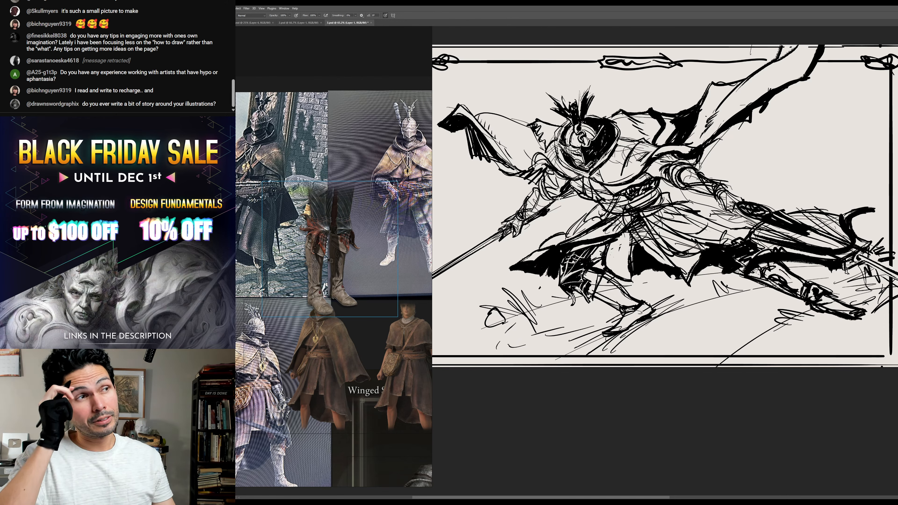
- Reshape the tip of the crossbow's upper limb with the Eraser and Brush, and save the drawing
scroll(664, 205, "down", 1)
key("e")
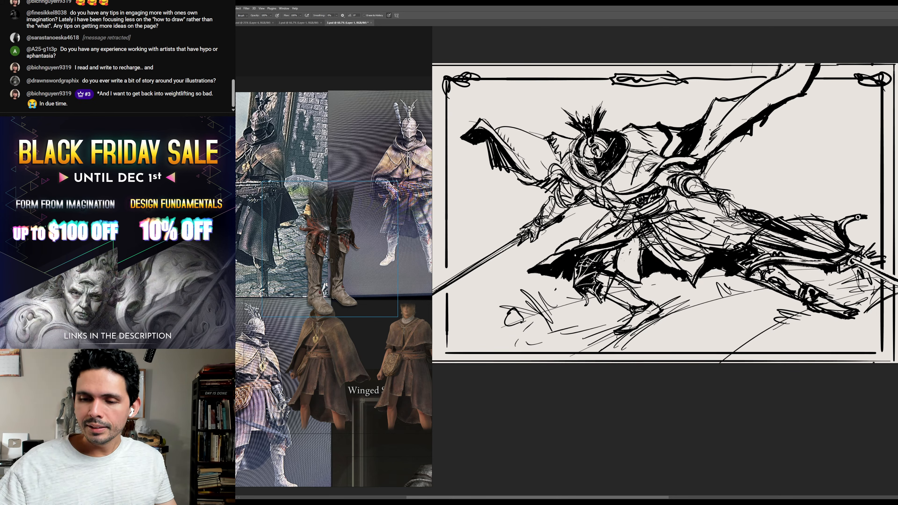
key("b")
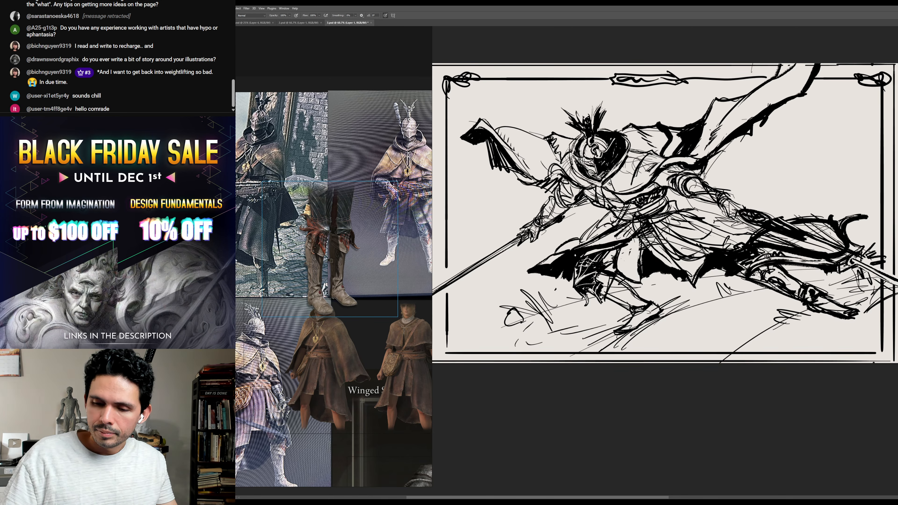
left_click_drag(824, 229, 841, 220)
key("ctrl+s")
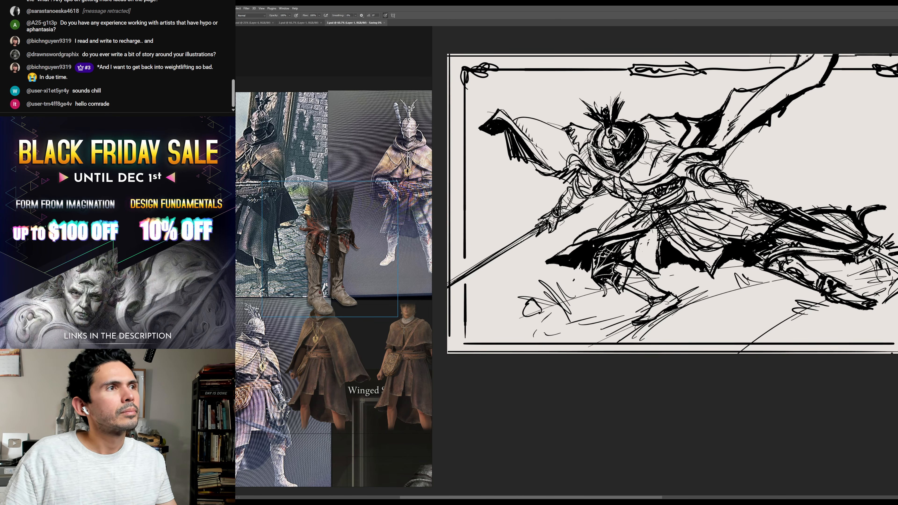
- Add hatching to the billowing cape folds behind the shoulder and beside the hood
left_click_drag(825, 264, 825, 281)
left_click_drag(729, 127, 722, 137)
left_click_drag(730, 132, 709, 160)
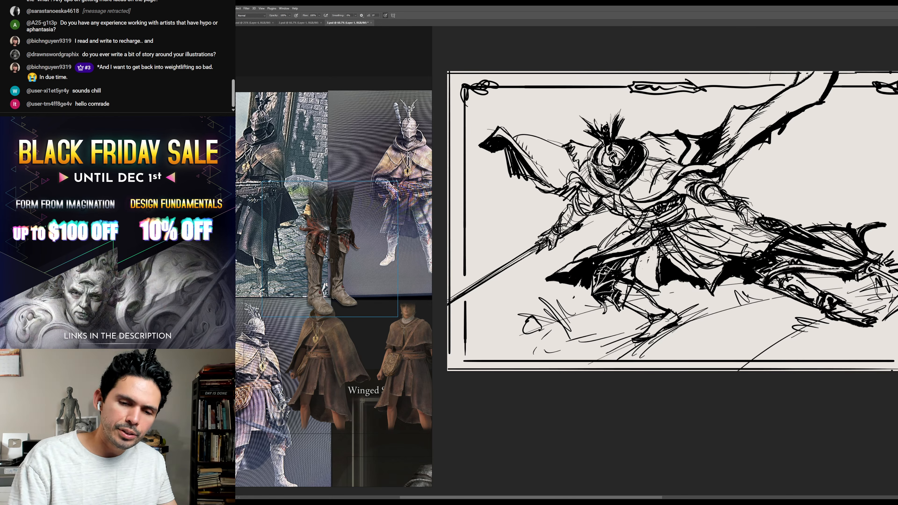
left_click_drag(575, 149, 568, 160)
left_click_drag(581, 152, 568, 168)
left_click_drag(582, 156, 573, 171)
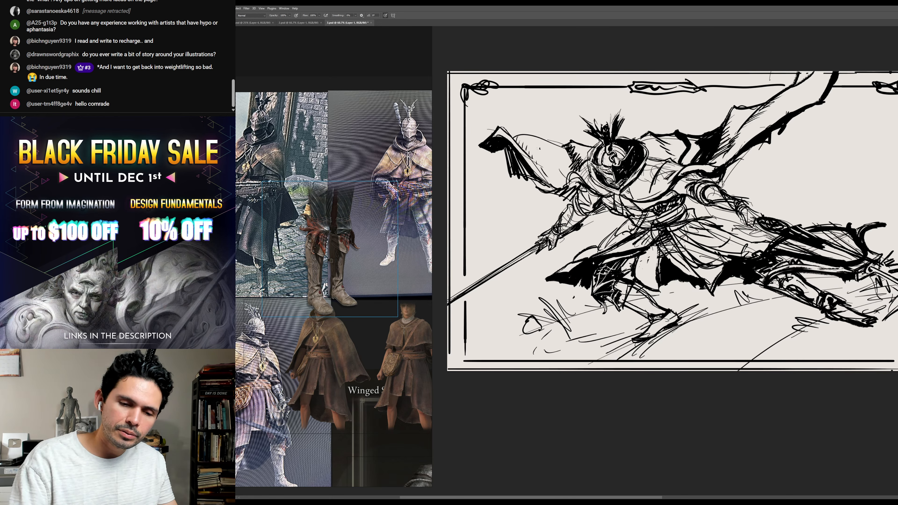
- Erase a pale sash shape hanging from the belt over the skirt and ink its edges and knot
key("e")
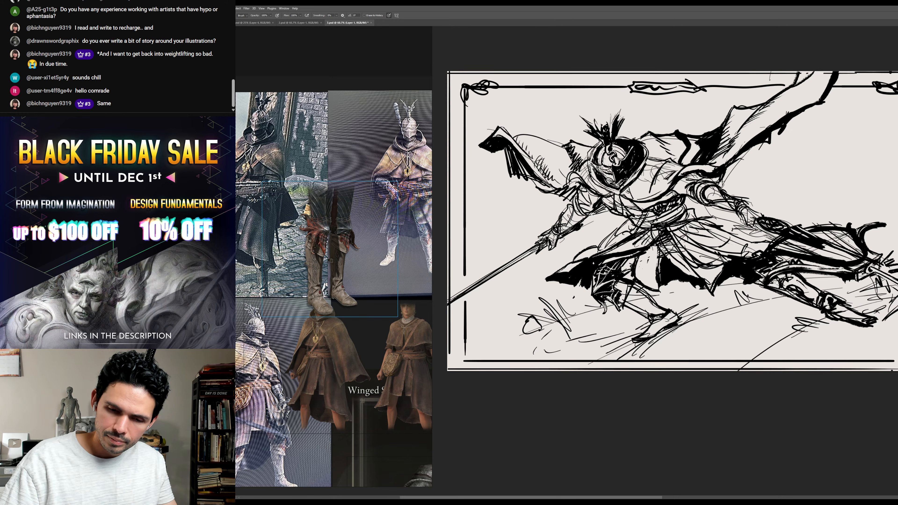
mouse_move(658, 234)
left_mouse_down()
mouse_move(693, 271)
mouse_move(672, 262)
left_mouse_up()
mouse_move(667, 223)
left_mouse_down()
mouse_move(682, 251)
mouse_move(735, 253)
mouse_move(743, 231)
mouse_move(703, 263)
mouse_move(687, 256)
mouse_move(713, 265)
left_mouse_up()
key("b")
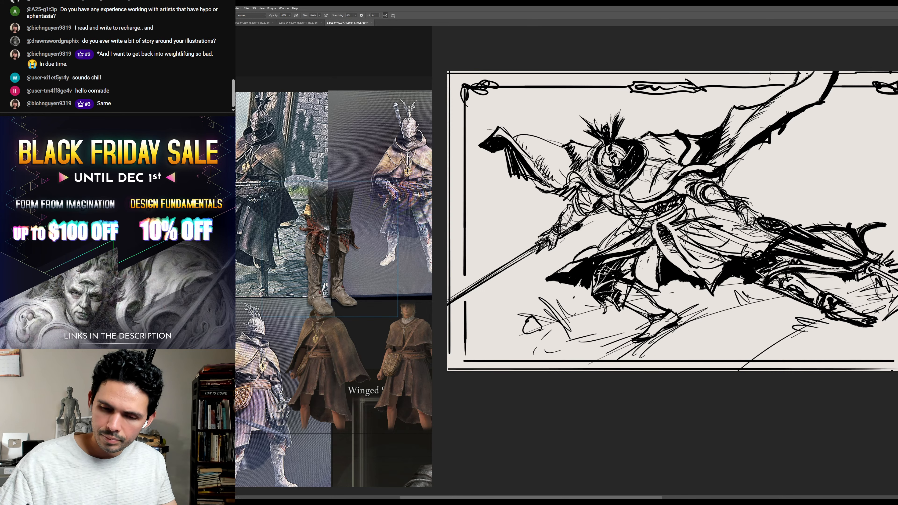
mouse_move(681, 240)
left_mouse_down()
mouse_move(714, 262)
mouse_move(694, 258)
mouse_move(710, 268)
left_mouse_up()
left_click_drag(657, 225, 698, 271)
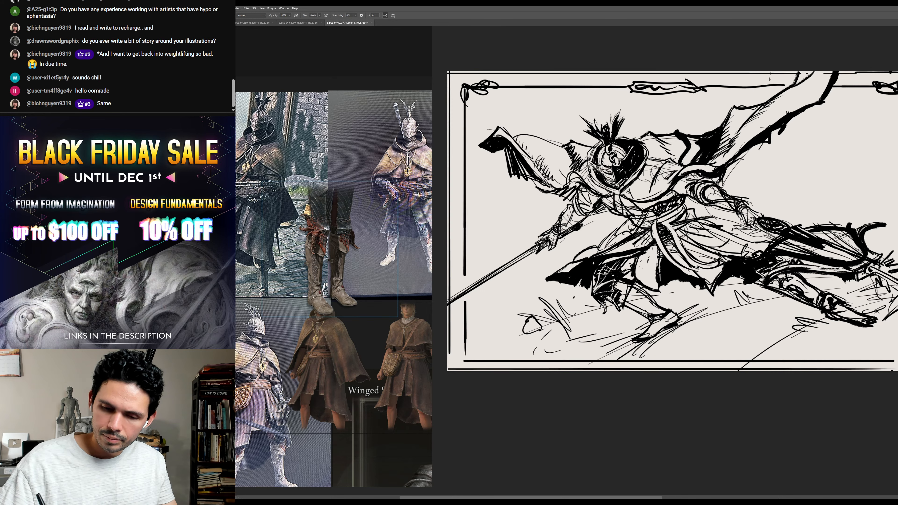
mouse_move(662, 223)
left_mouse_down()
mouse_move(686, 241)
mouse_move(684, 253)
mouse_move(677, 232)
left_mouse_up()
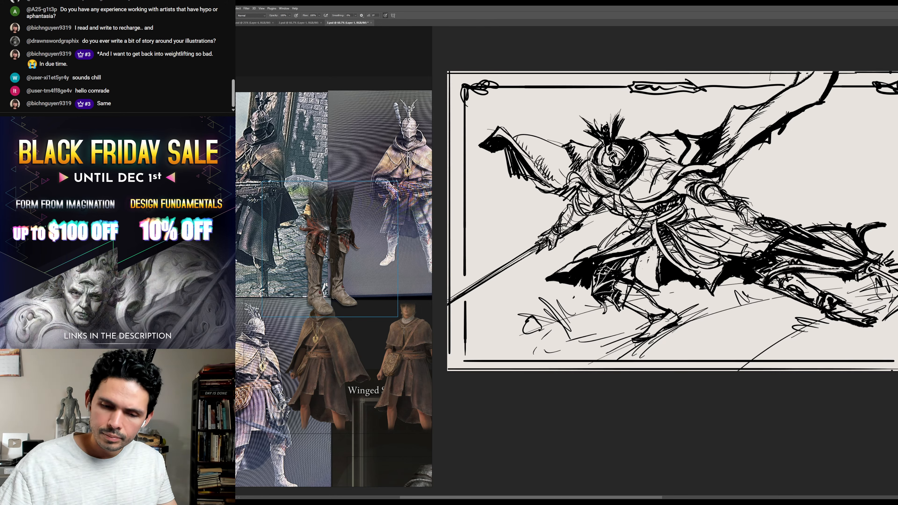
- Ink the rear side of the skirt as a billowing fold from the waist to the crossbow, and save
left_click_drag(688, 210, 697, 220)
left_click_drag(701, 221, 753, 244)
left_click_drag(732, 194, 768, 217)
left_click_drag(768, 232, 753, 258)
left_click_drag(854, 172, 861, 161)
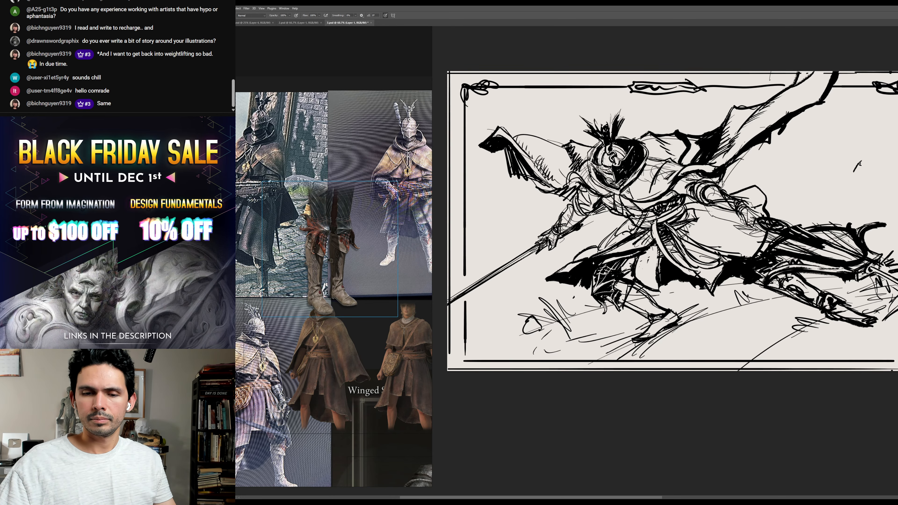
key("ctrl+s")
- Erase the stray background mark and the upper border's central ornament, and redraw a plain border line there
scroll(859, 163, "down", 2)
key("e")
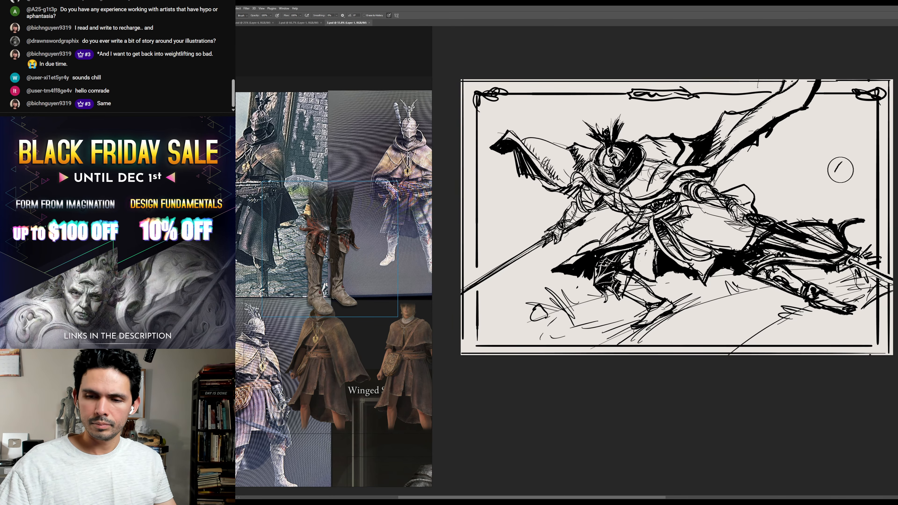
key("b")
key("e")
left_click_drag(631, 94, 699, 96)
key("b")
left_click_drag(621, 85, 766, 84)
- Sketch loose horizon and ground lines behind the sword and below the figure
left_click_drag(473, 217, 555, 202)
left_click_drag(476, 236, 498, 237)
left_click_drag(498, 307, 551, 296)
left_click_drag(705, 270, 737, 267)
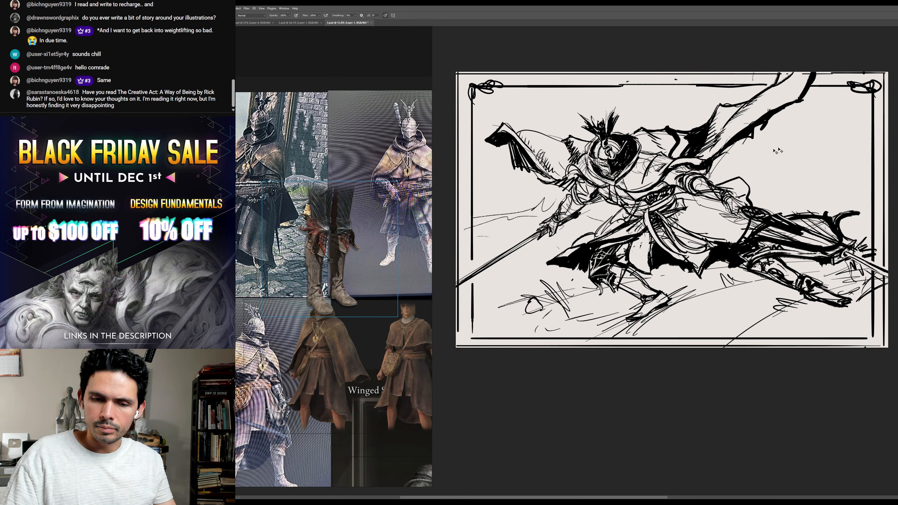
- Draw thin lines radiating outward from the figure across the background, and save the drawing
left_click_drag(756, 156, 831, 127)
left_click_drag(776, 171, 820, 168)
left_click_drag(659, 115, 670, 88)
left_click_drag(560, 121, 542, 102)
left_click_drag(497, 189, 482, 188)
left_click_drag(535, 209, 511, 231)
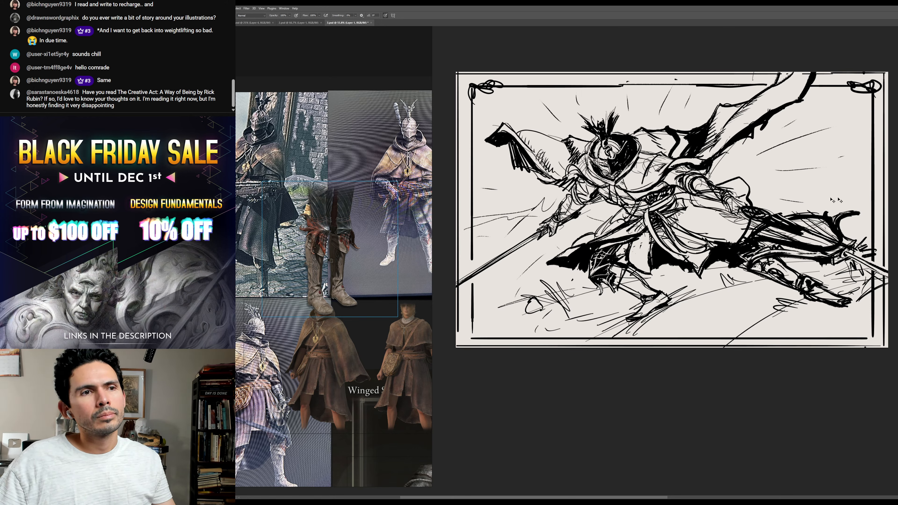
key("ctrl+s")
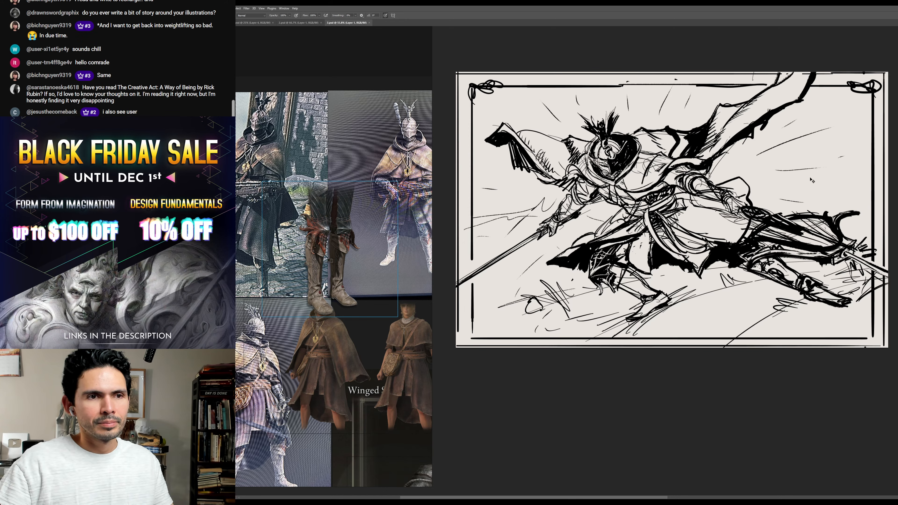
- Add a new empty layer directly above the Background layer
left_click(873, 149)
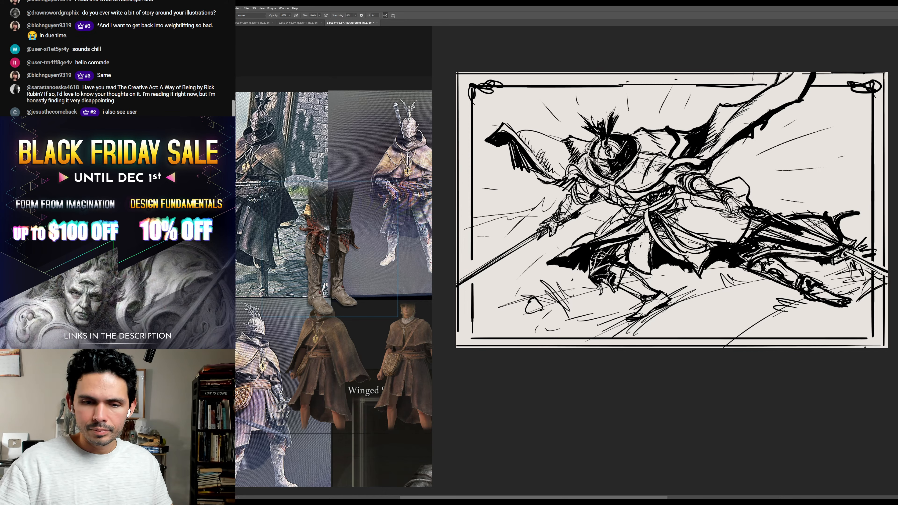
key("ctrl+alt+shift+n")
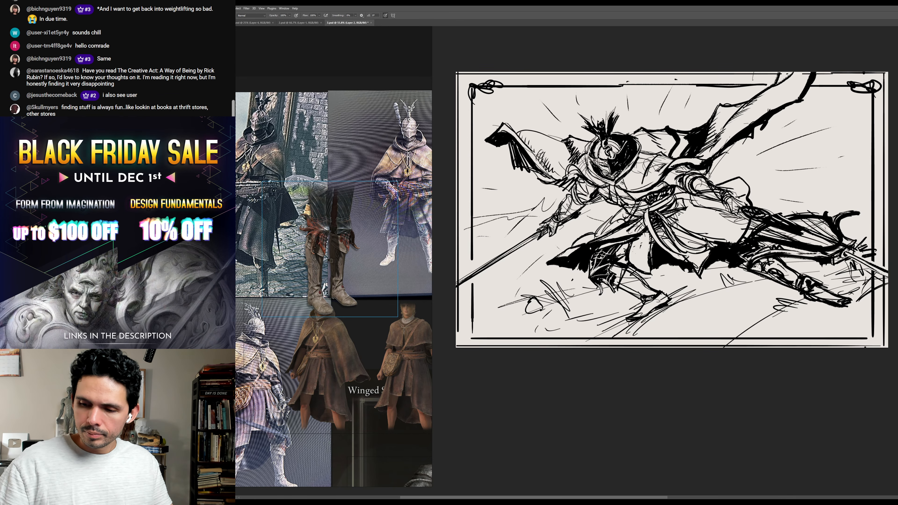
- Fill the empty layer with dark grey and paste the red battlefield screenshot beneath the line art
key("g")
key("alt+BackSpace")
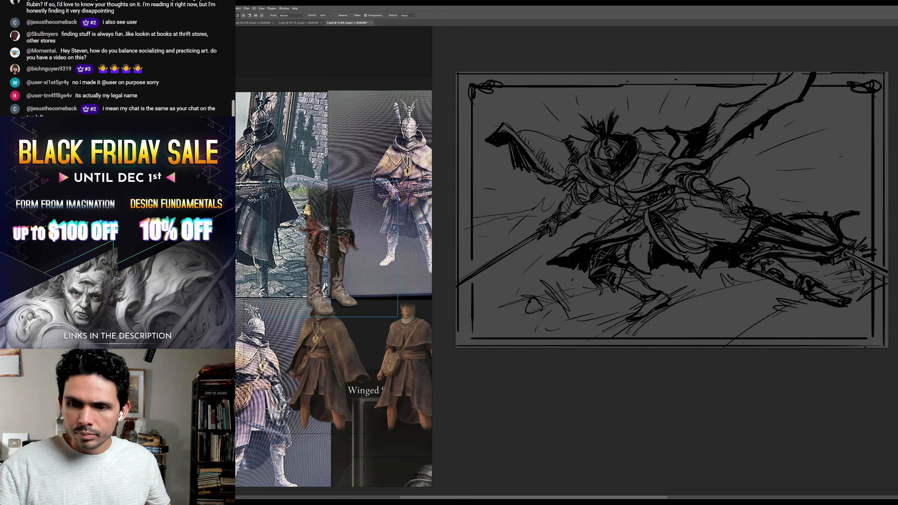
key("ctrl+v")
- Enlarge and reposition the pasted red screenshot until it covers the whole canvas
key("ctrl+t")
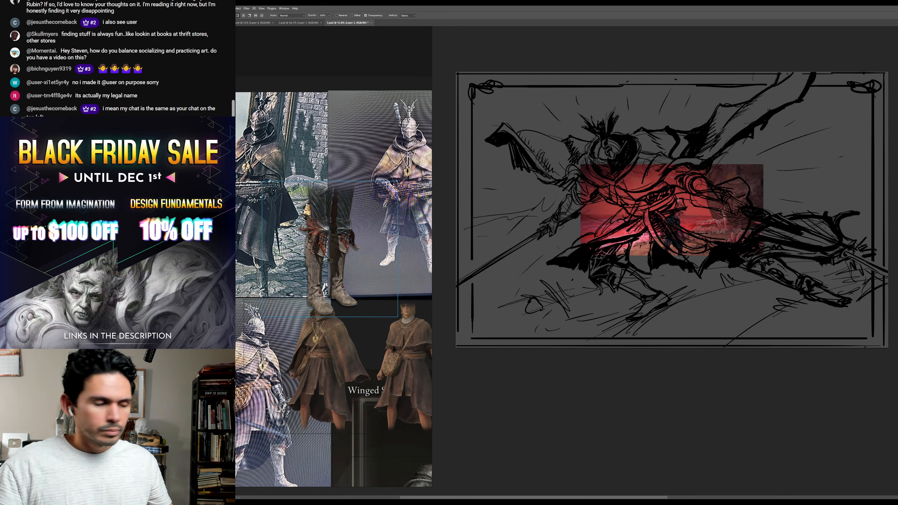
left_click_drag(776, 151, 880, 73)
left_click_drag(856, 212, 796, 212)
left_click_drag(875, 75, 896, 63)
left_click_drag(675, 245, 714, 294)
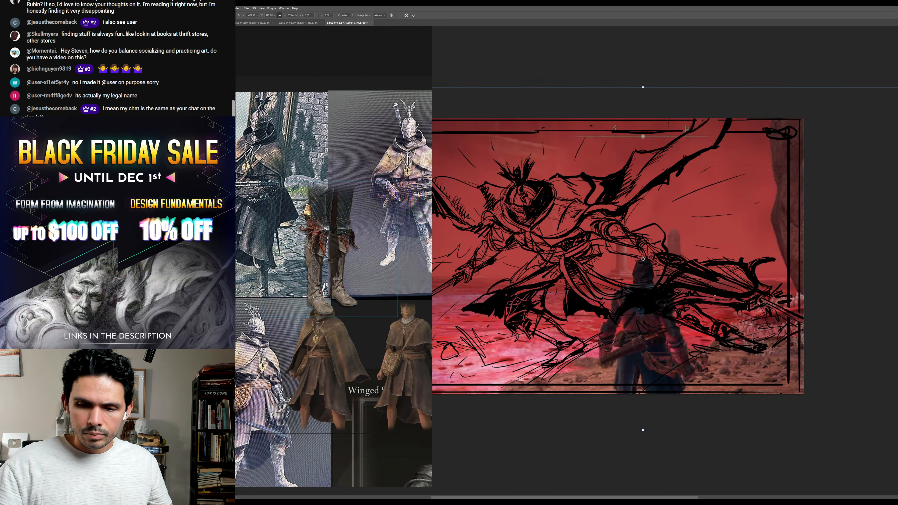
key("Return")
left_click_drag(635, 286, 738, 257)
- Apply a Radial Blur with the Zoom method to the red backdrop image
left_click(246, 8)
left_click(318, 110)
left_click(603, 334)
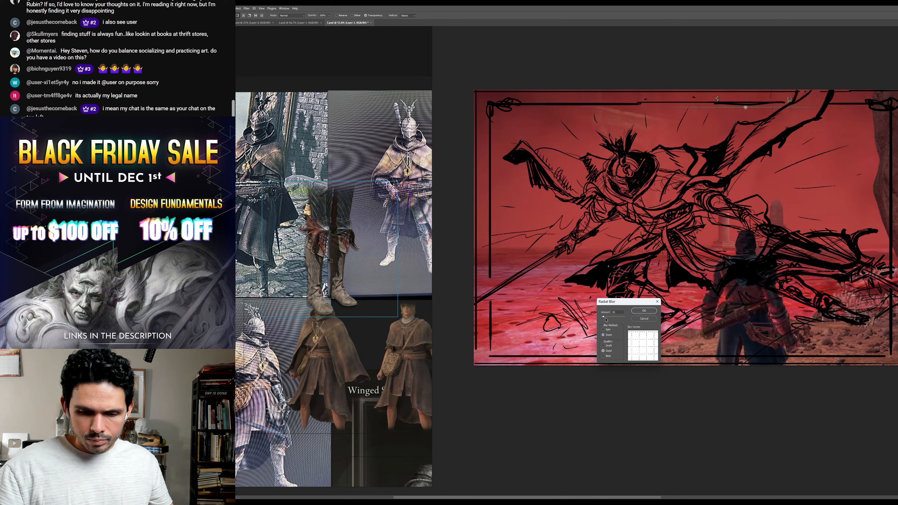
left_click_drag(603, 316, 606, 317)
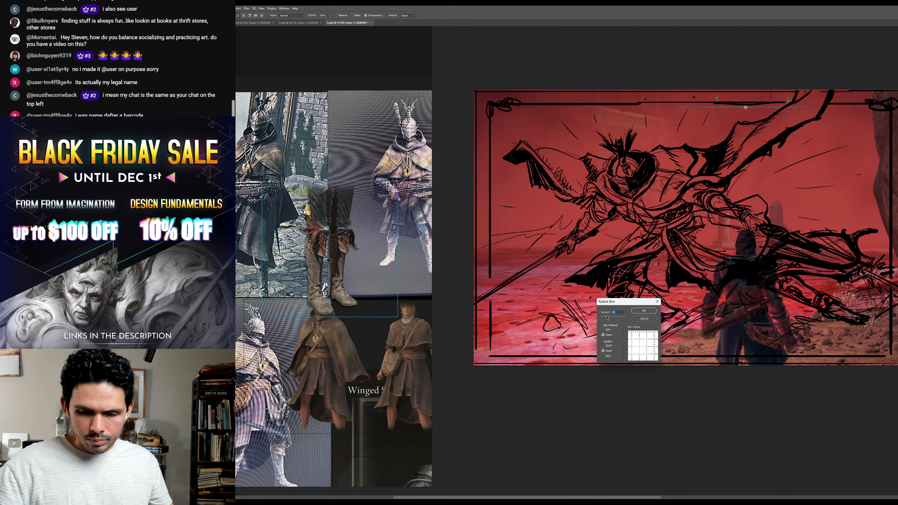
left_click(646, 311)
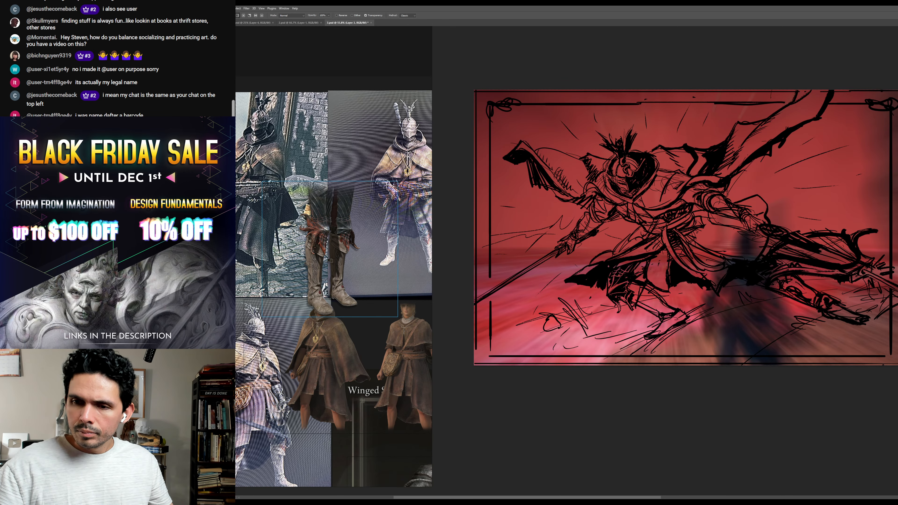
- Smear the dark standing figure and rocks into the red backdrop using the Mixer Brush, enlarging it for broad blending
key("b")
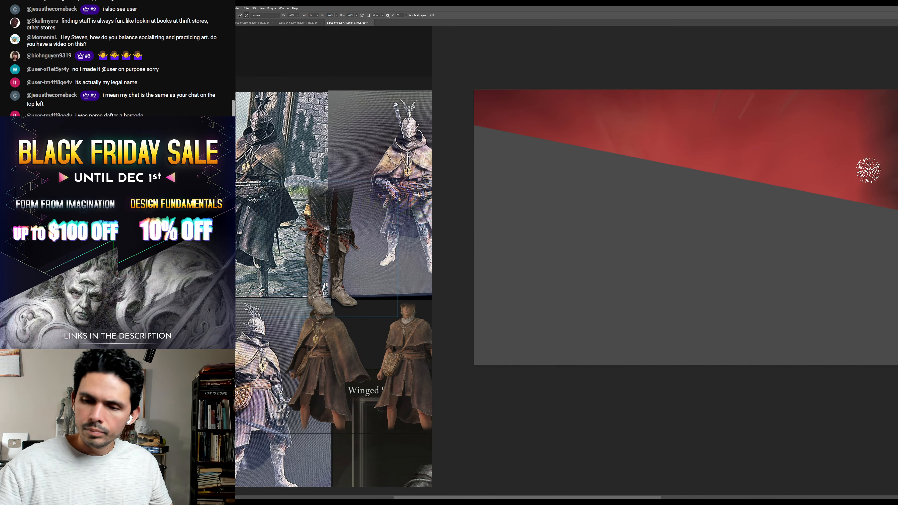
key("ctrl+z")
mouse_move(872, 177)
left_mouse_down()
mouse_move(852, 185)
mouse_move(784, 177)
left_mouse_up()
left_click_drag(745, 226, 771, 290)
left_click_drag(692, 230, 732, 283)
left_click_drag(668, 241, 583, 283)
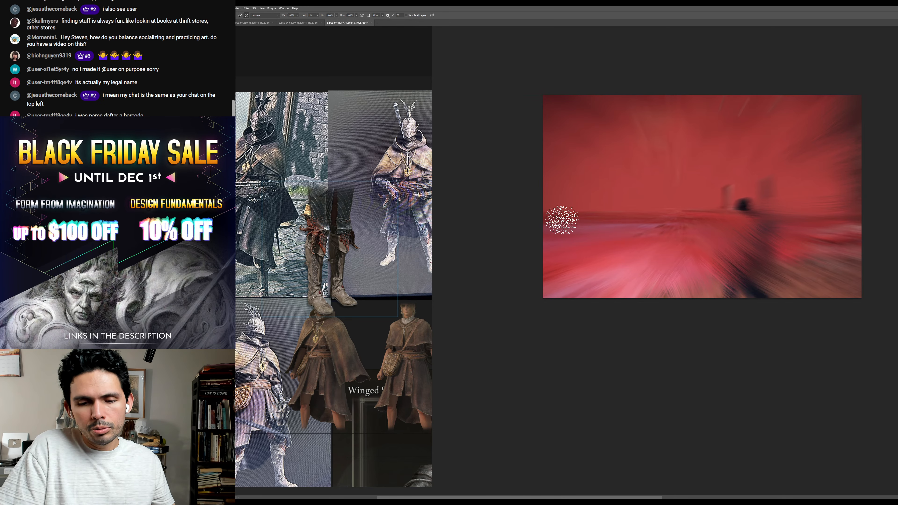
key("bracketright")
key("bracketright")
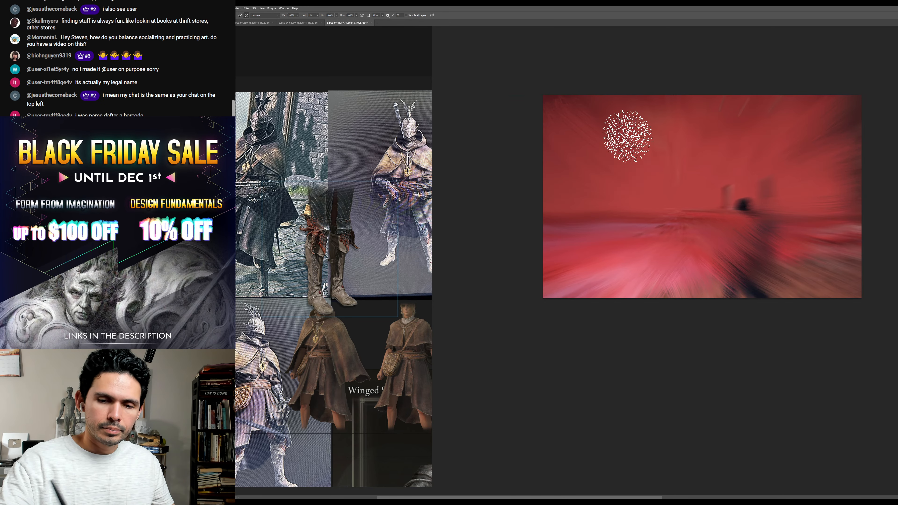
mouse_move(627, 136)
left_mouse_down()
mouse_move(700, 177)
mouse_move(718, 202)
mouse_move(734, 186)
mouse_move(767, 197)
left_mouse_up()
- Switch to a textured paint brush and lay muted darker strokes across the ground below the warrior
key("b")
right_click(596, 322)
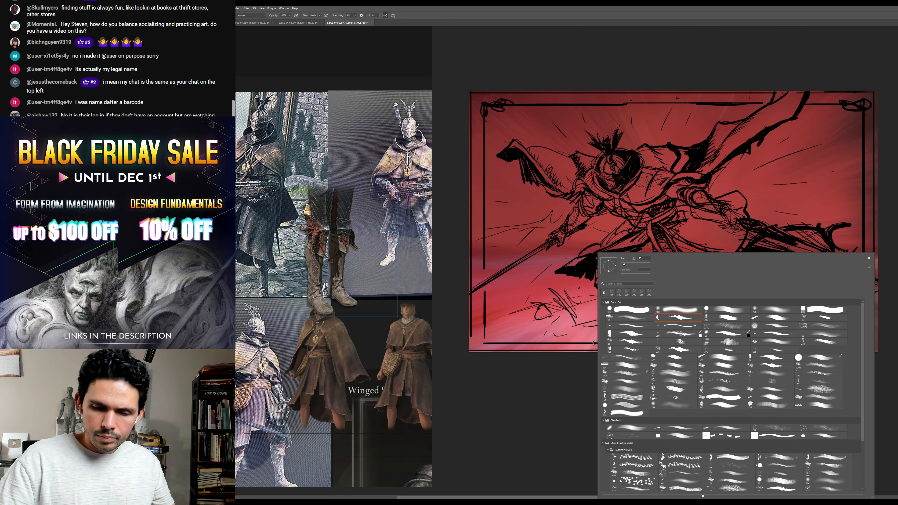
double_click(644, 316)
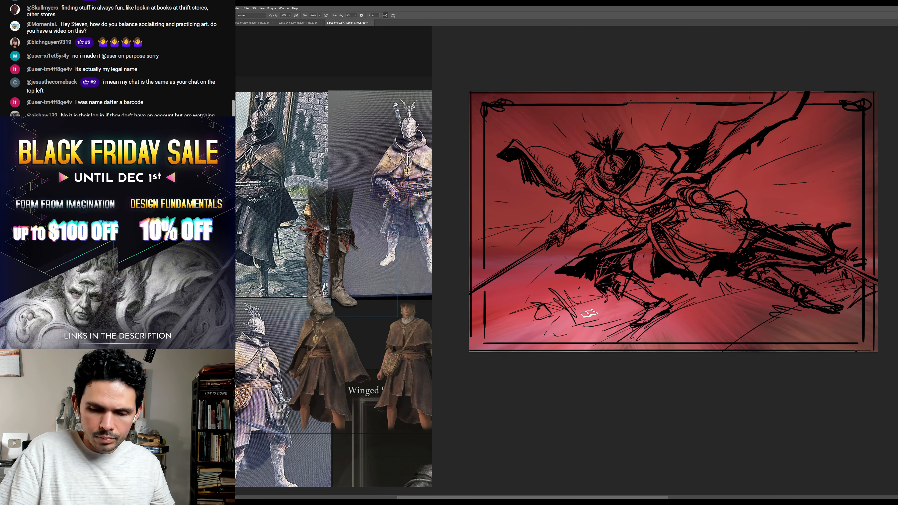
left_click(765, 295, "alt")
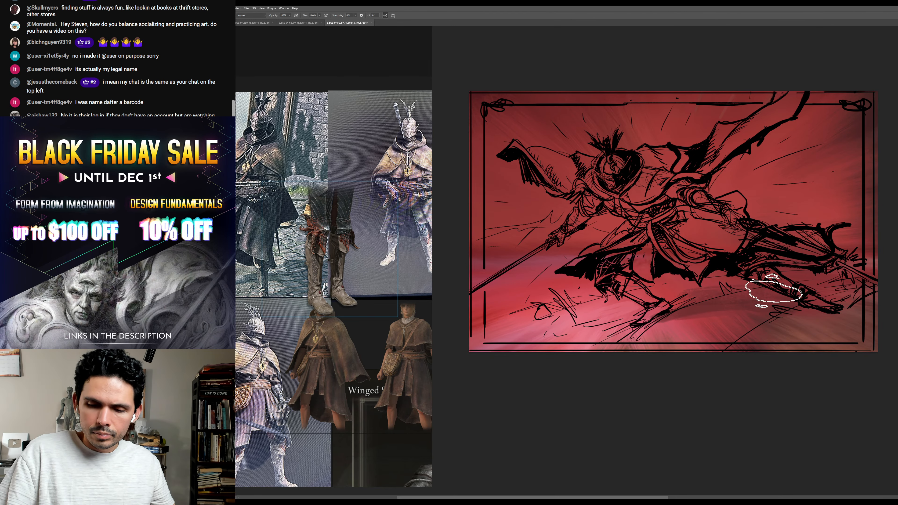
left_click_drag(612, 315, 502, 334)
- Add a new layer and block in the hood, cape and flowing cloth with flat olive-brown
key("ctrl+shift+alt+n")
left_click_drag(661, 162, 631, 196)
left_click_drag(654, 170, 675, 173)
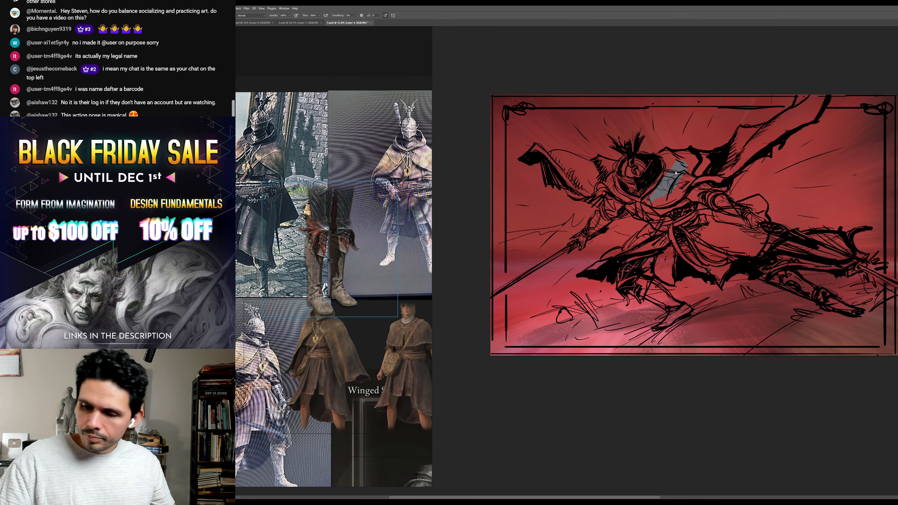
mouse_move(701, 173)
left_mouse_down()
mouse_move(698, 195)
mouse_move(656, 217)
left_mouse_up()
mouse_move(666, 179)
left_mouse_down()
mouse_move(688, 200)
mouse_move(655, 217)
mouse_move(709, 191)
mouse_move(672, 184)
mouse_move(728, 184)
mouse_move(744, 164)
mouse_move(813, 122)
left_mouse_up()
left_click_drag(795, 141, 725, 177)
left_click_drag(630, 198, 551, 184)
left_click_drag(551, 191, 601, 215)
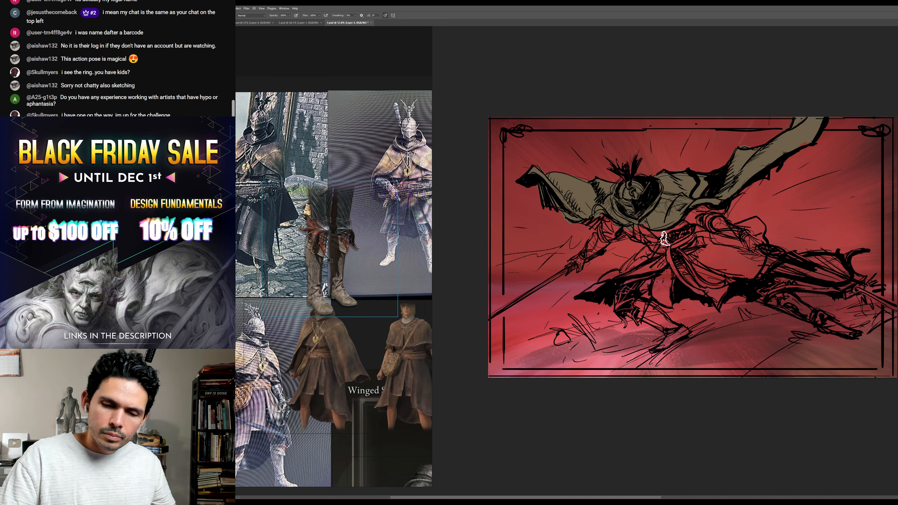
- Paint the tunic's torso and sleeves muted purple and both forearm guards grey-blue
mouse_move(663, 237)
left_mouse_down()
mouse_move(629, 233)
mouse_move(702, 203)
mouse_move(673, 237)
mouse_move(647, 240)
mouse_move(689, 233)
mouse_move(693, 213)
mouse_move(695, 225)
mouse_move(716, 213)
mouse_move(687, 227)
mouse_move(609, 239)
left_mouse_up()
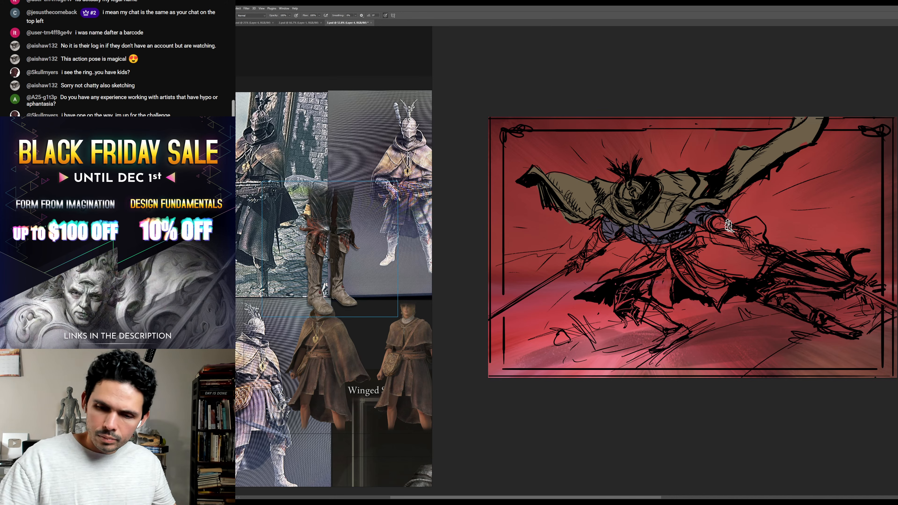
mouse_move(728, 224)
left_mouse_down()
mouse_move(715, 226)
mouse_move(754, 240)
left_mouse_up()
left_click_drag(603, 237, 576, 267)
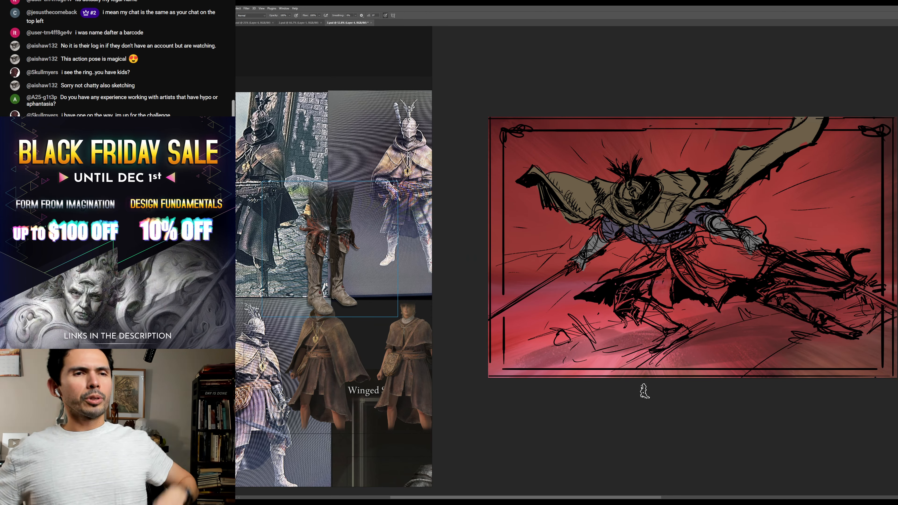
- Paint the waist belt and its hanging sash brown, and clean up the color beside the rear arm
scroll(856, 276, "down", 2)
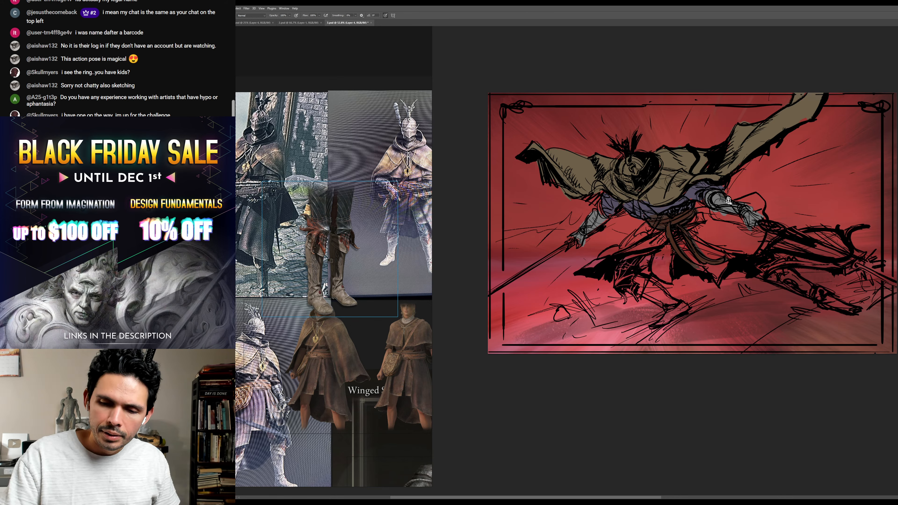
key("e")
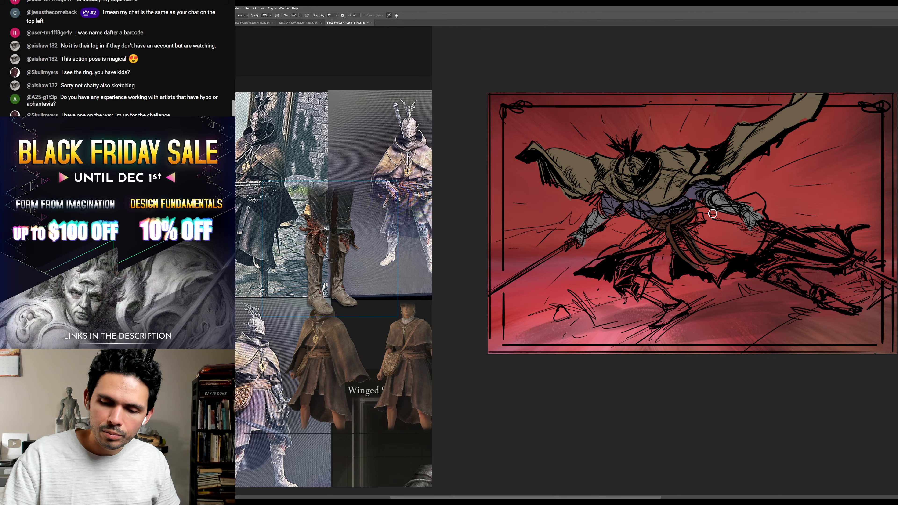
key("b")
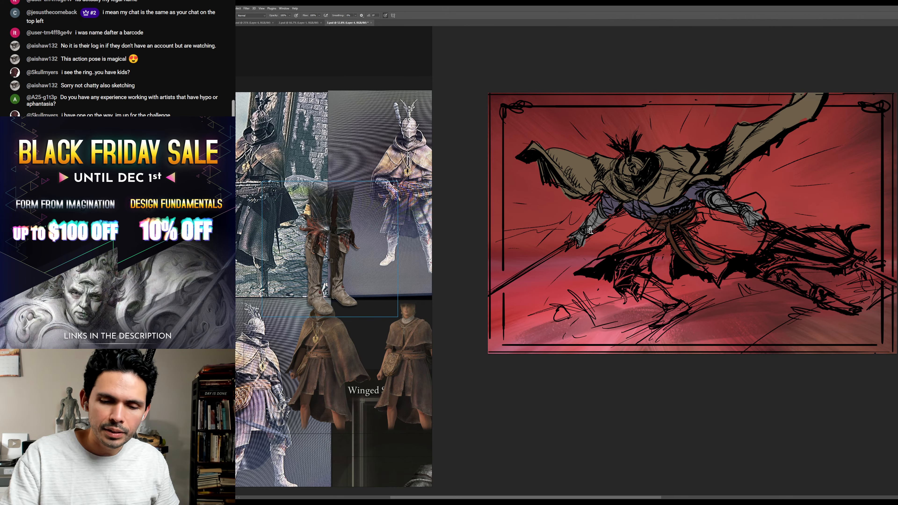
- Color the sword blade light steel grey with pale highlights, following the sword reference
left_click_drag(497, 290, 514, 273)
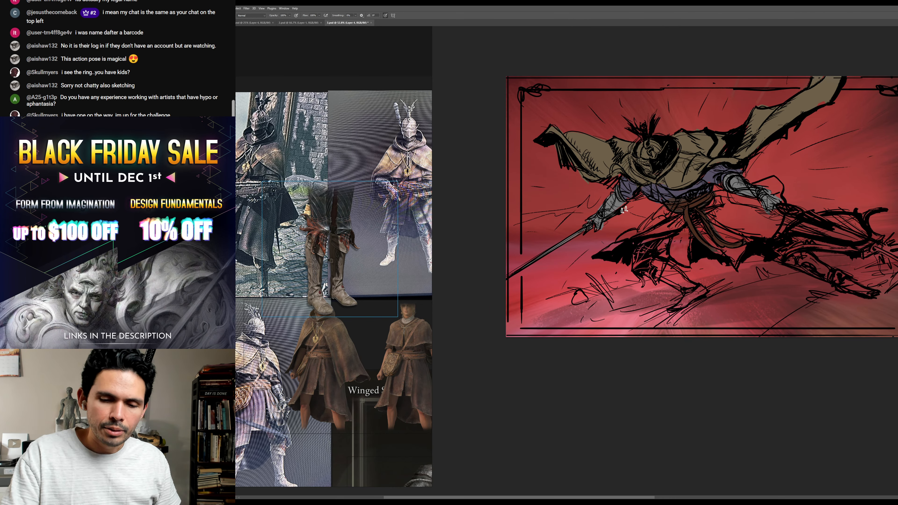
scroll(332, 247, "up", 3)
left_click_drag(282, 319, 382, 220)
mouse_move(581, 231)
left_mouse_down()
mouse_move(510, 275)
mouse_move(578, 230)
left_mouse_up()
key("ctrl+z")
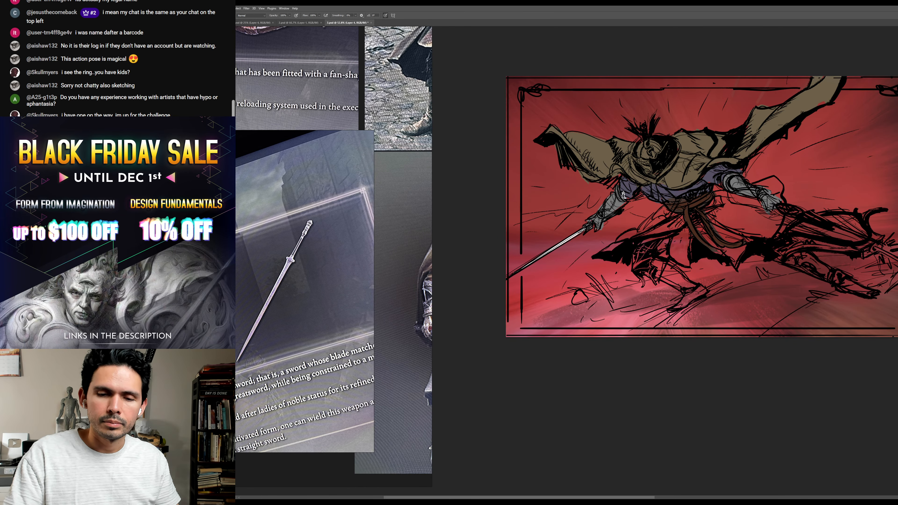
- Fill the tunic's skirt panels with muted purple, following the armored costume reference
left_click_drag(624, 195, 610, 183)
scroll(332, 283, "down", 2)
left_click_drag(375, 255, 292, 281)
mouse_move(626, 220)
left_mouse_down()
mouse_move(650, 201)
mouse_move(654, 213)
left_mouse_up()
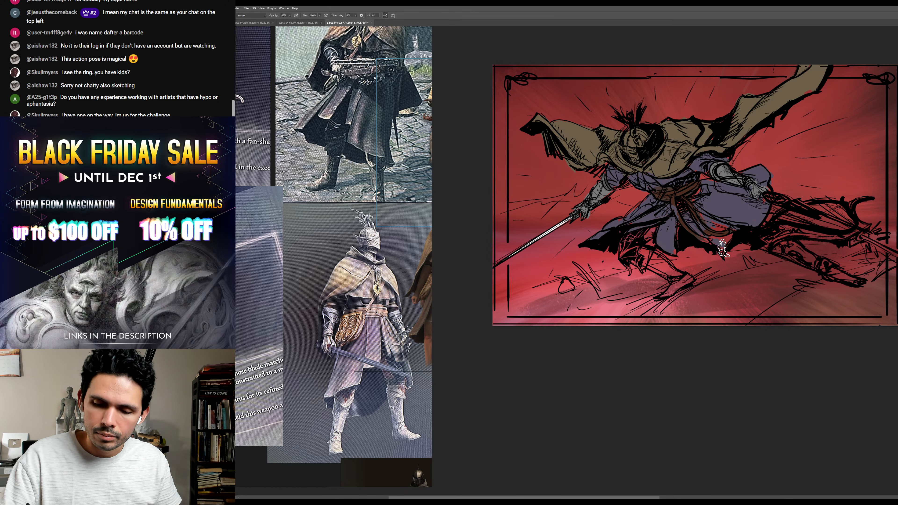
left_click_drag(712, 222, 725, 226)
left_click_drag(695, 222, 693, 205)
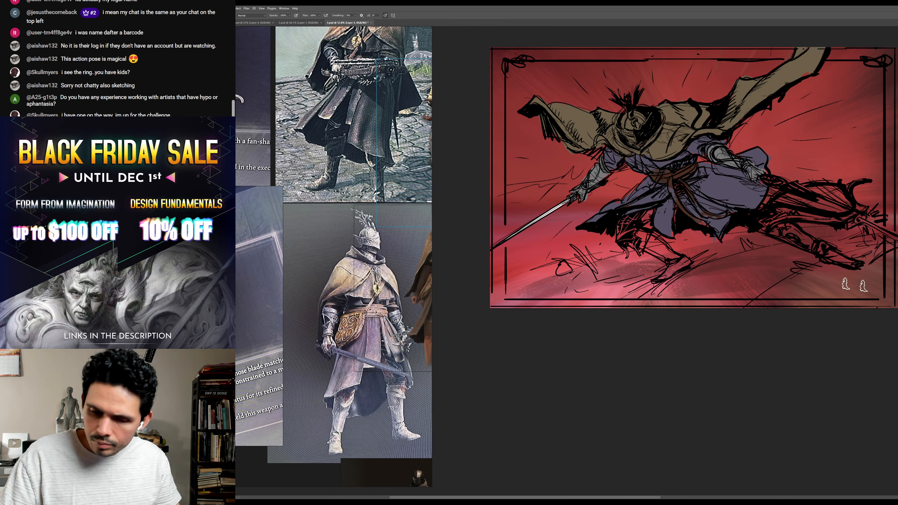
- Color the front trouser leg dark and both boots grey-green, following the boots reference
left_click_drag(632, 236, 634, 248)
scroll(371, 318, "down", 2)
left_click_drag(400, 340, 269, 368)
left_click_drag(343, 383, 293, 407)
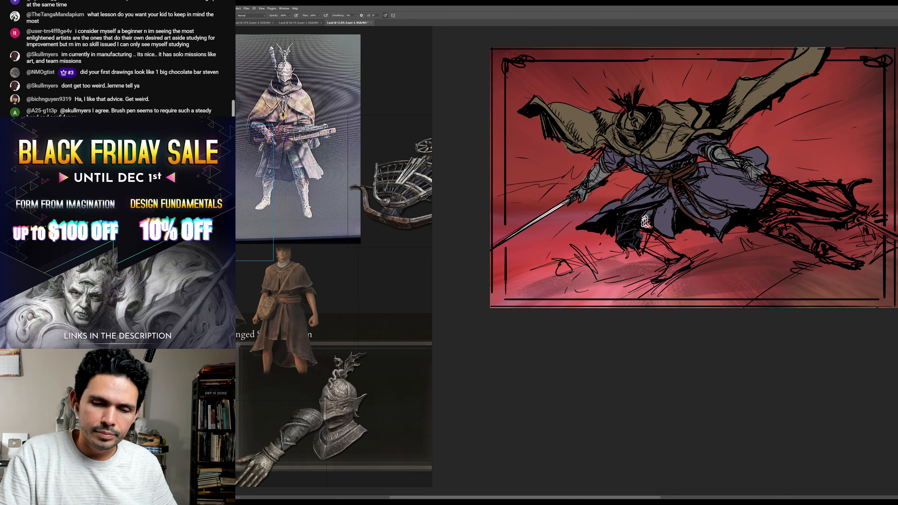
left_click_drag(651, 225, 671, 196)
scroll(318, 212, "up", 4)
left_click_drag(669, 184, 663, 192)
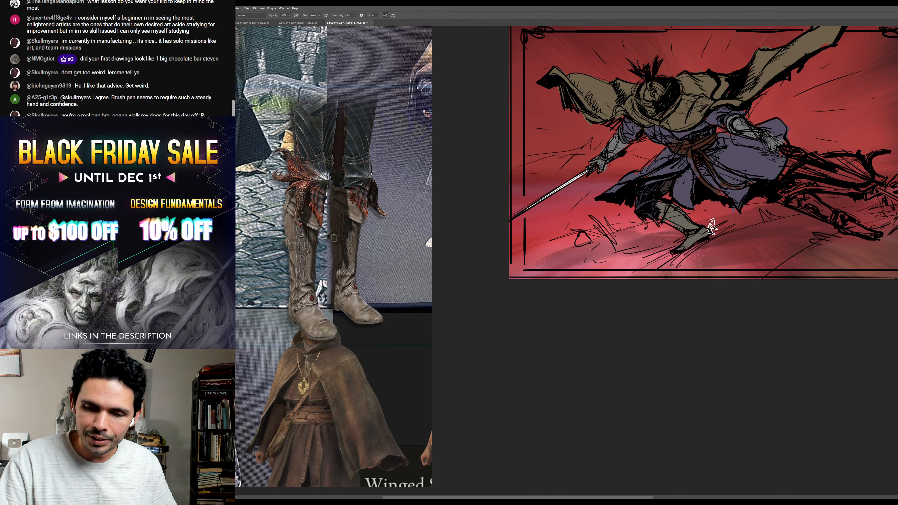
left_click_drag(705, 141, 667, 173)
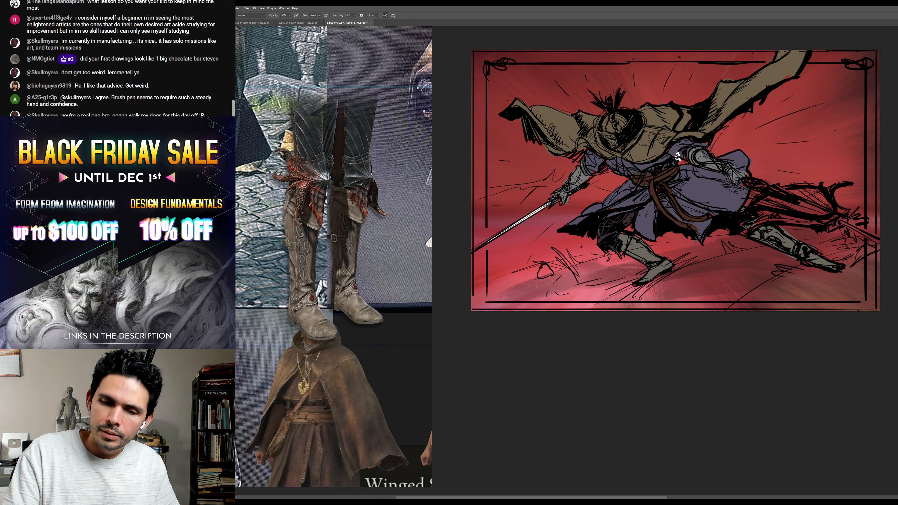
- Paint the pouch at the warrior's waist brown and touch up the skirt colors, following the costume references
scroll(389, 131, "down", 4)
left_click_drag(354, 198, 378, 243)
left_click_drag(685, 194, 728, 192)
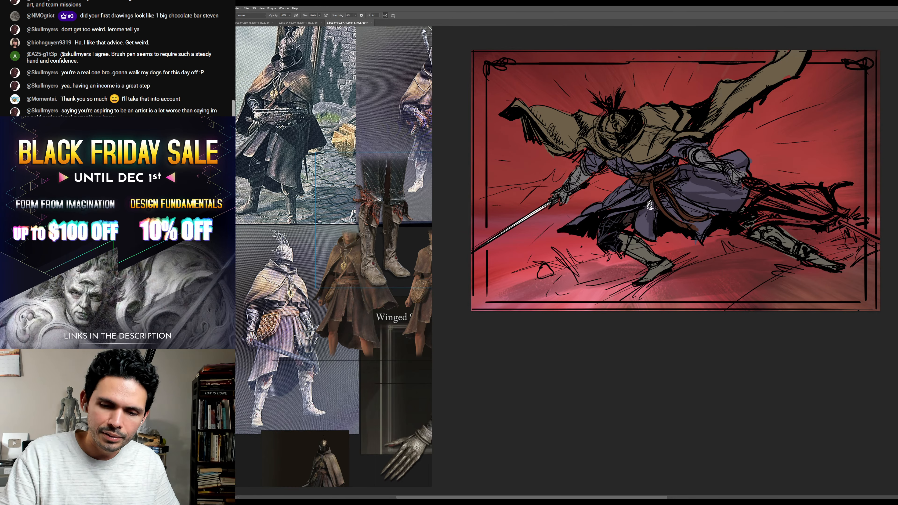
mouse_move(600, 212)
left_mouse_down()
mouse_move(594, 208)
mouse_move(614, 186)
mouse_move(603, 198)
left_mouse_up()
left_click(656, 173, "alt")
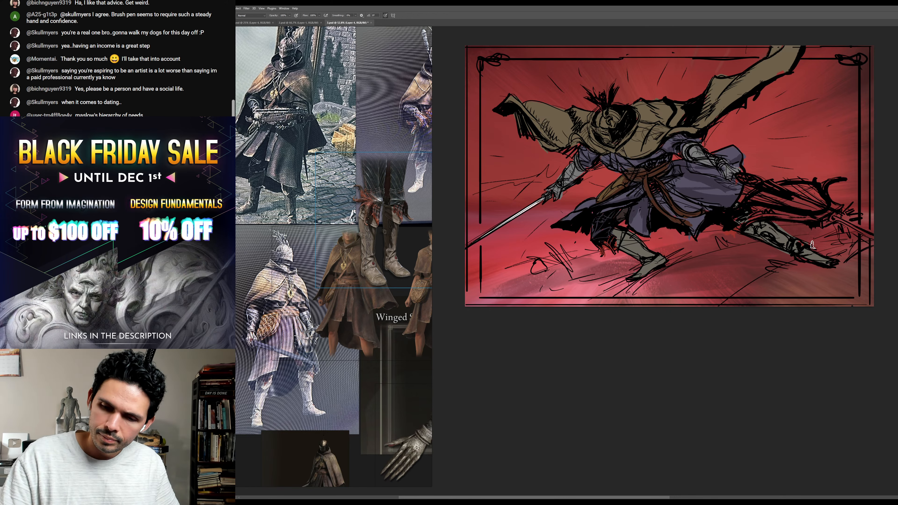
left_click_drag(755, 271, 764, 301)
left_click_drag(762, 333, 758, 321)
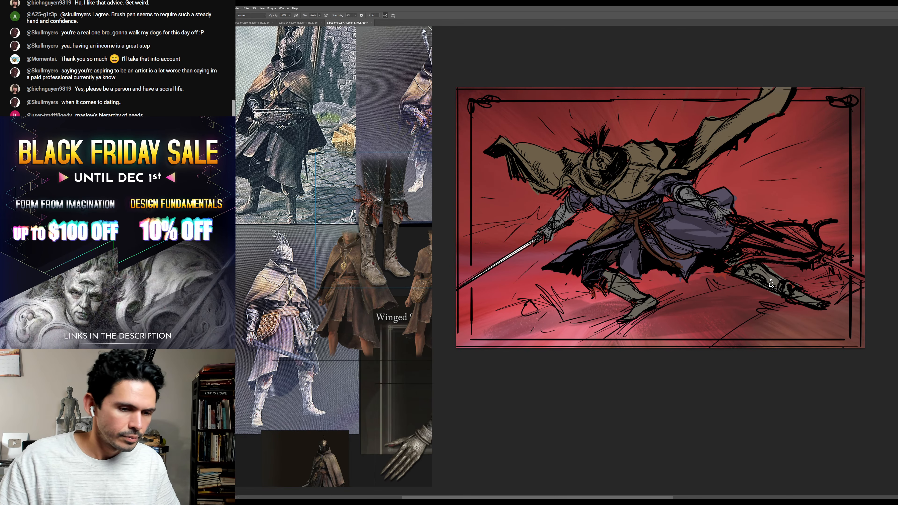
- Color the crossbow in dark greys and lighten the gauntlet holding it, following the crossbow reference
scroll(363, 277, "down", 2)
left_click_drag(362, 278, 254, 269)
scroll(387, 191, "up", 3)
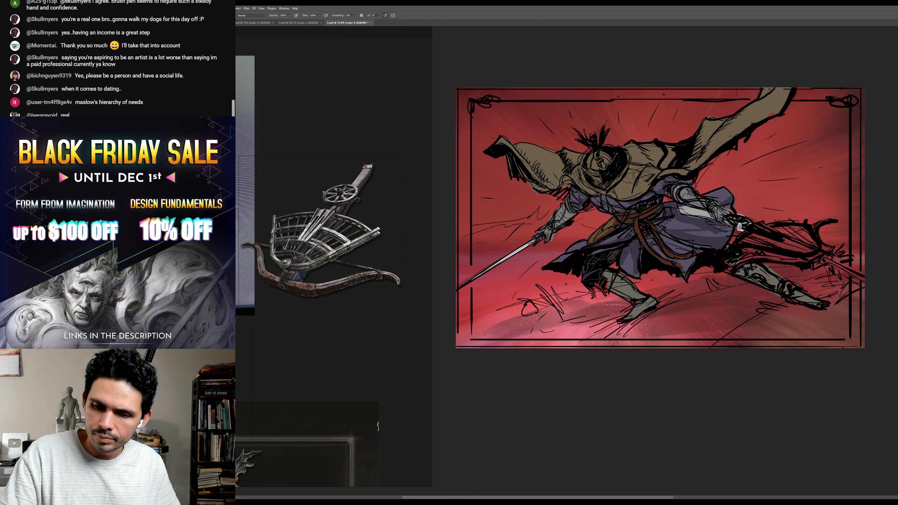
left_click_drag(731, 224, 704, 222)
mouse_move(765, 233)
left_mouse_down()
mouse_move(739, 245)
mouse_move(788, 231)
mouse_move(745, 223)
mouse_move(785, 239)
mouse_move(788, 246)
mouse_move(770, 241)
mouse_move(789, 251)
mouse_move(757, 235)
mouse_move(828, 258)
mouse_move(786, 245)
mouse_move(798, 254)
mouse_move(773, 239)
mouse_move(805, 249)
mouse_move(768, 229)
mouse_move(810, 228)
mouse_move(781, 226)
mouse_move(733, 245)
mouse_move(797, 252)
mouse_move(802, 225)
mouse_move(822, 246)
mouse_move(786, 223)
mouse_move(811, 247)
left_mouse_up()
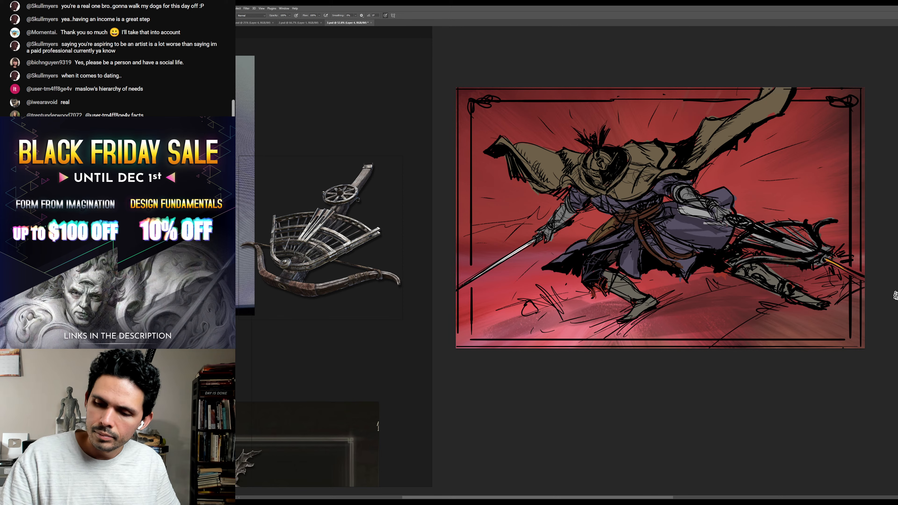
- Repaint the crossbow bolt glowing orange and erase the spark strokes around its base
left_click_drag(825, 258, 864, 276)
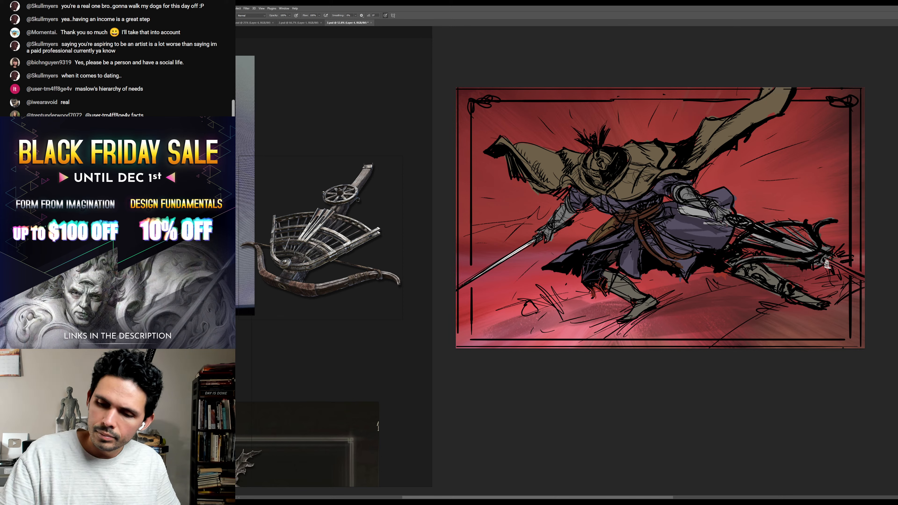
left_click_drag(823, 256, 864, 280)
left_click_drag(824, 258, 865, 279)
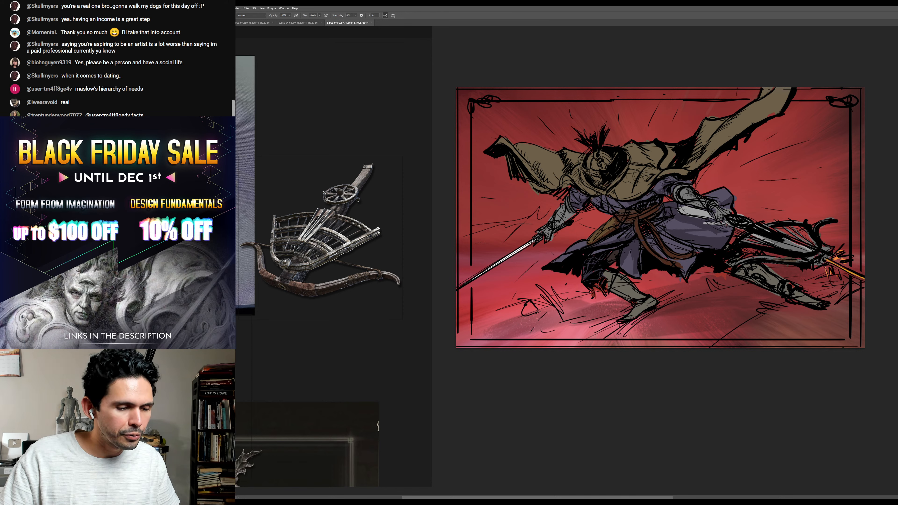
key("e")
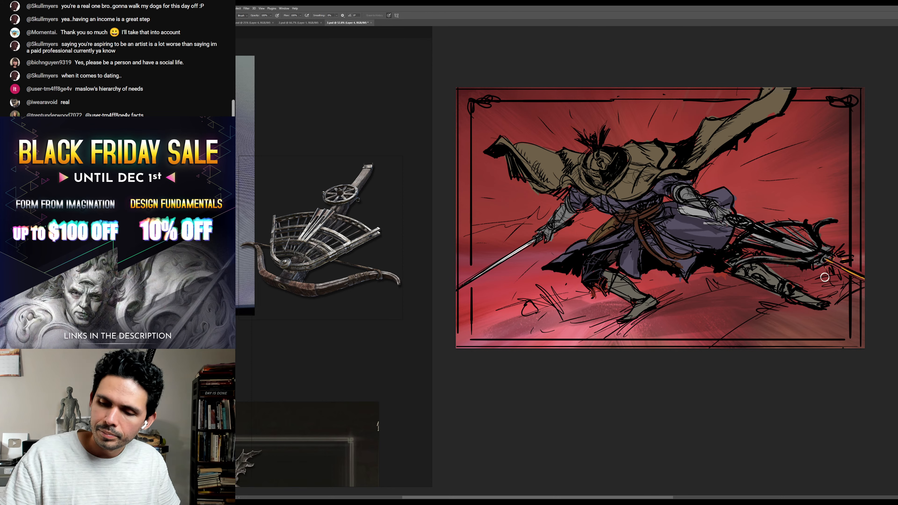
key("b")
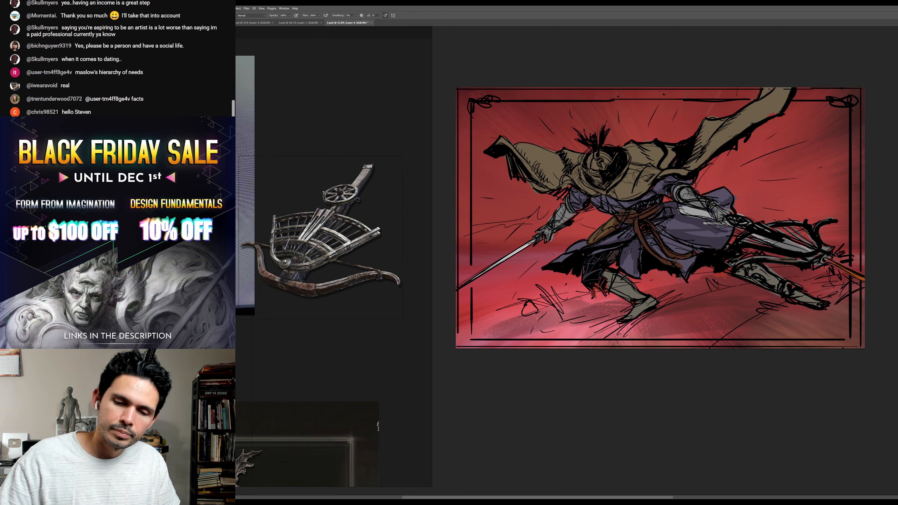
- Paint gold trim on the warrior's belt and on the chest of the purple tunic
mouse_move(622, 213)
left_mouse_down()
mouse_move(652, 229)
mouse_move(624, 241)
left_mouse_up()
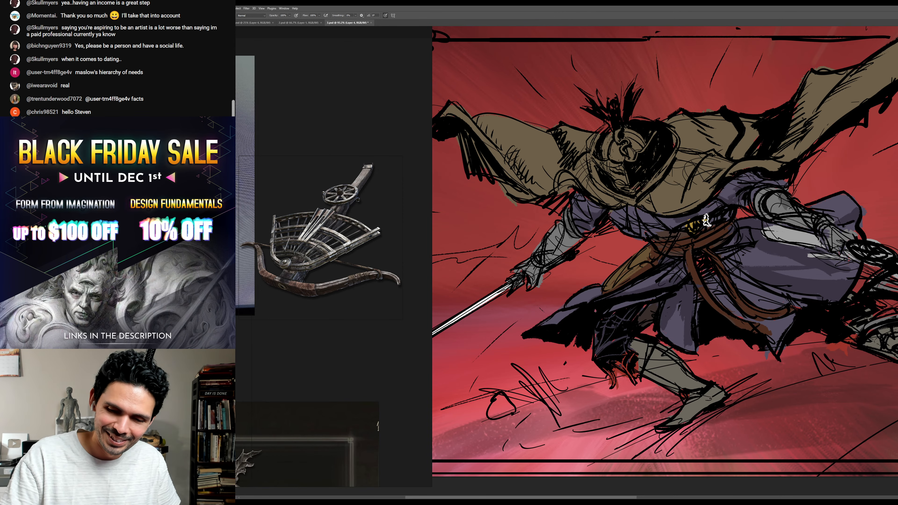
mouse_move(651, 193)
left_mouse_down()
mouse_move(700, 232)
mouse_move(635, 232)
mouse_move(612, 194)
left_mouse_up()
left_click_drag(753, 172, 745, 195)
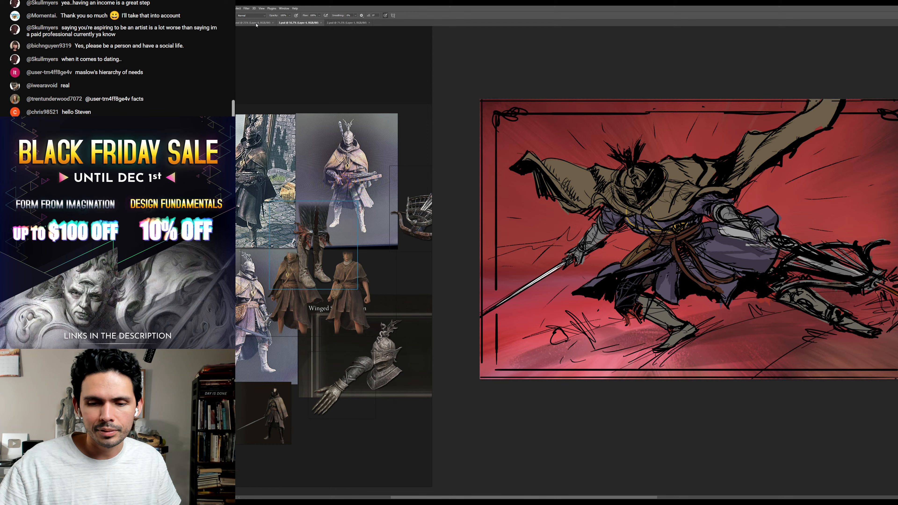
- Examine the two other gold-framed knight illustrations for comparison, and return to the red warrior scene
left_click(255, 23)
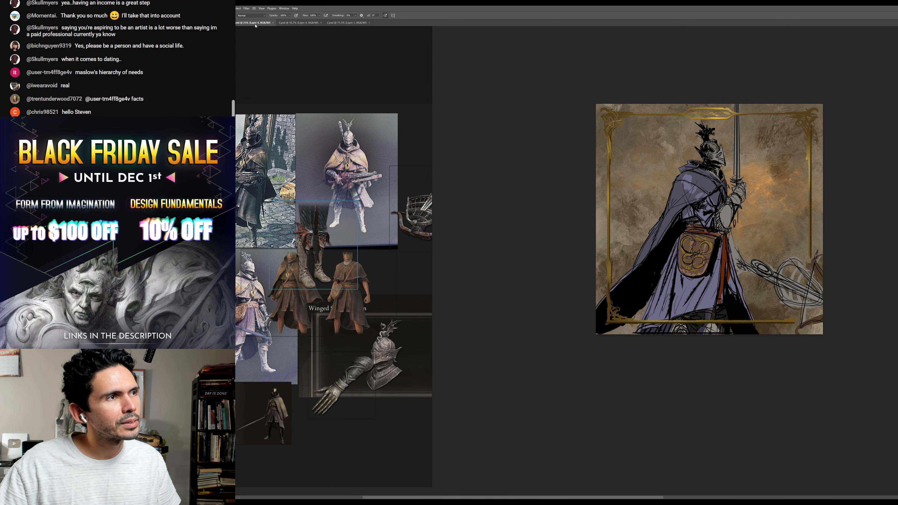
left_click(230, 23)
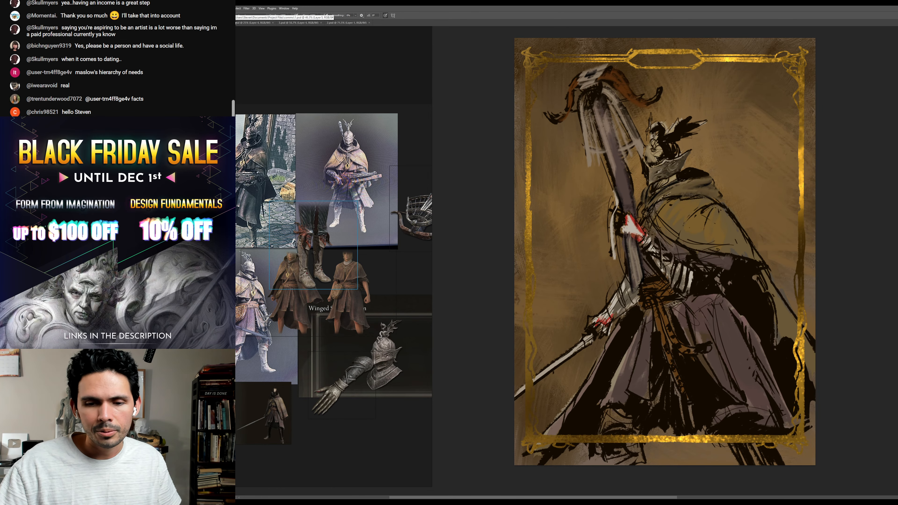
left_click(298, 23)
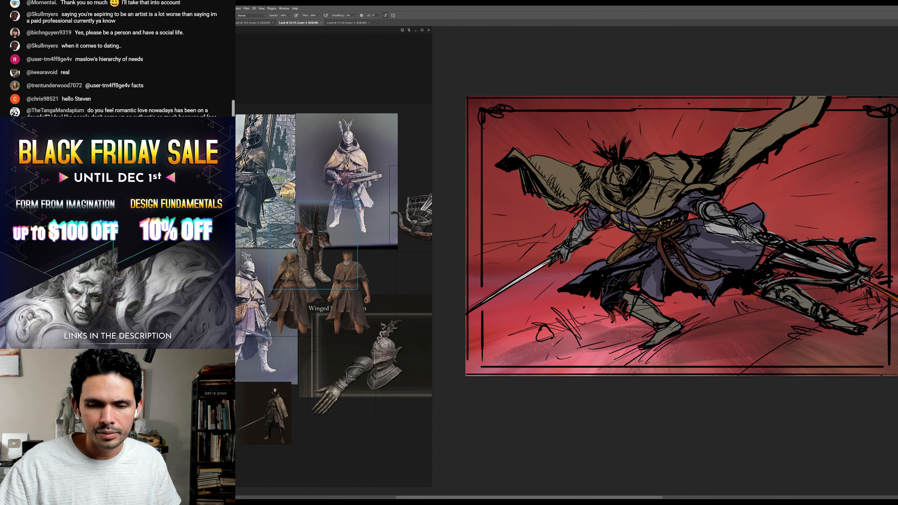
left_click_drag(590, 187, 589, 196)
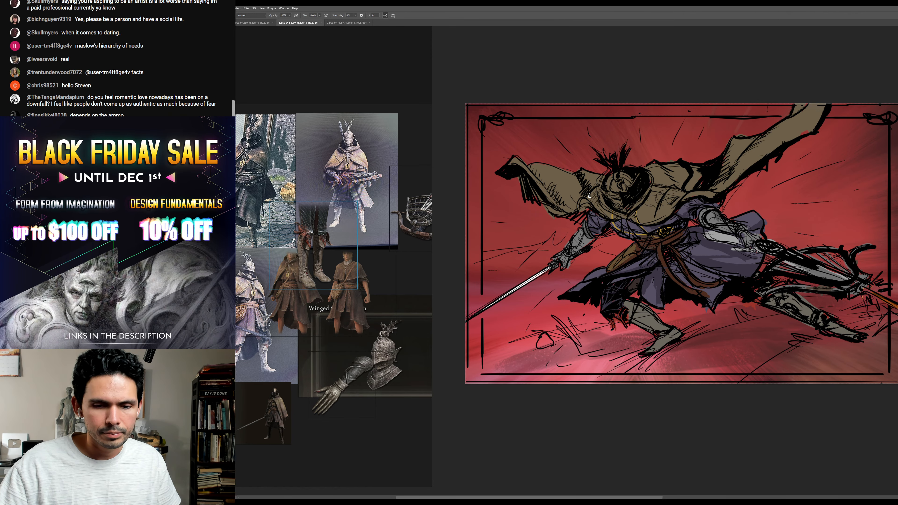
left_click(674, 446)
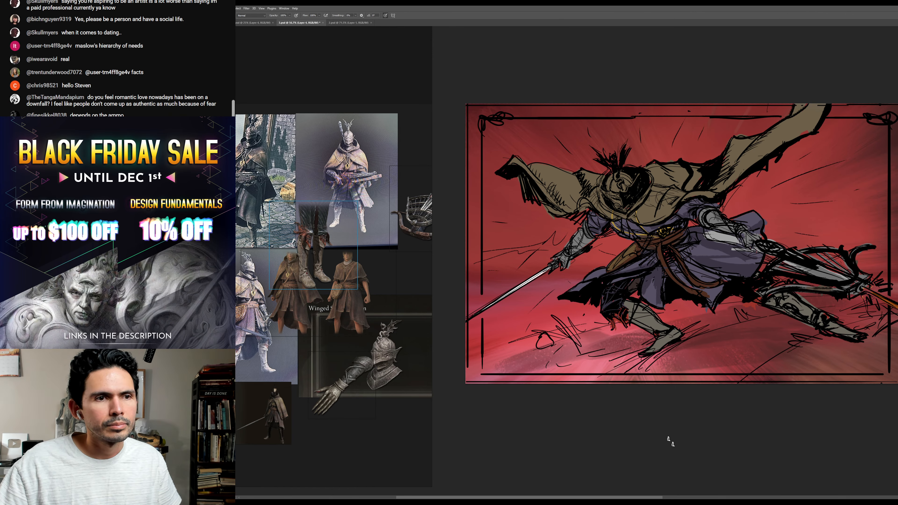
- Touch up the gold trim on the tunic's chest and the trailing edge of the cape
left_click_drag(607, 240, 647, 237)
left_click_drag(638, 173, 674, 247)
key("z")
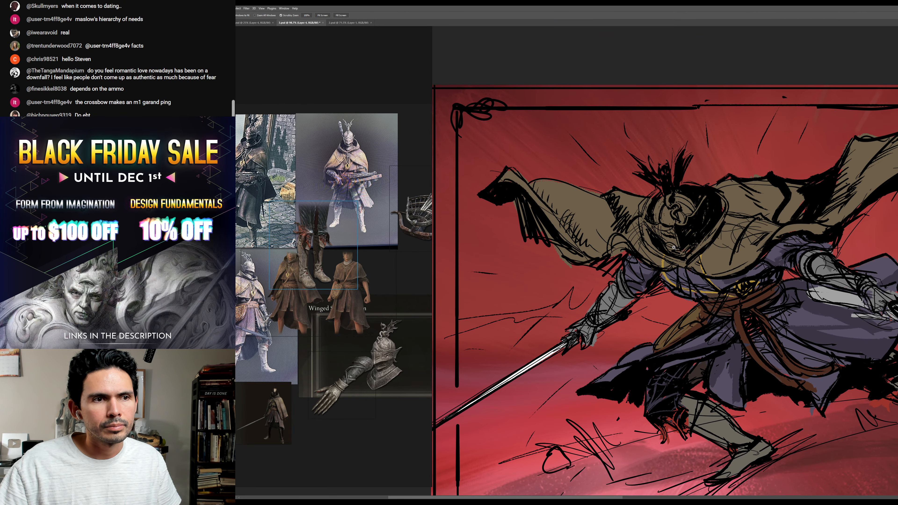
key("b")
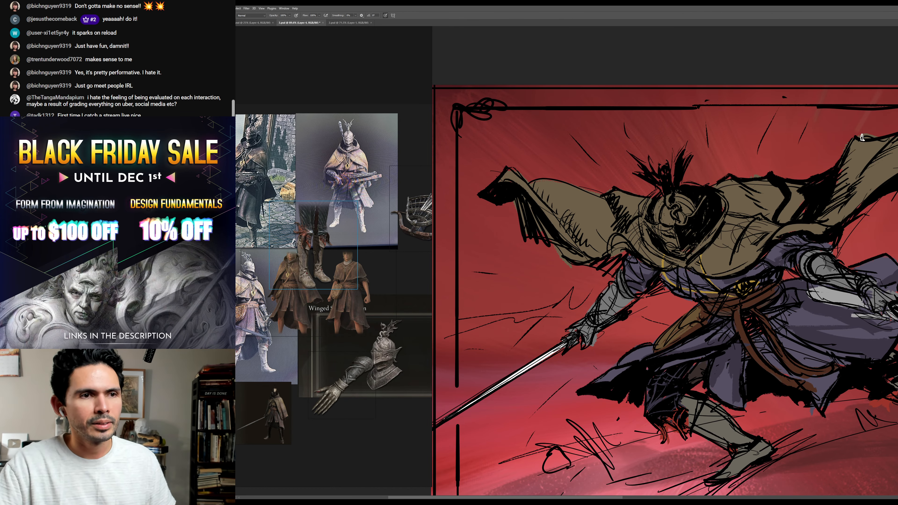
left_click_drag(863, 137, 850, 151)
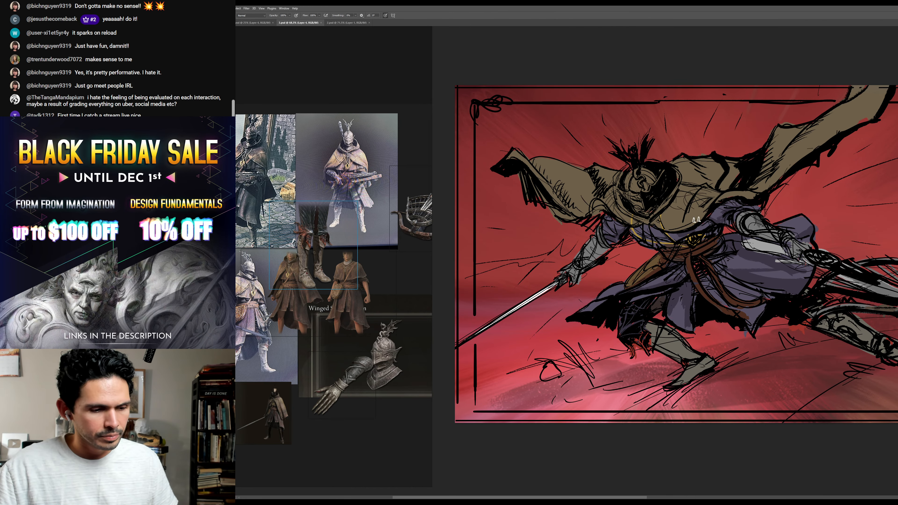
- Touch up the hood beside the warrior's face and save the illustration
left_click_drag(392, 257, 318, 260)
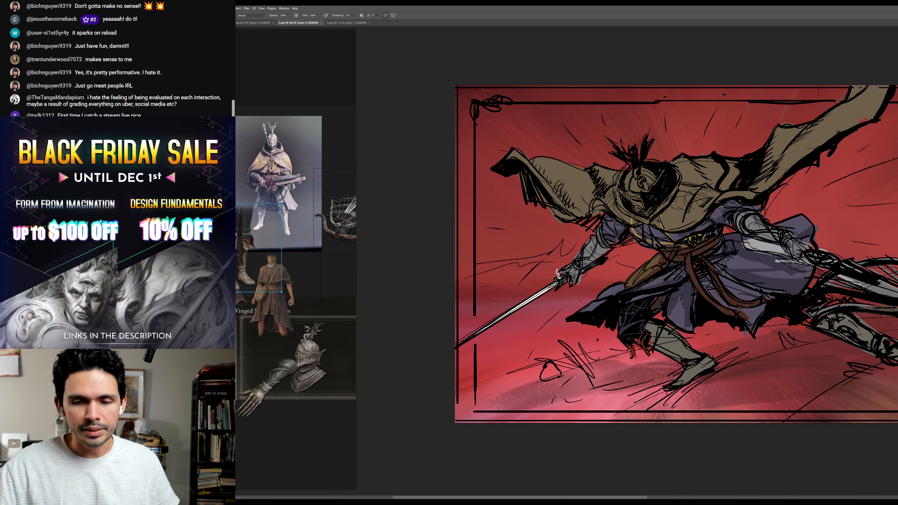
left_click_drag(725, 453, 671, 453)
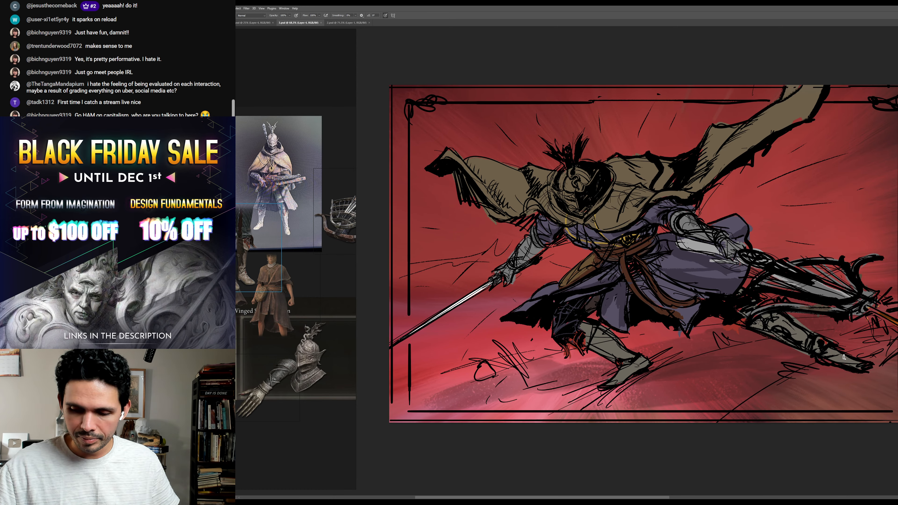
key("v")
key("b")
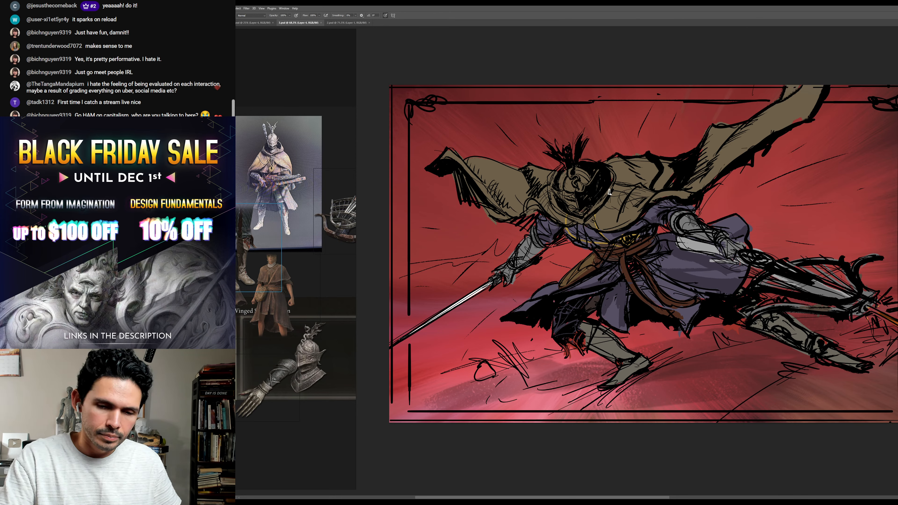
left_click_drag(610, 189, 598, 211)
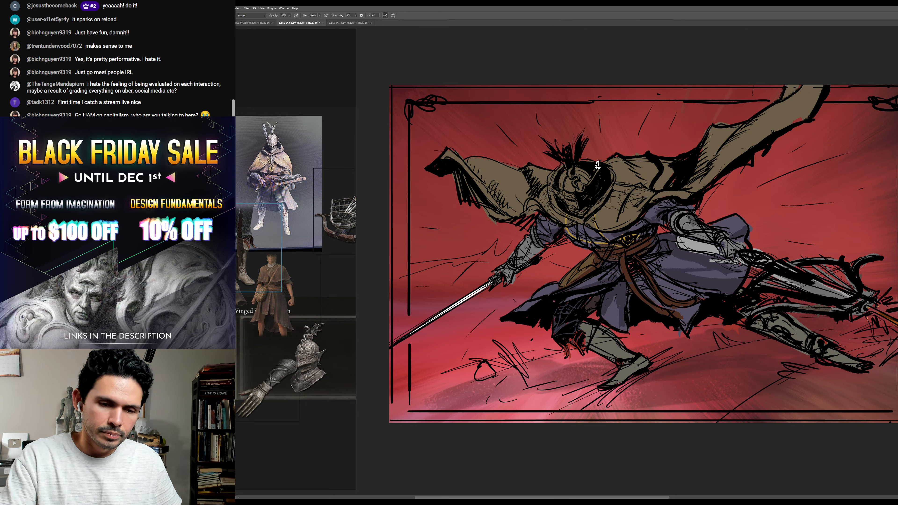
scroll(848, 196, "down", 3)
key("v")
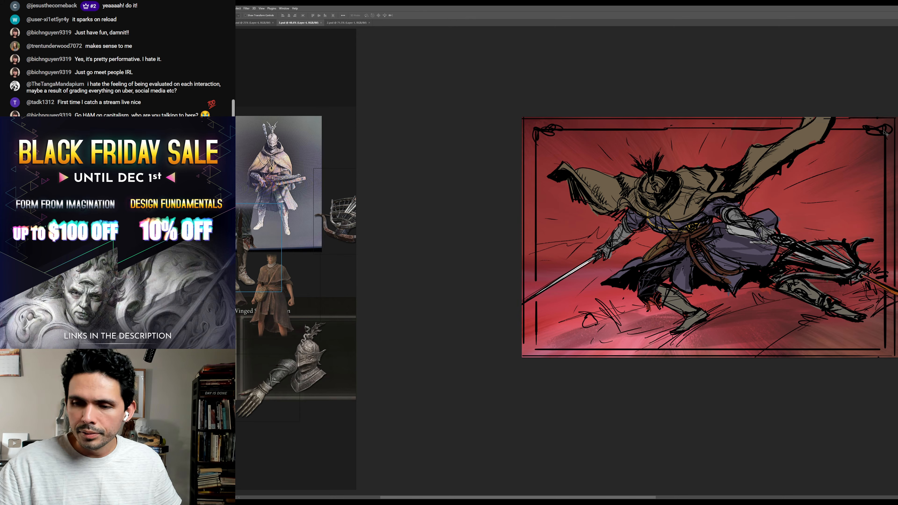
key("ctrl+s")
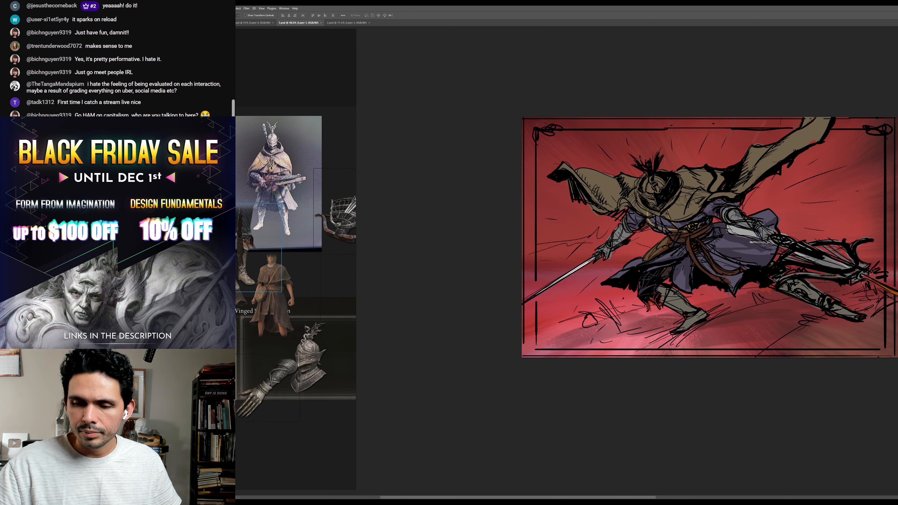
- Erase the sketched black border and its corner flourishes from around the scene
key("e")
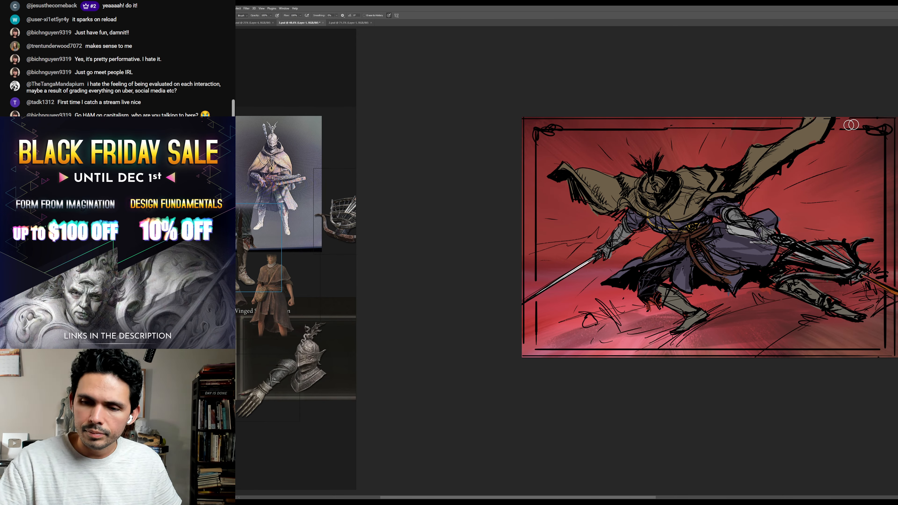
mouse_move(890, 132)
left_mouse_down()
mouse_move(882, 246)
mouse_move(883, 273)
mouse_move(894, 275)
mouse_move(892, 217)
mouse_move(895, 294)
mouse_move(881, 304)
mouse_move(884, 294)
mouse_move(891, 360)
mouse_move(858, 355)
mouse_move(878, 346)
mouse_move(856, 329)
mouse_move(782, 351)
mouse_move(841, 354)
mouse_move(522, 355)
mouse_move(531, 327)
mouse_move(524, 319)
mouse_move(543, 284)
mouse_move(531, 279)
mouse_move(519, 292)
mouse_move(626, 359)
mouse_move(521, 354)
mouse_move(532, 276)
mouse_move(522, 288)
mouse_move(527, 124)
left_mouse_up()
left_click_drag(528, 124, 799, 123)
left_click_drag(707, 212, 658, 212)
- Add a new layer and turn on vertical paint symmetry about the canvas's centre for the brush
key("ctrl+shift+alt+n")
key("b")
left_click(393, 15)
key("Return")
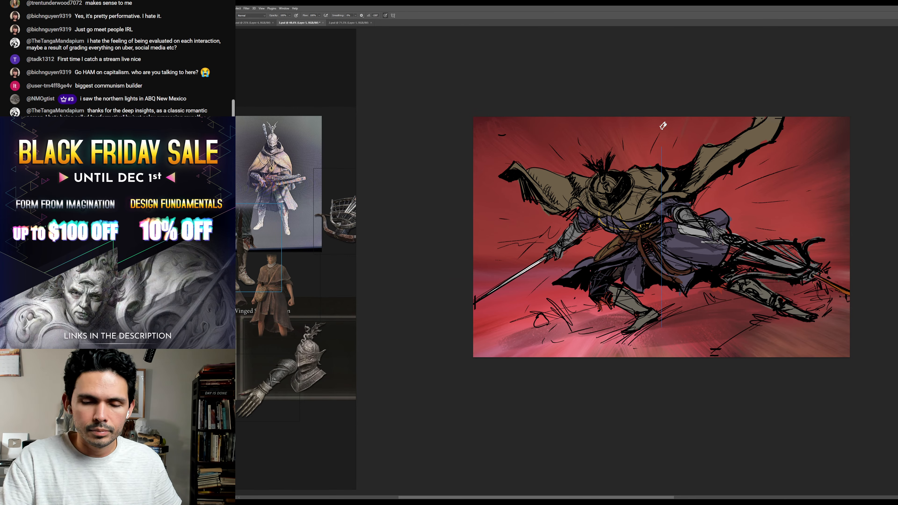
- Draw a gold rectangular frame with mirrored straight strokes just inside the picture's edges
left_click_drag(661, 126, 497, 125)
key("ctrl+z")
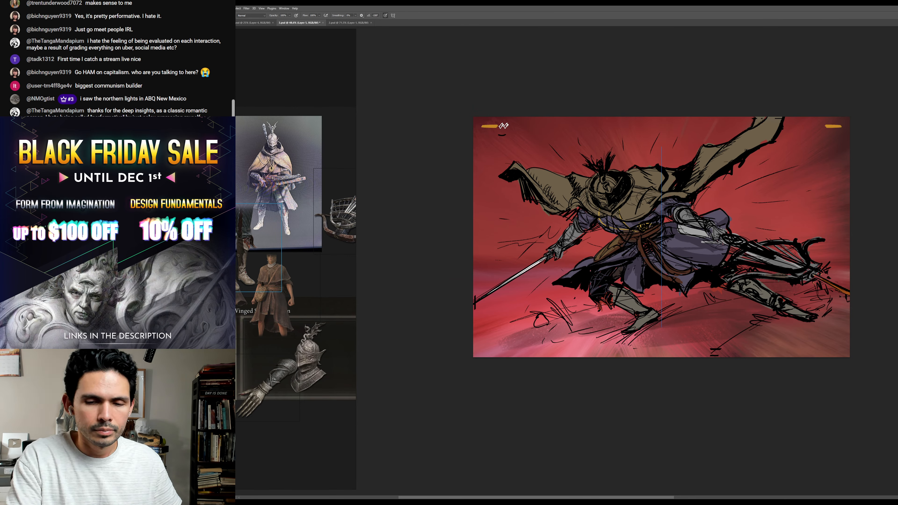
mouse_move(661, 125)
left_mouse_down()
mouse_move(483, 125)
mouse_move(484, 351)
mouse_move(661, 351)
left_mouse_up()
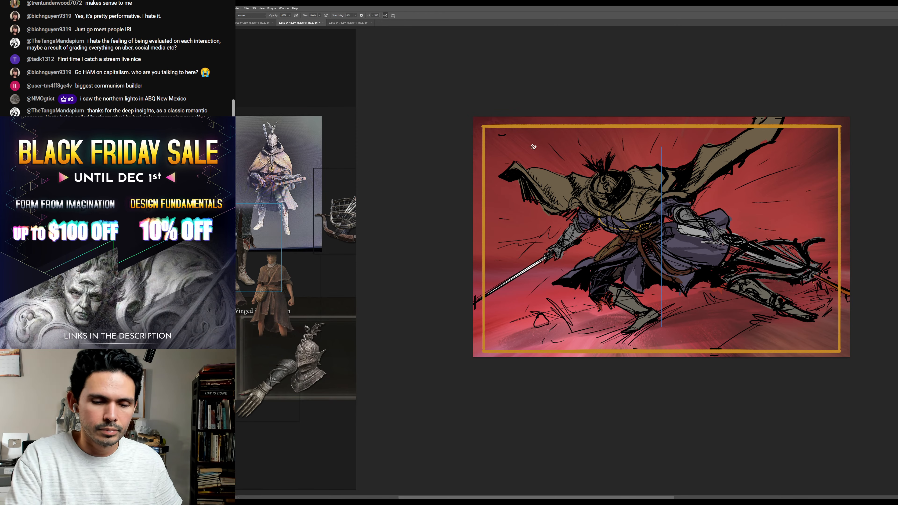
key("ctrl+z")
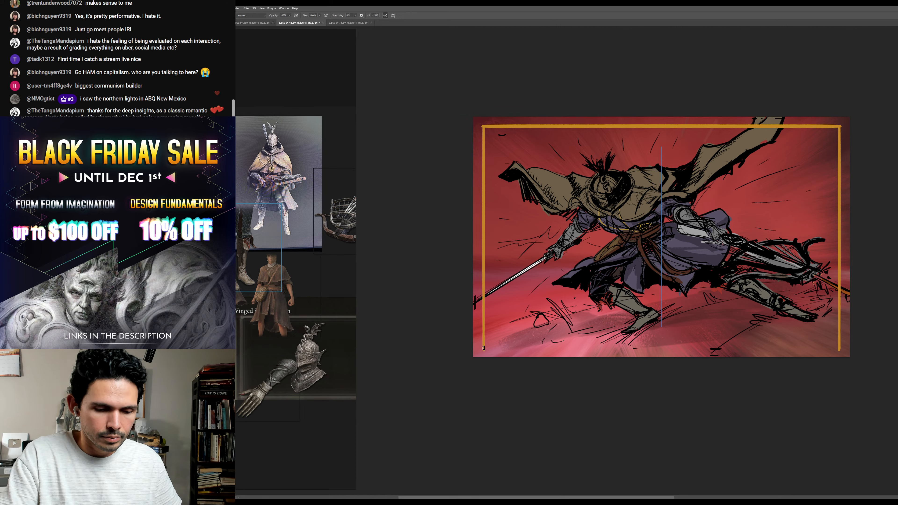
left_click_drag(839, 347, 661, 347)
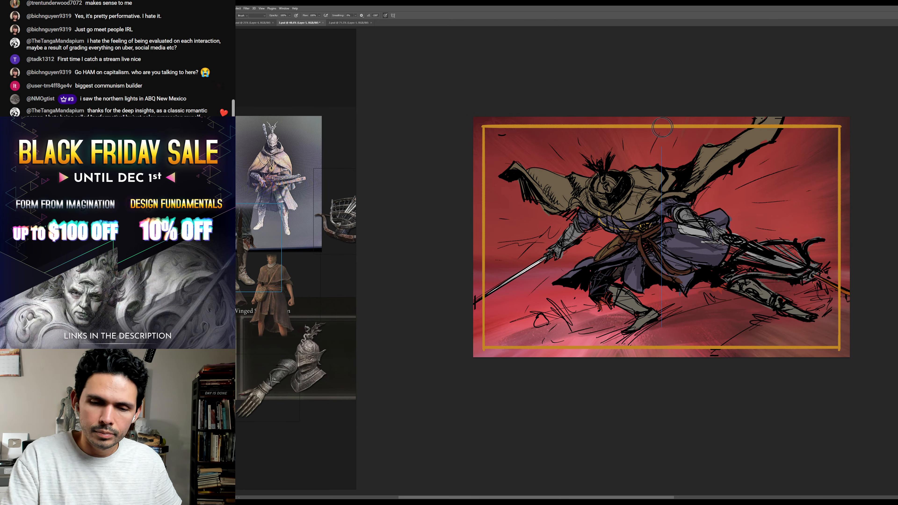
- Shape a mirrored ornament in the middle of the frame's upper edge, with an elongated central cartouche and leaf-like ends
key("e")
mouse_move(657, 126)
left_mouse_down()
mouse_move(626, 128)
mouse_move(664, 123)
mouse_move(691, 133)
left_mouse_up()
key("b")
left_click_drag(693, 133, 661, 132)
key("e")
mouse_move(686, 120)
left_mouse_down()
mouse_move(715, 124)
mouse_move(749, 105)
mouse_move(713, 127)
left_mouse_up()
key("b")
key("e")
key("b")
key("e")
mouse_move(711, 126)
left_mouse_down()
mouse_move(735, 128)
mouse_move(718, 122)
left_mouse_up()
key("b")
left_click_drag(715, 131, 730, 128)
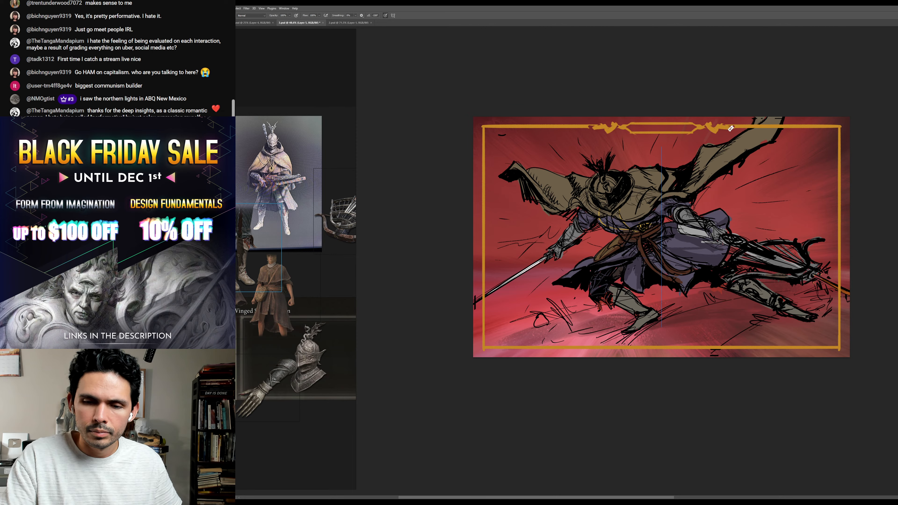
- Paint mirrored gold flourishes in the upper and lower corners of the frame
mouse_move(488, 139)
left_mouse_down()
mouse_move(485, 127)
mouse_move(480, 141)
left_mouse_up()
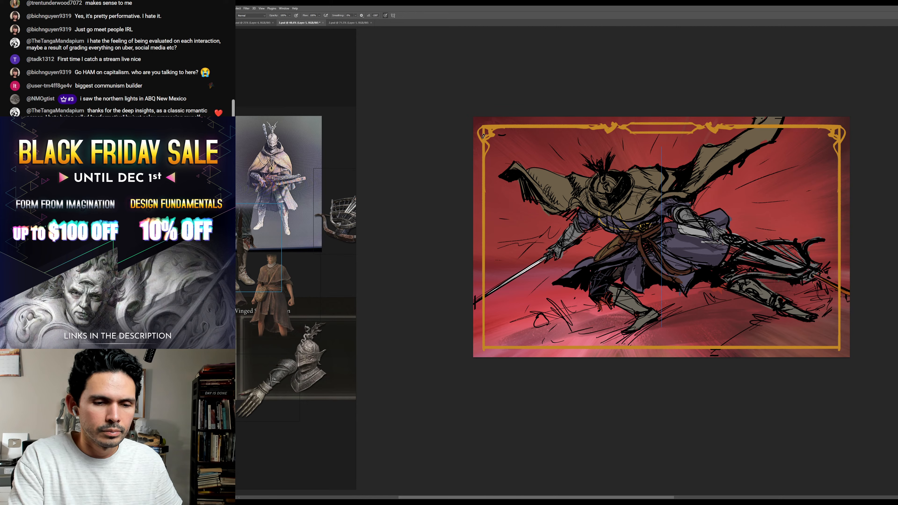
mouse_move(485, 139)
left_mouse_down()
mouse_move(485, 209)
mouse_move(483, 164)
left_mouse_up()
mouse_move(483, 282)
left_mouse_down()
mouse_move(489, 348)
mouse_move(650, 350)
left_mouse_up()
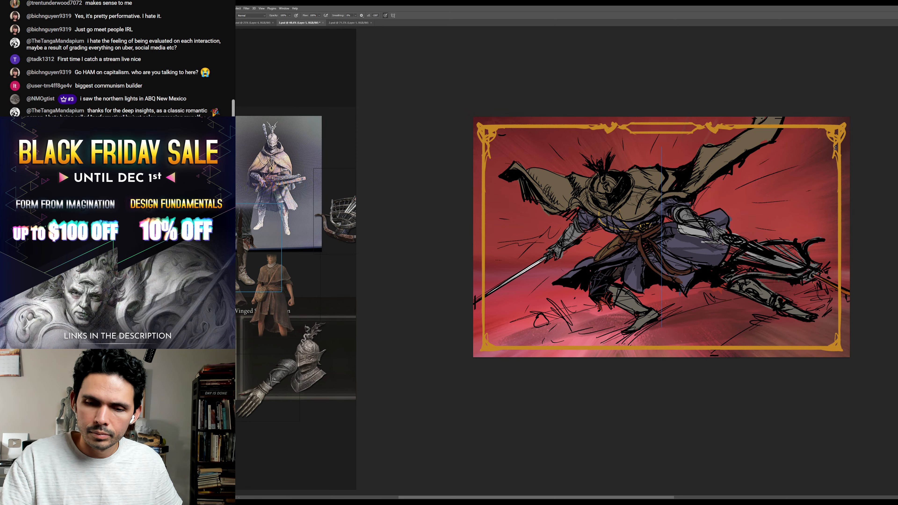
mouse_move(830, 134)
left_mouse_down()
mouse_move(828, 117)
mouse_move(822, 155)
left_mouse_up()
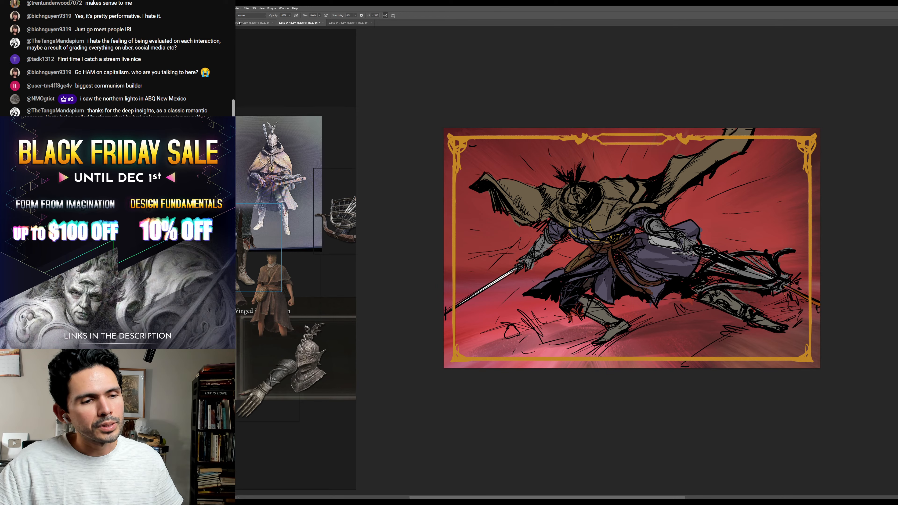
- Review the gold frame on the purple-caped knight illustration and close the uncolored castle knight sketch
left_click(253, 23)
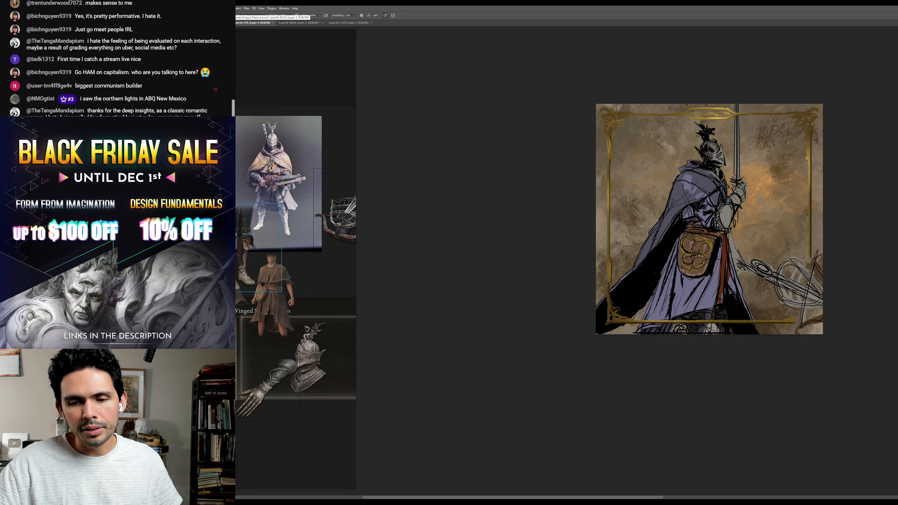
left_click(252, 22)
left_click(252, 22)
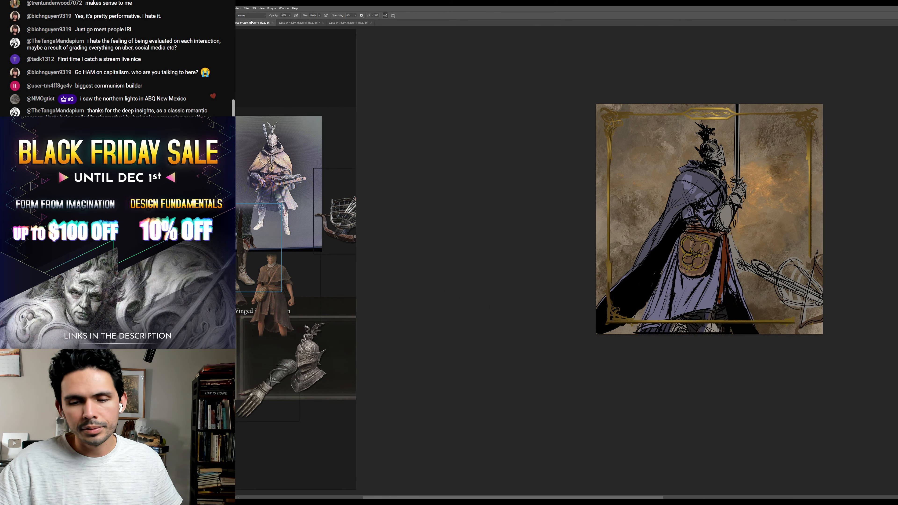
left_click(348, 23)
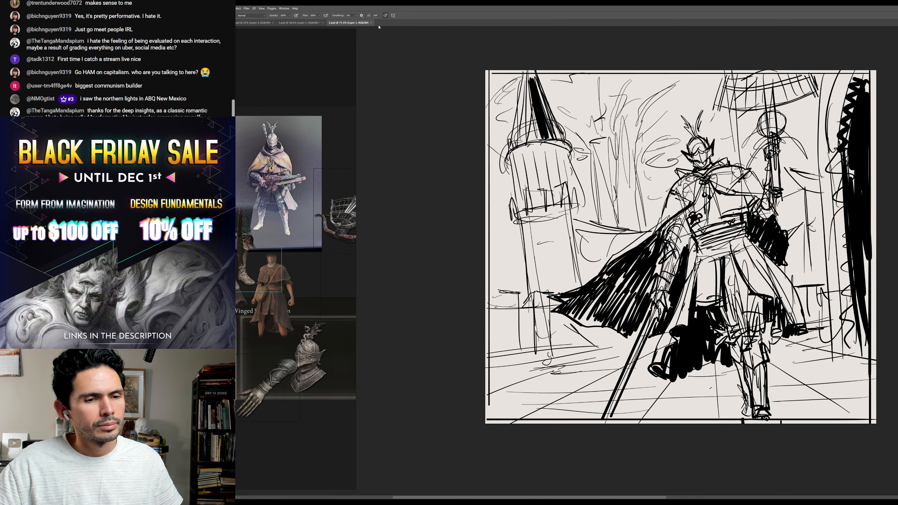
left_click(370, 23)
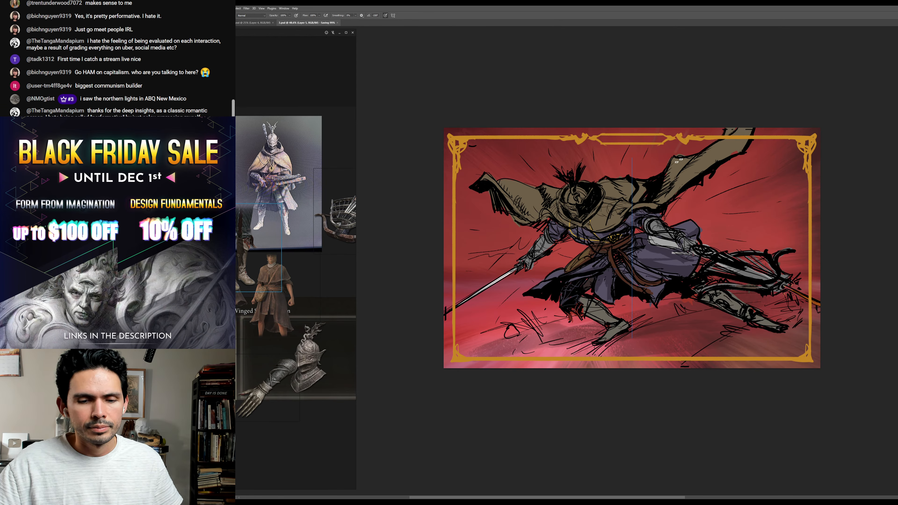
- Mask the gold frame where the sword crosses it, and select the warrior's color layer
key("z")
left_click(615, 165)
key("b")
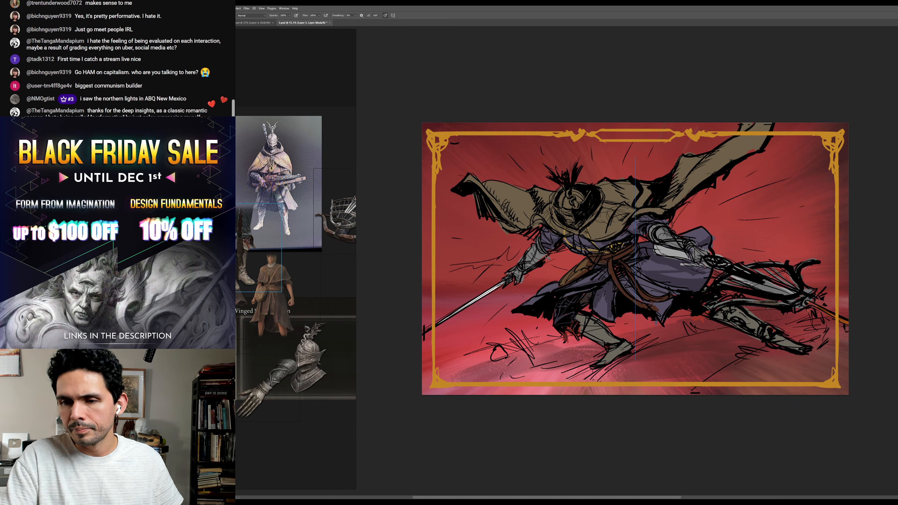
left_click(897, 496)
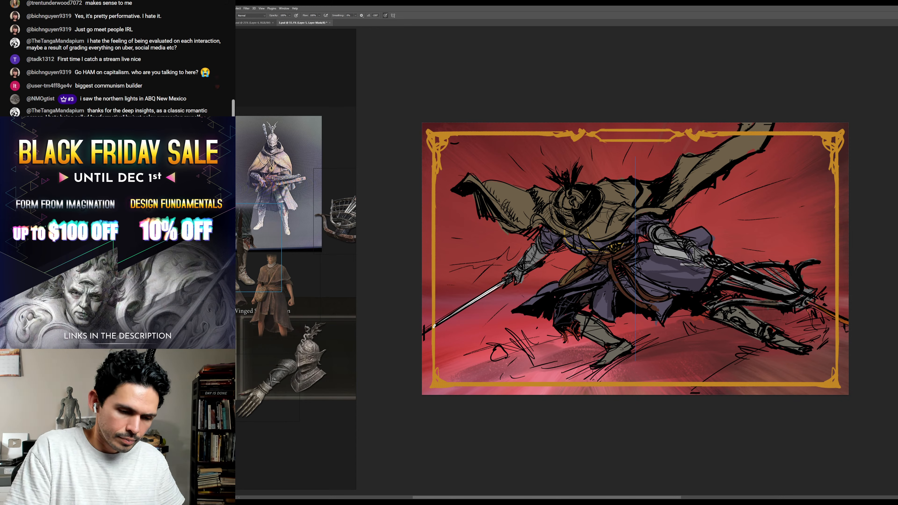
scroll(428, 330, "down", 2)
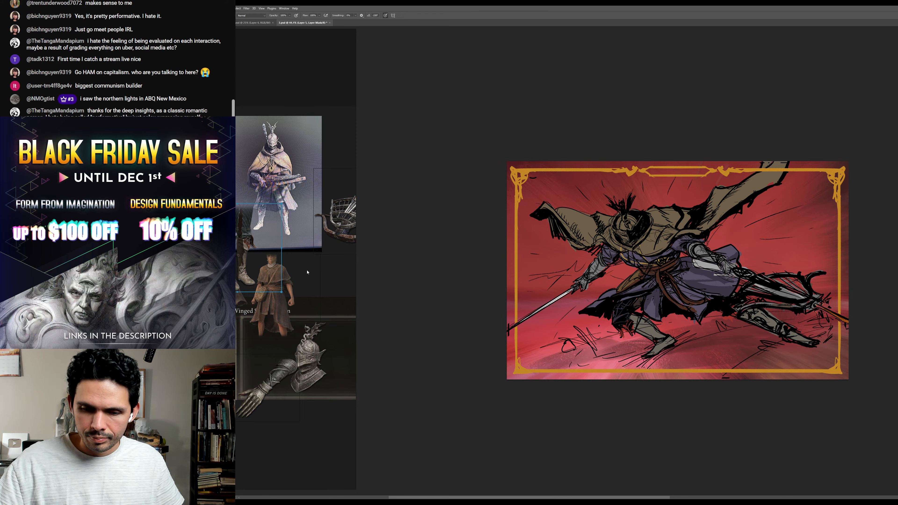
key("ctrl")
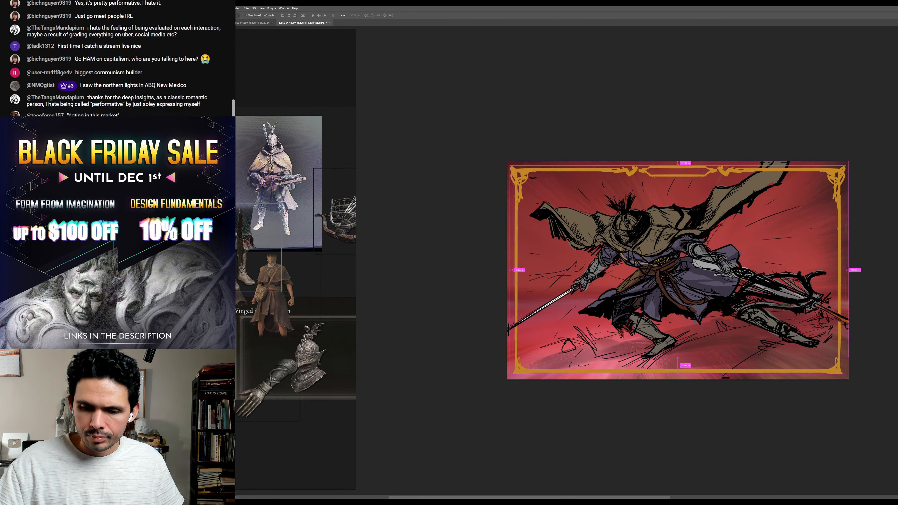
left_click(712, 291, "ctrl")
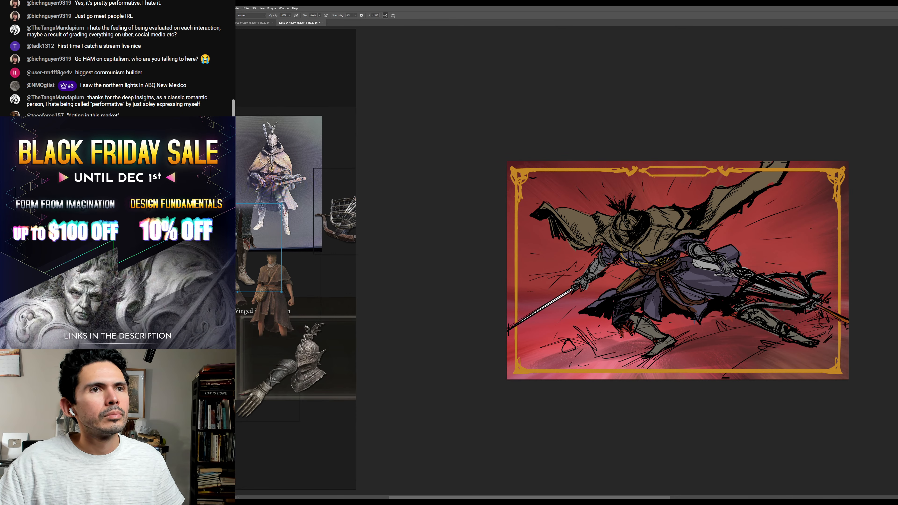
- Save the framed illustration of the hooded warrior on the red backdrop
key("ctrl+m")
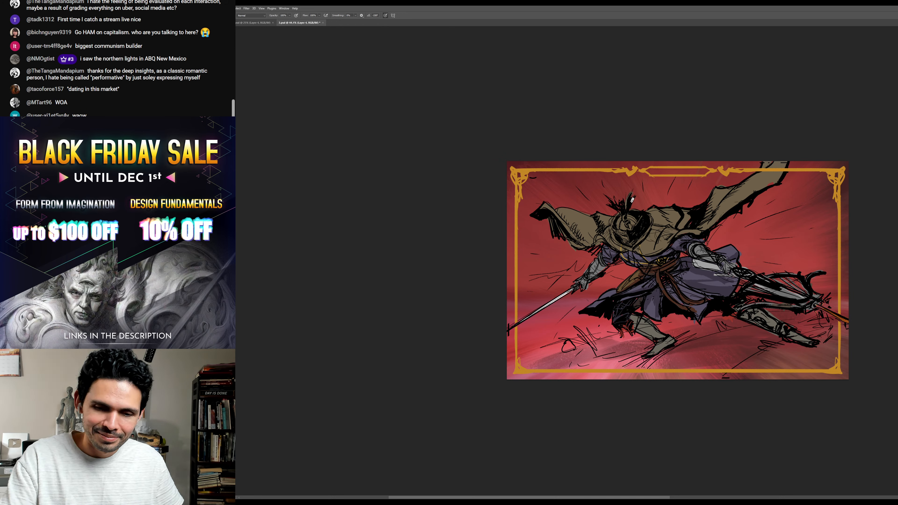
left_click_drag(701, 163, 673, 135)
left_click_drag(541, 146, 512, 152)
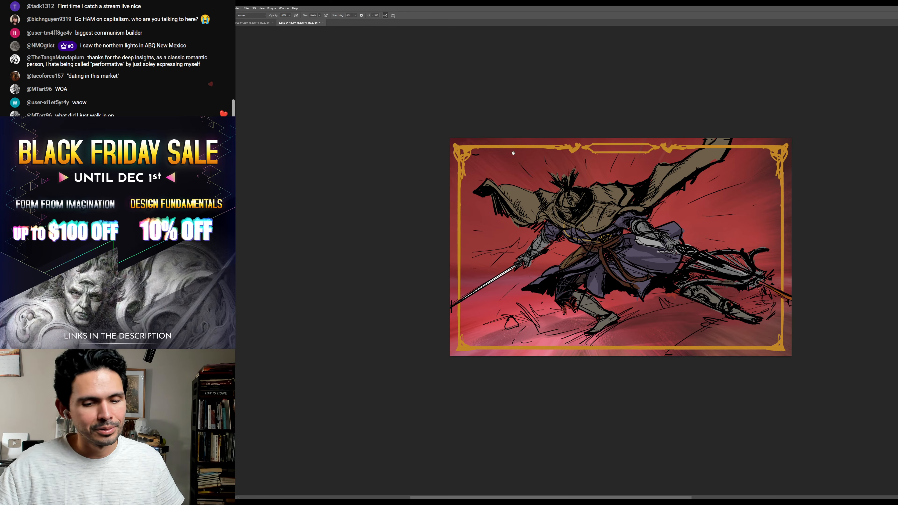
left_click_drag(545, 117, 552, 111)
left_click_drag(604, 174, 600, 138)
left_click_drag(626, 173, 607, 175)
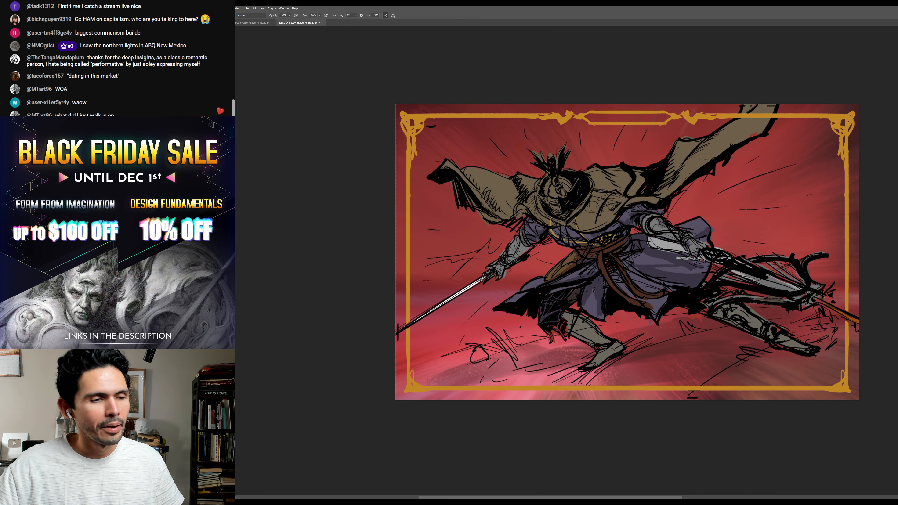
key("ctrl+s")
- Hand-letter a white A, B and C near the upper frame corner of the staff-bearing knight, caped knight and hooded warrior sketches respectively
key("ctrl+Tab")
left_click_drag(302, 162, 282, 156)
left_click_drag(276, 124, 278, 130)
left_click_drag(333, 116, 328, 118)
left_click_drag(325, 116, 325, 134)
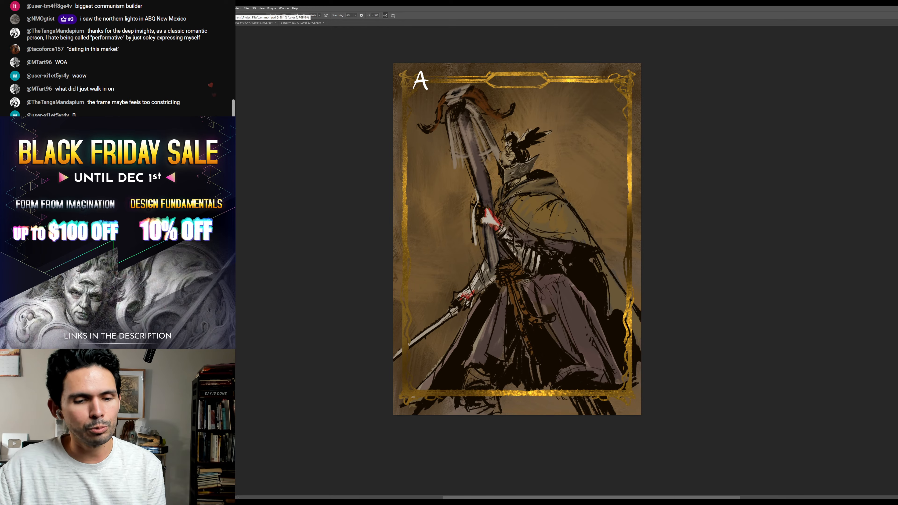
left_click(261, 23)
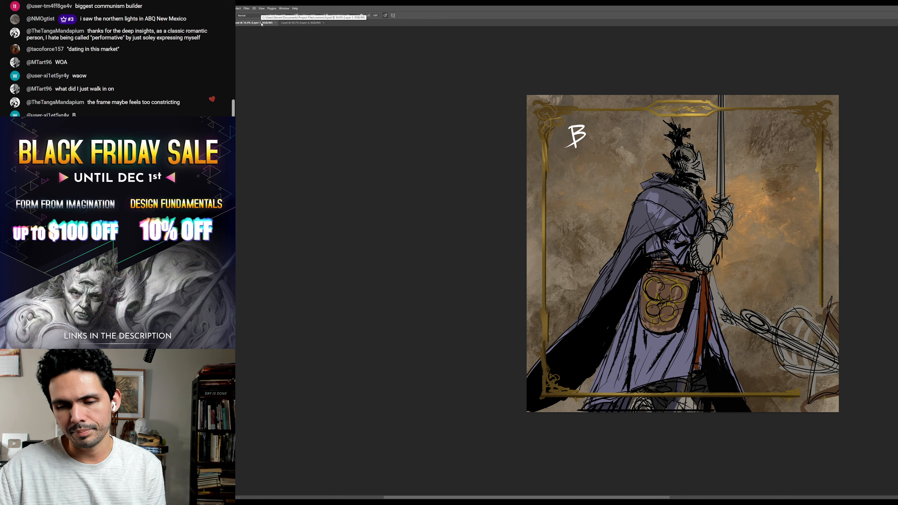
left_click(298, 23)
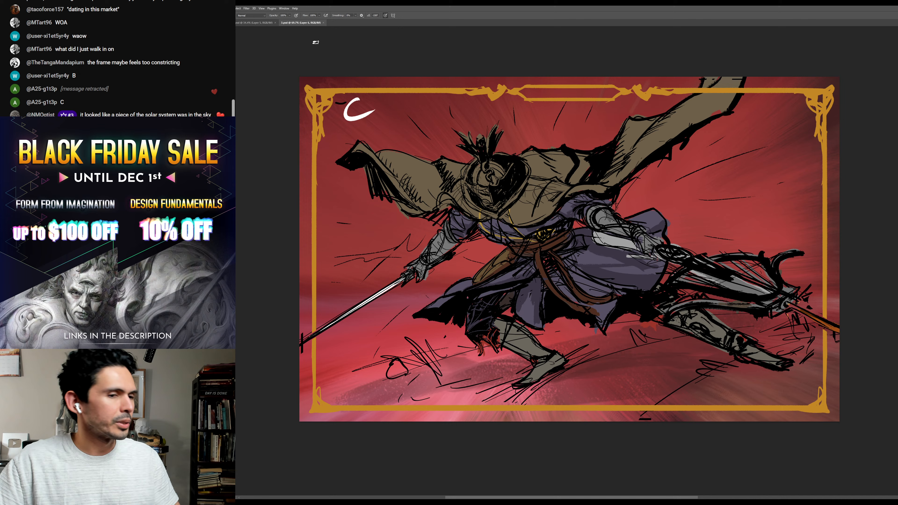
- Float all open sketches in separate windows and move a reduced sketch C clear of the other two
left_click(284, 9)
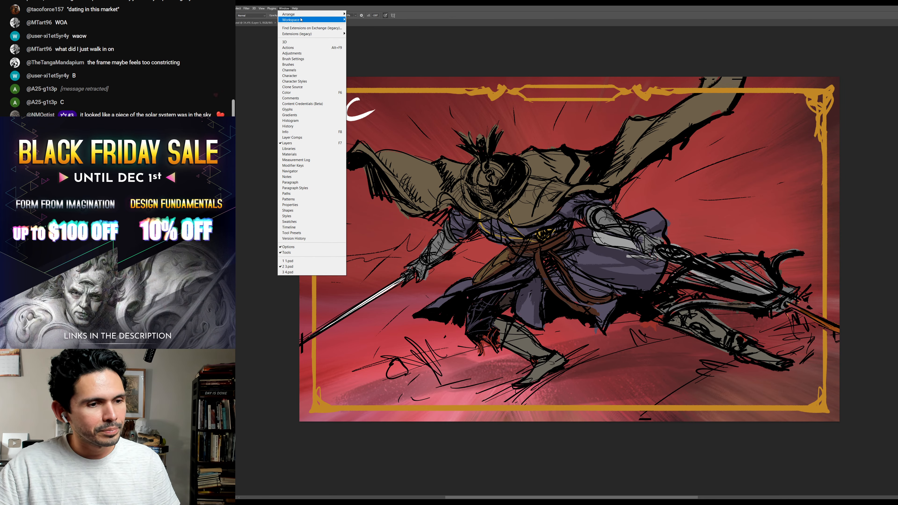
mouse_move(301, 14)
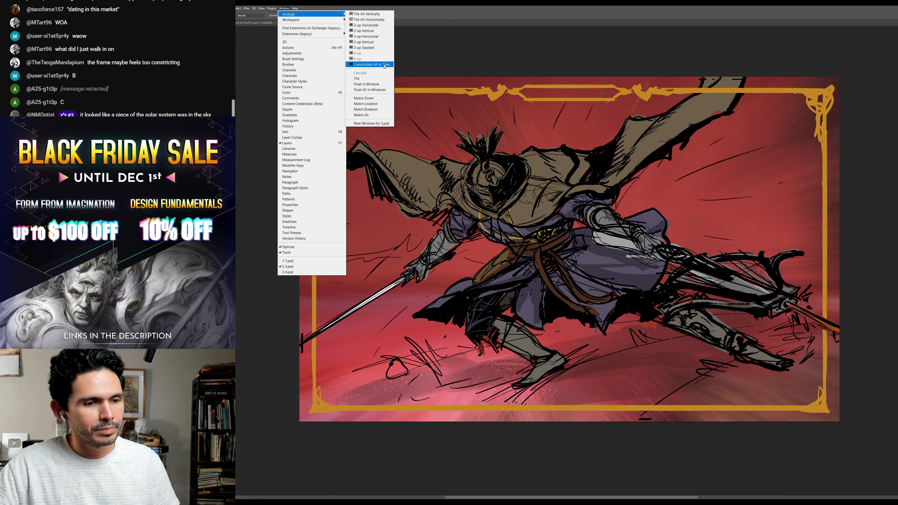
left_click(377, 90)
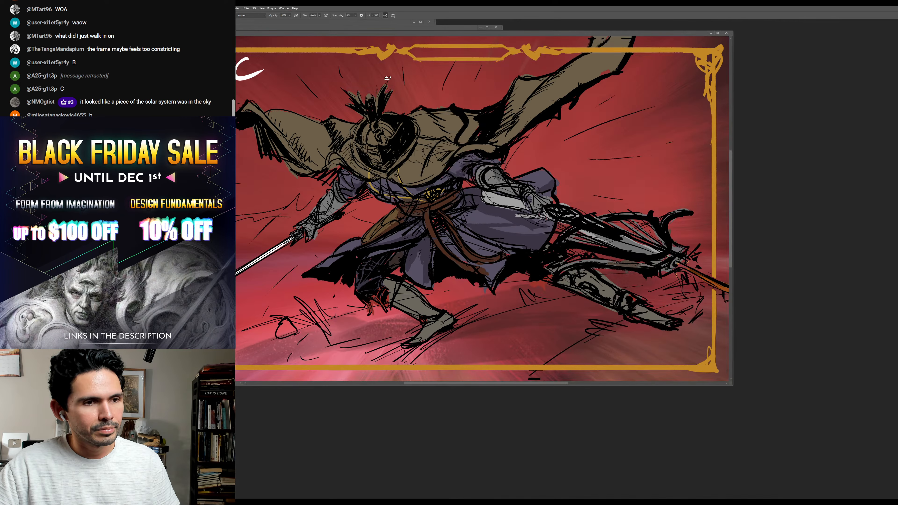
left_click_drag(407, 163, 402, 163)
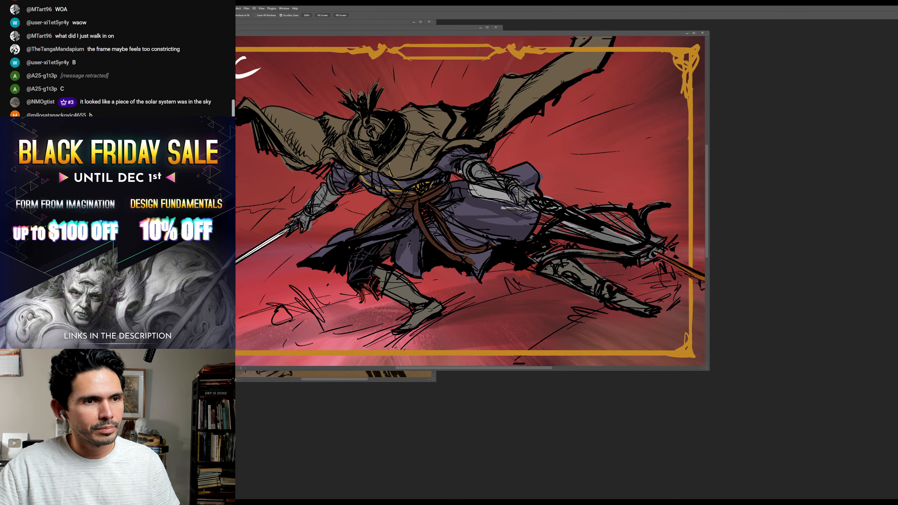
left_click(403, 163, "alt")
left_click_drag(410, 32, 751, 35)
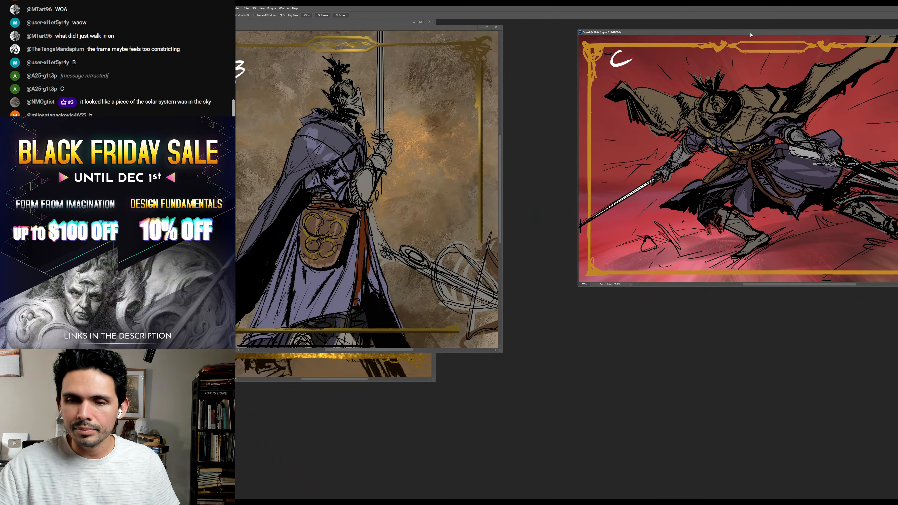
- Reduce sketch B and line up the floating windows of A, B and C side by side for comparison
left_click_drag(394, 27, 601, 138)
left_click(563, 212, "alt")
left_click_drag(335, 22, 325, 54)
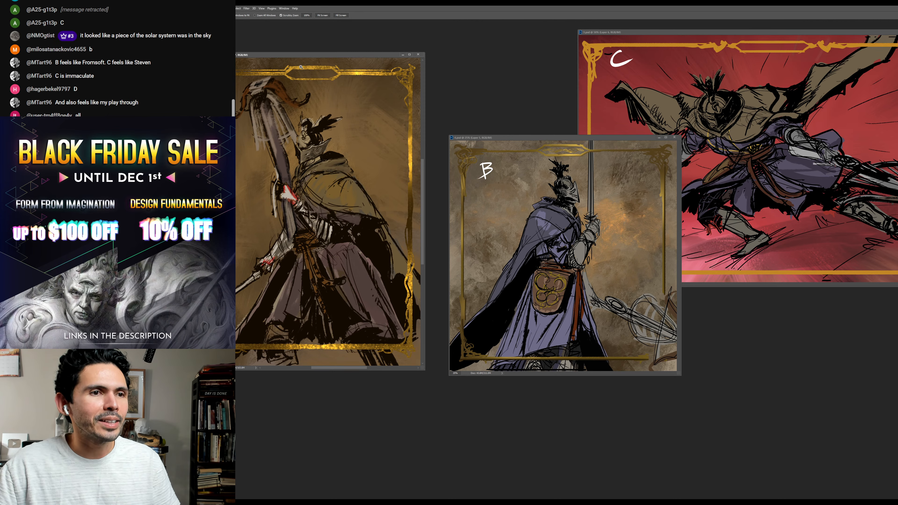
left_click_drag(304, 55, 294, 56)
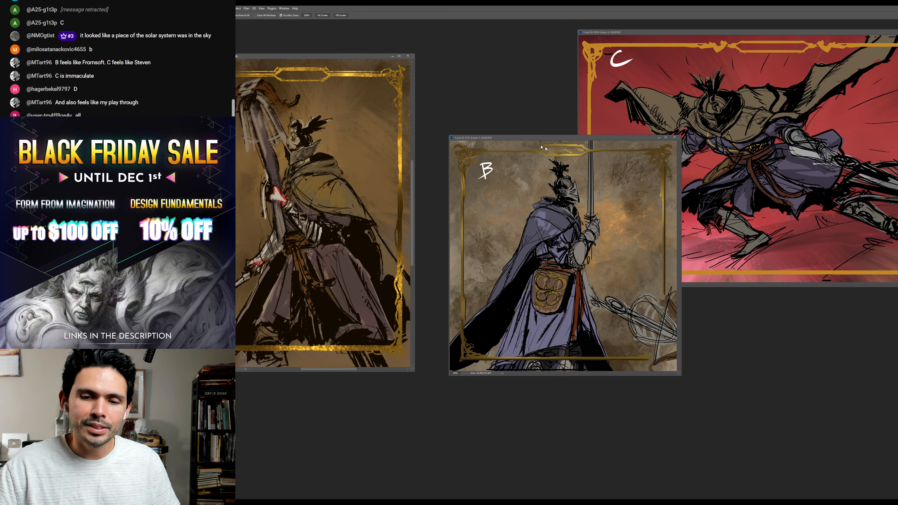
left_click_drag(551, 140, 550, 96)
left_click_drag(689, 32, 792, 92)
left_click_drag(362, 55, 389, 60)
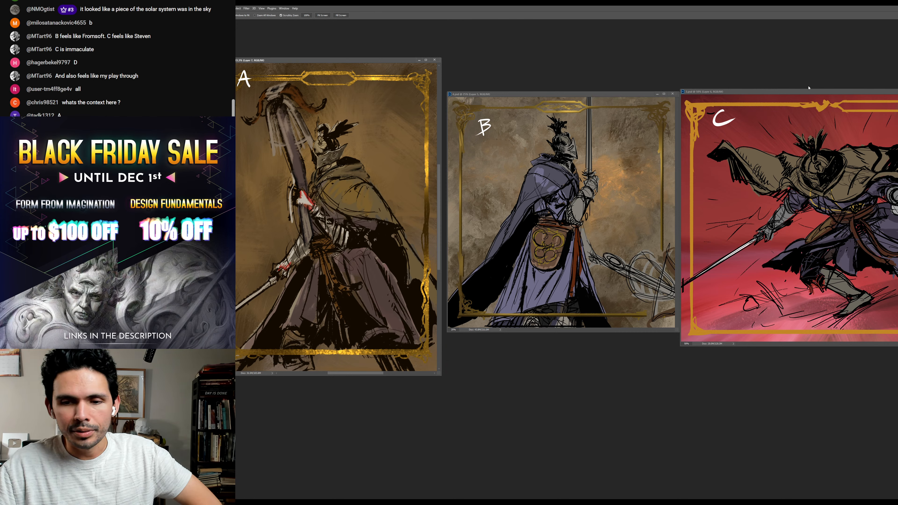
- Regroup the floating sketches for comparison, with A on its own and C directly above B
left_click_drag(815, 93, 547, 39)
left_click_drag(335, 63, 440, 189)
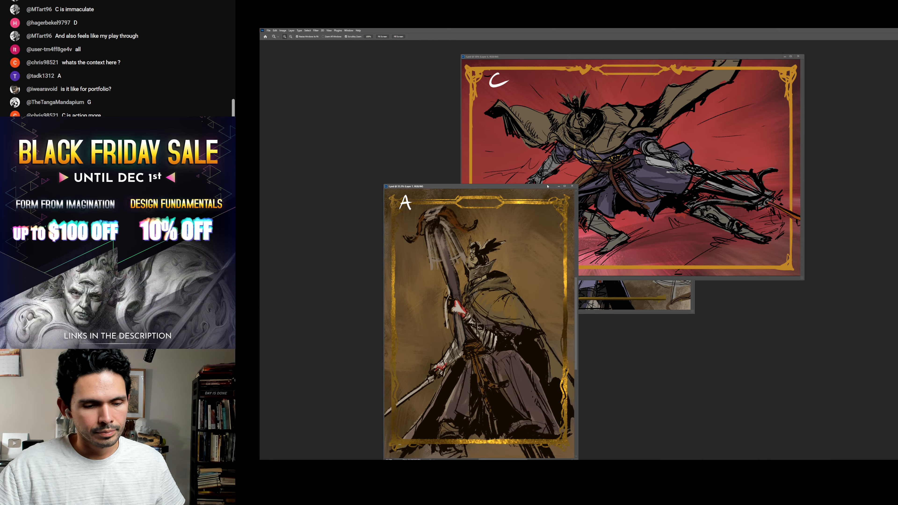
left_click_drag(547, 187, 455, 120)
left_click_drag(601, 57, 677, 53)
left_click_drag(514, 105, 622, 260)
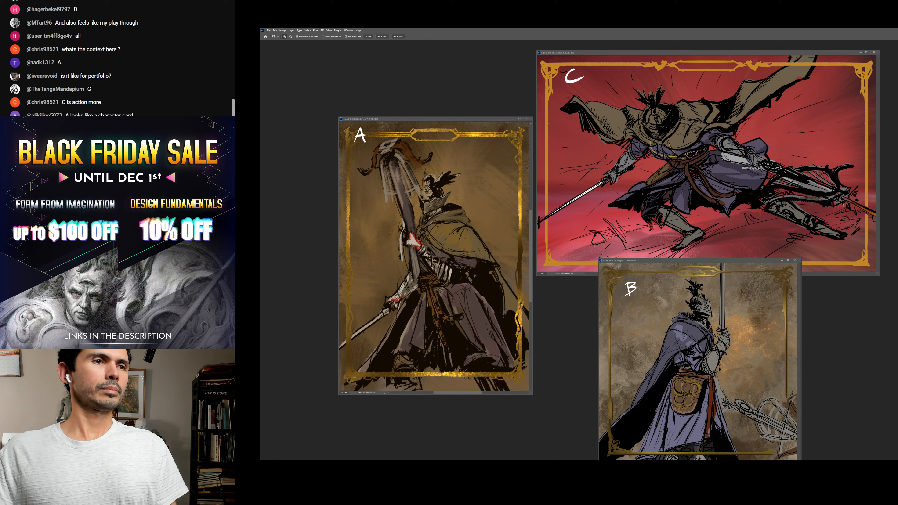
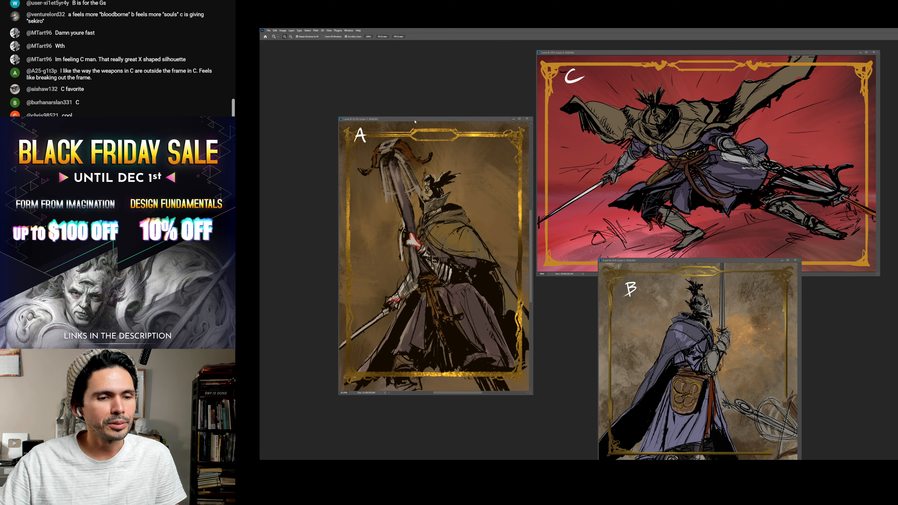
left_click_drag(419, 116, 417, 117)
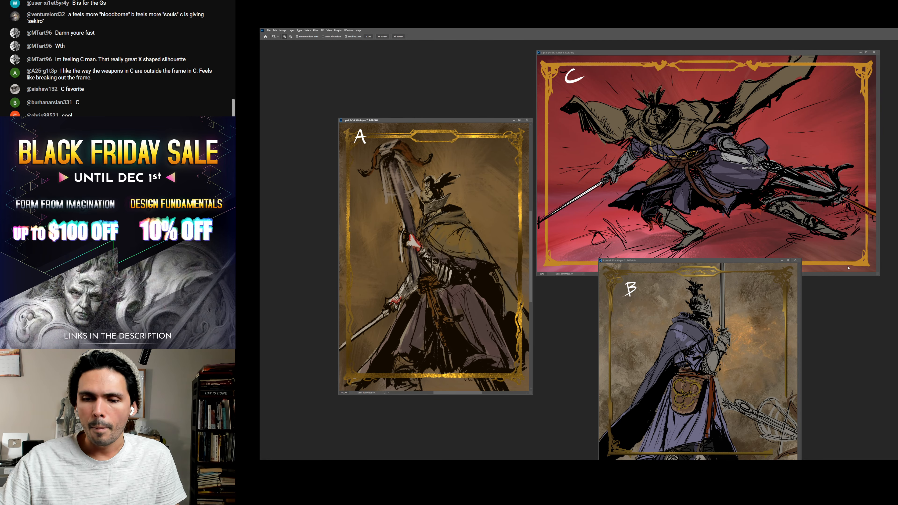
left_click(781, 261)
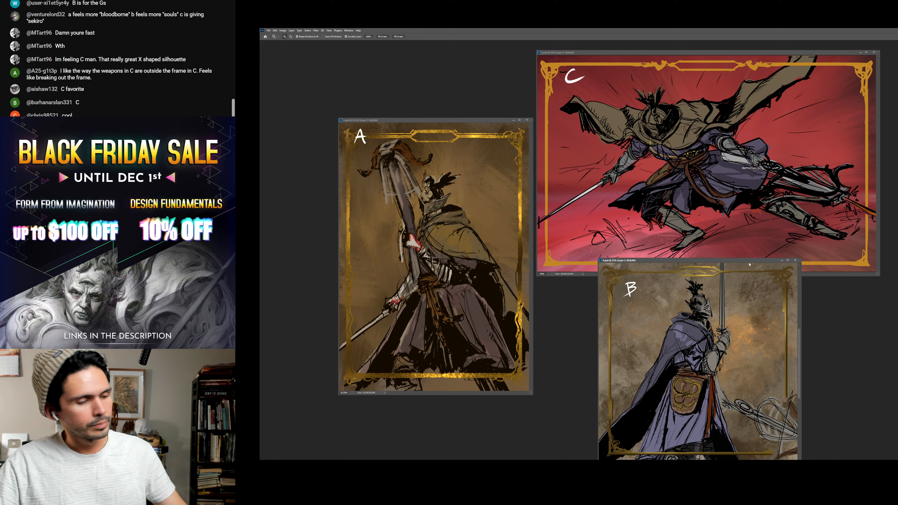
- Consolidate all floating sketches back into tabs and bring up the hooded warrior sketch C
left_click(348, 30)
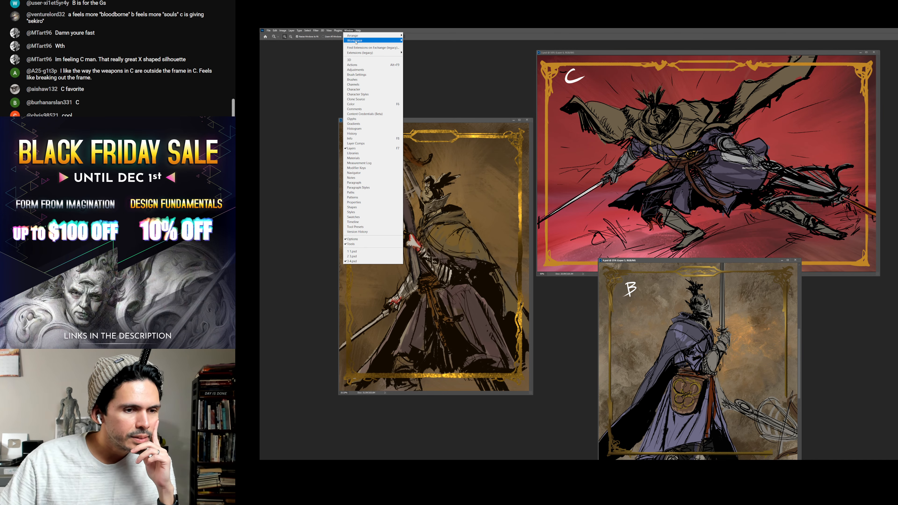
mouse_move(354, 35)
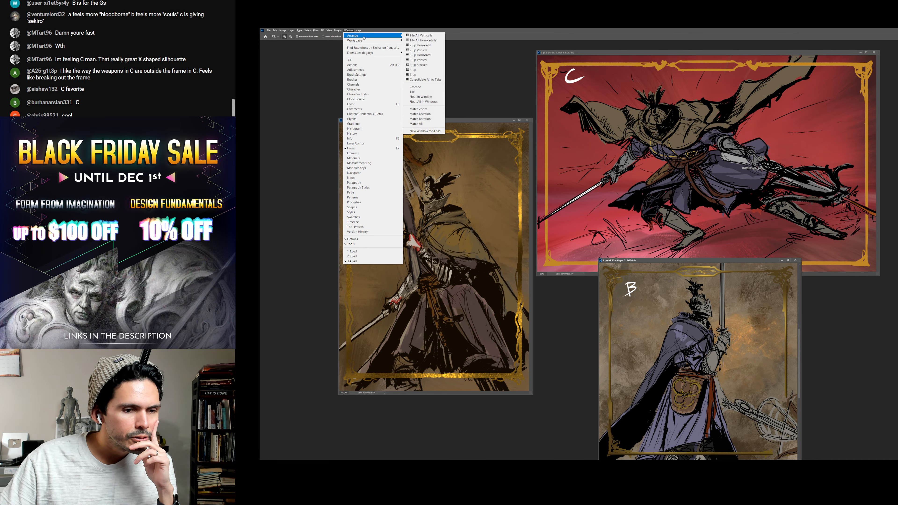
left_click(441, 80)
left_click(355, 43)
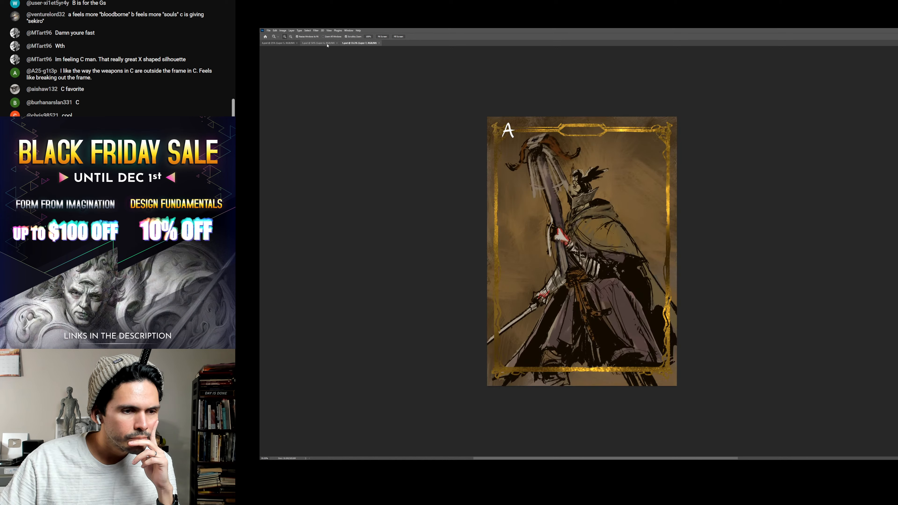
left_click(327, 44)
left_click_drag(327, 44, 356, 43)
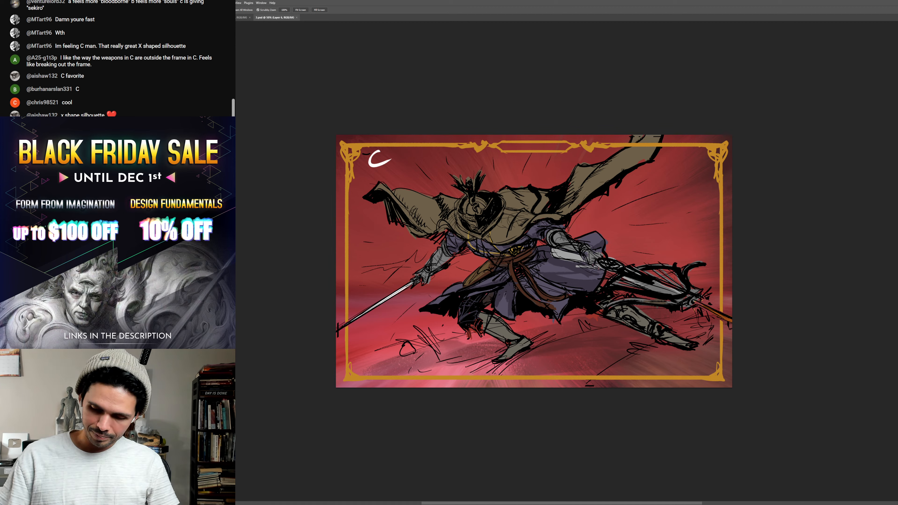
- Delete the white letter C from the hooded warrior illustration and save the file
key("ctrl+plus")
key("Delete")
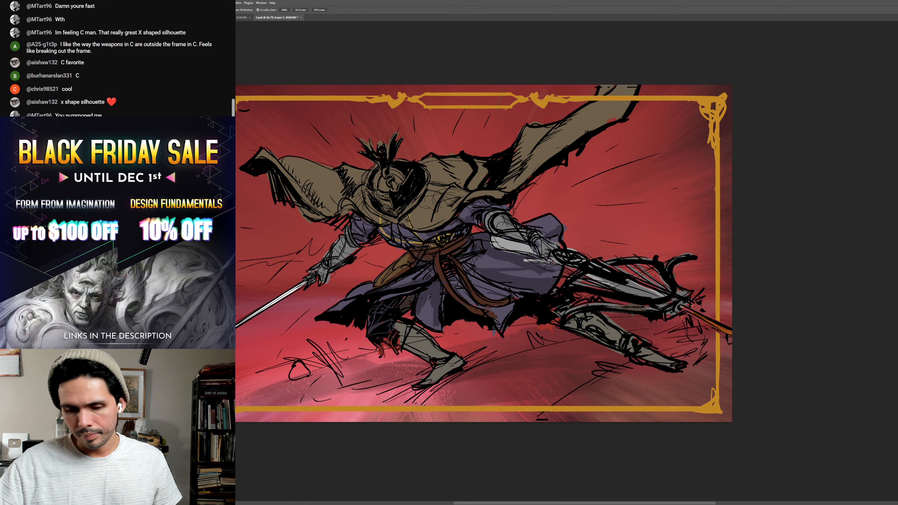
key("ctrl+s")
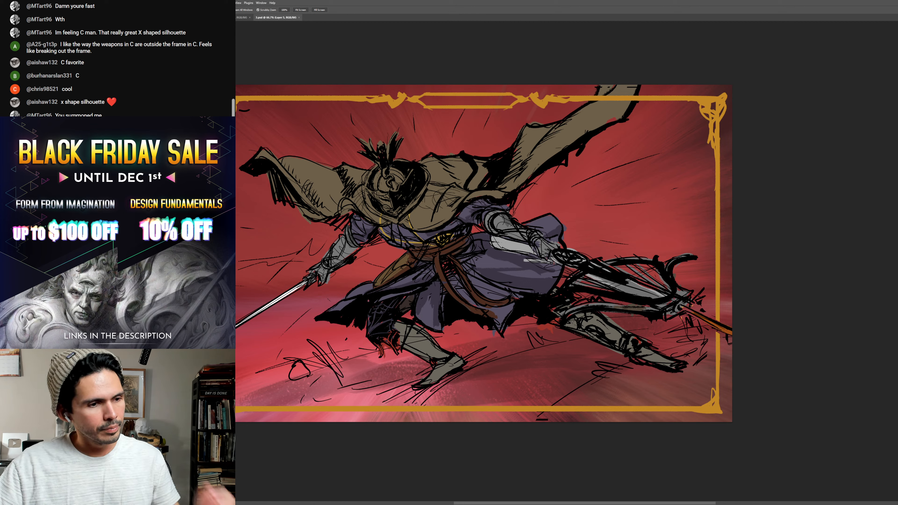
- Enlarge the hooded warrior illustration's pixel dimensions proportionally with Image Size
key("ctrl+alt+i")
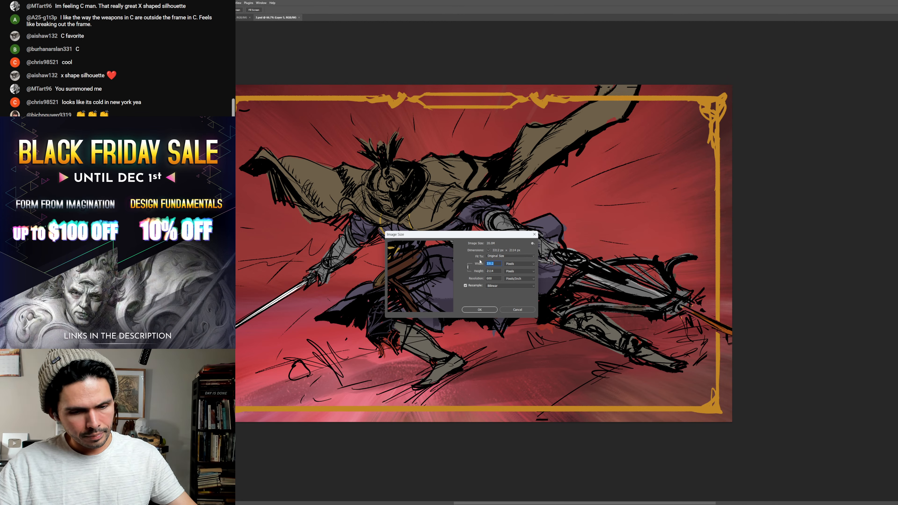
type("4124")
key("Tab")
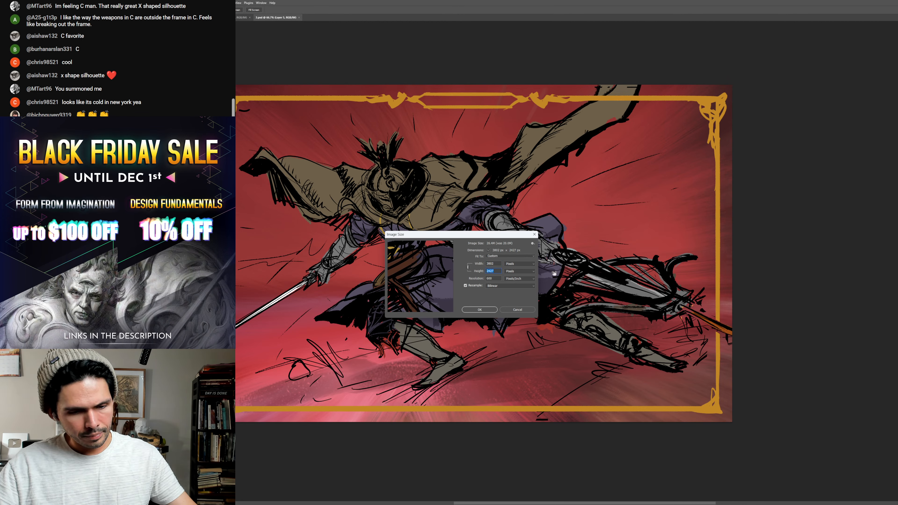
left_click(484, 310)
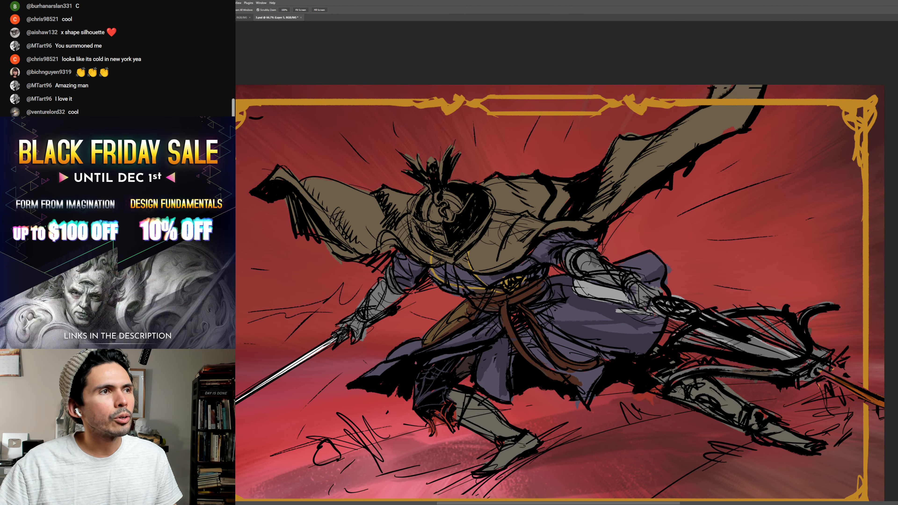
- Enlarge the reference board and show its caped knight with crossbow beside the warrior illustration
left_click_drag(232, 172, 366, 202)
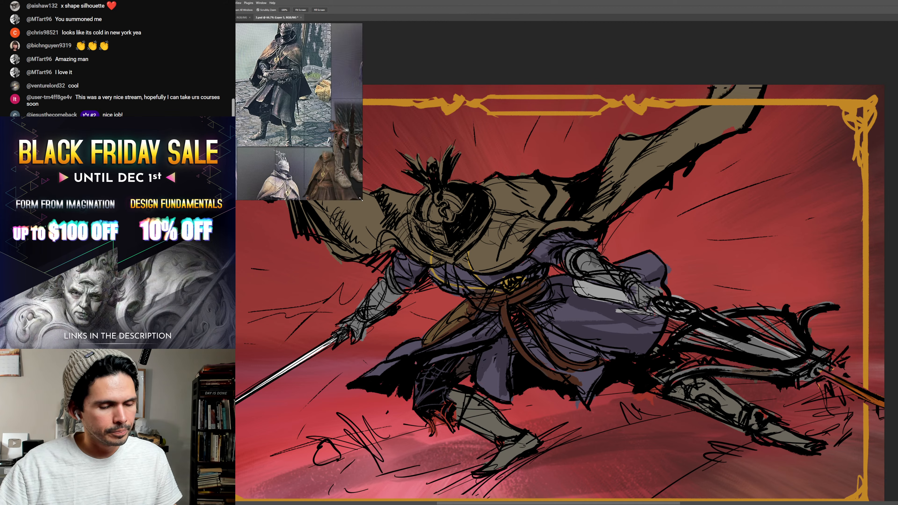
left_click_drag(335, 164, 328, 125)
left_click_drag(256, 79, 264, 144)
left_click_drag(495, 283, 568, 261)
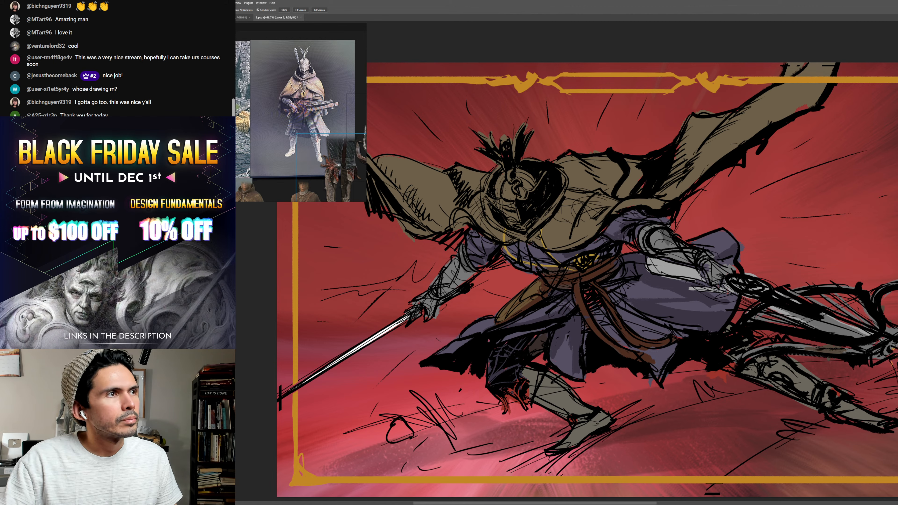
- Check which layer holds the gold frame and mask the frame where the warrior's raised cape crosses its upper edge
key("ctrl+comma")
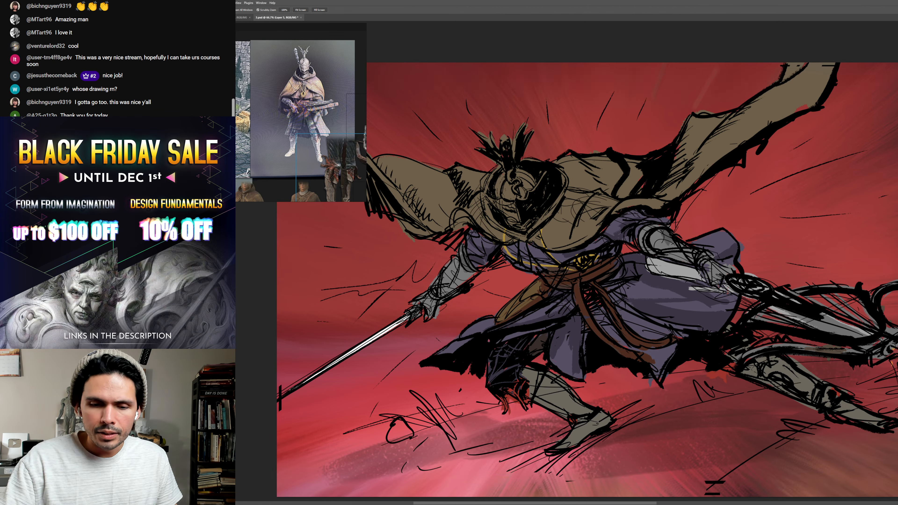
key("ctrl+comma")
key("alt+bracketleft")
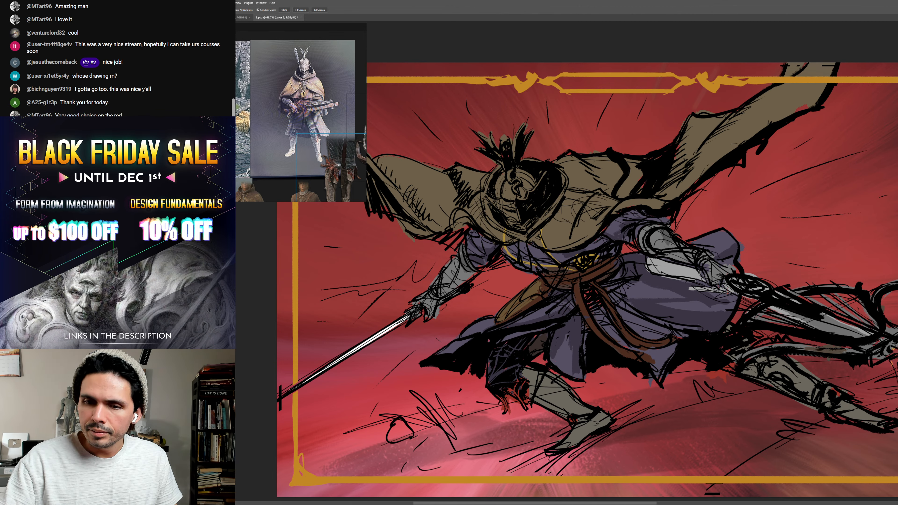
left_click_drag(716, 102, 689, 103)
left_click_drag(760, 88, 793, 87)
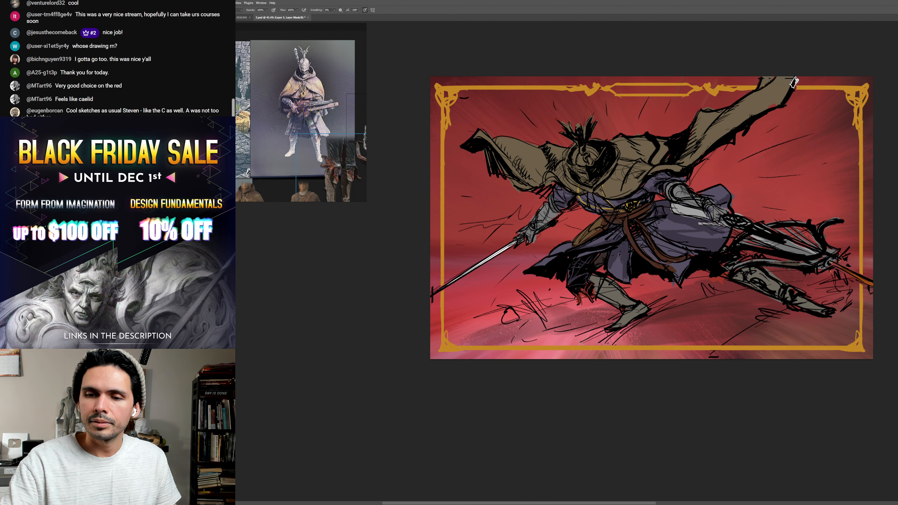
- Select the warrior illustration's layer from the canvas and choose another brush preset
left_click(710, 140, "ctrl")
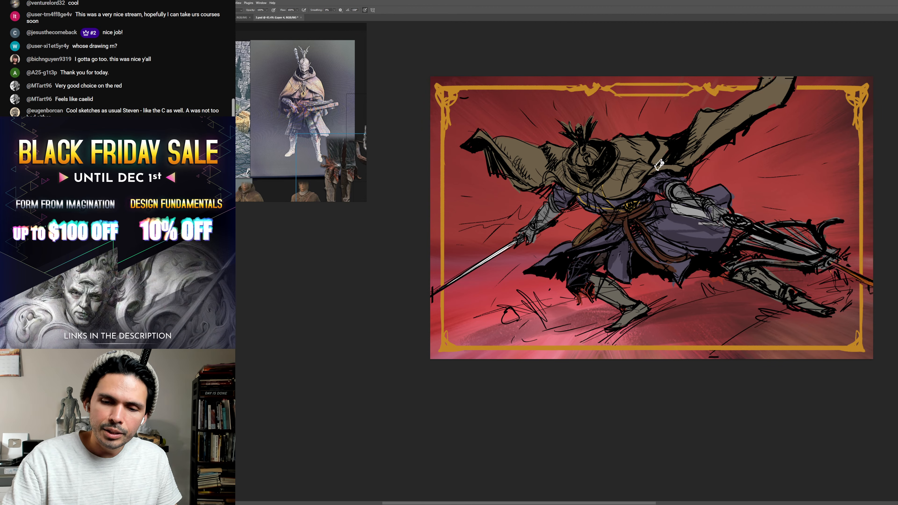
left_click_drag(683, 161, 711, 162)
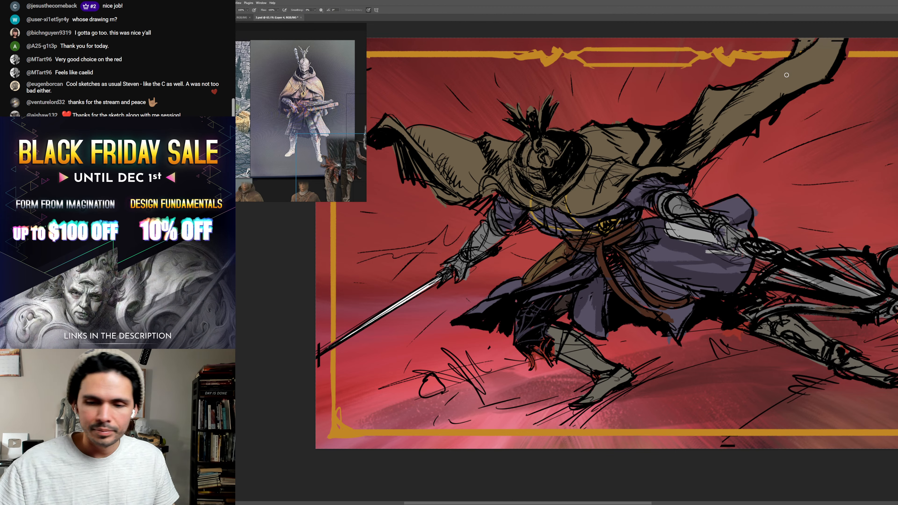
key("ctrl")
left_click(738, 128, "ctrl")
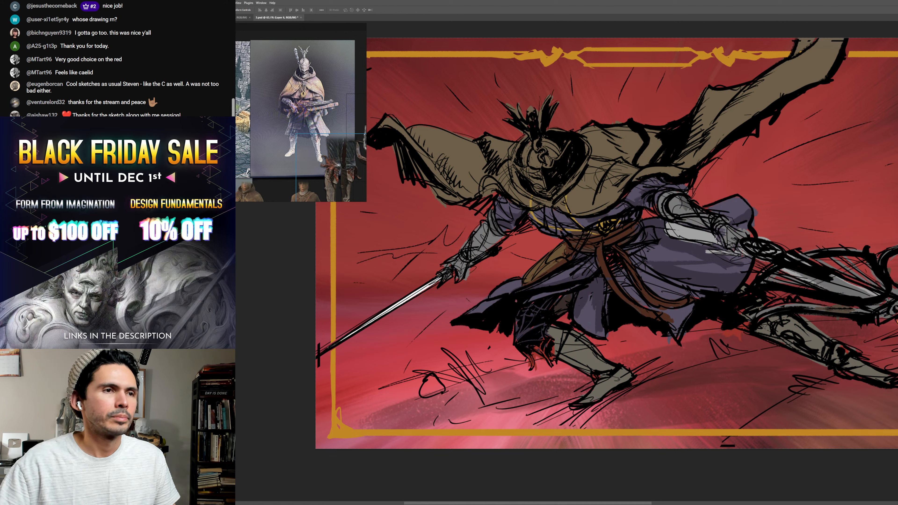
left_click(647, 160, "ctrl")
right_click(647, 159)
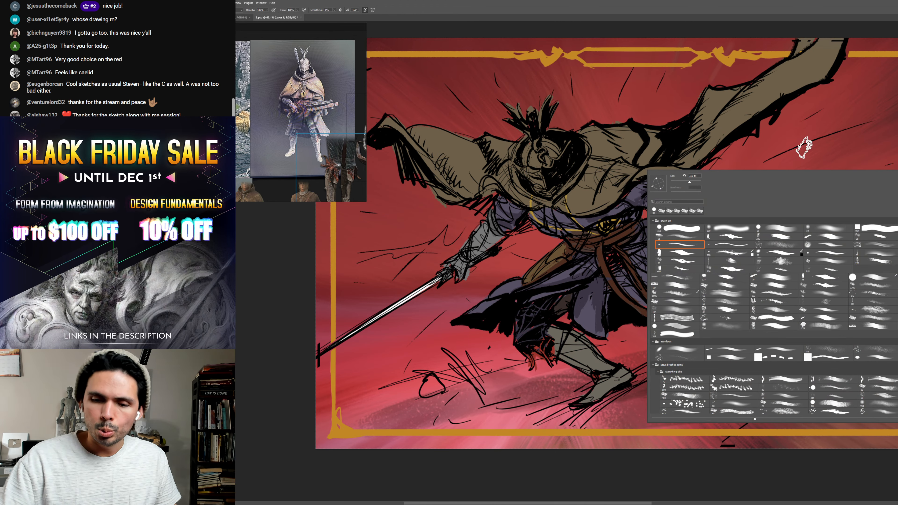
left_click(694, 240)
key("Return")
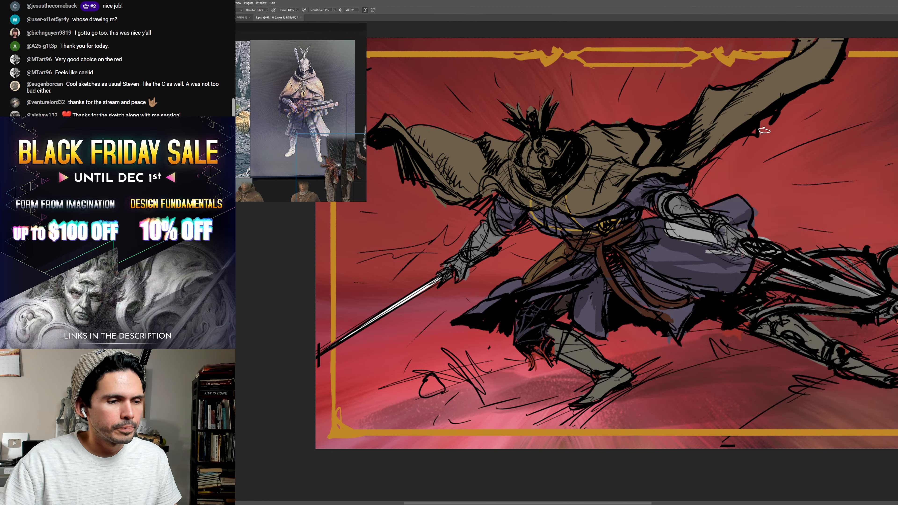
- Show the engraved visored helmet on the reference board and compare it with the warrior's head
left_click_drag(304, 177, 269, 54)
scroll(262, 110, "up", 5)
scroll(262, 110, "up", 2)
left_click_drag(261, 109, 290, 135)
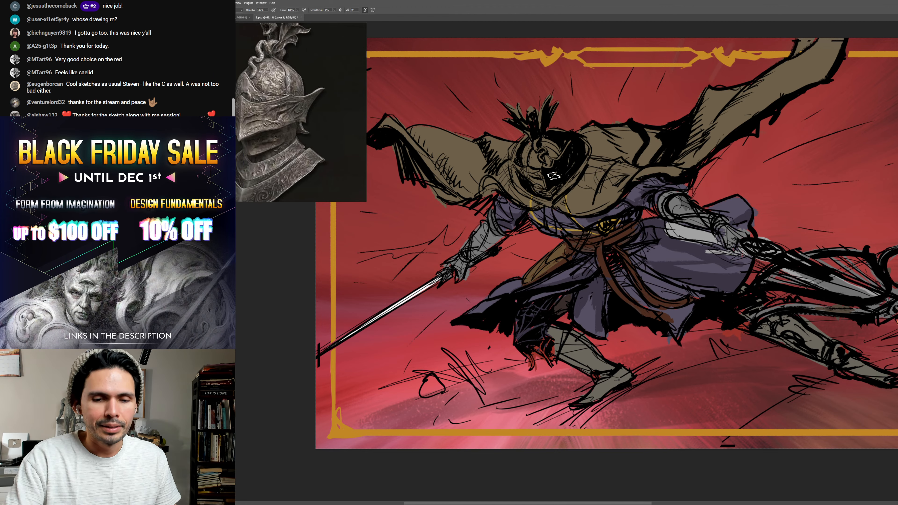
scroll(553, 176, "up", 4)
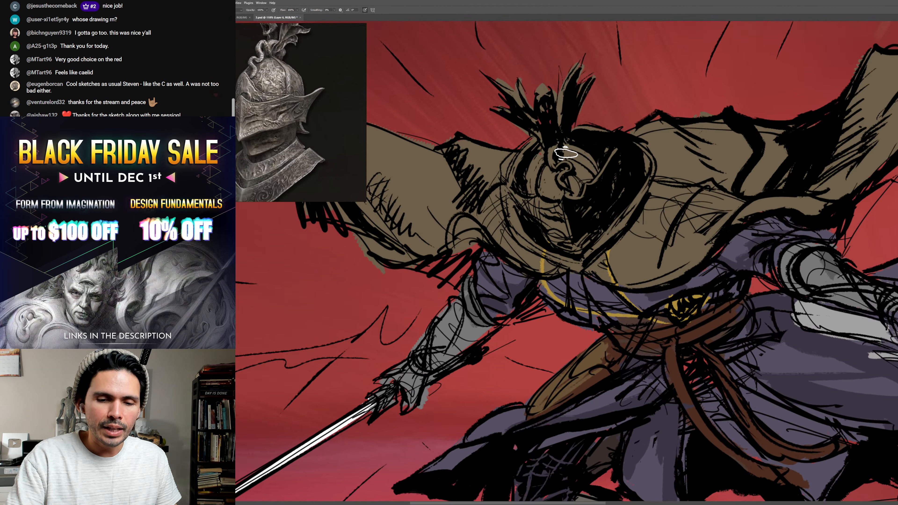
scroll(671, 201, "down", 1)
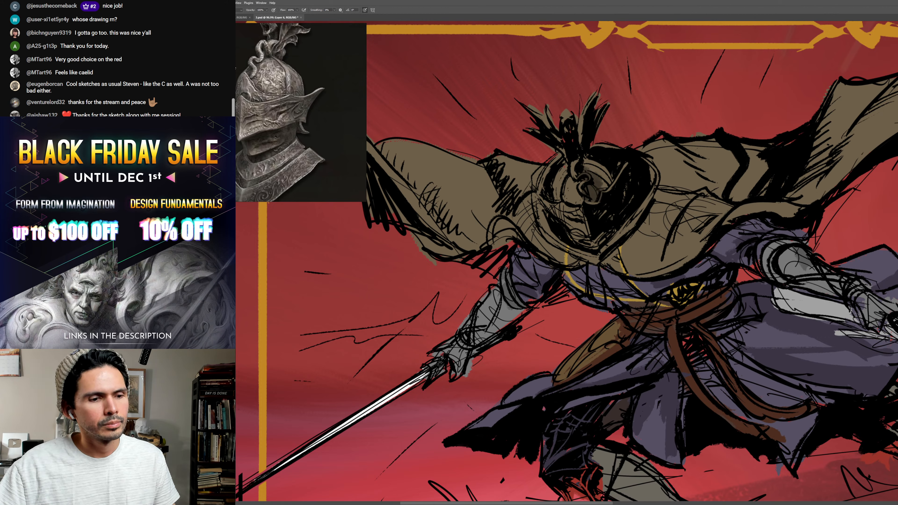
scroll(258, 87, "down", 1)
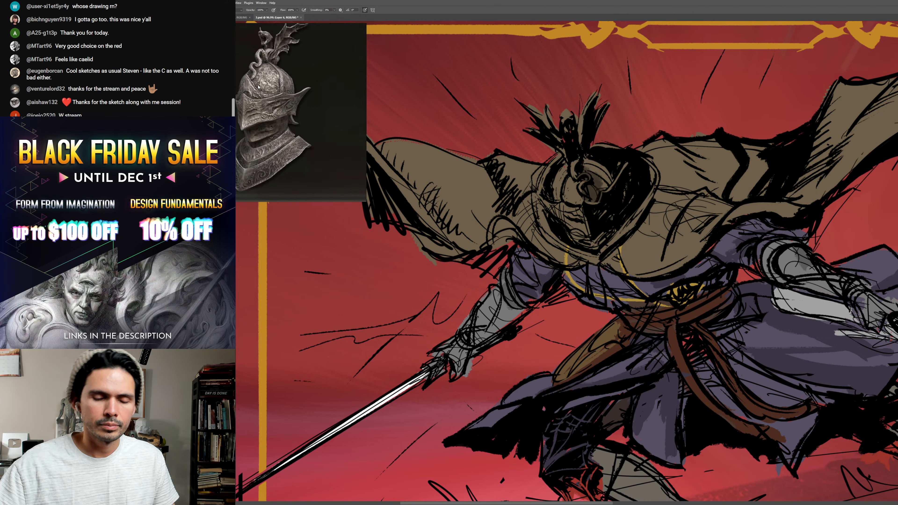
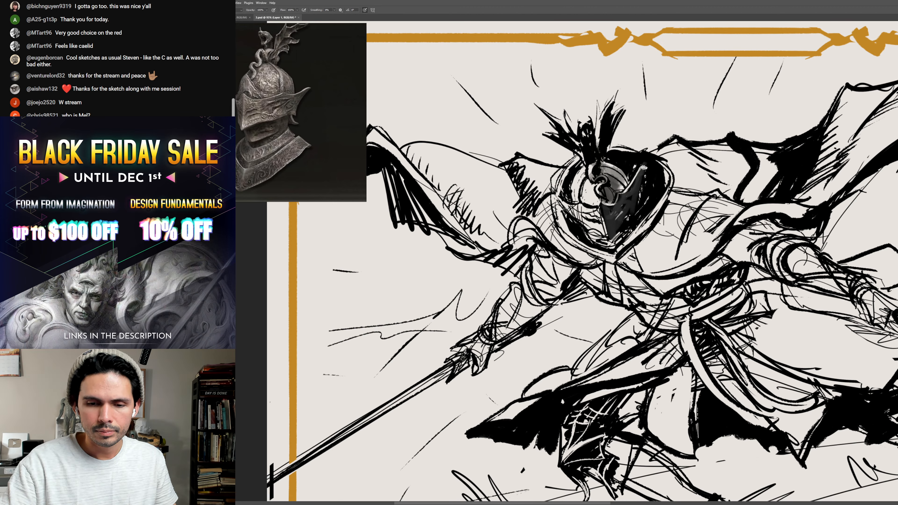
- Shade the helmet's visor in dark grey and undo the last strokes across its lower faceplate
left_click_drag(634, 168, 648, 189)
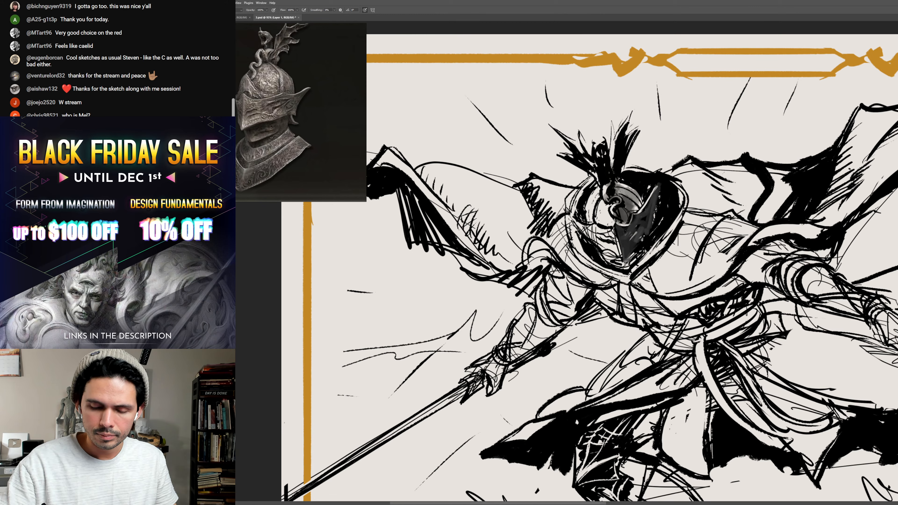
mouse_move(628, 260)
left_mouse_down()
mouse_move(645, 236)
mouse_move(627, 250)
mouse_move(627, 236)
mouse_move(655, 188)
left_mouse_up()
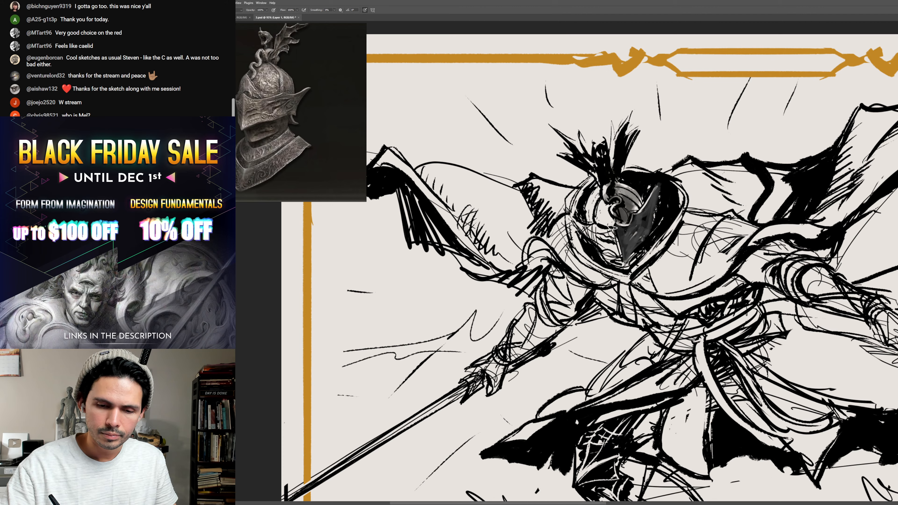
mouse_move(612, 228)
left_mouse_down()
mouse_move(612, 247)
mouse_move(572, 216)
left_mouse_up()
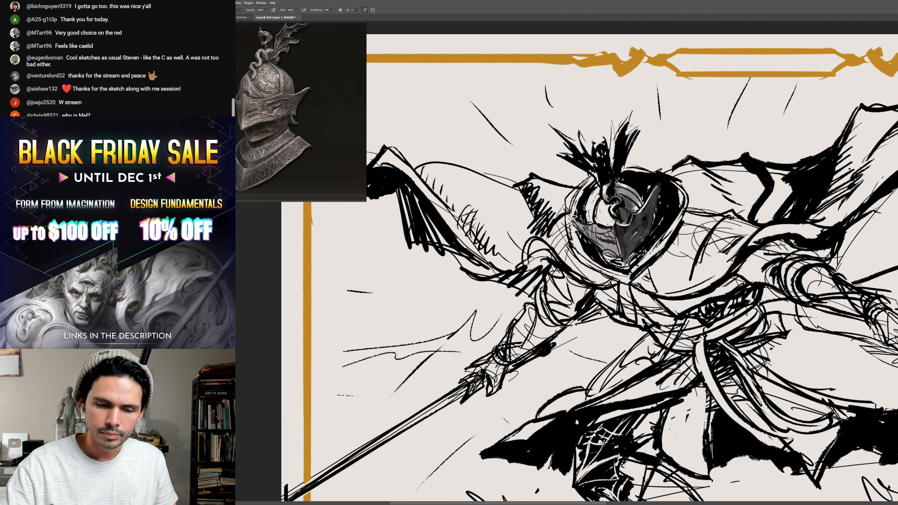
key("ctrl+z")
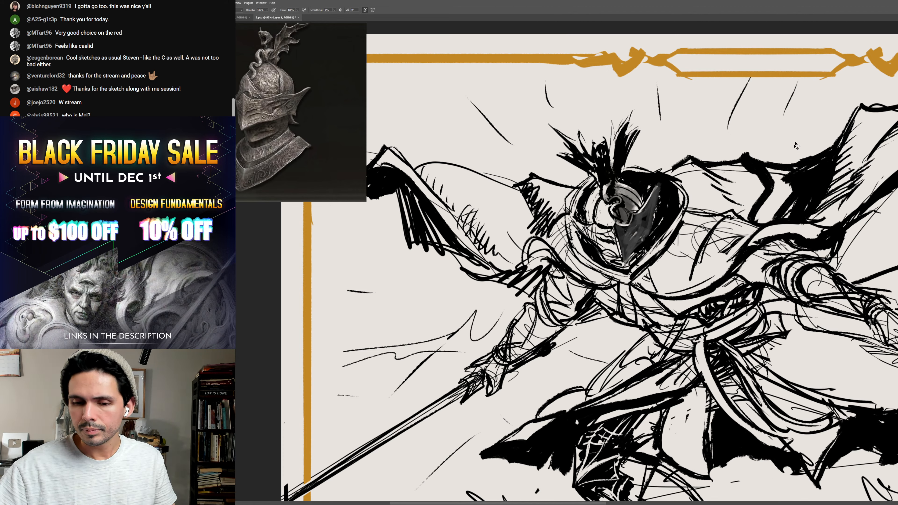
key("ctrl+z")
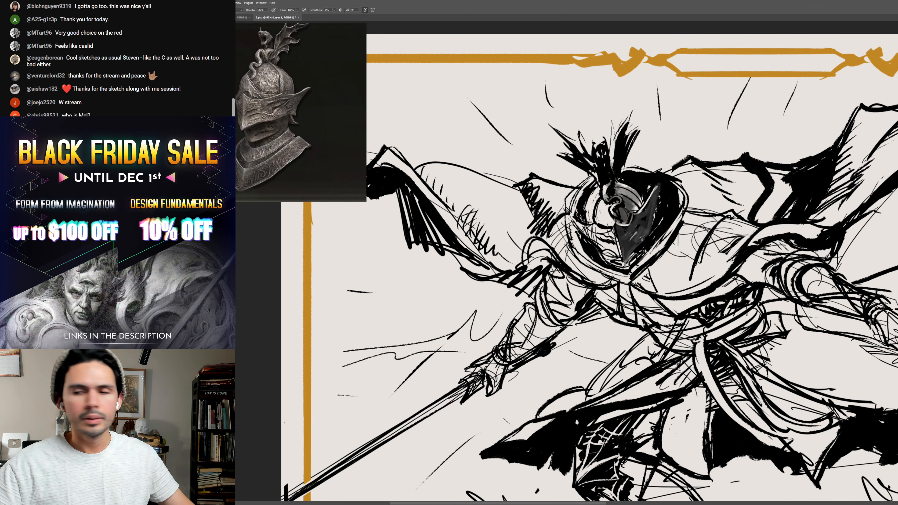
- Examine the grey helmet shading on its layer with the line art hidden
key("ctrl+j")
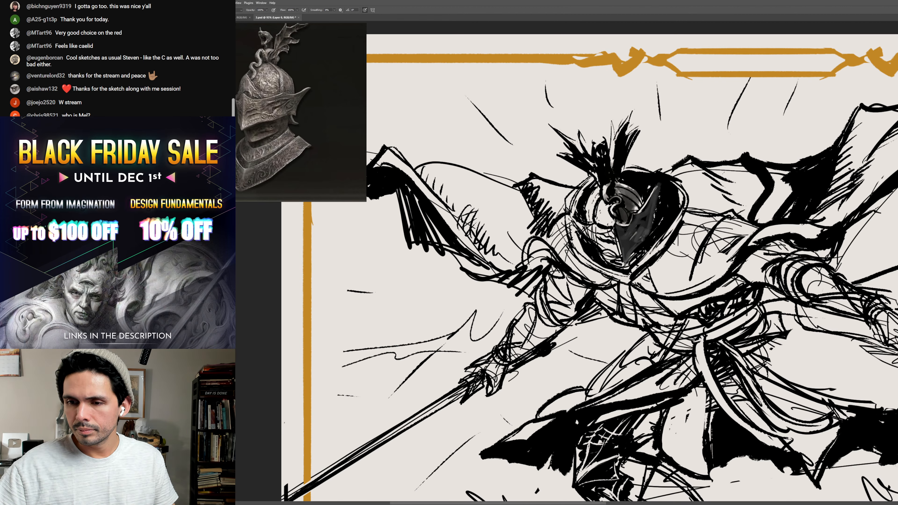
key("alt+]")
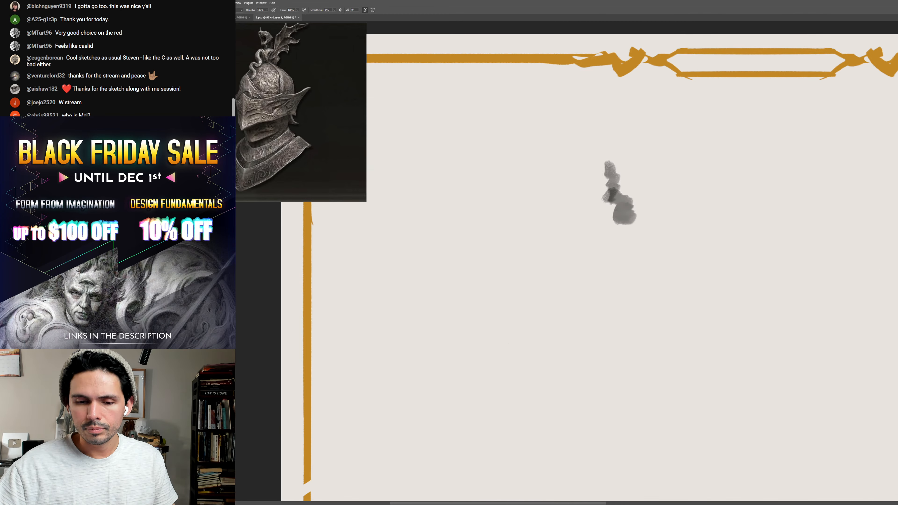
key("v")
left_click_drag(631, 210, 632, 212)
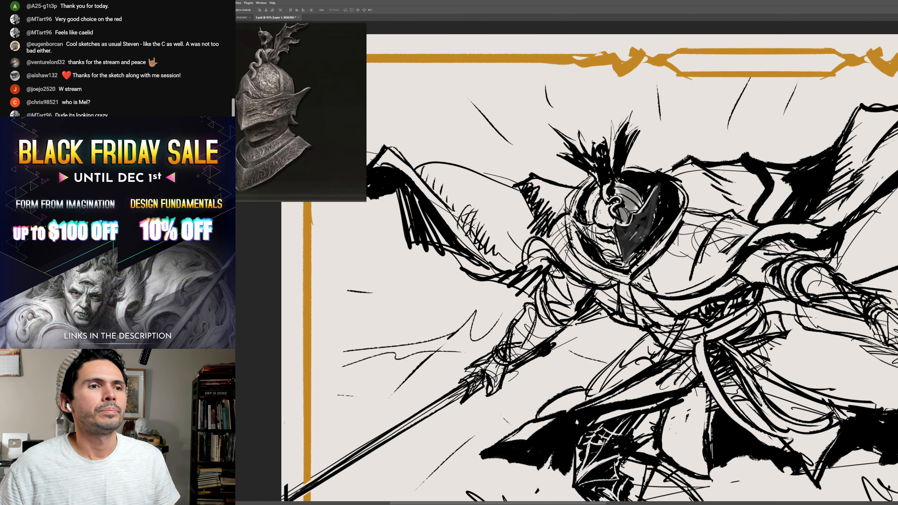
- Brush grey tones inside the hood's edge, over the crest's feathers and across the helmet's dome
key("b")
left_click_drag(680, 224, 635, 274)
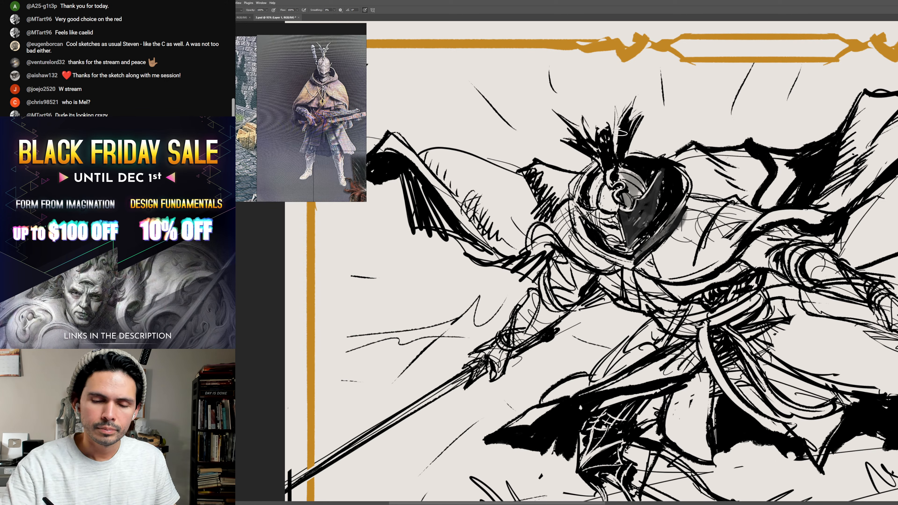
mouse_move(619, 131)
left_mouse_down()
mouse_move(616, 153)
mouse_move(615, 105)
left_mouse_up()
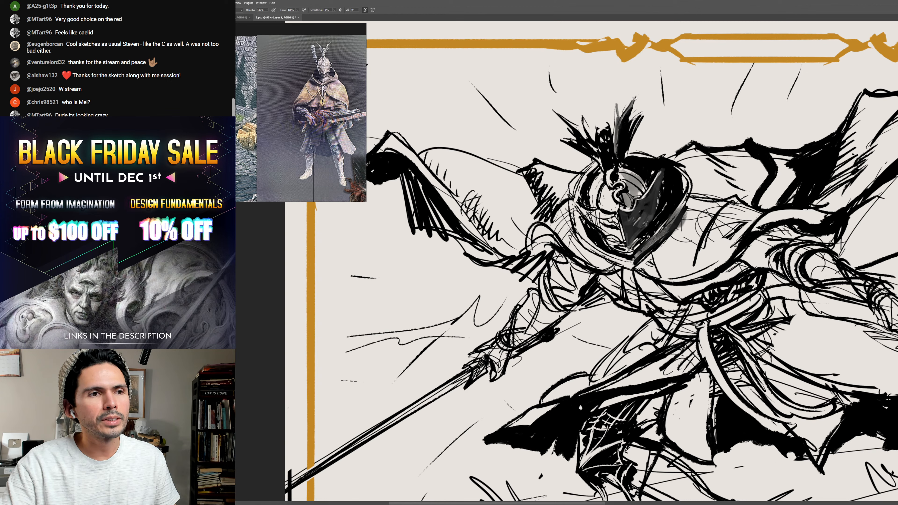
mouse_move(639, 115)
left_mouse_down()
mouse_move(626, 131)
mouse_move(582, 123)
mouse_move(593, 136)
mouse_move(567, 121)
mouse_move(601, 123)
mouse_move(596, 141)
mouse_move(566, 139)
mouse_move(594, 159)
left_mouse_up()
mouse_move(615, 187)
left_mouse_down()
mouse_move(596, 185)
mouse_move(611, 211)
mouse_move(642, 209)
mouse_move(603, 184)
mouse_move(602, 204)
mouse_move(600, 181)
mouse_move(615, 197)
mouse_move(595, 191)
left_mouse_up()
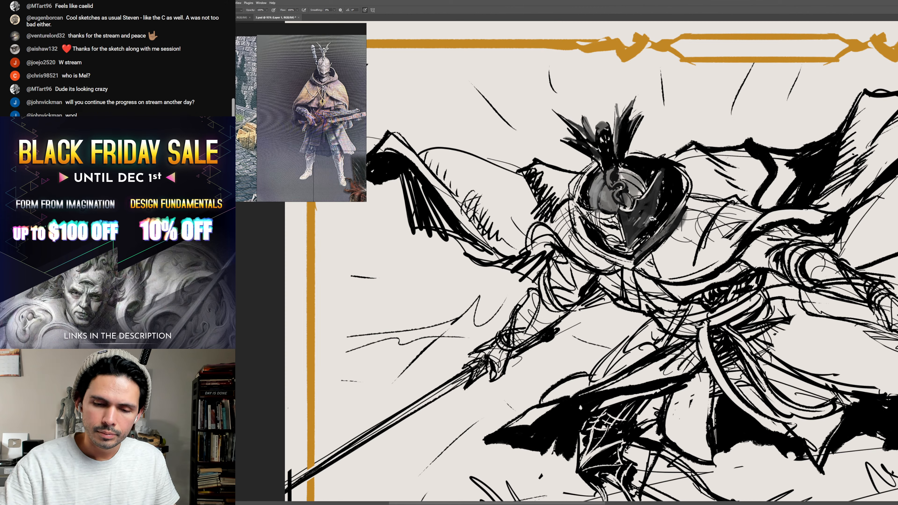
- Refine the helmet's visor and faceplate with sampled grey tones and add small ornament strokes on its brow
mouse_move(652, 219)
left_mouse_down()
mouse_move(639, 234)
mouse_move(658, 193)
left_mouse_up()
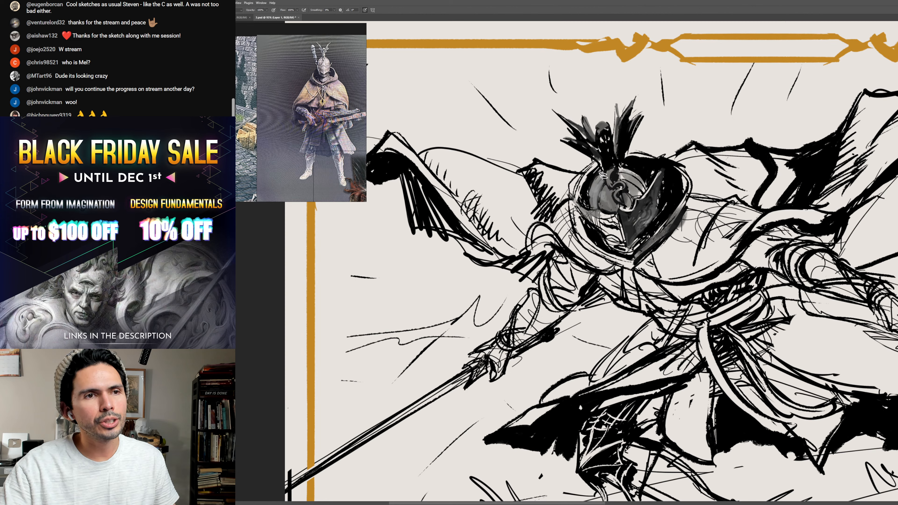
mouse_move(596, 216)
left_mouse_down()
mouse_move(628, 235)
mouse_move(625, 226)
mouse_move(615, 246)
mouse_move(625, 252)
mouse_move(644, 234)
left_mouse_up()
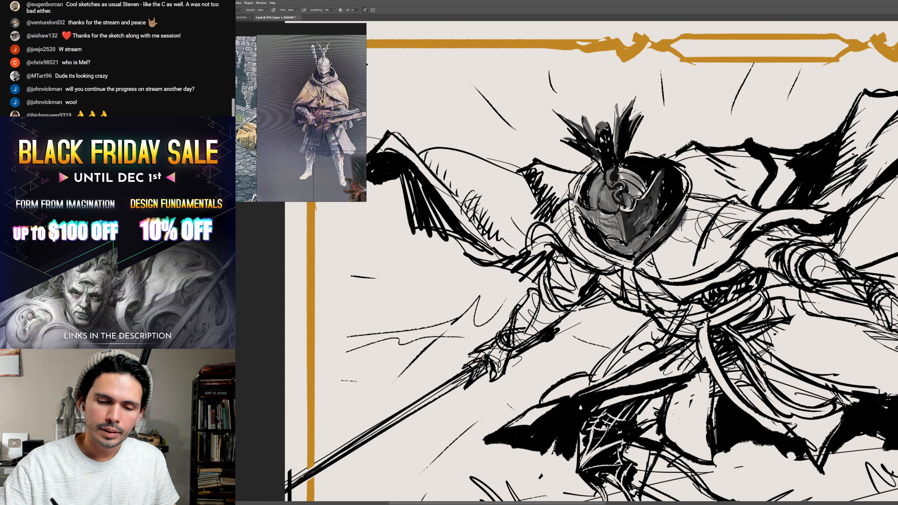
left_click(625, 213, "alt")
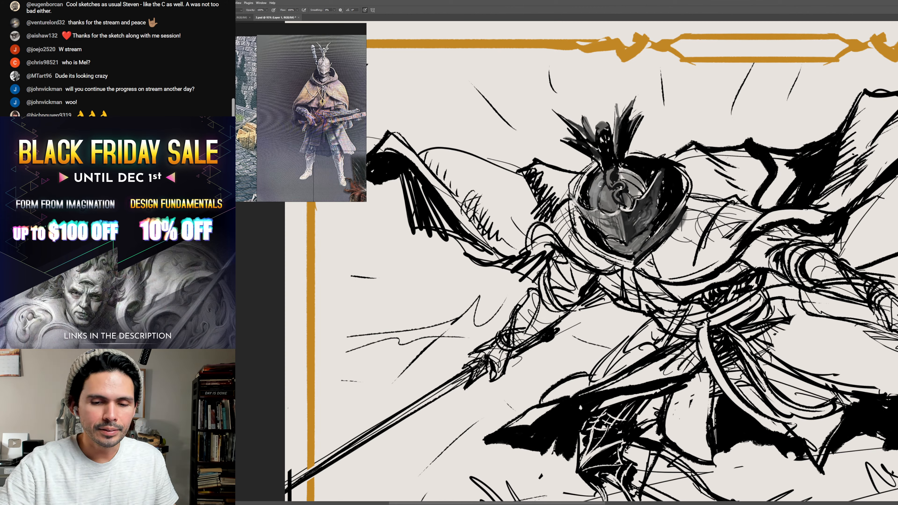
left_click_drag(608, 204, 614, 209)
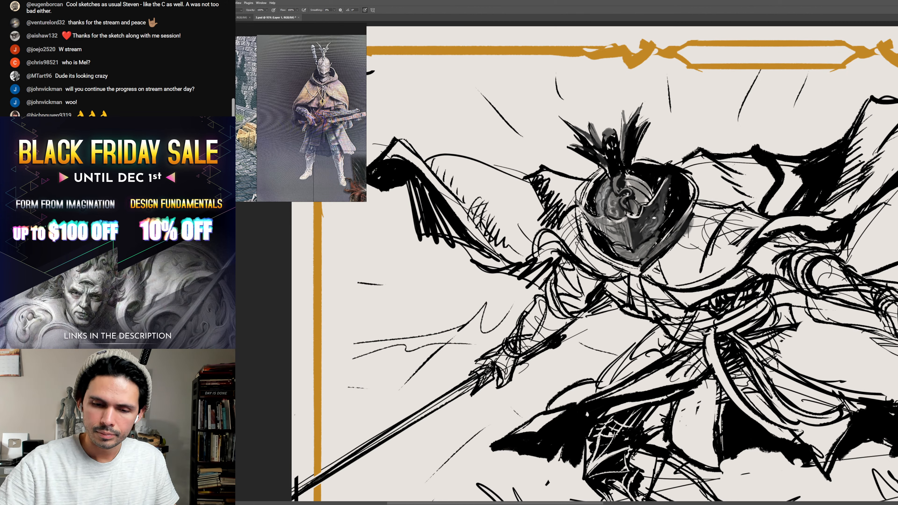
- Paint the helmet's feather plumes on both sides with mid-grey strokes and light tips
left_click_drag(575, 138, 655, 136)
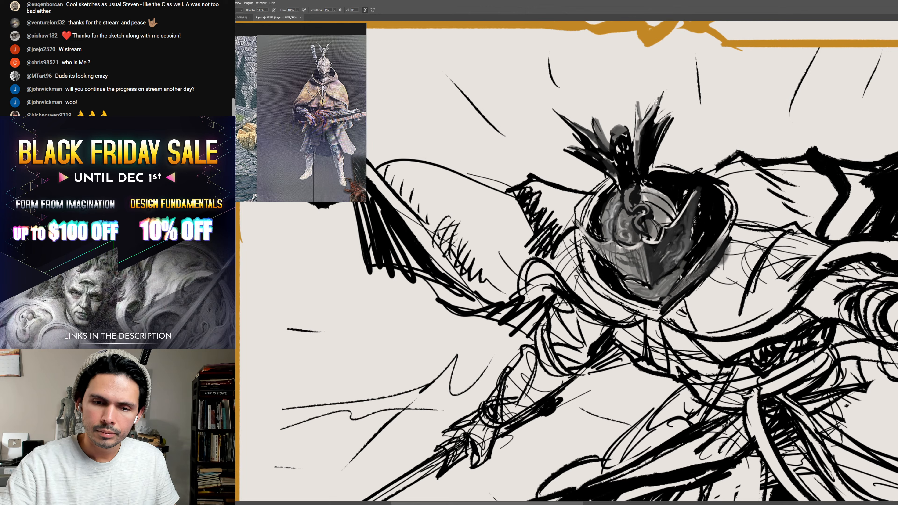
mouse_move(656, 102)
left_mouse_down()
mouse_move(644, 116)
mouse_move(646, 157)
mouse_move(666, 117)
mouse_move(655, 142)
mouse_move(649, 126)
mouse_move(647, 162)
mouse_move(671, 123)
left_mouse_up()
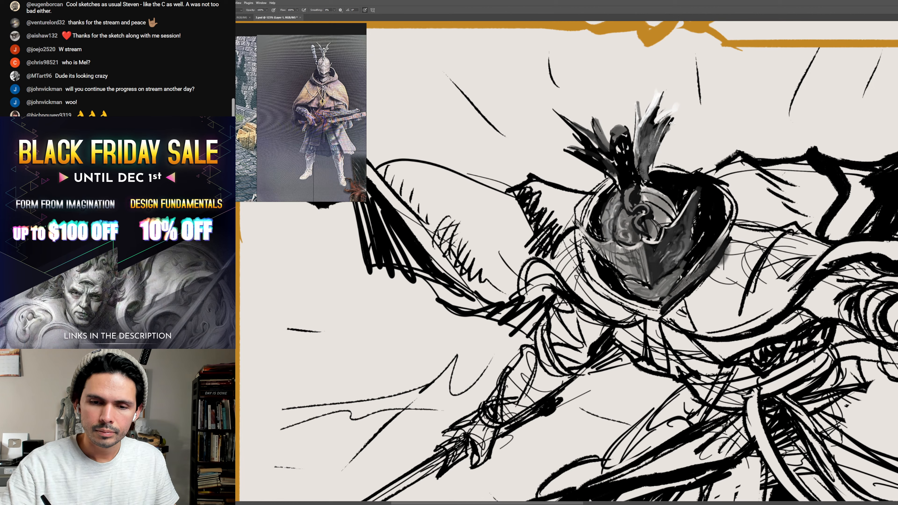
key("e")
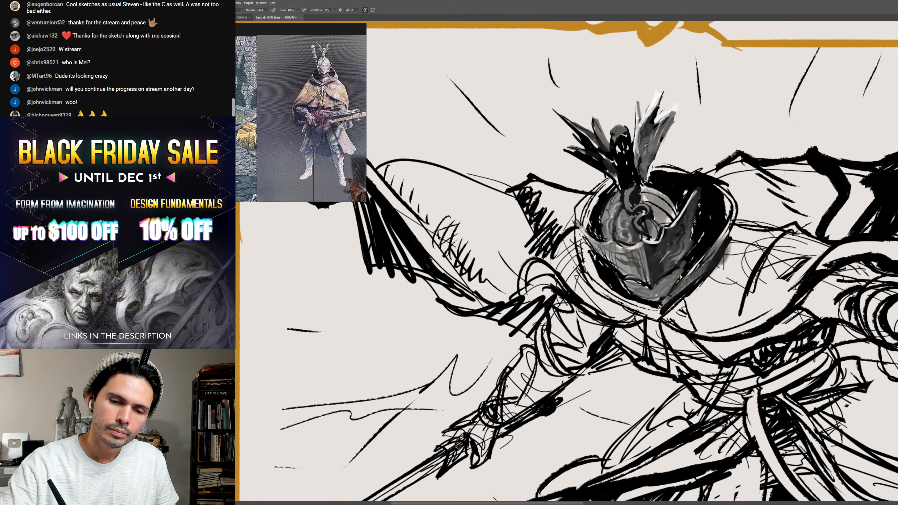
key("b")
mouse_move(570, 153)
left_mouse_down()
mouse_move(598, 163)
mouse_move(587, 142)
mouse_move(608, 159)
mouse_move(616, 153)
left_mouse_up()
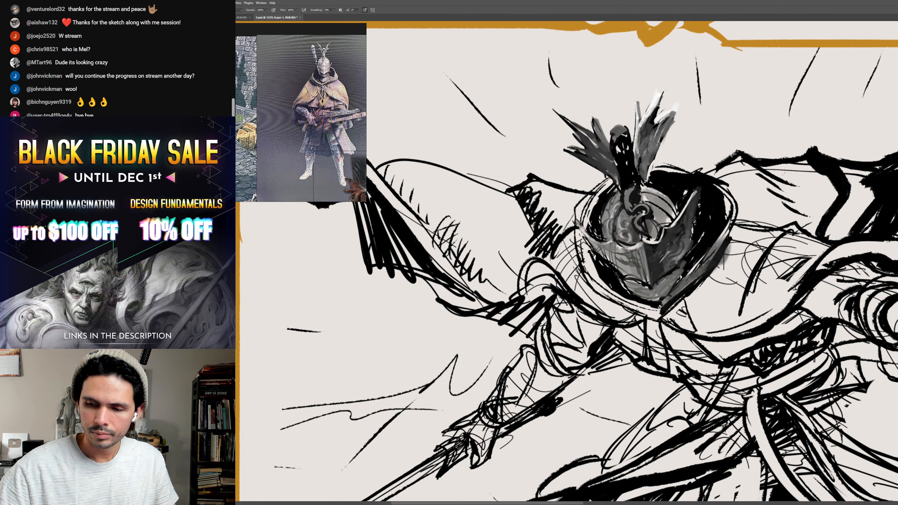
- Add grey strokes to the crest's central figure and the helmet's dome below it, and save the file
left_click_drag(612, 207, 615, 200)
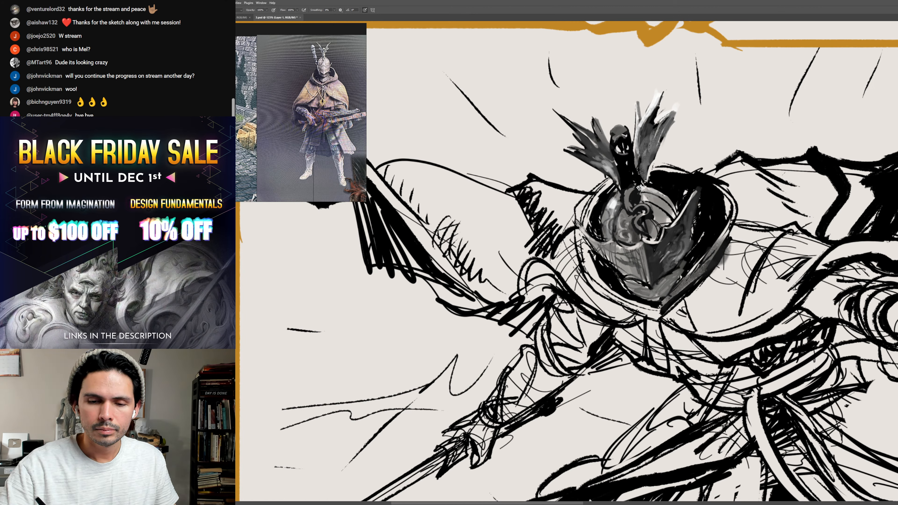
mouse_move(635, 184)
left_mouse_down()
mouse_move(630, 202)
mouse_move(636, 185)
mouse_move(644, 199)
mouse_move(641, 189)
mouse_move(629, 198)
mouse_move(629, 188)
mouse_move(642, 194)
mouse_move(628, 202)
mouse_move(646, 214)
left_mouse_up()
scroll(646, 215, "down", 5)
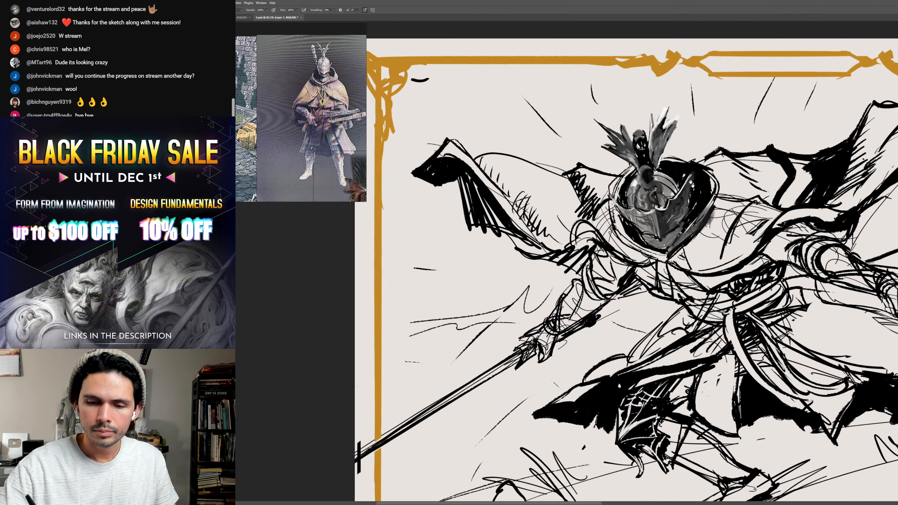
scroll(646, 214, "up", 3)
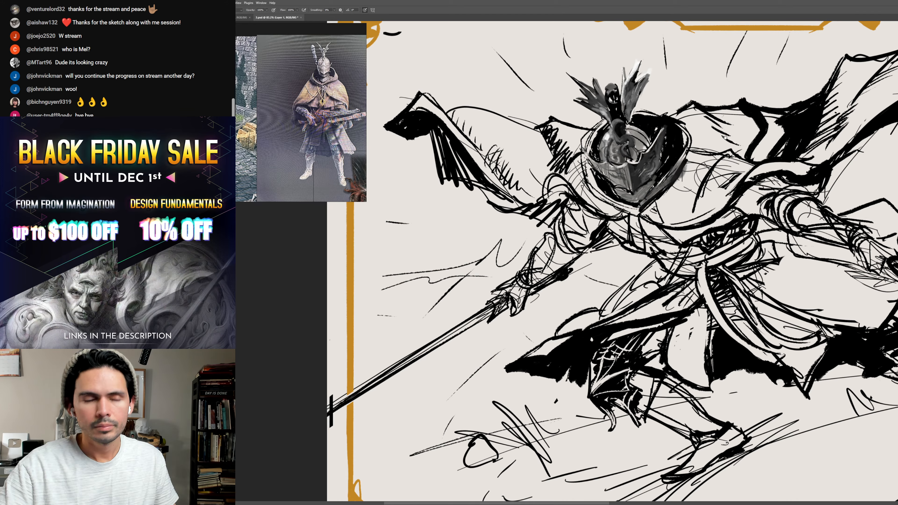
left_click_drag(725, 137, 706, 171)
key("ctrl+s")
- Enlarge the brush and fill the raised cape and the shoulder mantle beside the hood with grey tones
mouse_move(754, 154)
left_mouse_down()
mouse_move(735, 142)
mouse_move(691, 152)
mouse_move(675, 174)
mouse_move(674, 146)
mouse_move(734, 154)
mouse_move(667, 183)
mouse_move(730, 159)
mouse_move(753, 136)
left_mouse_up()
key("bracketright")
key("bracketright")
key("bracketright")
key("bracketright")
key("bracketright")
key("bracketright")
key("bracketright")
key("bracketright")
left_click_drag(758, 125, 710, 167)
mouse_move(731, 159)
left_mouse_down()
mouse_move(793, 131)
mouse_move(703, 217)
left_mouse_up()
mouse_move(702, 216)
left_mouse_down()
mouse_move(801, 146)
mouse_move(809, 130)
mouse_move(780, 126)
mouse_move(760, 148)
mouse_move(815, 110)
mouse_move(812, 98)
mouse_move(837, 70)
mouse_move(831, 91)
left_mouse_up()
mouse_move(737, 135)
left_mouse_down()
mouse_move(751, 115)
mouse_move(651, 214)
mouse_move(565, 233)
mouse_move(533, 261)
mouse_move(490, 277)
mouse_move(524, 275)
mouse_move(565, 242)
left_mouse_up()
left_click_drag(463, 254, 534, 226)
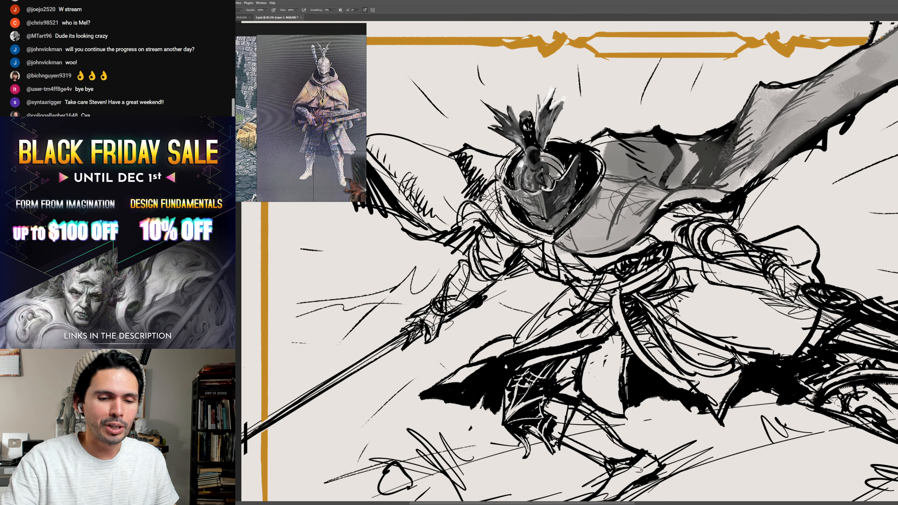
- Paint grey tones over the mantle above the sword arm and the spread cape wing on that side
mouse_move(485, 203)
left_mouse_down()
mouse_move(527, 242)
mouse_move(490, 176)
left_mouse_up()
left_click_drag(431, 184, 538, 183)
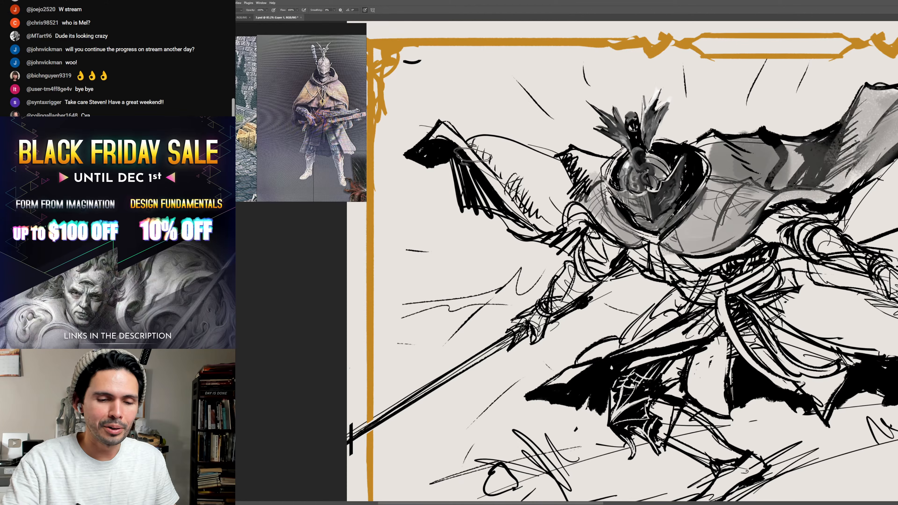
mouse_move(472, 156)
left_mouse_down()
mouse_move(436, 143)
mouse_move(484, 154)
left_mouse_up()
mouse_move(537, 158)
left_mouse_down()
mouse_move(528, 196)
mouse_move(532, 156)
mouse_move(594, 191)
mouse_move(546, 219)
left_mouse_up()
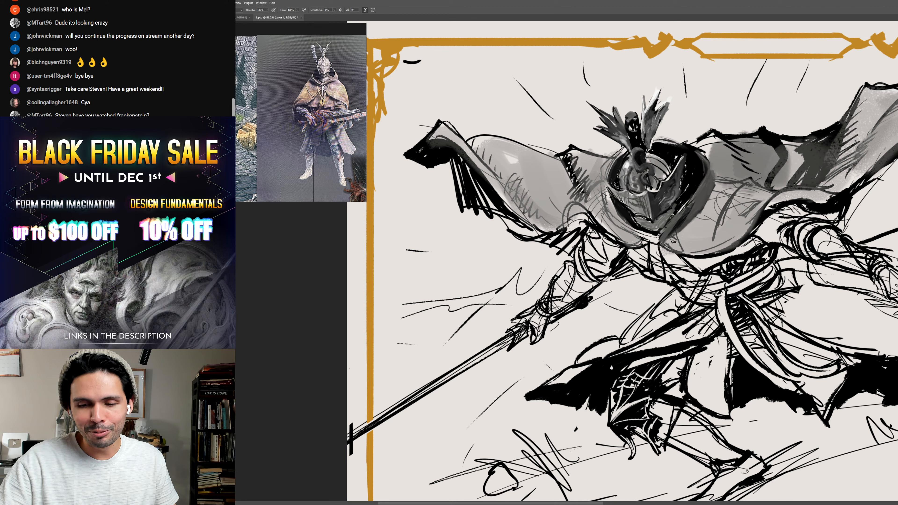
- Darken the mantle and both sides of the spread cape with a deeper, more even grey
mouse_move(673, 241)
left_mouse_down()
mouse_move(715, 212)
mouse_move(724, 199)
mouse_move(716, 194)
mouse_move(752, 182)
mouse_move(722, 230)
mouse_move(750, 222)
mouse_move(737, 237)
mouse_move(740, 216)
mouse_move(676, 241)
mouse_move(739, 198)
left_mouse_up()
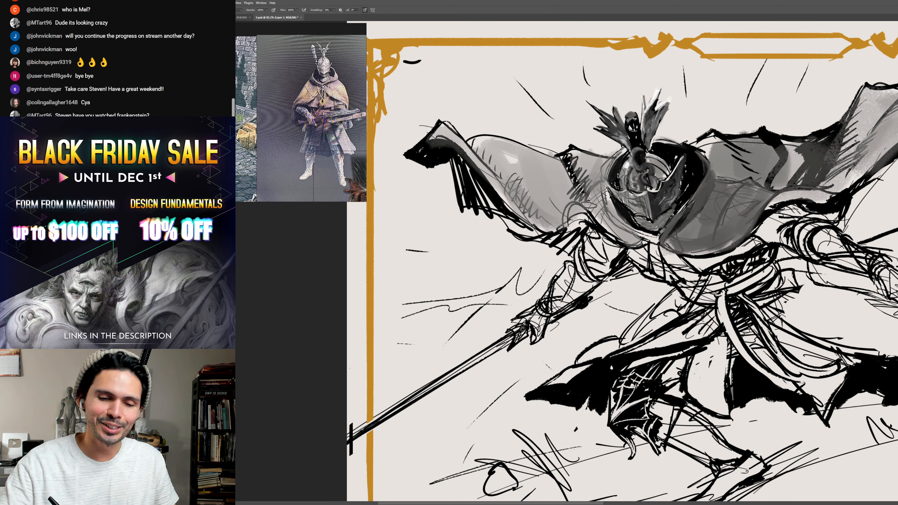
mouse_move(589, 204)
left_mouse_down()
mouse_move(597, 198)
mouse_move(622, 237)
mouse_move(639, 220)
left_mouse_up()
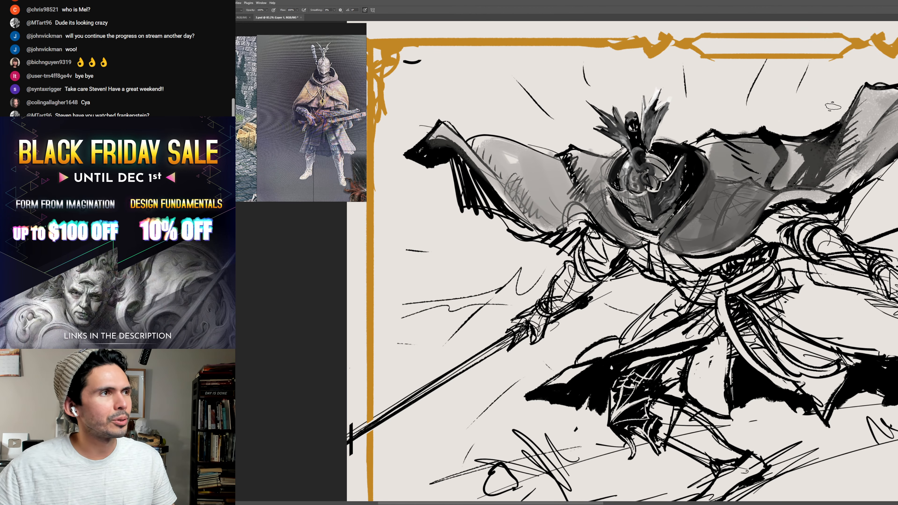
scroll(746, 157, "down", 3)
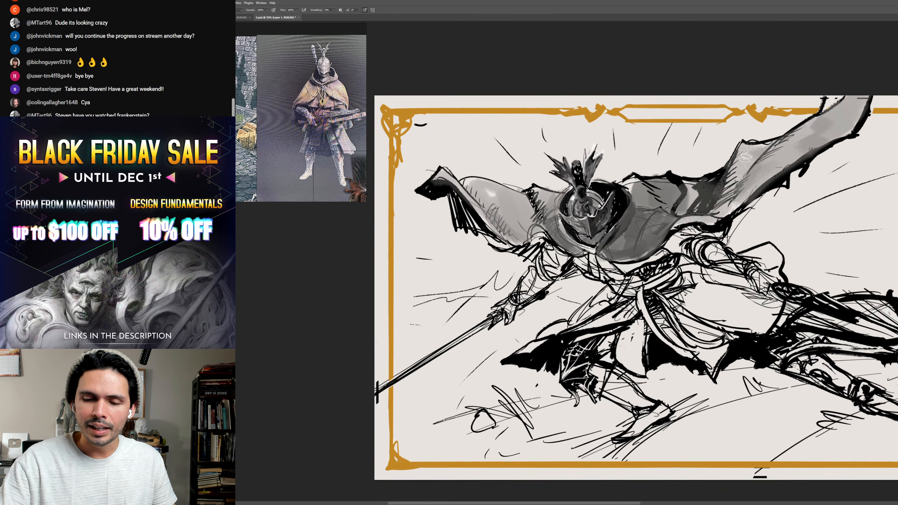
mouse_move(721, 203)
left_mouse_down()
mouse_move(742, 150)
mouse_move(792, 139)
mouse_move(739, 194)
mouse_move(790, 146)
mouse_move(759, 169)
mouse_move(840, 121)
mouse_move(837, 111)
mouse_move(856, 96)
mouse_move(859, 105)
mouse_move(738, 203)
mouse_move(670, 229)
mouse_move(712, 190)
mouse_move(689, 215)
mouse_move(673, 209)
mouse_move(678, 227)
mouse_move(650, 190)
mouse_move(628, 187)
mouse_move(650, 164)
mouse_move(556, 190)
mouse_move(543, 204)
mouse_move(523, 197)
mouse_move(518, 212)
mouse_move(497, 196)
mouse_move(442, 177)
mouse_move(498, 206)
mouse_move(505, 196)
mouse_move(504, 226)
left_mouse_up()
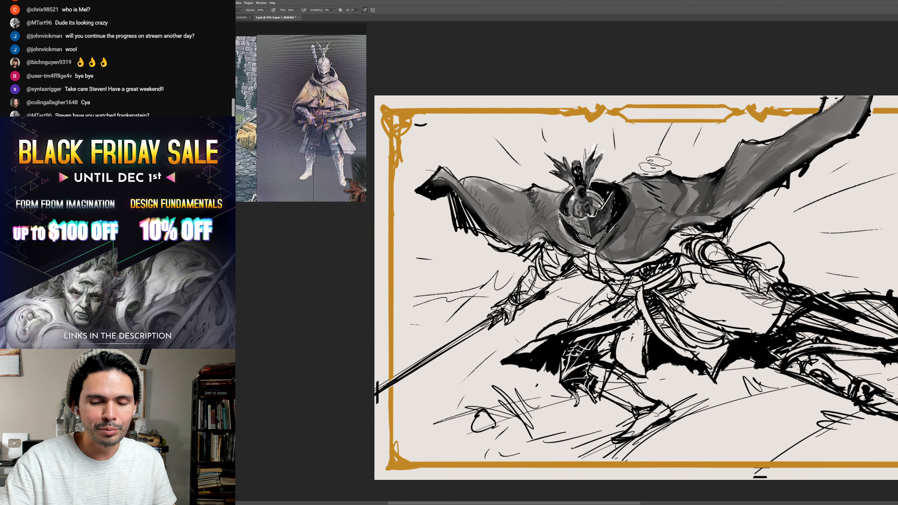
left_click_drag(745, 200, 755, 178)
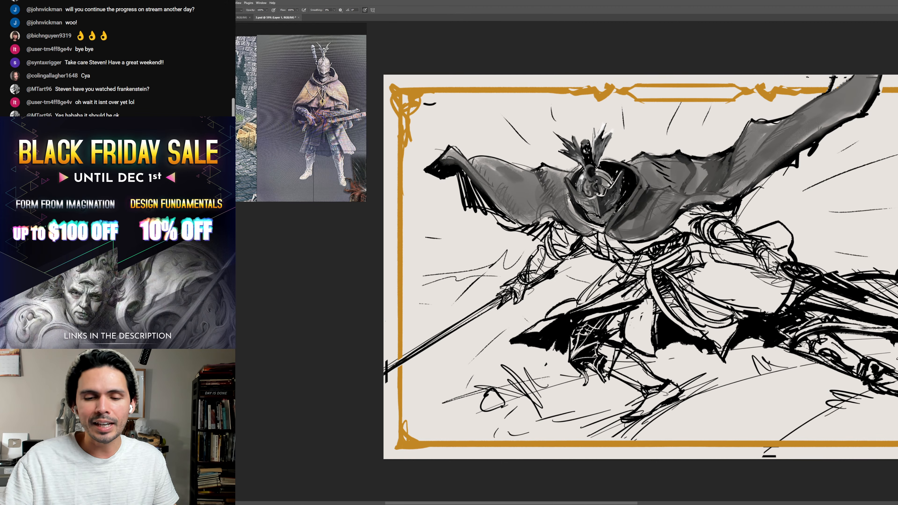
left_click_drag(740, 189, 729, 173)
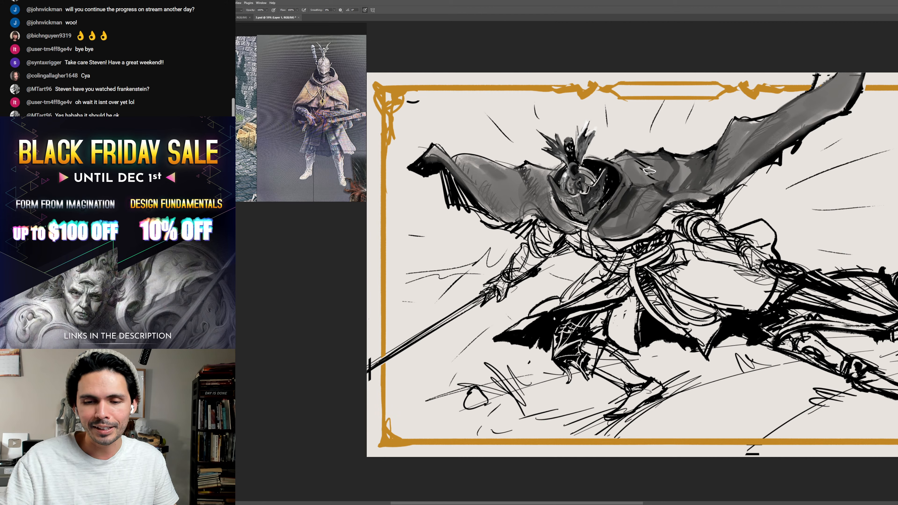
- Work sampled greys into the folds of the cape wing beside the hood and along the raised cape
left_click(640, 156, "alt")
mouse_move(639, 159)
left_mouse_down()
mouse_move(658, 185)
mouse_move(648, 175)
mouse_move(659, 168)
mouse_move(653, 180)
mouse_move(676, 163)
mouse_move(682, 170)
mouse_move(664, 170)
mouse_move(663, 154)
mouse_move(672, 163)
mouse_move(713, 121)
mouse_move(726, 128)
mouse_move(685, 186)
left_mouse_up()
left_click(664, 170, "alt")
left_click_drag(711, 148, 715, 173)
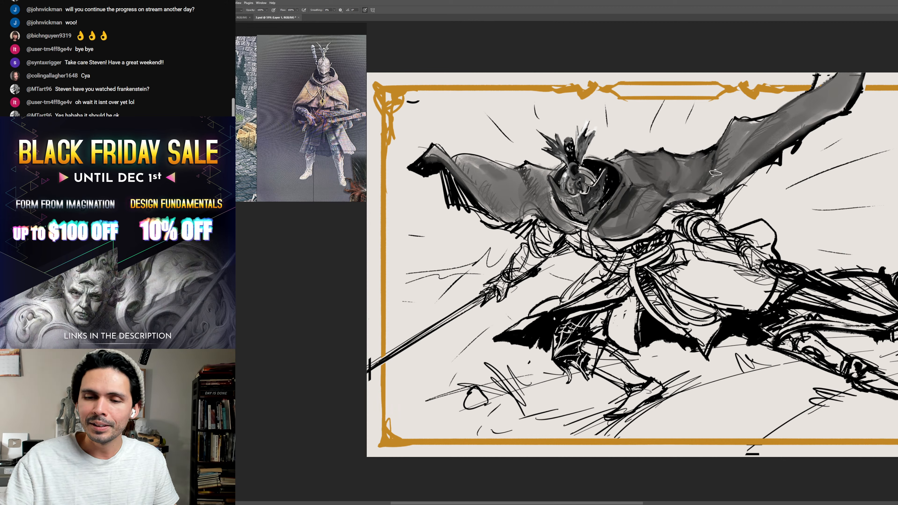
left_click_drag(732, 124, 742, 166)
left_click_drag(701, 192, 746, 168)
mouse_move(838, 101)
left_mouse_down()
mouse_move(791, 135)
mouse_move(842, 100)
left_mouse_up()
- Grey in the ragged edge of the sword-arm cape wing and extend the mantle's lower edge over the chest and far shoulder
mouse_move(532, 169)
left_mouse_down()
mouse_move(541, 199)
mouse_move(509, 206)
left_mouse_up()
mouse_move(485, 161)
left_mouse_down()
mouse_move(505, 217)
mouse_move(497, 228)
mouse_move(539, 230)
mouse_move(528, 234)
left_mouse_up()
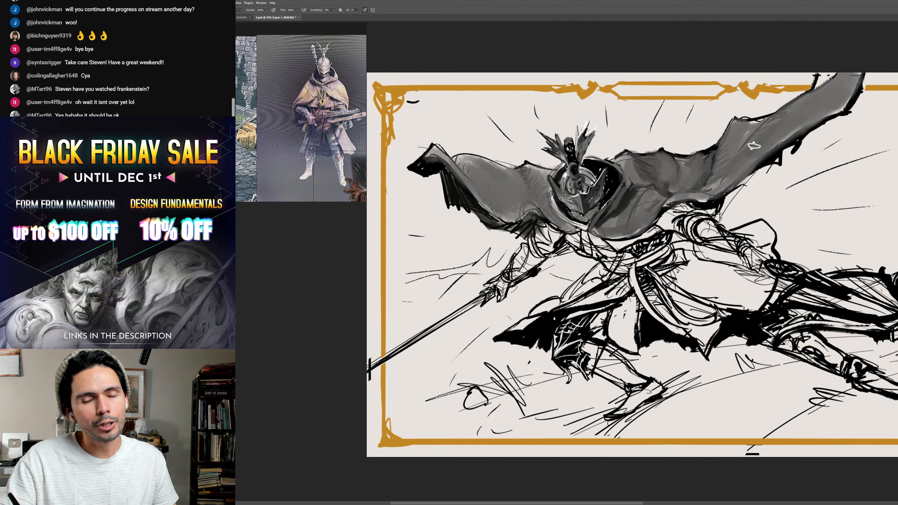
mouse_move(661, 227)
left_mouse_down()
mouse_move(614, 241)
mouse_move(642, 219)
mouse_move(615, 241)
mouse_move(620, 251)
mouse_move(641, 238)
left_mouse_up()
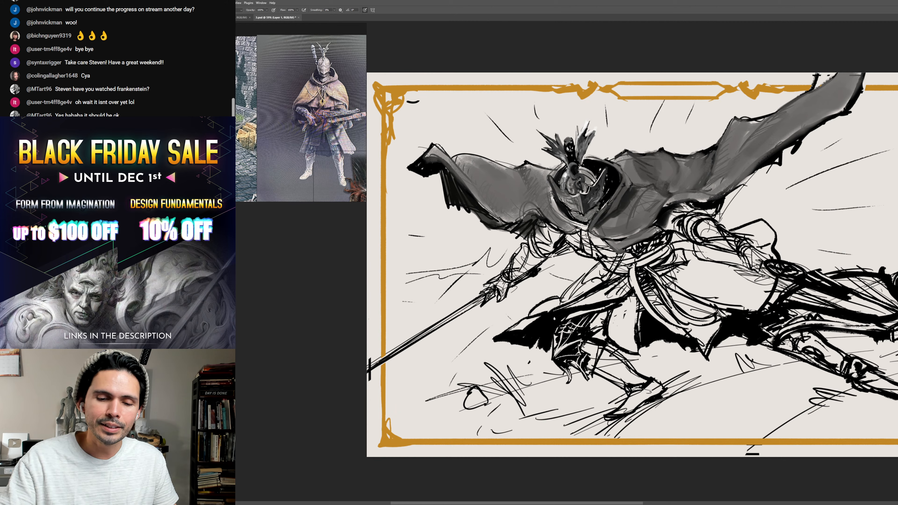
mouse_move(581, 236)
left_mouse_down()
mouse_move(561, 236)
mouse_move(584, 248)
mouse_move(604, 225)
mouse_move(621, 250)
left_mouse_up()
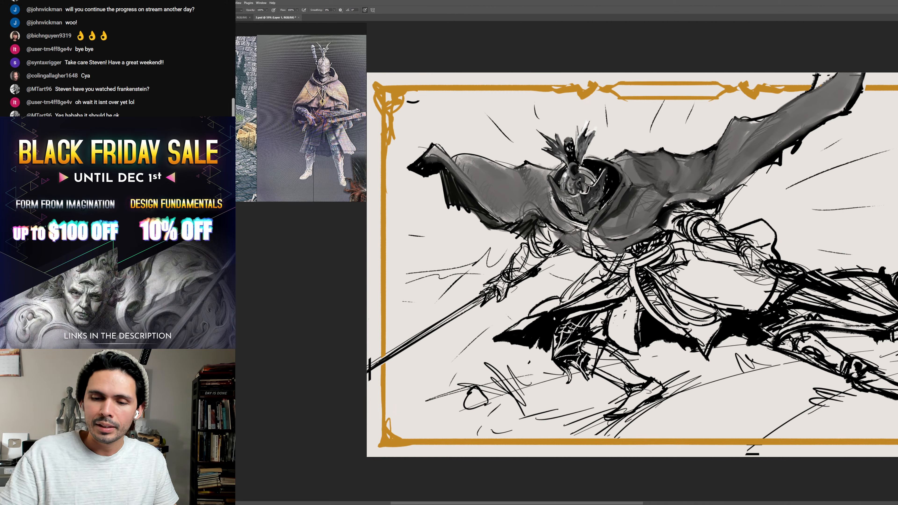
left_click_drag(683, 213, 672, 232)
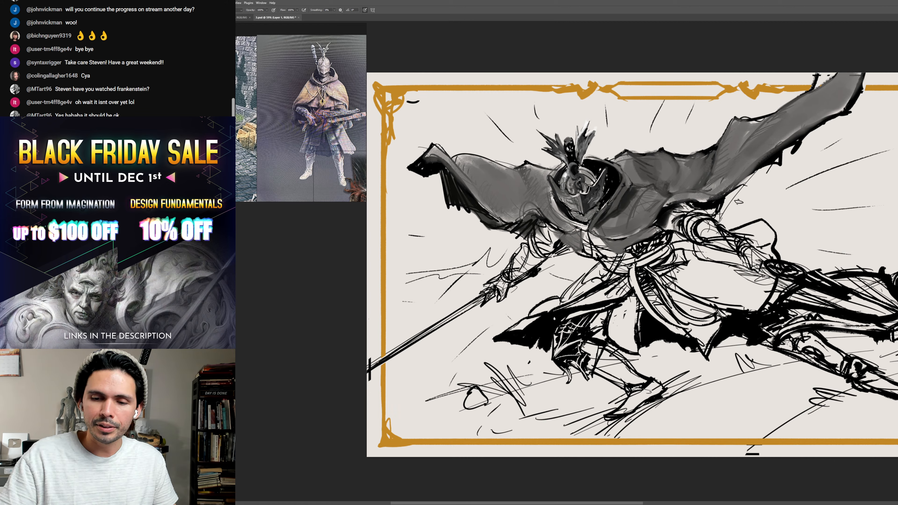
- Add darker fold strokes to the raised cape and grey shading to the cape wing above the sword arm
mouse_move(747, 127)
left_mouse_down()
mouse_move(729, 162)
mouse_move(743, 141)
mouse_move(735, 142)
mouse_move(740, 121)
left_mouse_up()
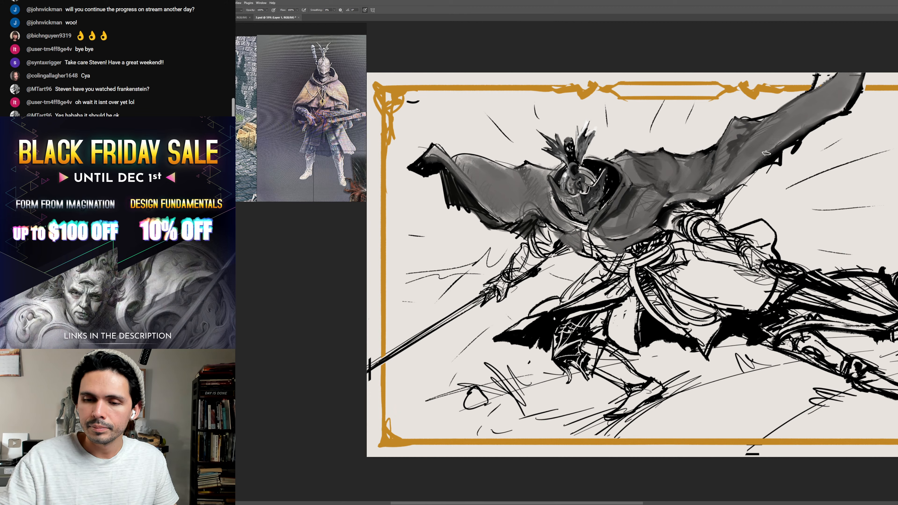
mouse_move(753, 156)
left_mouse_down()
mouse_move(843, 86)
mouse_move(811, 121)
mouse_move(747, 162)
mouse_move(740, 123)
left_mouse_up()
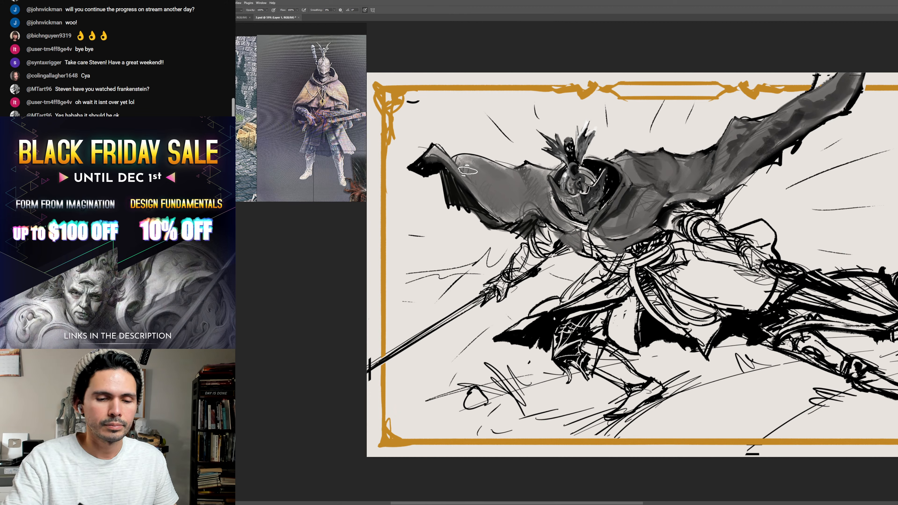
mouse_move(460, 160)
left_mouse_down()
mouse_move(495, 203)
mouse_move(500, 167)
mouse_move(525, 196)
left_mouse_up()
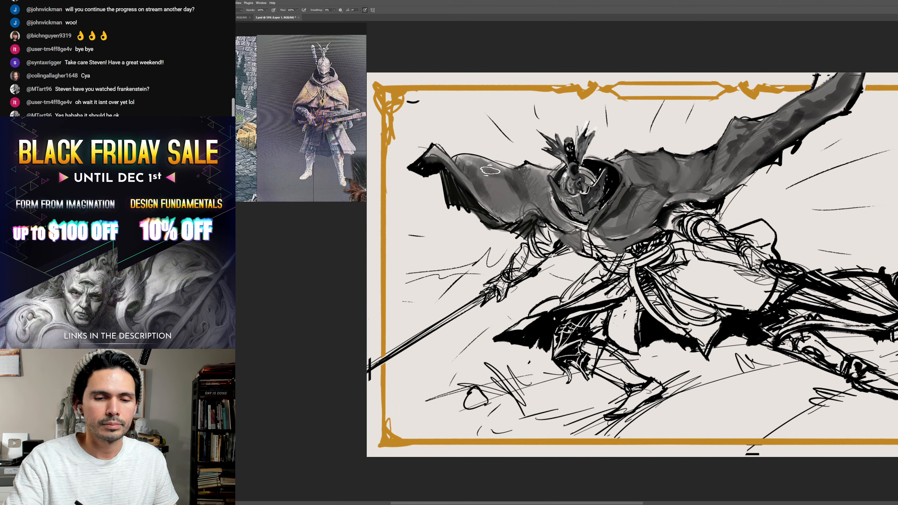
left_click_drag(489, 165, 505, 174)
- Blend the greys on the sword-arm cape wing and the opposite wing's upper edge with the Mixer Brush
key("r")
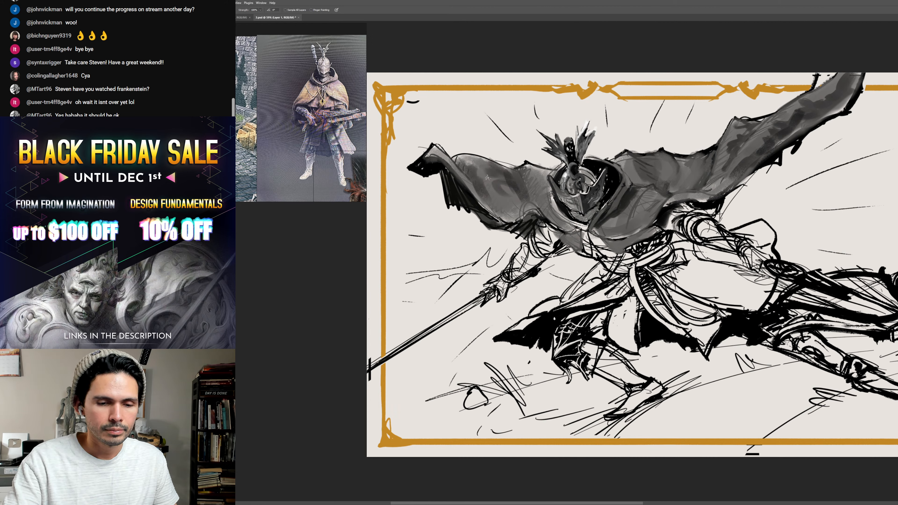
key("b")
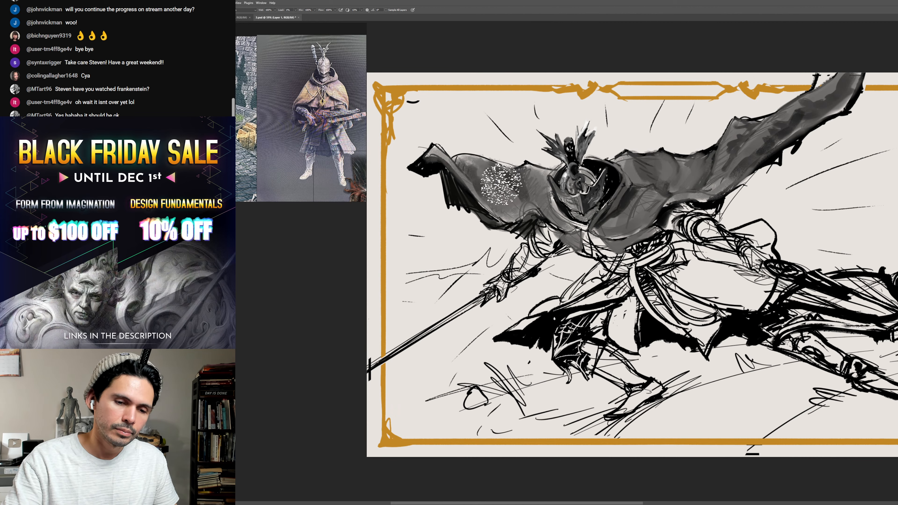
left_click_drag(501, 205, 506, 187)
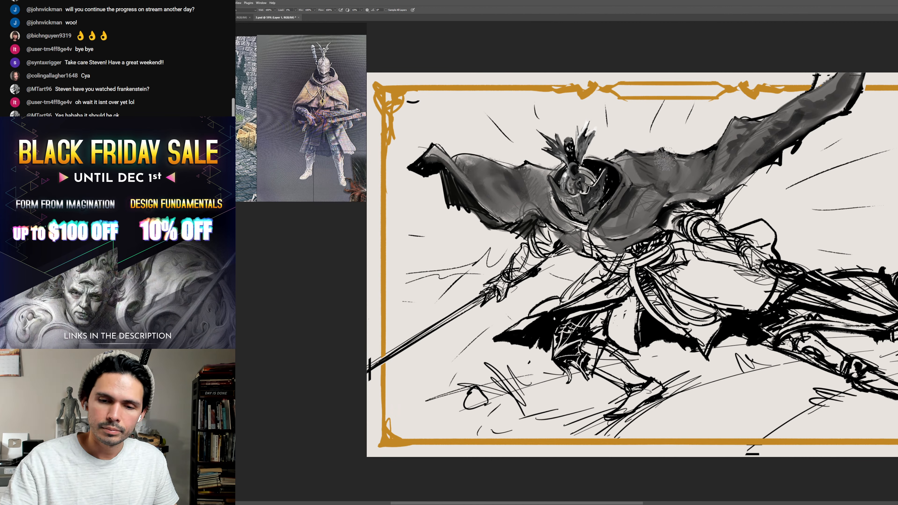
mouse_move(666, 158)
left_mouse_down()
mouse_move(689, 118)
mouse_move(708, 159)
left_mouse_up()
key("shift+b")
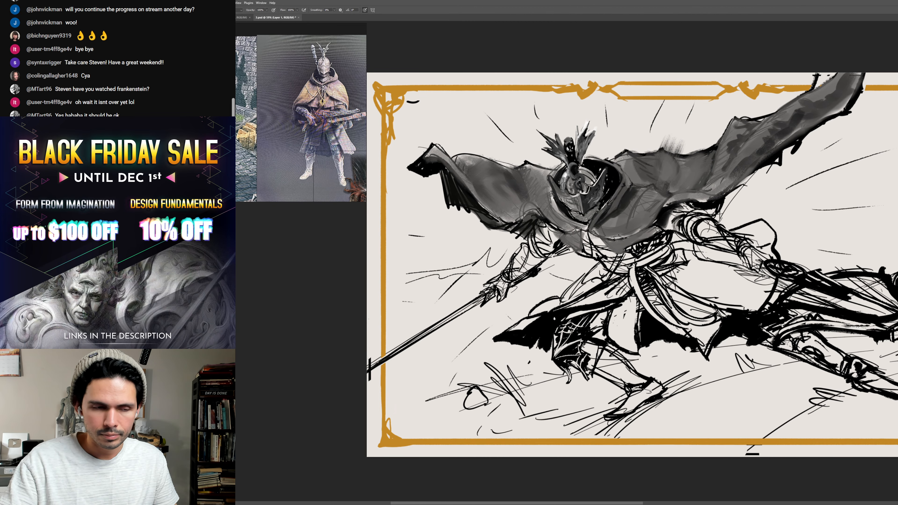
- Dab a pale highlight at the waist and glaze warm ochre-brown tints over the mantle and cape
scroll(669, 198, "down", 1)
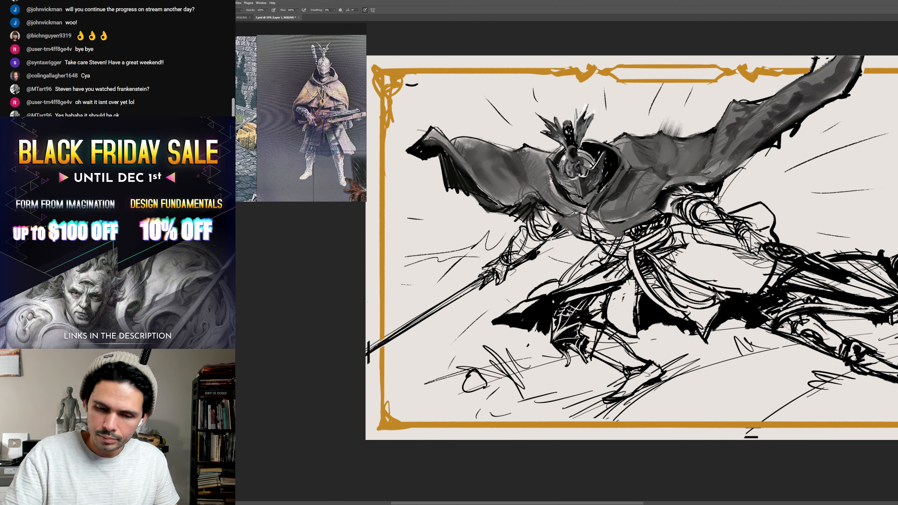
mouse_move(629, 230)
left_mouse_down()
mouse_move(634, 239)
mouse_move(648, 232)
left_mouse_up()
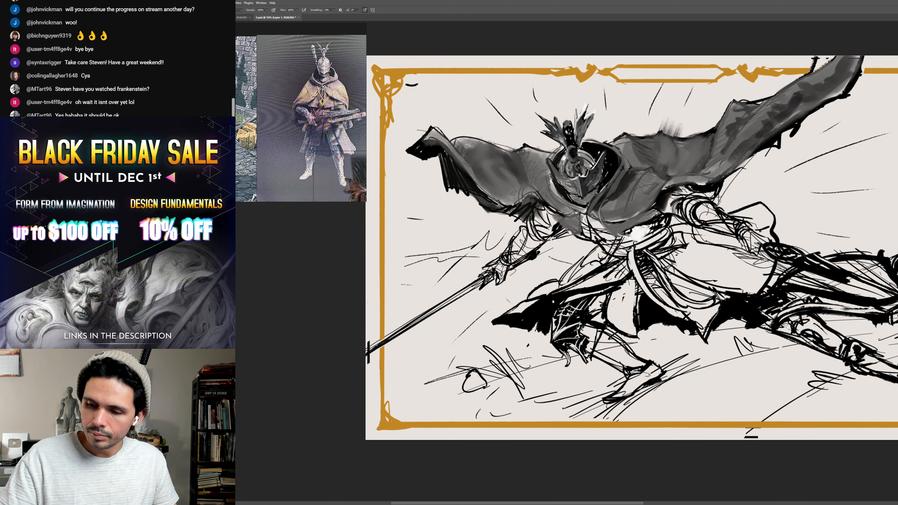
left_click_drag(635, 232, 631, 235)
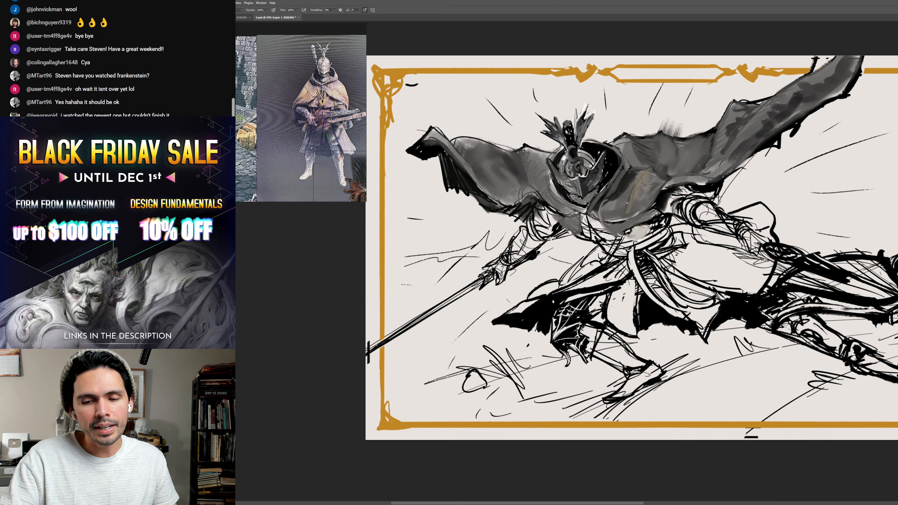
left_click_drag(549, 179, 564, 177)
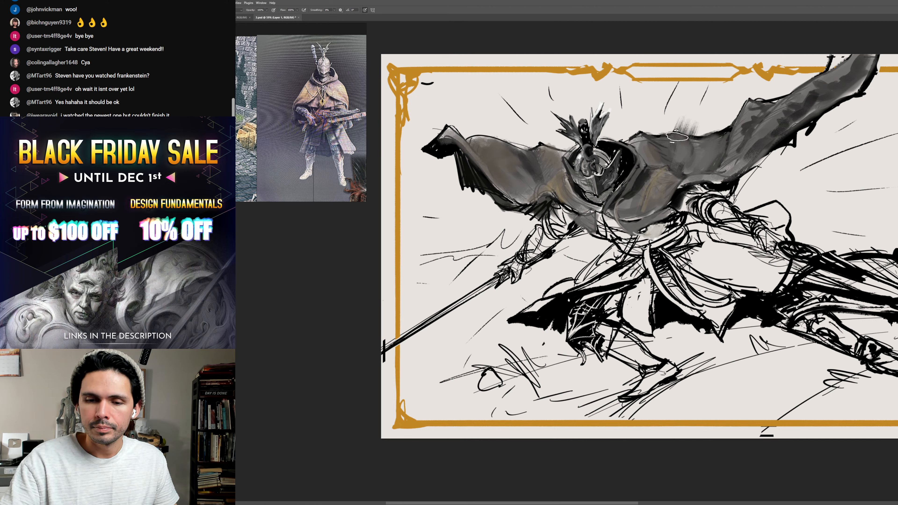
mouse_move(673, 139)
left_mouse_down()
mouse_move(719, 166)
mouse_move(742, 117)
mouse_move(759, 156)
mouse_move(710, 173)
mouse_move(828, 77)
mouse_move(855, 81)
mouse_move(858, 60)
mouse_move(852, 68)
left_mouse_up()
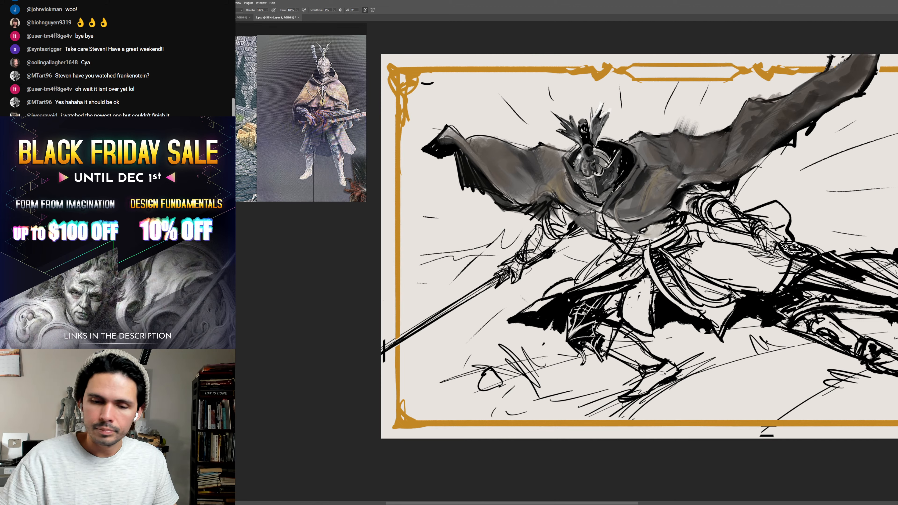
- Paint muted purple over the chest and skirt, and turn the painted tones back to neutral grey
mouse_move(792, 247)
left_mouse_down()
mouse_move(627, 222)
mouse_move(655, 214)
mouse_move(633, 233)
mouse_move(605, 223)
mouse_move(611, 215)
mouse_move(625, 235)
mouse_move(607, 225)
mouse_move(629, 241)
mouse_move(693, 212)
mouse_move(612, 265)
mouse_move(612, 253)
mouse_move(632, 271)
mouse_move(712, 242)
mouse_move(714, 271)
mouse_move(749, 297)
mouse_move(720, 253)
mouse_move(739, 251)
left_mouse_up()
left_click_drag(723, 212, 731, 221)
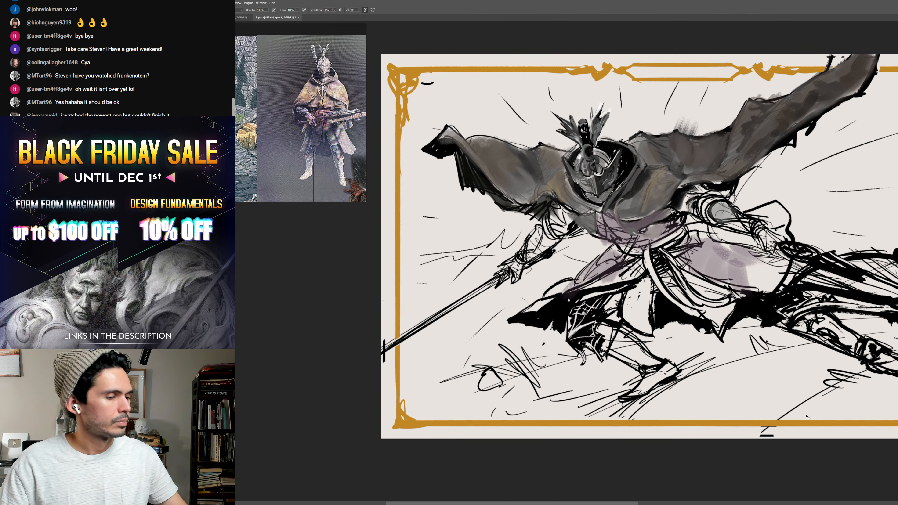
key("ctrl+y")
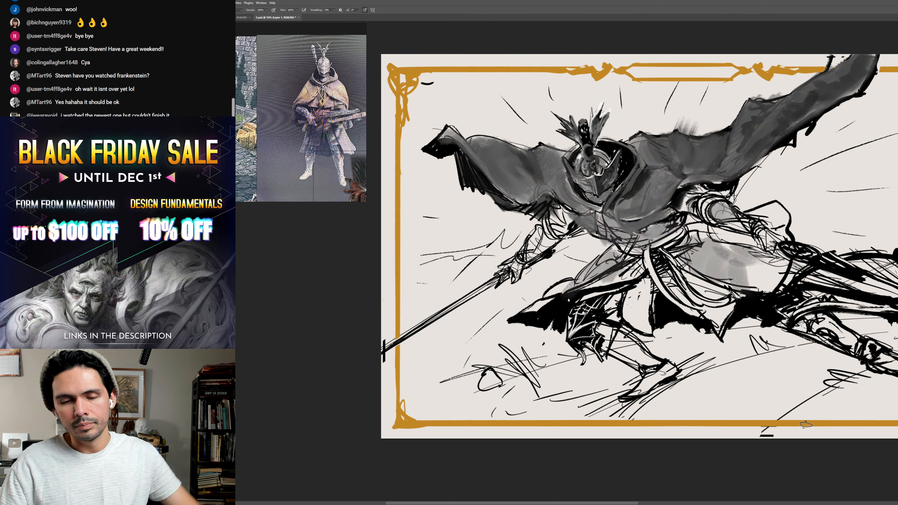
- Cover the chest and waist below the hood with sampled dark grey, shaping the mantle's hanging lower edge
left_click(680, 198, "alt")
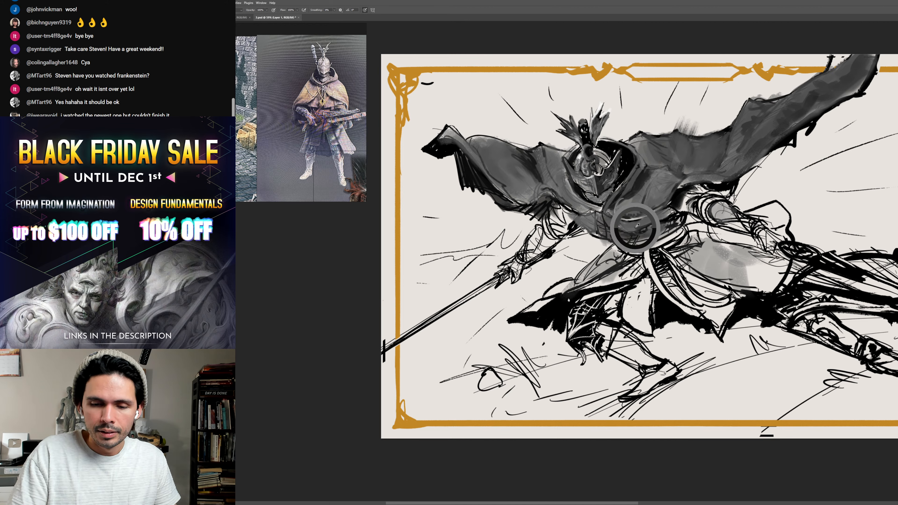
left_click_drag(631, 233, 668, 212)
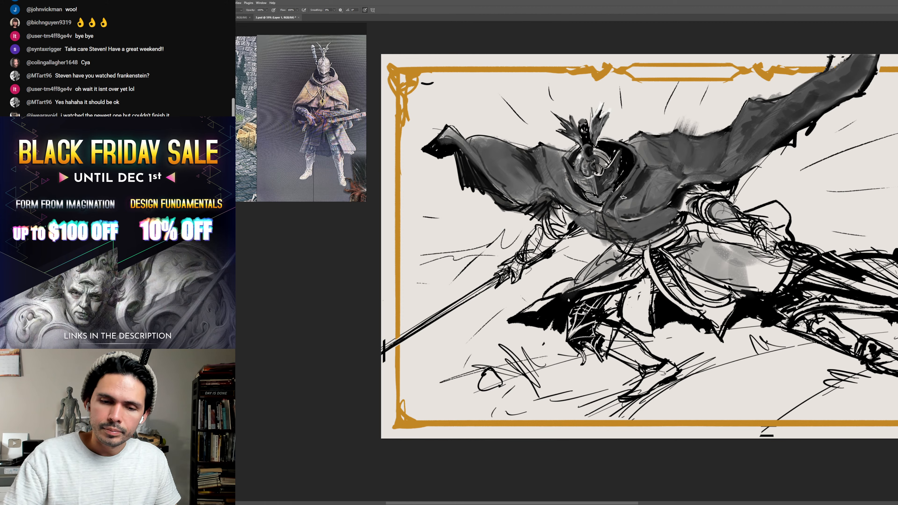
key("bracketright")
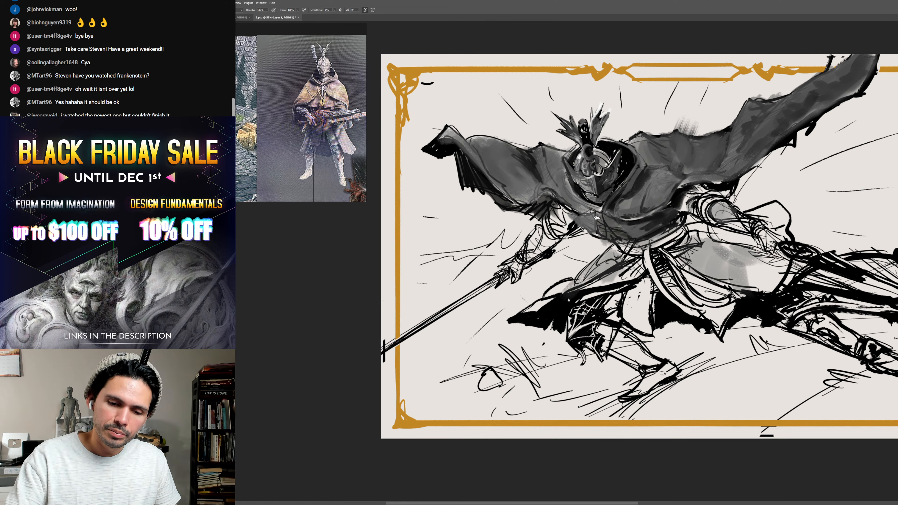
left_click_drag(597, 217, 588, 236)
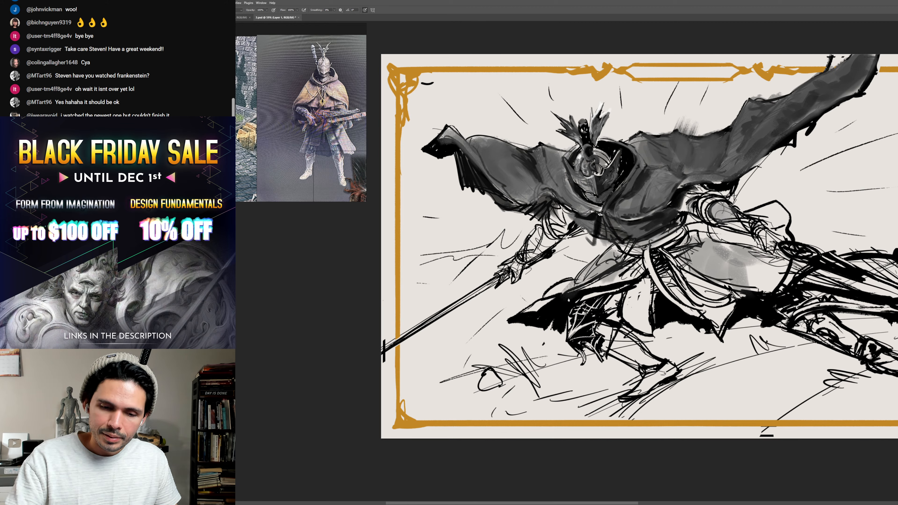
mouse_move(599, 235)
left_mouse_down()
mouse_move(598, 219)
mouse_move(590, 232)
mouse_move(653, 224)
left_mouse_up()
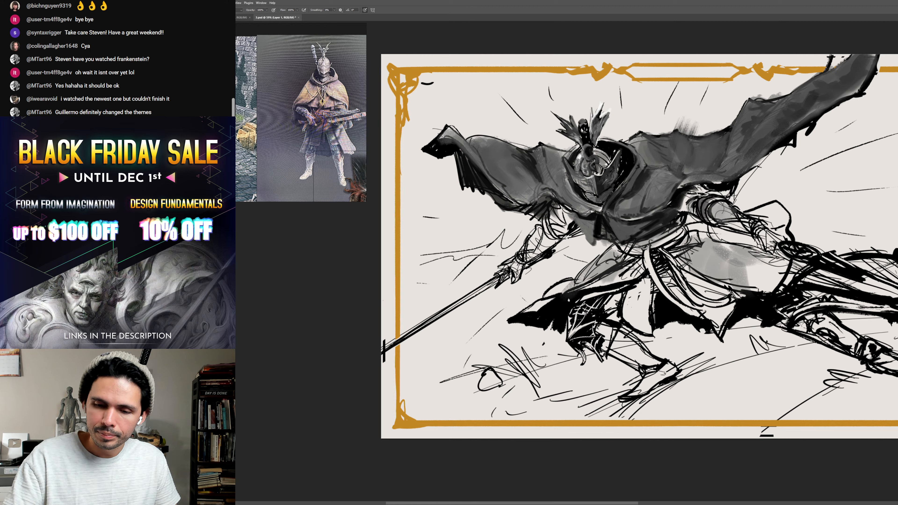
- Shade the far shoulder and upper arm beneath the cape with dark grey, and save the file
mouse_move(702, 193)
left_mouse_down()
mouse_move(720, 199)
mouse_move(707, 205)
mouse_move(701, 190)
mouse_move(690, 203)
mouse_move(716, 158)
mouse_move(705, 195)
mouse_move(709, 221)
mouse_move(744, 194)
mouse_move(683, 199)
left_mouse_up()
left_click(707, 158, "alt")
mouse_move(861, 253)
left_mouse_down()
mouse_move(828, 247)
mouse_move(818, 233)
left_mouse_up()
key("ctrl+s")
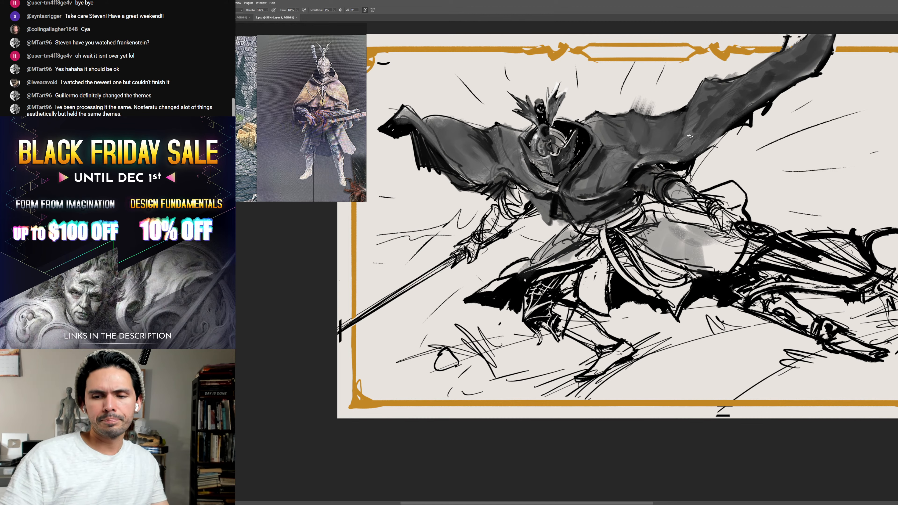
- Fill the skirt panels and pointed hem with grey tones, and show the red painted background behind the warrior
mouse_move(688, 231)
left_mouse_down()
mouse_move(707, 232)
mouse_move(726, 242)
mouse_move(718, 255)
mouse_move(678, 273)
mouse_move(650, 250)
mouse_move(686, 288)
left_mouse_up()
mouse_move(617, 267)
left_mouse_down()
mouse_move(601, 290)
mouse_move(583, 248)
mouse_move(562, 240)
mouse_move(477, 323)
left_mouse_up()
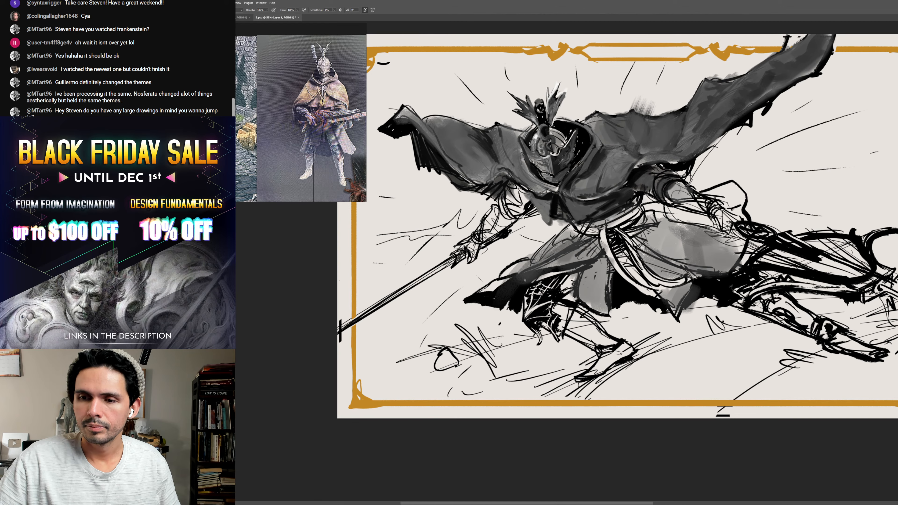
key("ctrl+z")
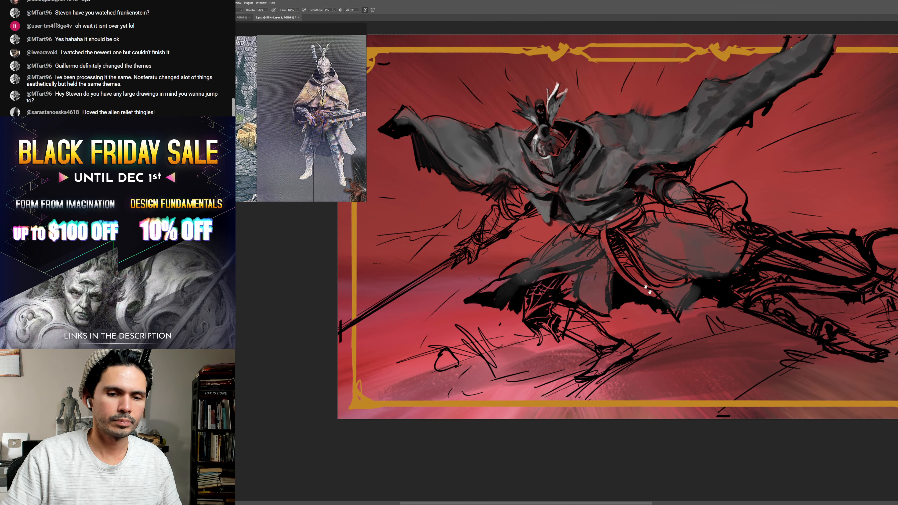
- Paint grey over the skirt's pointed tail and touch up the area beneath the helmet against the red background
left_click_drag(657, 289, 692, 336)
left_click_drag(566, 172, 564, 187)
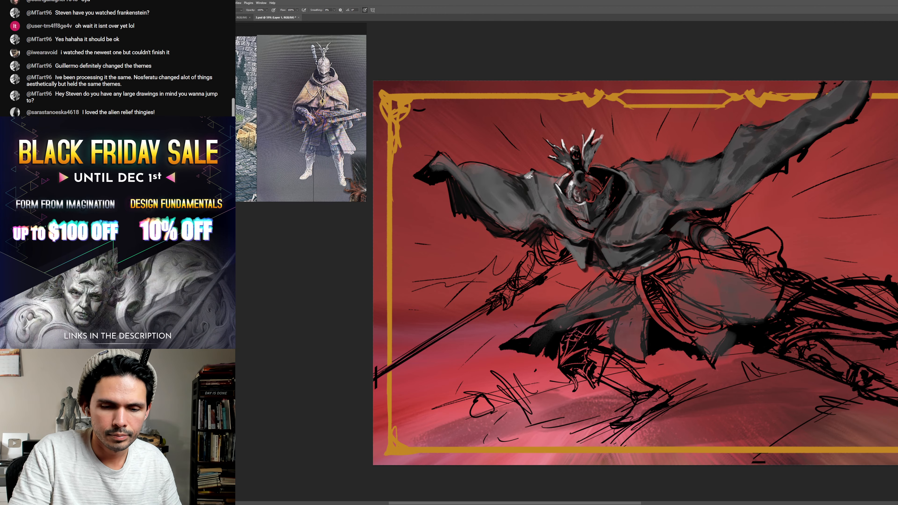
key("z")
left_click(674, 129, "alt")
key("b")
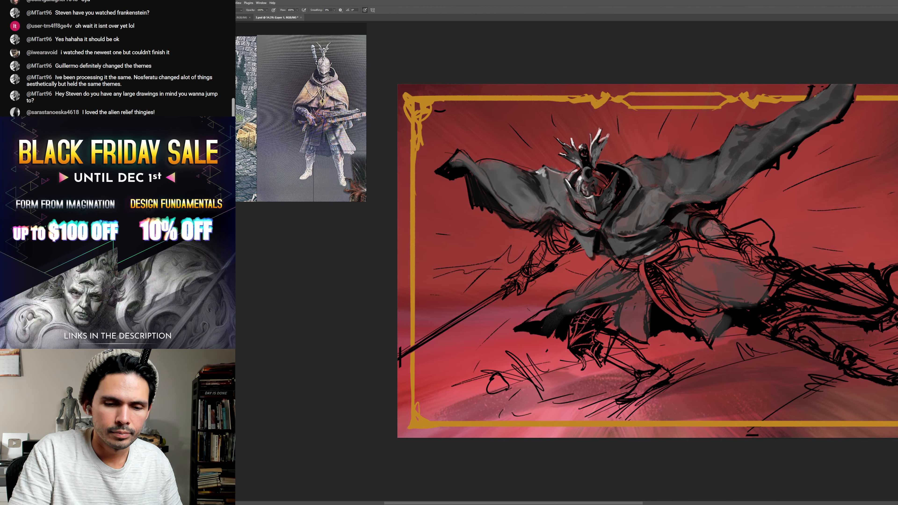
- Paint light grey highlights along the upper folds of the cape's two outstretched wings and its shoulder
mouse_move(499, 164)
left_mouse_down()
mouse_move(484, 161)
mouse_move(505, 171)
left_mouse_up()
mouse_move(459, 152)
left_mouse_down()
mouse_move(452, 161)
mouse_move(470, 153)
left_mouse_up()
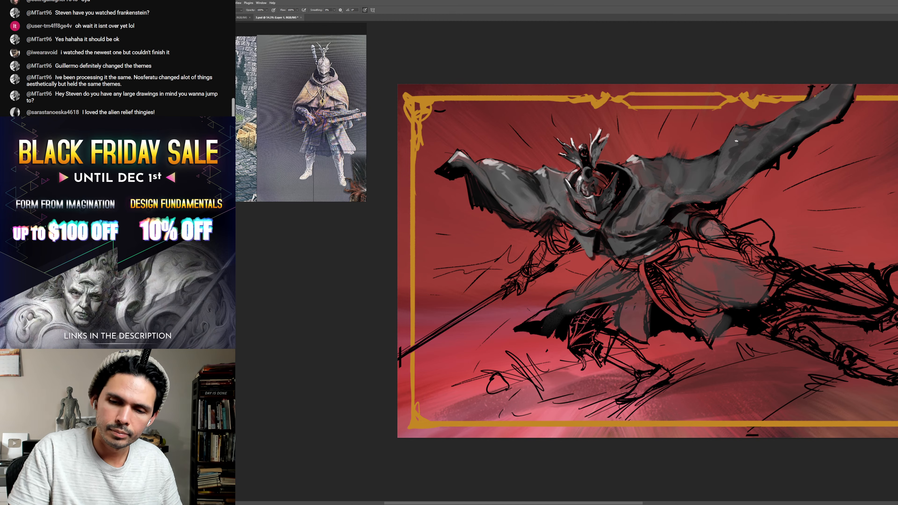
mouse_move(736, 140)
left_mouse_down()
mouse_move(728, 131)
mouse_move(736, 127)
left_mouse_up()
scroll(663, 246, "down", 1)
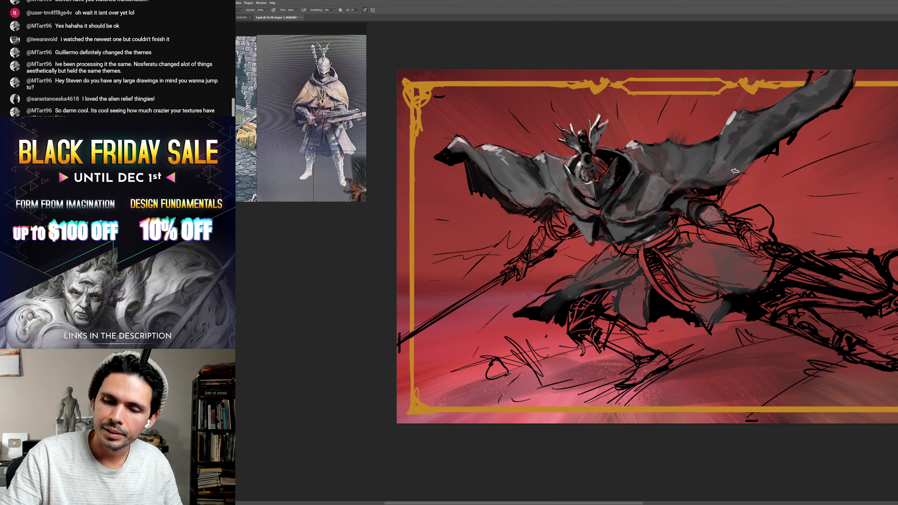
left_click_drag(800, 285, 810, 277)
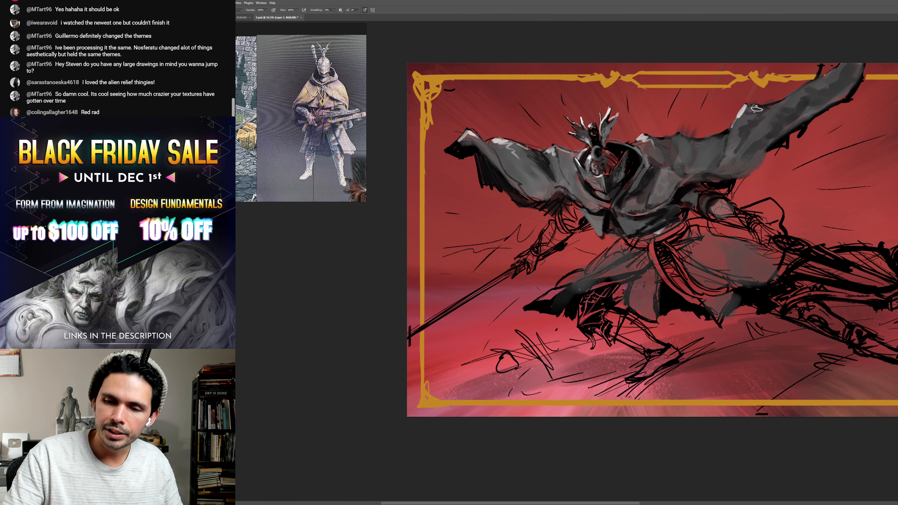
scroll(836, 91, "down", 3)
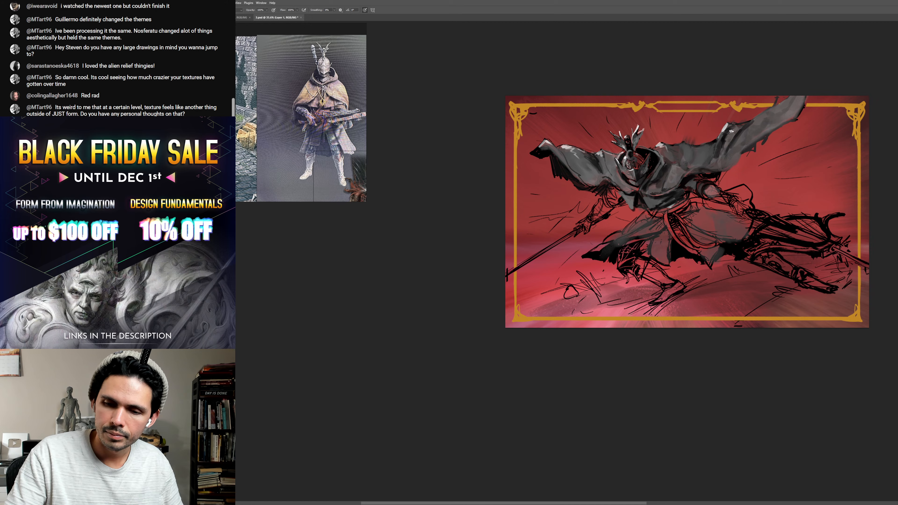
mouse_move(688, 146)
left_mouse_down()
mouse_move(692, 161)
mouse_move(707, 145)
mouse_move(693, 163)
left_mouse_up()
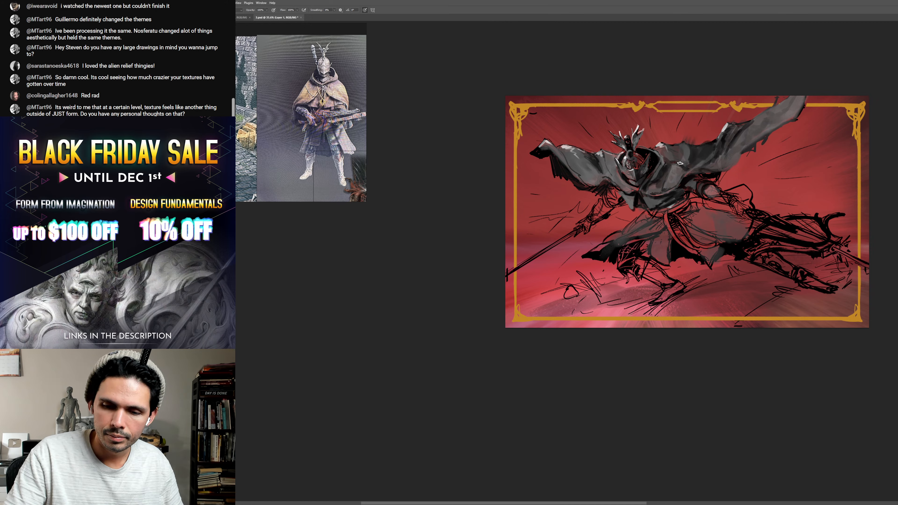
- Darken the upper skirt below the waist with broad soft shadow and fill the far arm and hand with grey
scroll(566, 192, "down", 2)
mouse_move(673, 208)
left_mouse_down()
mouse_move(686, 224)
mouse_move(690, 210)
mouse_move(714, 193)
left_mouse_up()
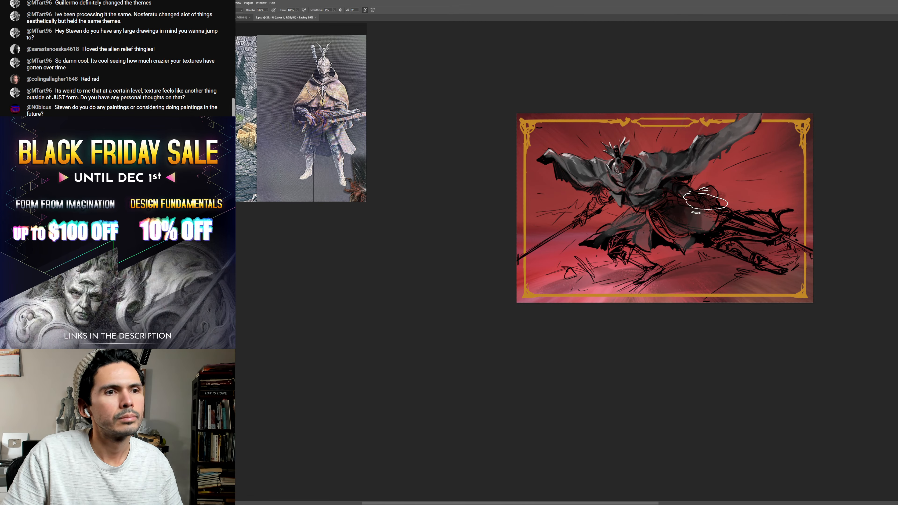
mouse_move(669, 226)
left_mouse_down()
mouse_move(675, 210)
mouse_move(656, 205)
mouse_move(675, 222)
mouse_move(633, 230)
mouse_move(668, 220)
left_mouse_up()
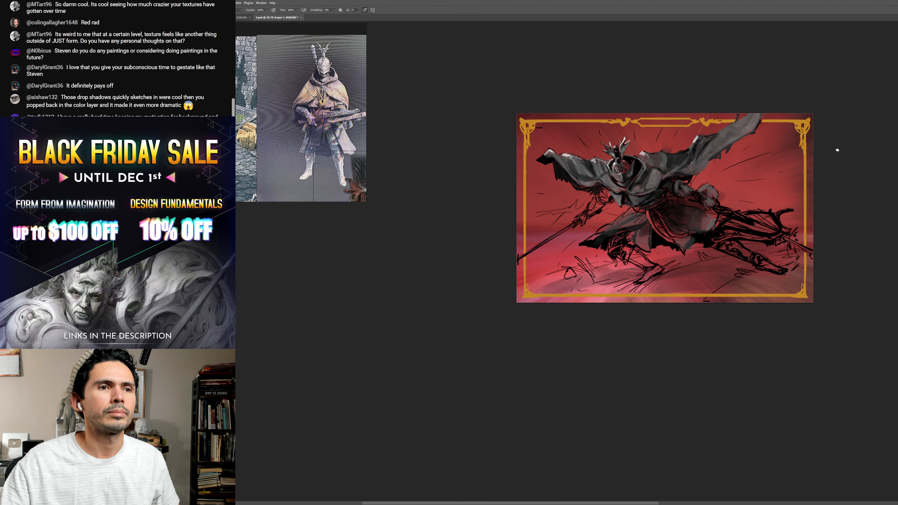
- Paint the skirt's front panel beneath the mantle with lighter grey folds over the sketch lines
key("z")
mouse_move(709, 199)
left_mouse_down()
mouse_move(730, 200)
mouse_move(725, 180)
left_mouse_up()
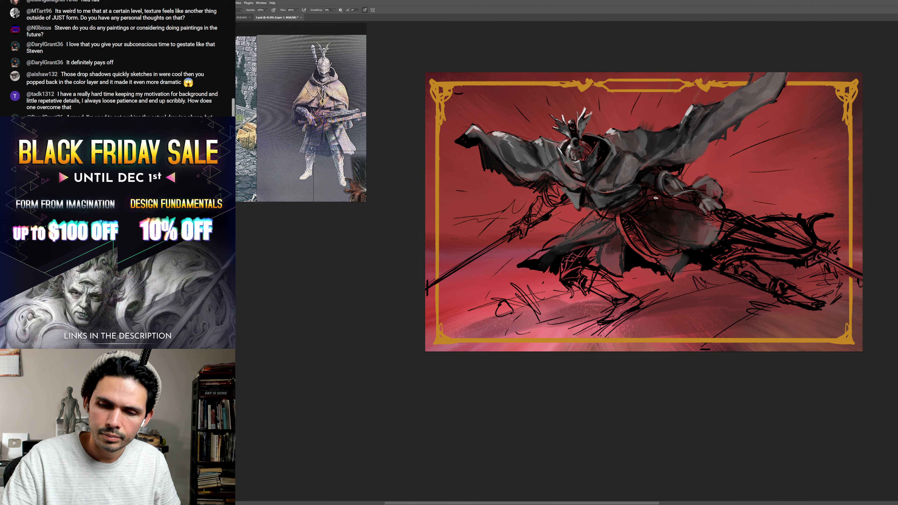
key("e")
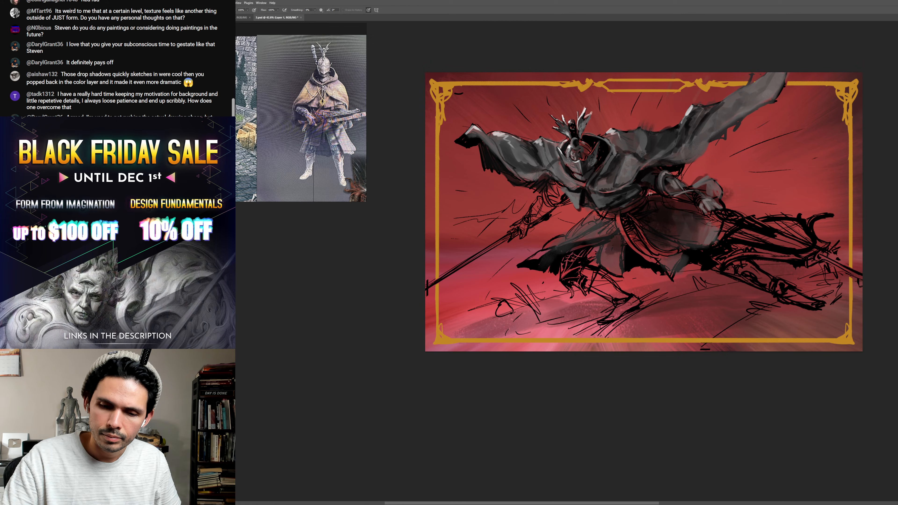
key("b")
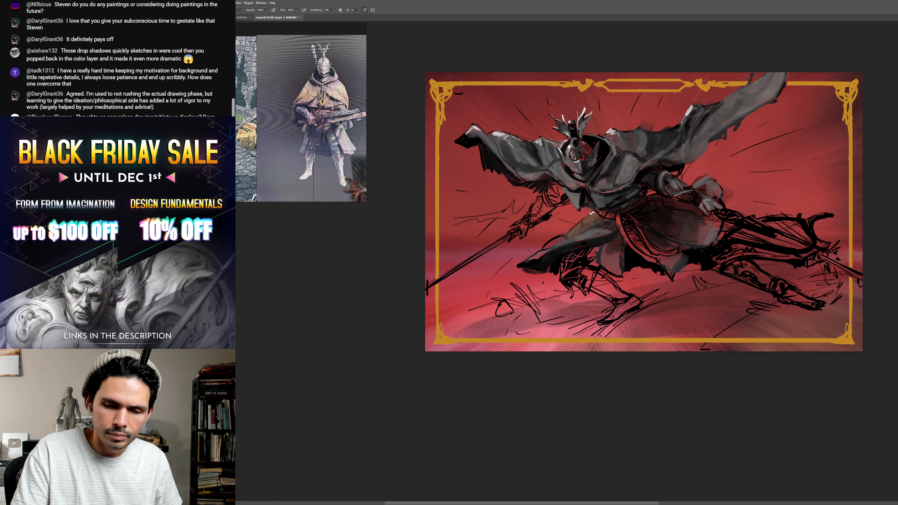
left_click_drag(592, 212, 569, 235)
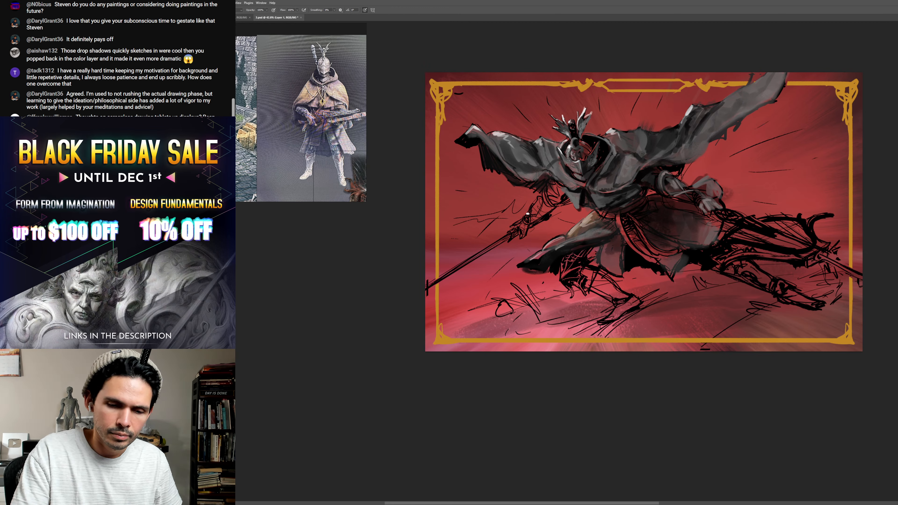
- Add light highlights and dark tones to the sword hand and forearm, and save the file
left_click_drag(528, 213, 515, 225)
mouse_move(532, 207)
left_mouse_down()
mouse_move(554, 205)
mouse_move(540, 210)
mouse_move(555, 193)
mouse_move(556, 203)
mouse_move(556, 185)
mouse_move(551, 195)
mouse_move(561, 195)
mouse_move(532, 217)
left_mouse_up()
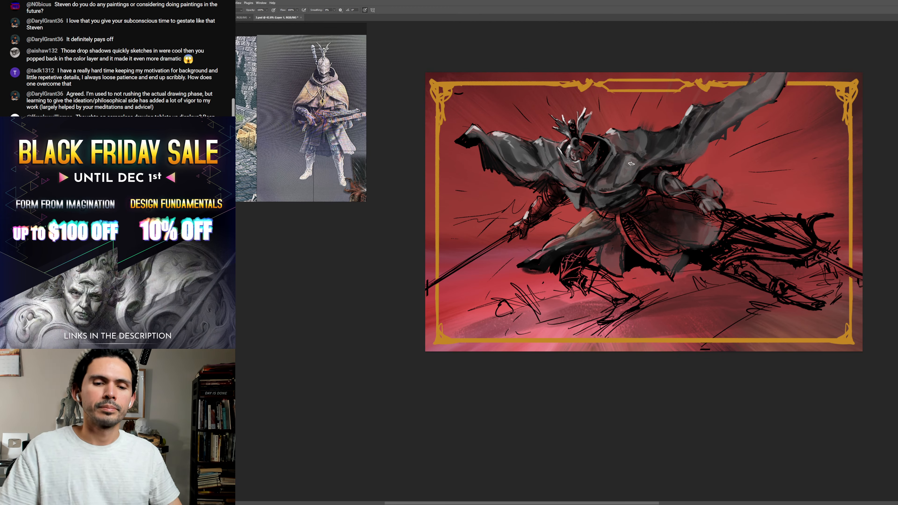
key("ctrl+s")
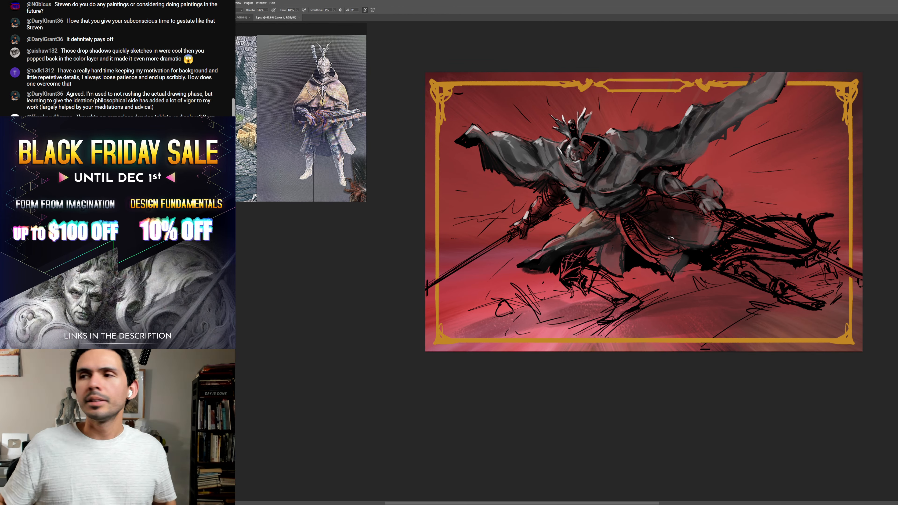
scroll(746, 181, "up", 1)
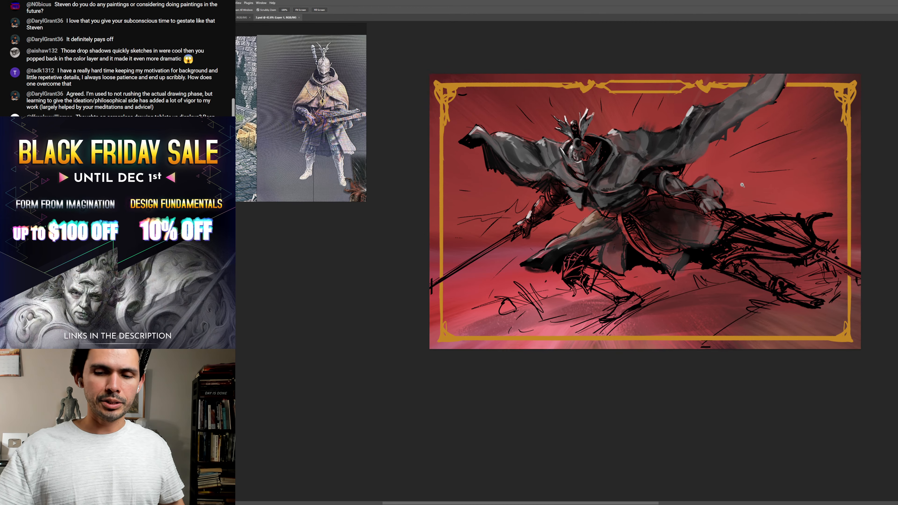